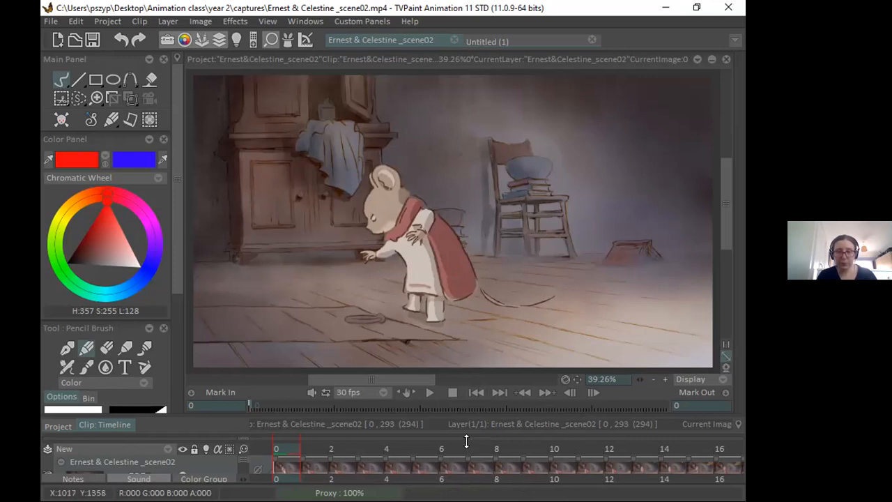
Step: Play the whole Ernest & Celestine clip once, stop the playback and return to frame 0
key(Return)
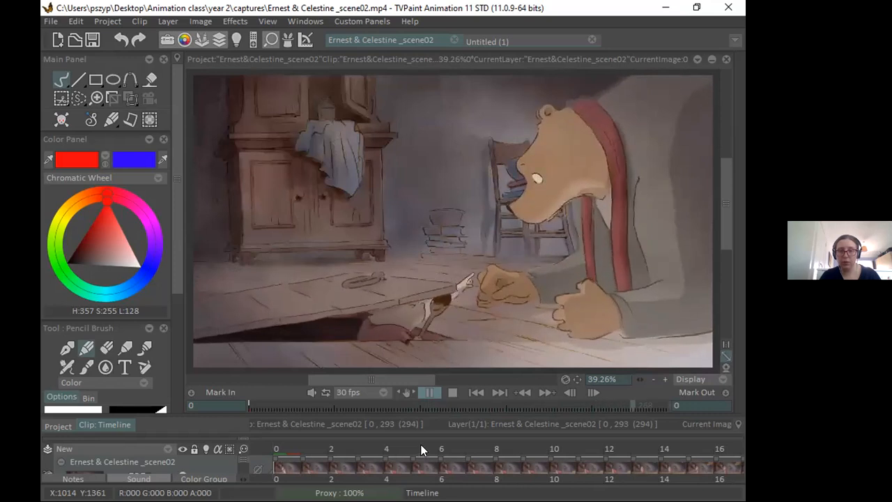
key(Return)
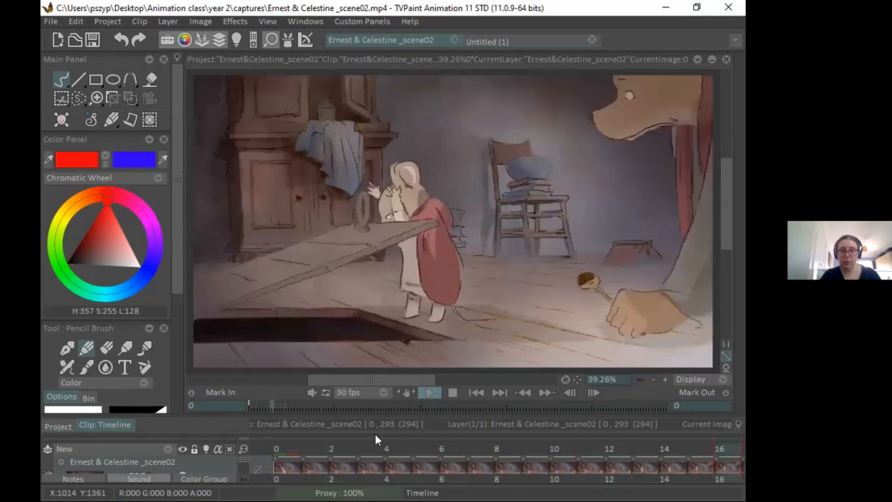
click(279, 447)
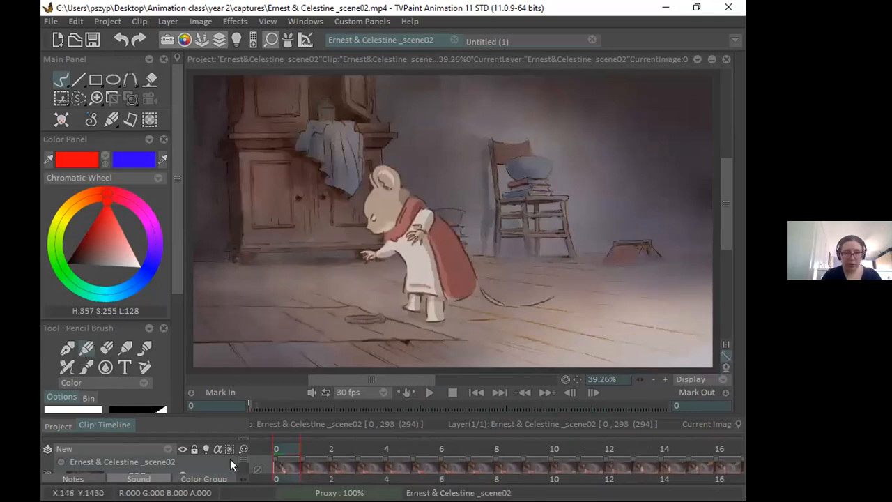
click(166, 447)
click(163, 437)
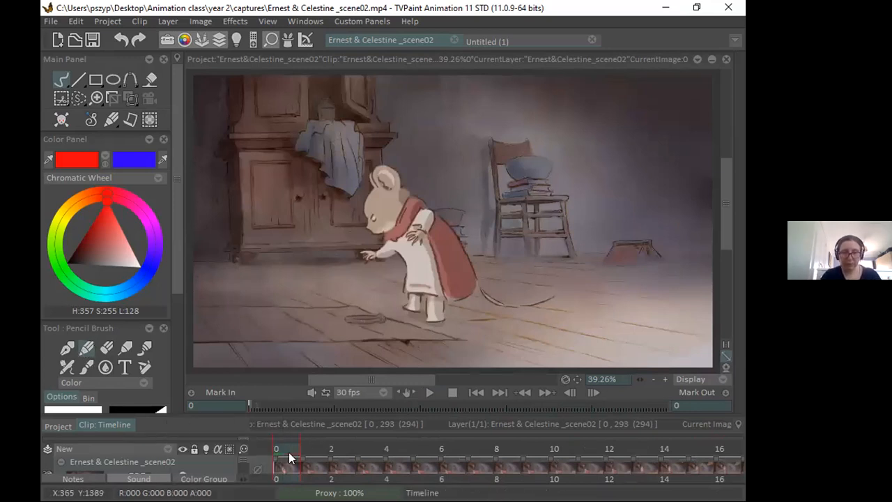
drag(337, 414, 288, 437)
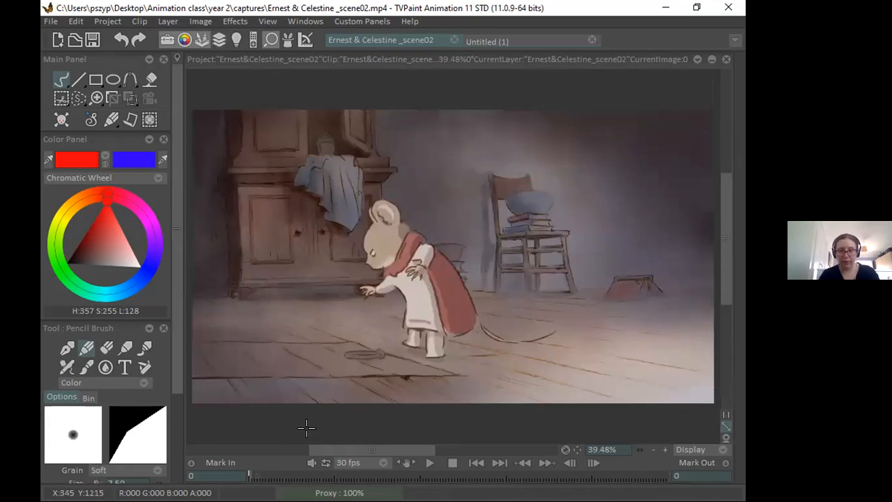
key(Tab)
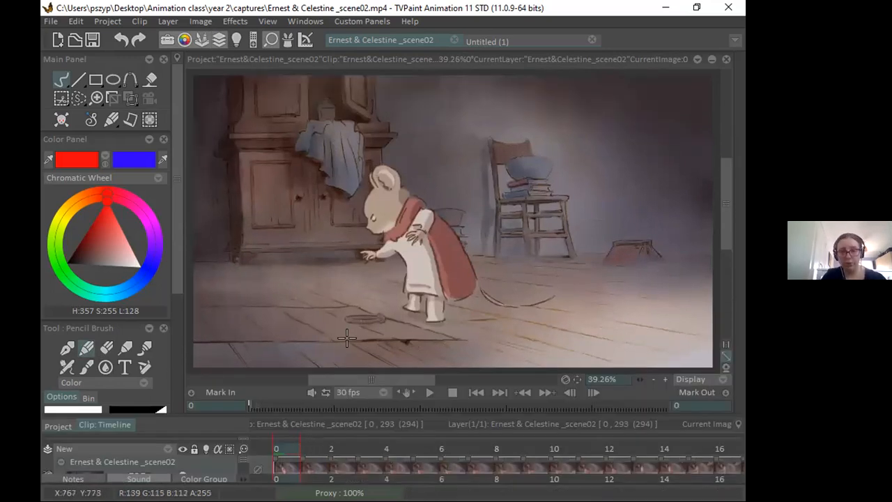
Step: Step frame by frame from frame 0 to frame 34, examining the mouse's poses while lifting the trapdoor
key(Right)
key(Right)
key(Right)
key(Right)
key(Right)
key(Right)
key(Right)
key(Right)
key(Right)
key(Right)
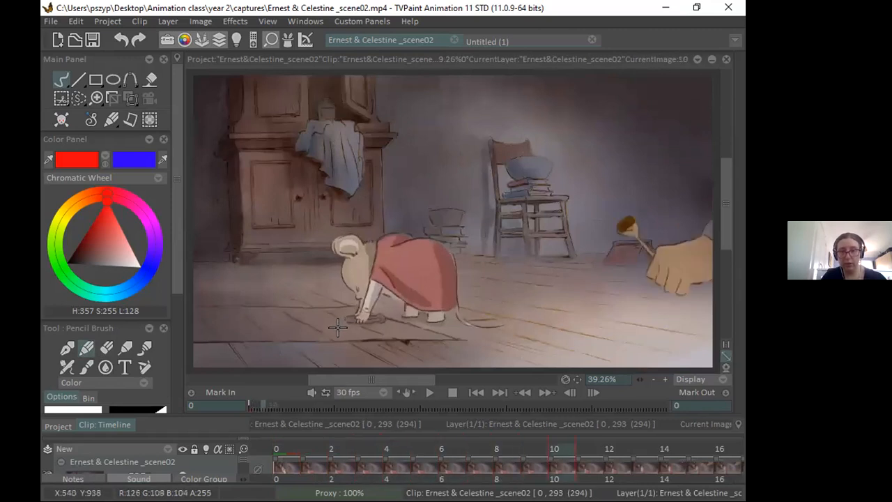
key(Right)
key(Right)
key(Right)
key(Right)
key(Right)
key(Right)
key(Right)
key(Right)
key(Right)
key(Right)
key(Right)
key(Right)
key(Right)
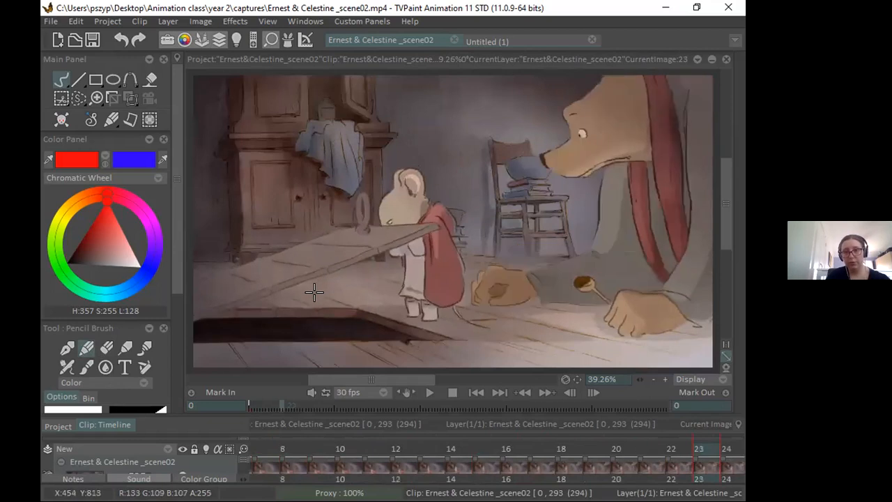
key(Right)
key(Right)
key(Right)
key(Right)
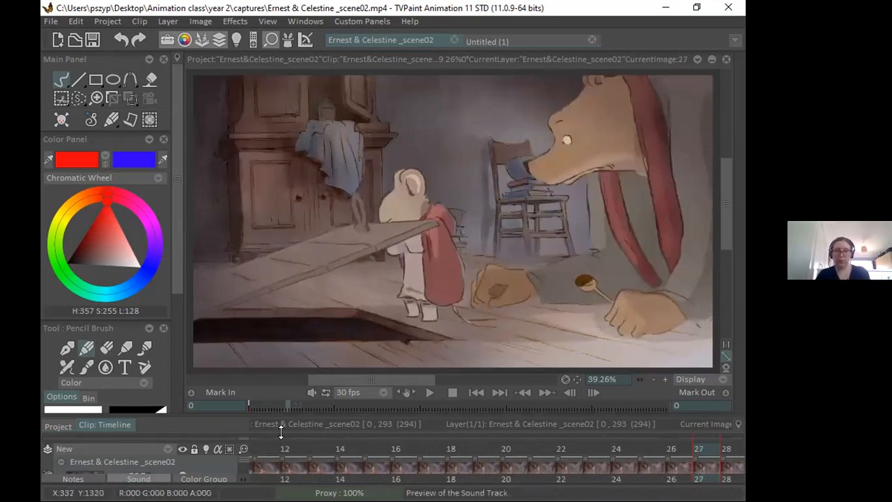
key(Right)
key(Right)
key(Right)
key(Right)
key(Right)
key(Right)
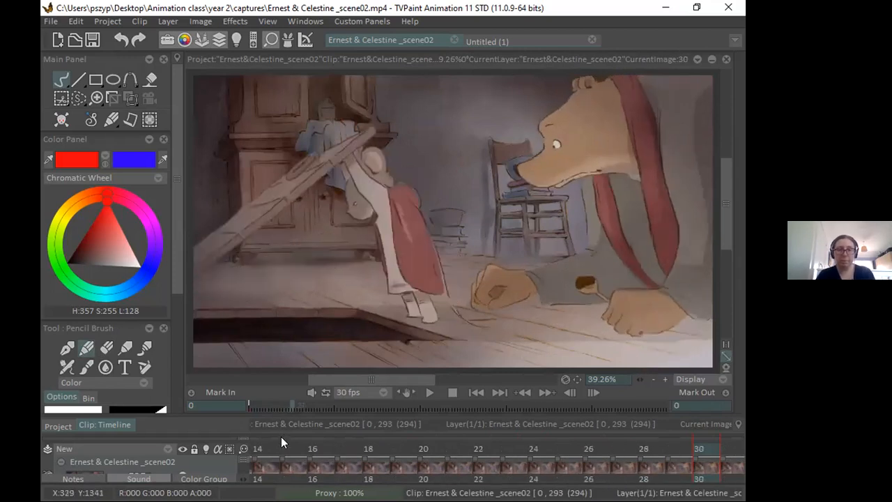
key(Right)
key(Right)
key(Right)
key(Right)
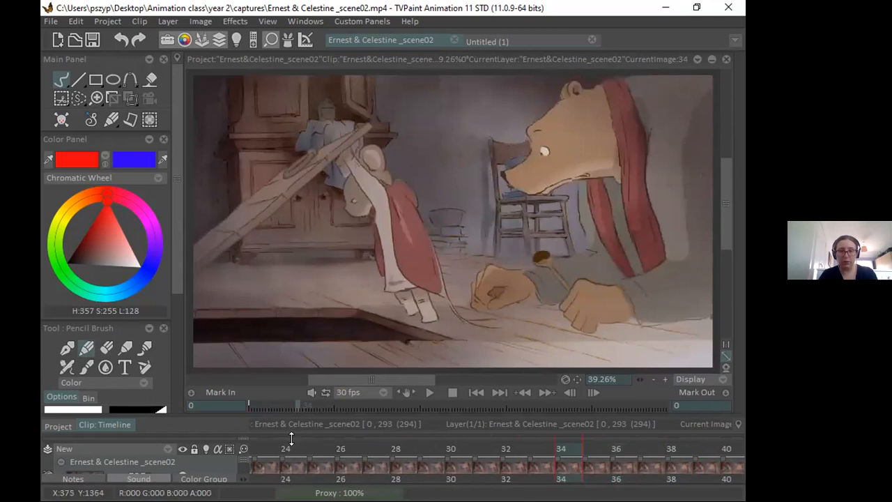
Step: Go to frame 24 and circle the trapdoor's ring handle with a red freehand stroke
click(289, 446)
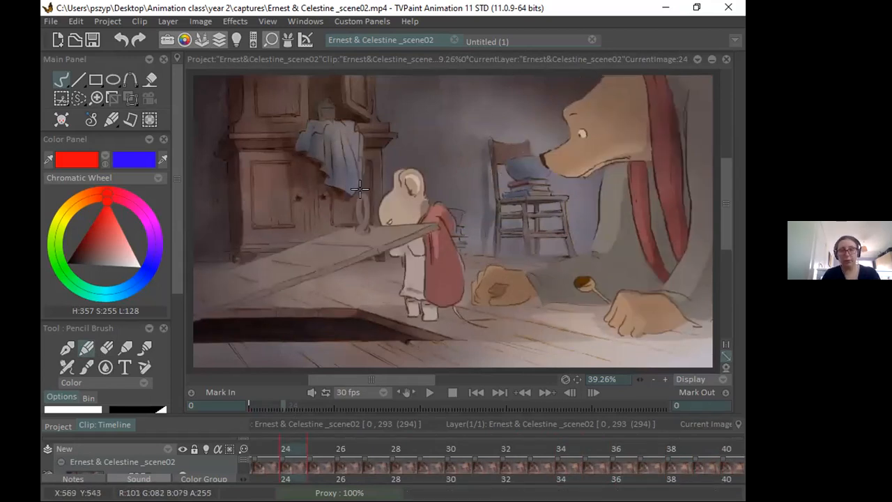
mouse_move(361, 227)
mouse_down()
mouse_move(357, 192)
mouse_move(356, 226)
mouse_up()
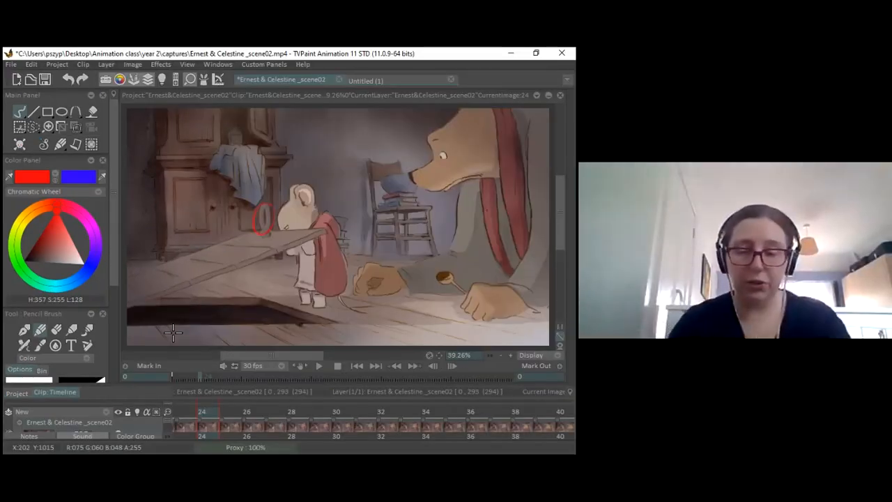
Step: Step forward from frame 24 to examine how the ring handle drops before the trapdoor is pushed higher
key(Right)
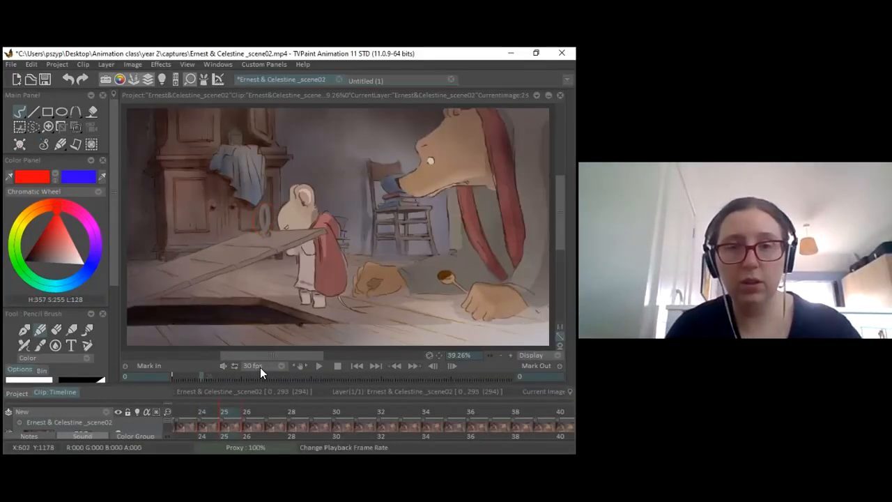
key(Right)
key(Right)
key(Right)
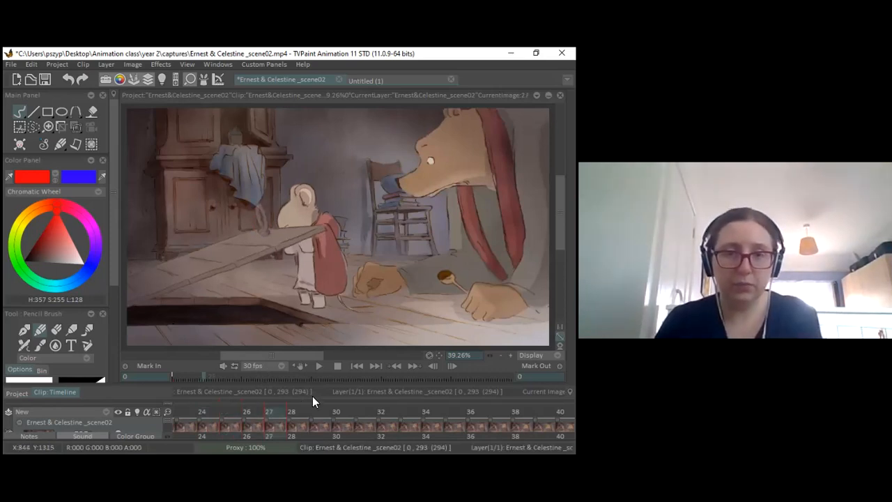
key(Right)
key(Right)
key(Right)
Step: Step back frame by frame to frame 11, reviewing the trapdoor lift in reverse
key(Left)
key(Left)
key(Left)
key(Left)
key(Left)
key(Left)
key(Left)
key(Left)
key(Left)
key(Left)
key(Left)
key(Left)
key(Left)
key(Left)
key(Left)
key(Left)
key(Left)
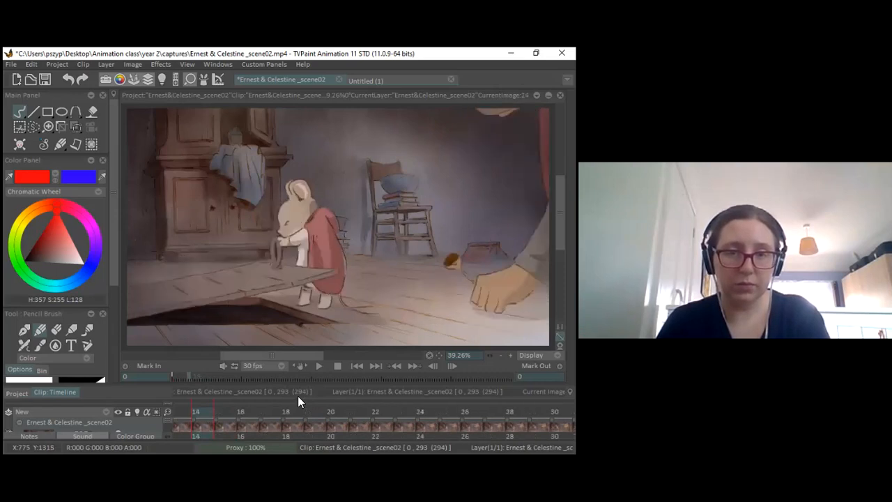
key(Left)
key(Left)
key(Left)
Step: Step forward from frame 11 past frame 43, examining the timing of the lift, the mouse's stretch and the bear's approach
key(Right)
key(Right)
key(Right)
key(Right)
key(Right)
key(Right)
key(Right)
key(Right)
key(Right)
key(Right)
key(Right)
key(Right)
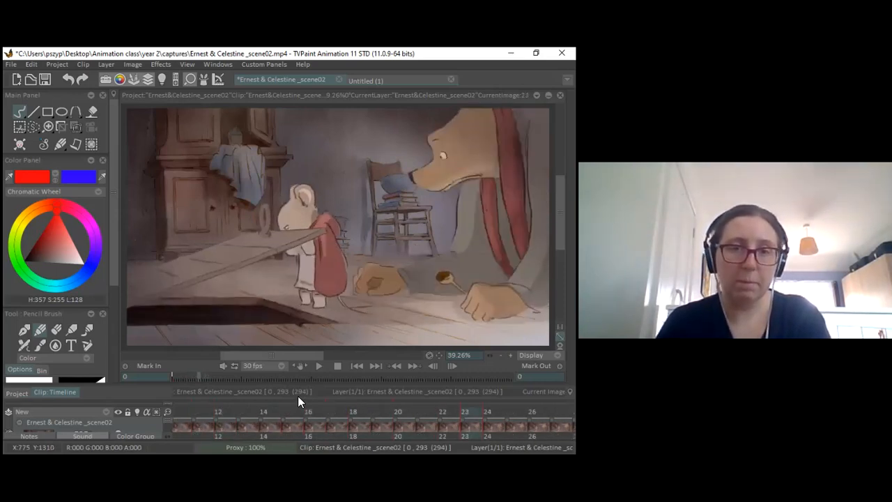
key(Right)
key(Right)
key(Right)
key(Right)
key(Right)
key(Right)
key(Right)
key(Right)
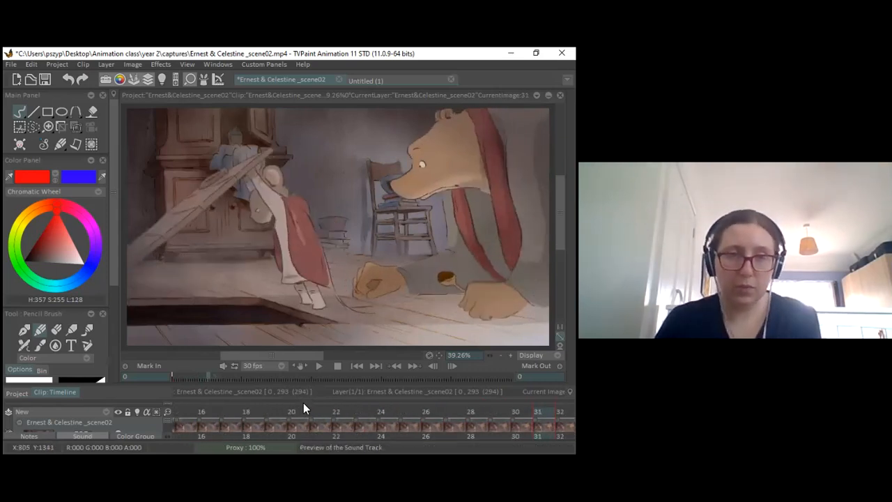
key(Right)
key(Right)
key(Right)
key(Right)
key(Right)
key(Right)
key(Right)
key(Right)
key(Right)
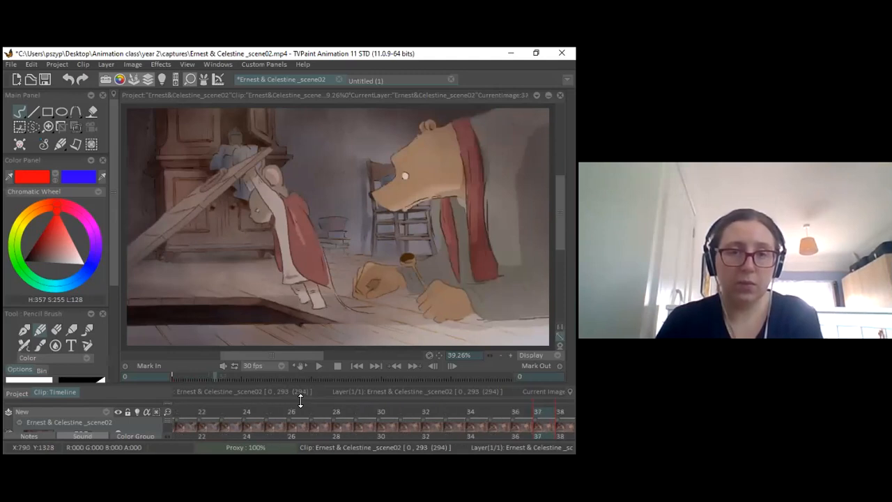
key(Right)
key(Right)
key(Right)
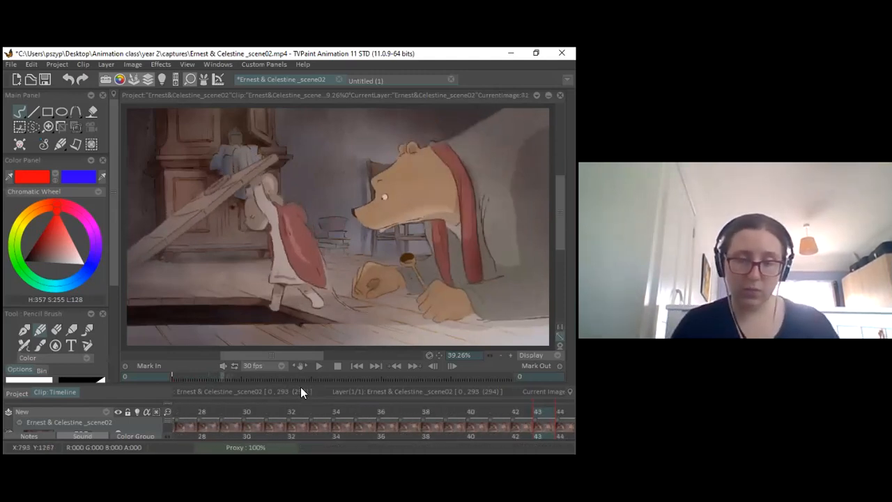
key(Right)
key(Right)
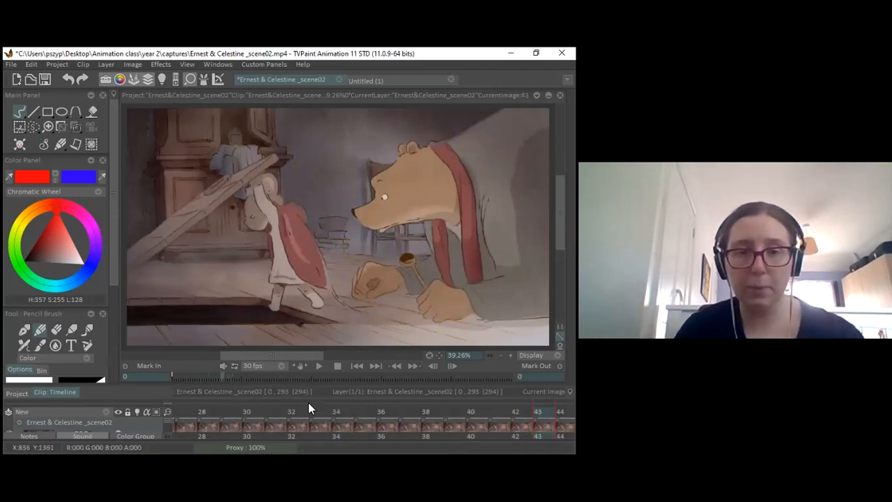
Step: Step back frame by frame to before frame 29, reviewing the mouse's poses leading into the stretch
key(Left)
key(Left)
key(Left)
key(Left)
key(Left)
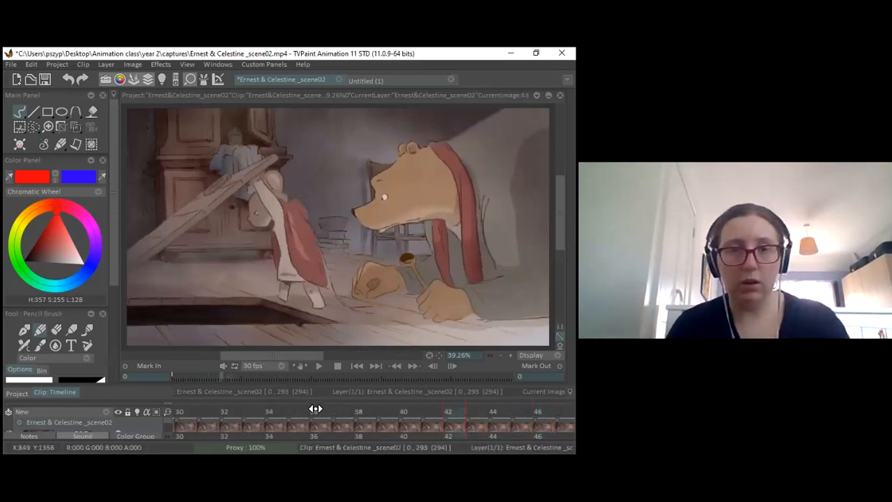
key(Left)
key(Left)
key(Left)
key(Left)
key(Left)
key(Left)
key(Left)
key(Left)
key(Left)
key(Left)
key(Left)
key(Left)
key(Left)
key(Left)
key(Left)
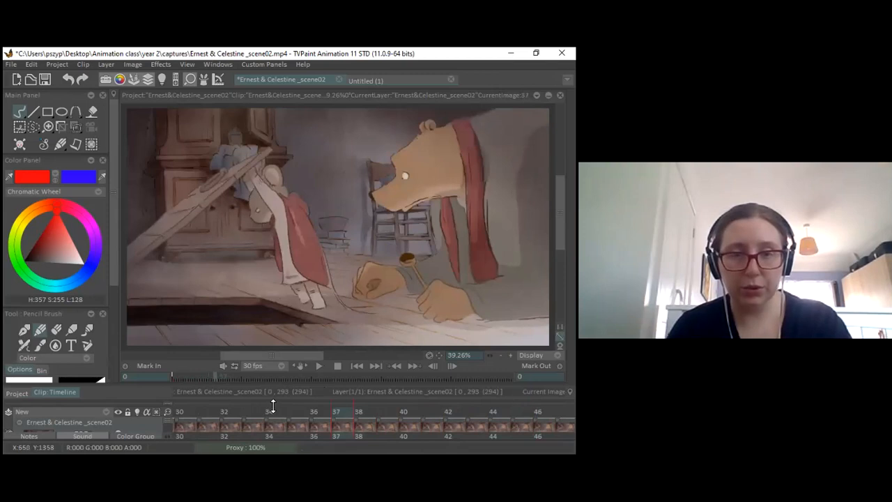
Step: Go to frame 29 and examine the mouse's stretched pose under the raised trapdoor
key(Right)
key(Right)
key(Right)
key(Right)
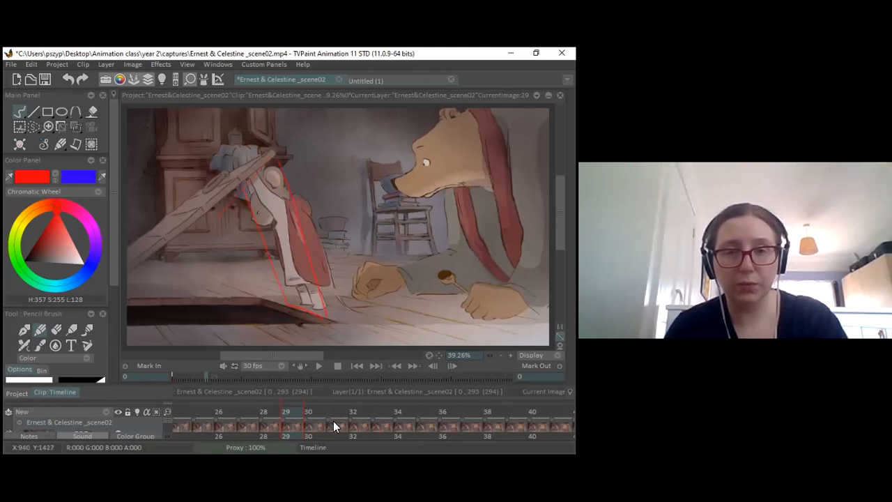
mouse_move(286, 411)
mouse_down()
mouse_move(273, 411)
mouse_move(286, 407)
mouse_up()
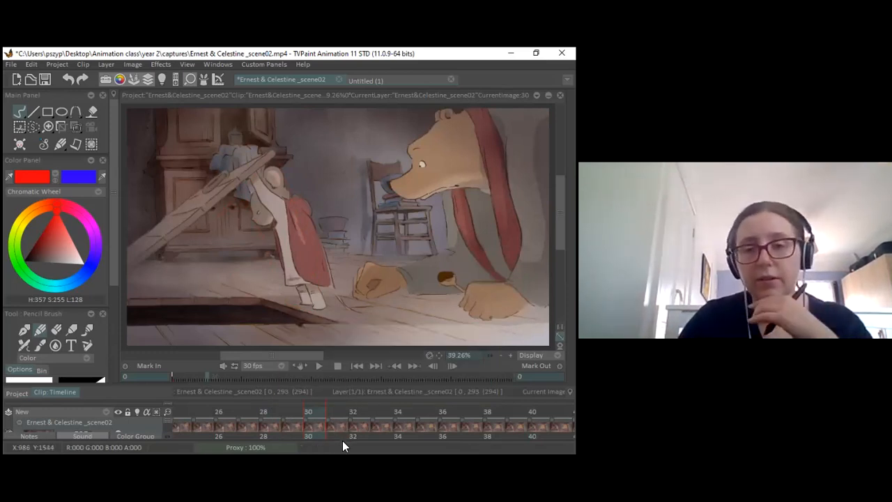
Step: Step frame by frame from frame 30 to frame 53, examining the mouse's held stretch and its drop into the opening
key(Right)
key(Right)
key(Right)
key(Right)
key(Right)
key(Right)
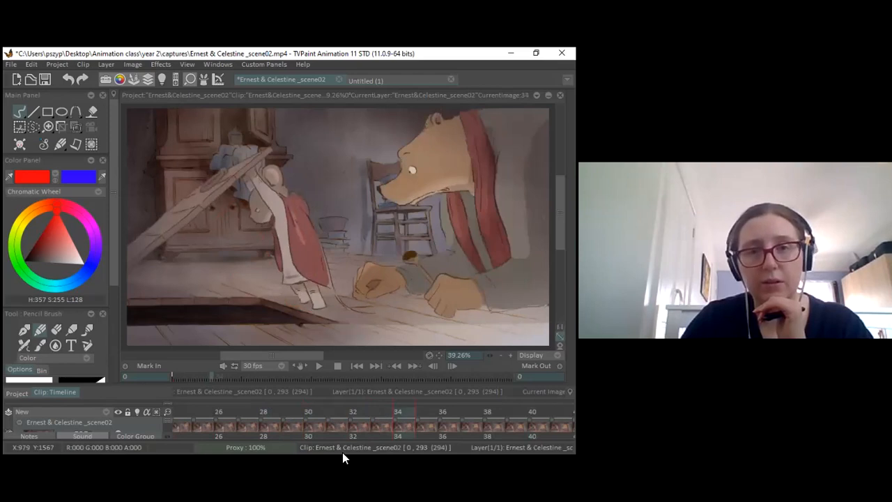
key(Right)
key(Right)
key(Right)
key(Right)
key(Right)
key(Right)
key(Right)
key(Right)
key(Right)
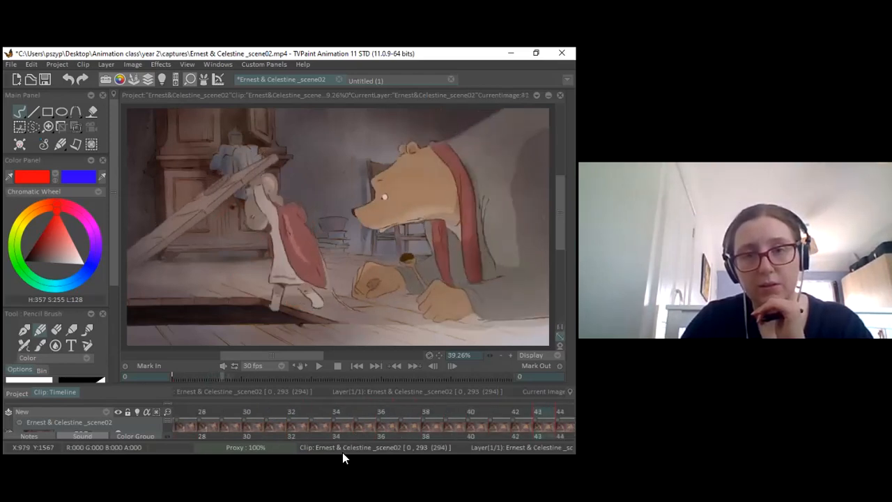
key(Right)
key(Right)
key(Right)
key(Right)
key(Right)
key(Right)
key(Right)
key(Right)
key(Right)
key(Right)
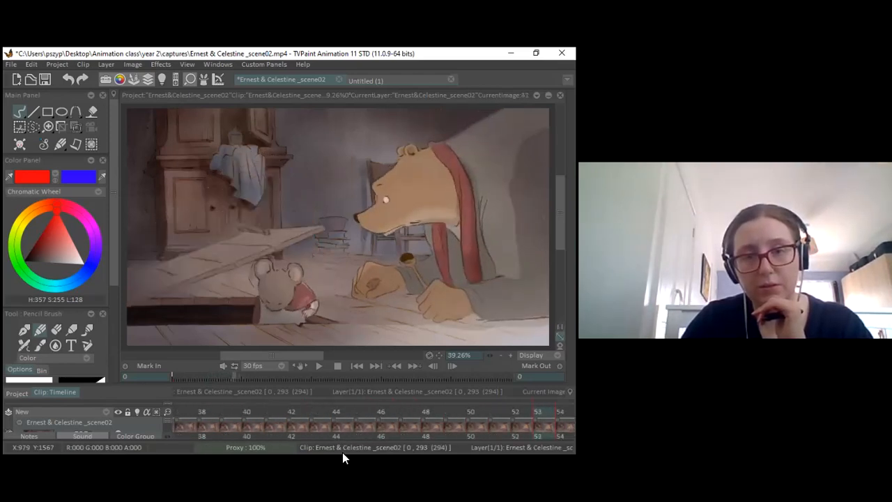
Step: Step forward from frame 53 to frame 61, examining the mouse's turn from its crouch to face the bear
key(Right)
key(Right)
key(Right)
key(Right)
key(Right)
key(Right)
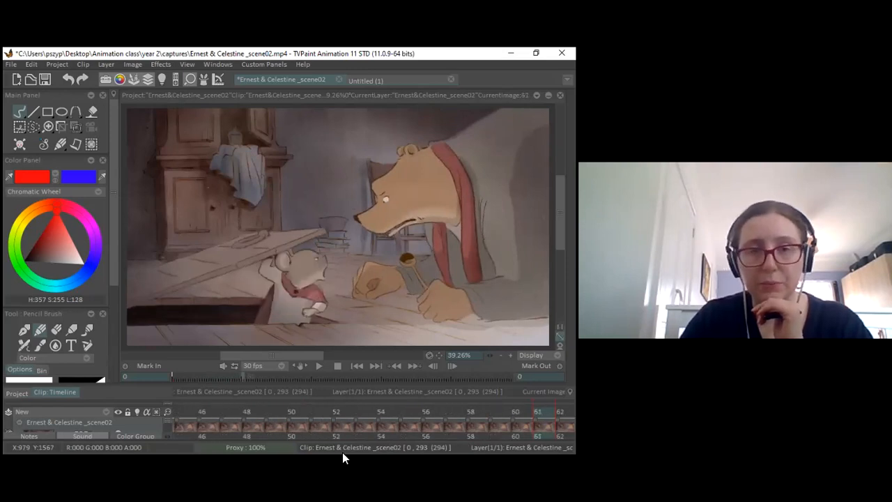
Step: Step back from frame 61 to frame 34, returning to the mouse's stretch under the raised trapdoor
key(Left)
key(Left)
key(Left)
key(Left)
key(Left)
key(Left)
key(Left)
key(Left)
key(Left)
key(Left)
key(Left)
key(Left)
key(Left)
key(Left)
key(Left)
key(Left)
key(Left)
key(Left)
key(Left)
key(Left)
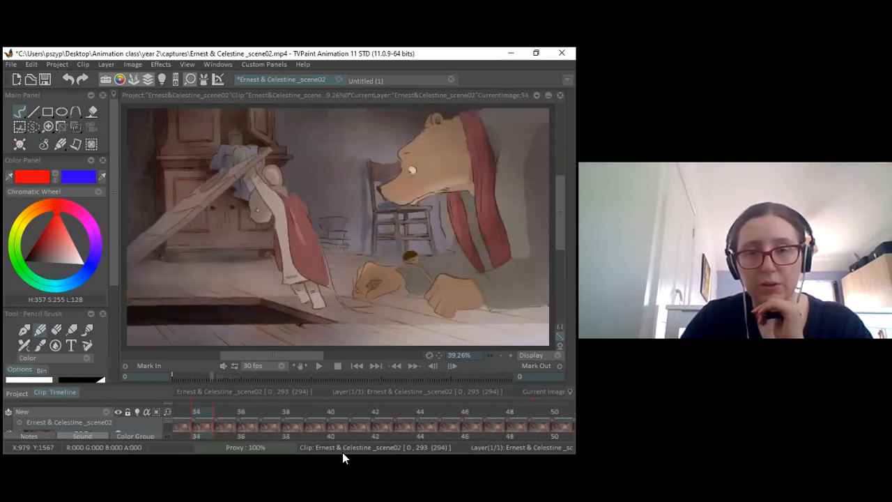
Step: Step frame by frame from frame 34 to about frame 44, examining the mouse's held stretch while the bear leans in
key(Right)
key(Right)
key(Right)
key(Right)
key(Right)
key(Right)
key(Right)
key(Right)
key(Right)
key(Right)
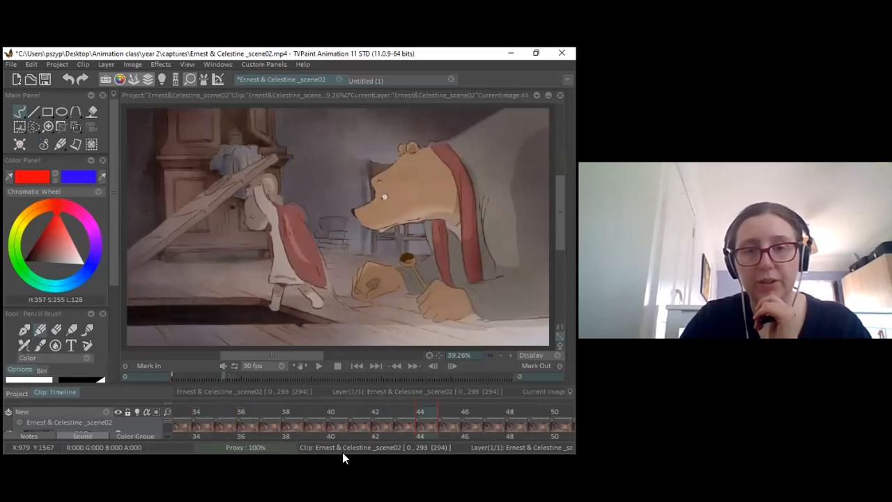
key(Left)
key(Left)
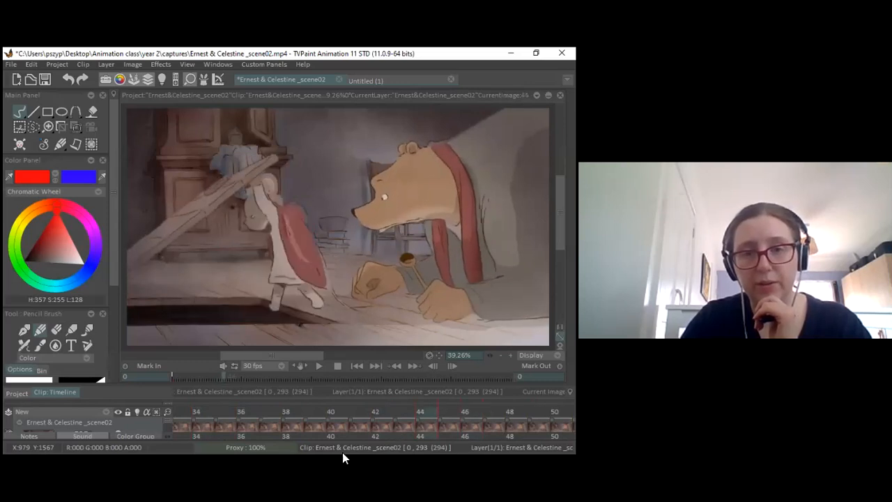
Step: Step forward to frame 51, examining how the mouse drops from the stretch into the crouch
key(Right)
key(Right)
key(Right)
key(Right)
key(Right)
key(Right)
key(Right)
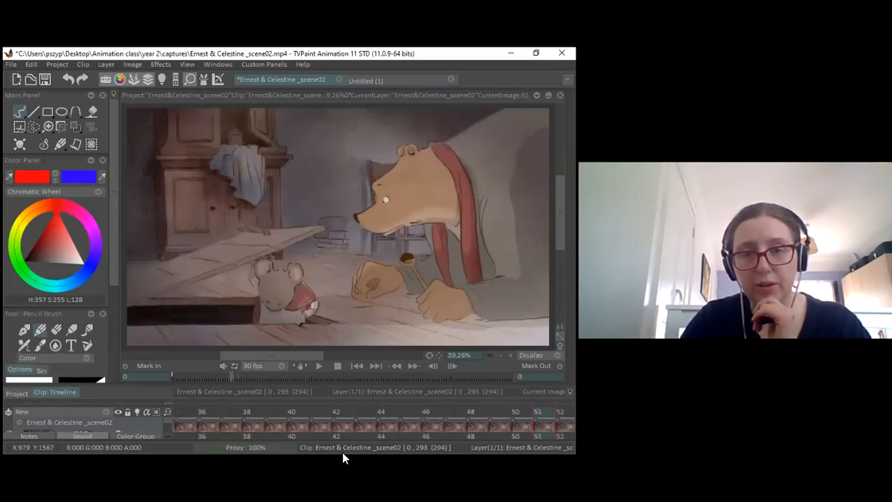
Step: Step back from frame 51 to the frames just before the mouse's drop
key(Left)
key(Left)
key(Left)
key(Left)
key(Left)
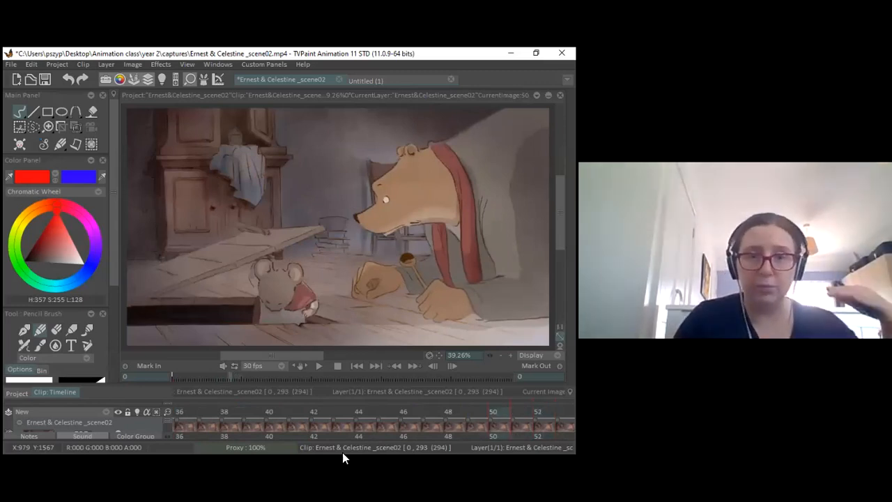
key(Left)
key(Left)
Step: Replay the mouse's drop frame by frame through frames 47 to 51, examining the spacing of the fall and trapdoor
key(Right)
key(Right)
key(Right)
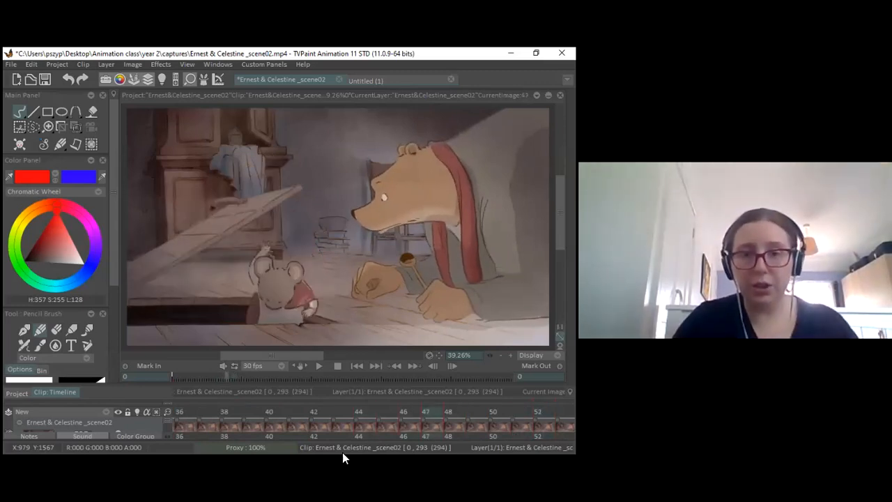
key(Right)
key(Right)
key(Right)
key(Right)
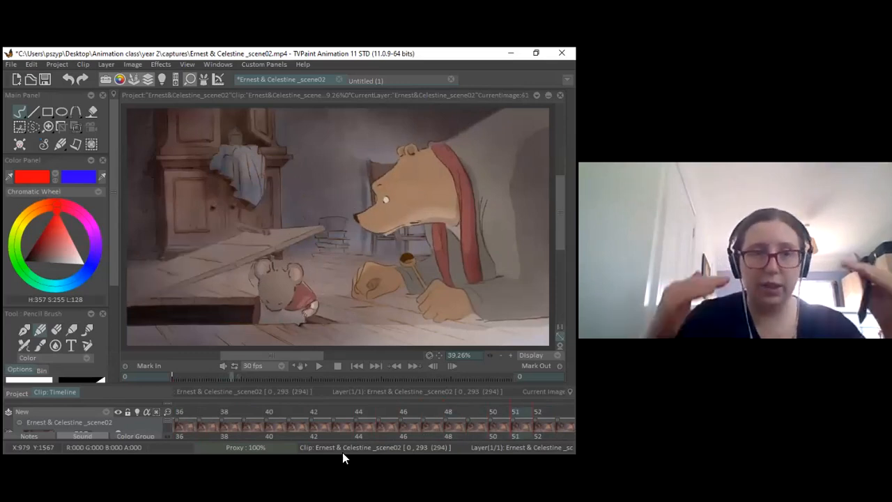
key(Right)
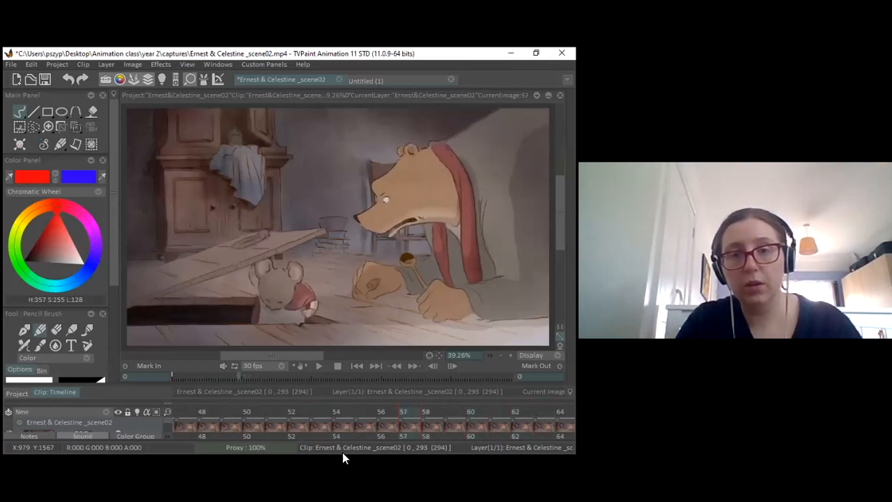
Step: Examine the bear's blink around frames 54 and 55 and advance to frame 62 to review the mouse's turned pose
key(Right)
key(Right)
key(Left)
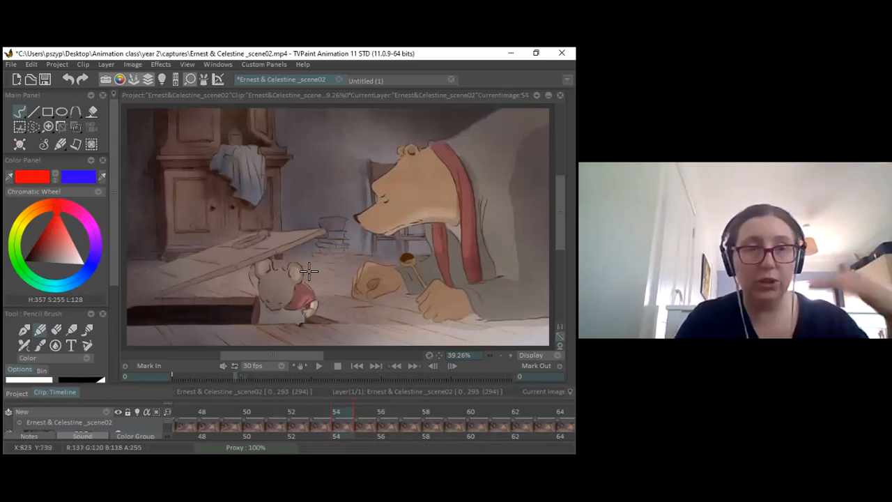
key(Right)
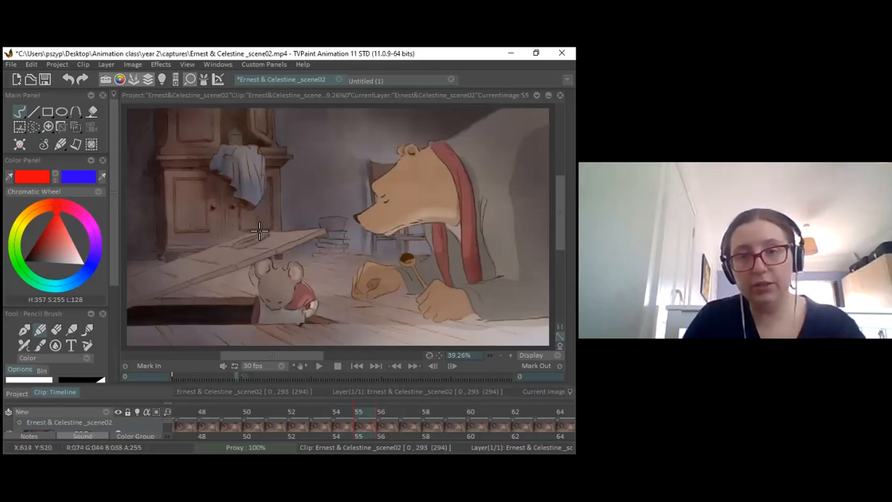
key(Right)
key(Right)
key(Right)
key(Right)
key(Right)
key(Right)
key(Right)
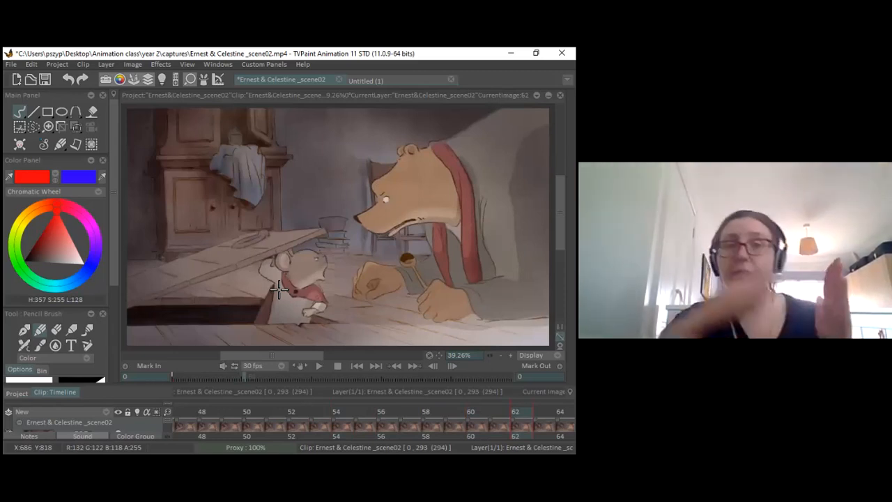
Step: Step back from frame 62 to frame 53, reviewing the mouse's head turn in reverse
key(Left)
key(Left)
key(Left)
key(Left)
key(Left)
key(Left)
key(Left)
key(Left)
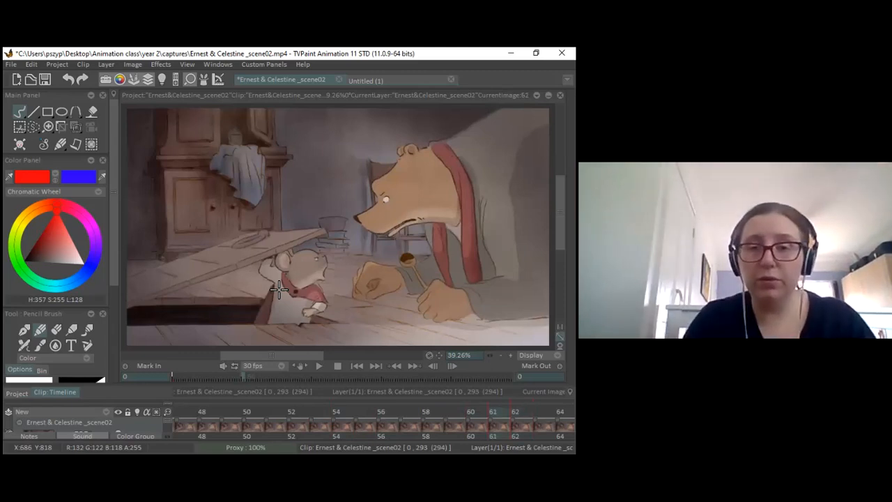
Step: Step forward from frame 53 to frame 58, examining the bear's blink and change of expression
key(Right)
key(Right)
key(Right)
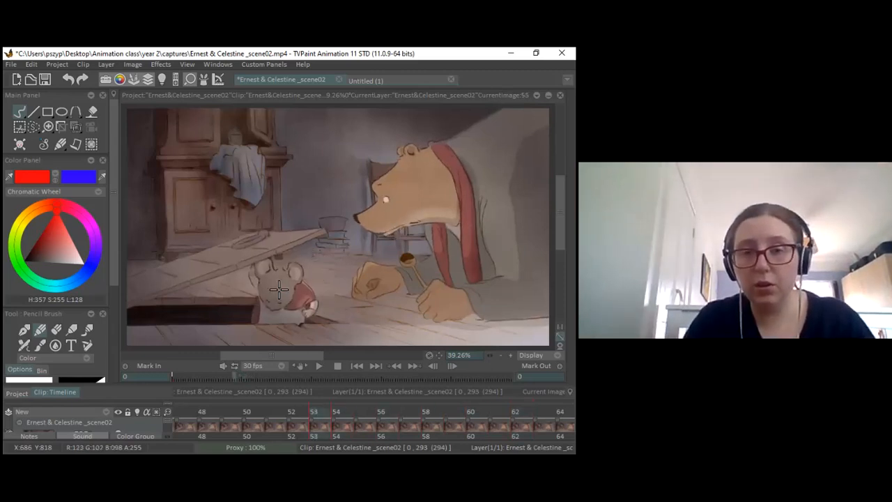
key(Right)
key(Right)
key(Right)
key(Right)
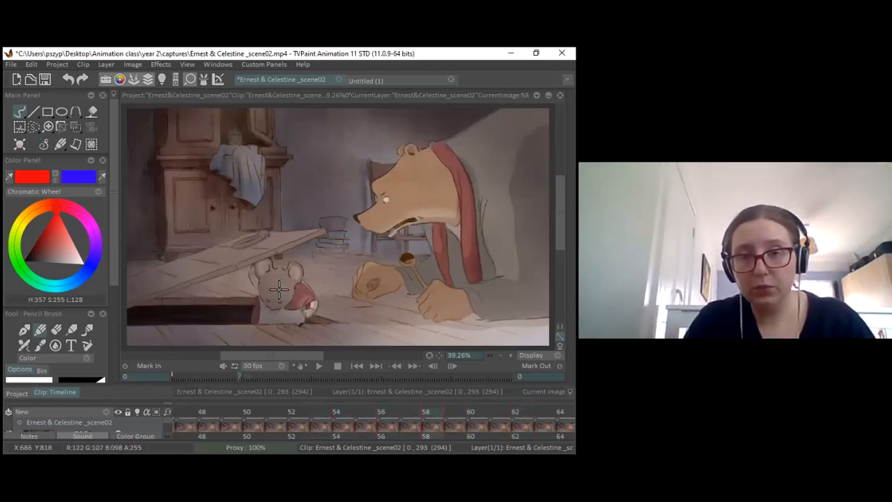
Step: Step back from frame 58 to recheck the start of the bear's blink
key(Left)
key(Left)
key(Left)
key(Left)
key(Left)
key(Left)
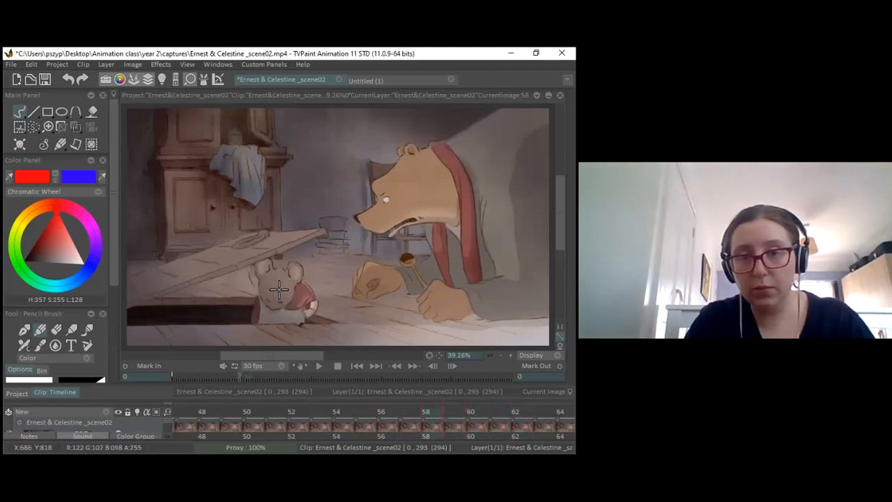
Step: Step forward through the bear's blink to frame 65, examining its angry expression and the mouse's turn towards it
key(Right)
key(Right)
key(Right)
key(Right)
key(Right)
key(Right)
key(Right)
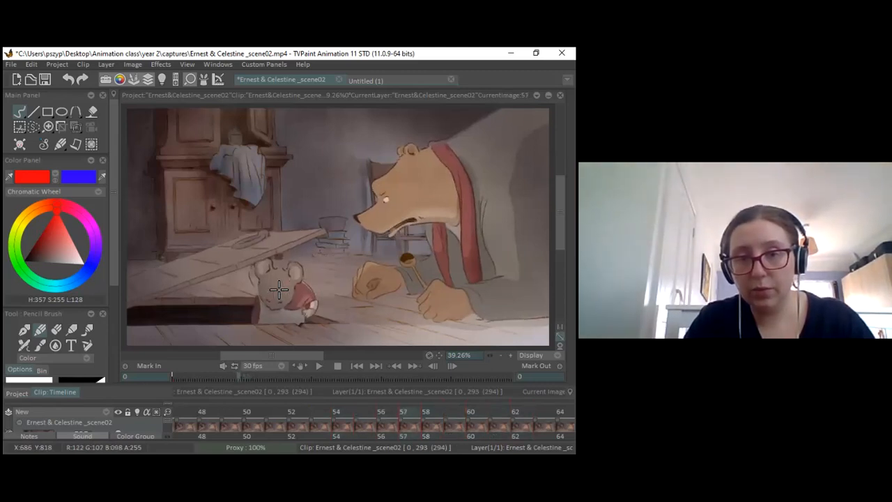
key(Right)
key(Right)
key(Right)
key(Right)
key(Right)
key(Right)
key(Right)
key(Right)
key(Right)
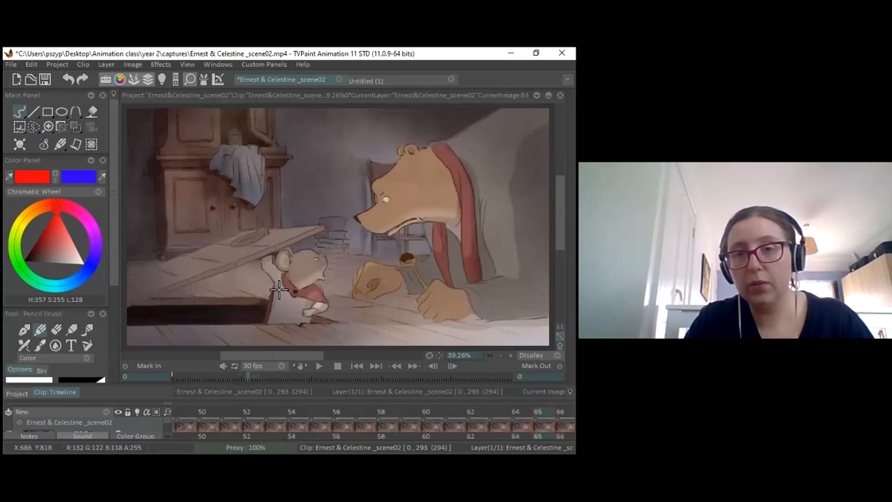
Step: Step frame by frame from frame 65 to frame 74, examining the mouse's held pose facing the bear
key(Right)
key(Right)
key(Right)
key(Right)
key(Right)
key(Right)
key(Right)
key(Right)
key(Right)
key(Right)
key(Right)
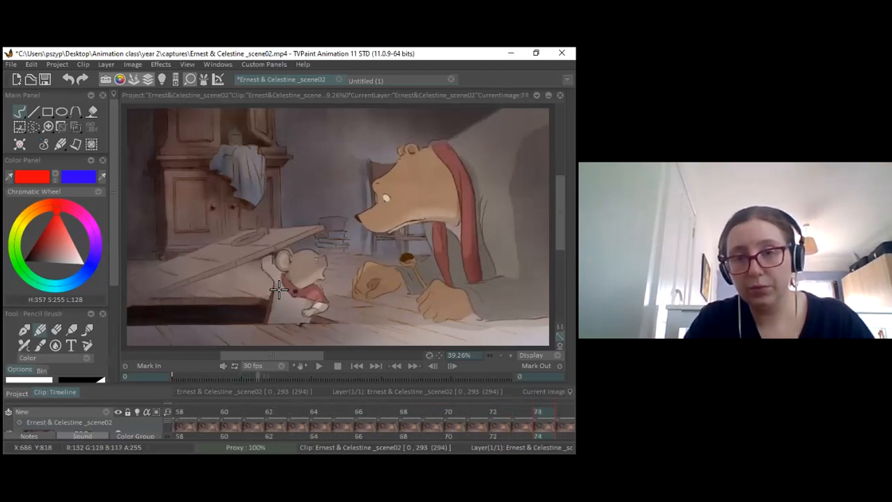
Step: Continue from frame 74 to frame 83, examining how long the mouse's upward look is held
key(Right)
key(Right)
key(Right)
key(Right)
key(Right)
key(Right)
key(Right)
key(Right)
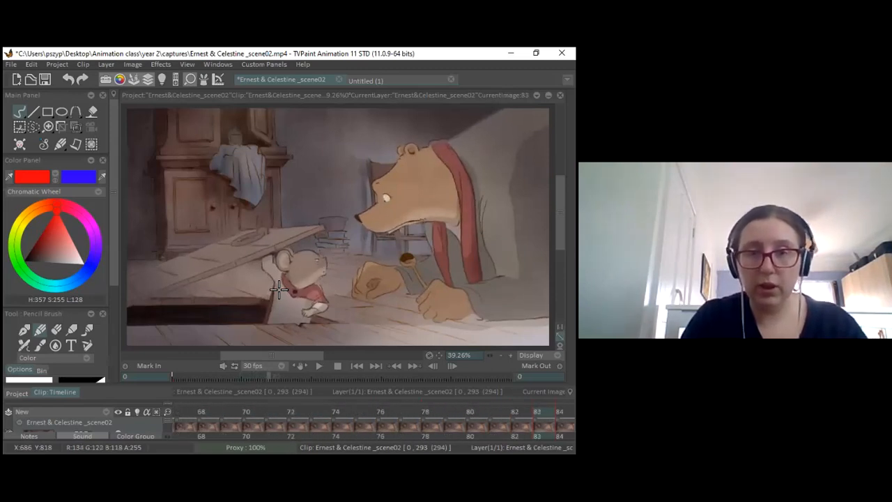
Step: Step forward from frame 83 to frame 98, examining the transition from the upward look to the lowered head
key(Right)
key(Right)
key(Right)
key(Right)
key(Right)
key(Right)
key(Right)
key(Right)
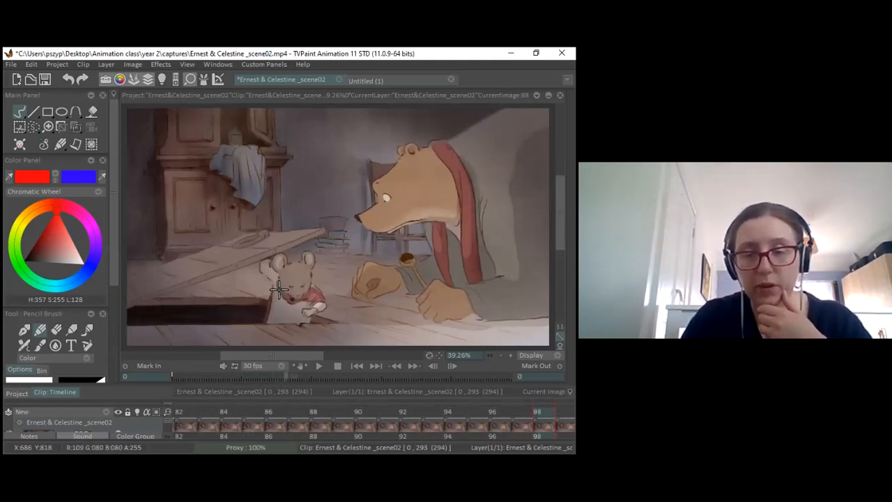
Step: Return to frame 95 and step forward to frame 100, examining the mouse's lowered head as anticipation
key(Left)
key(Left)
key(Left)
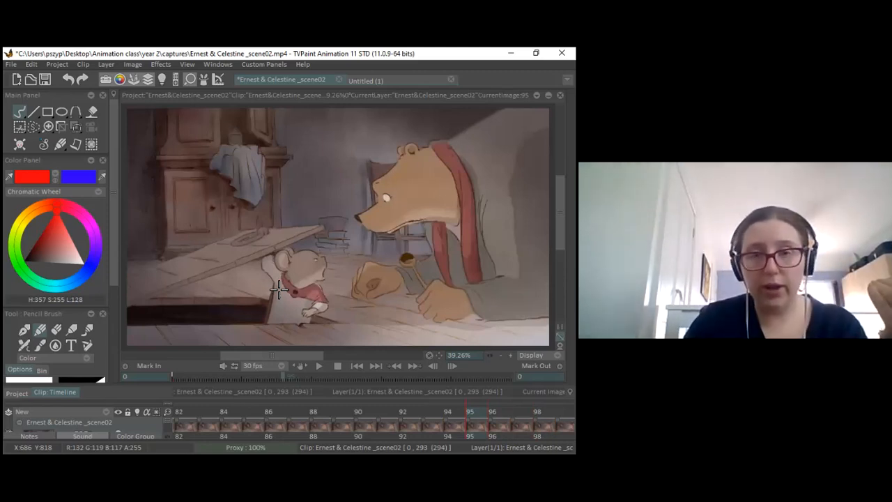
key(Right)
key(Right)
key(Right)
key(Right)
key(Right)
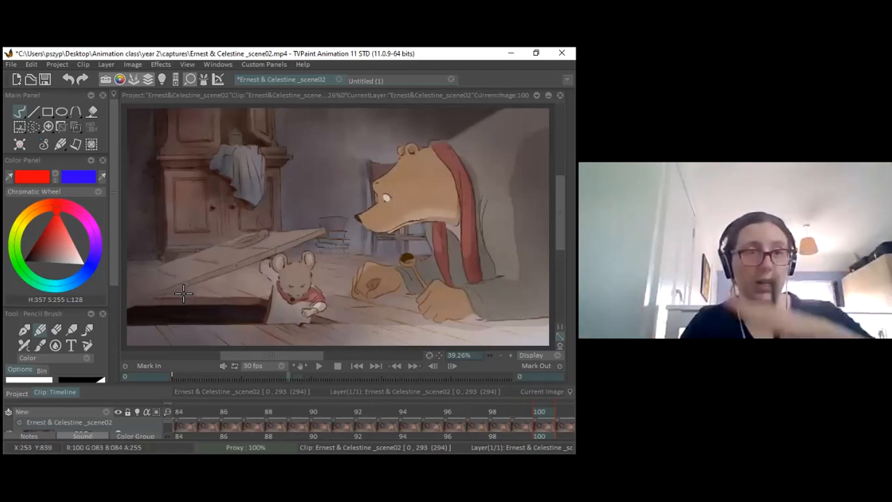
Step: Step forward from frame 100 to frame 108, examining how the mouse throws its arm up towards the bear's nose
key(Right)
key(Right)
key(Right)
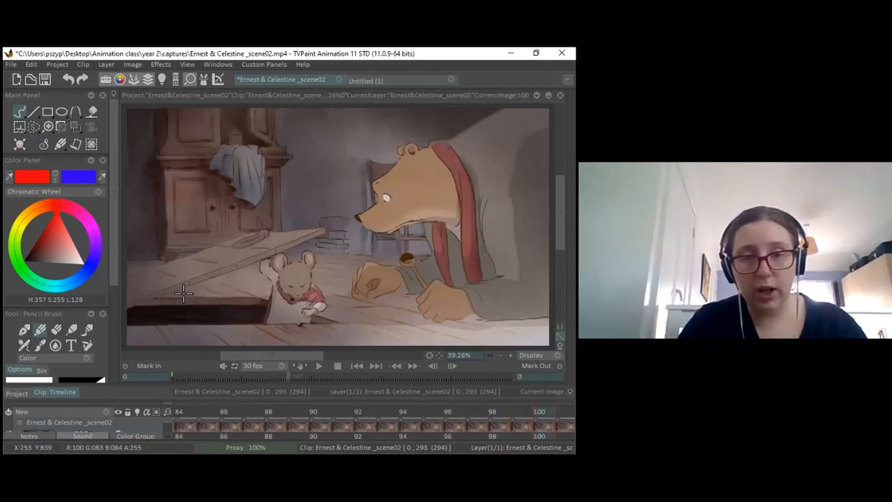
key(Right)
key(Right)
key(Right)
key(Right)
key(Right)
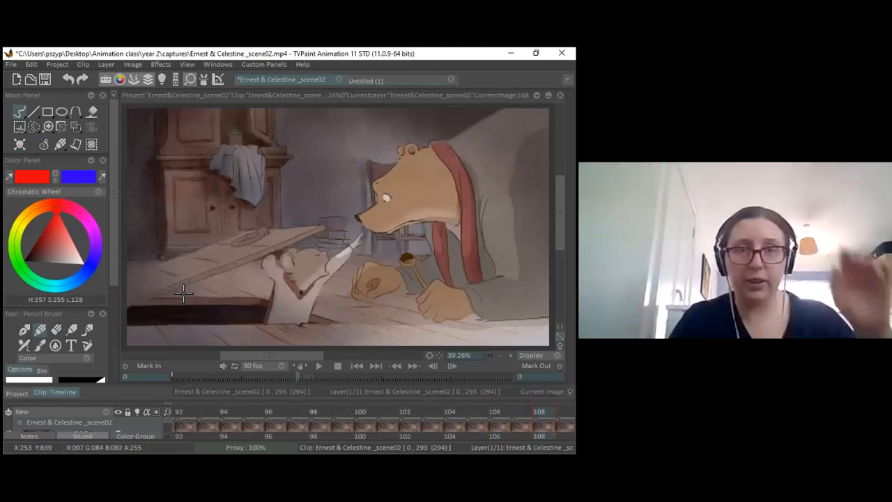
Step: Step ahead past frame 108, and return to frame 95 to review the mouse's arm throw back to its upward look
key(Right)
key(Right)
key(Right)
key(Right)
key(Right)
key(Right)
key(Left)
key(Left)
key(Left)
key(Left)
key(Left)
key(Left)
key(Left)
key(Left)
key(Left)
key(Left)
key(Left)
key(Left)
key(Left)
key(Left)
key(Left)
key(Left)
key(Left)
key(Left)
key(Left)
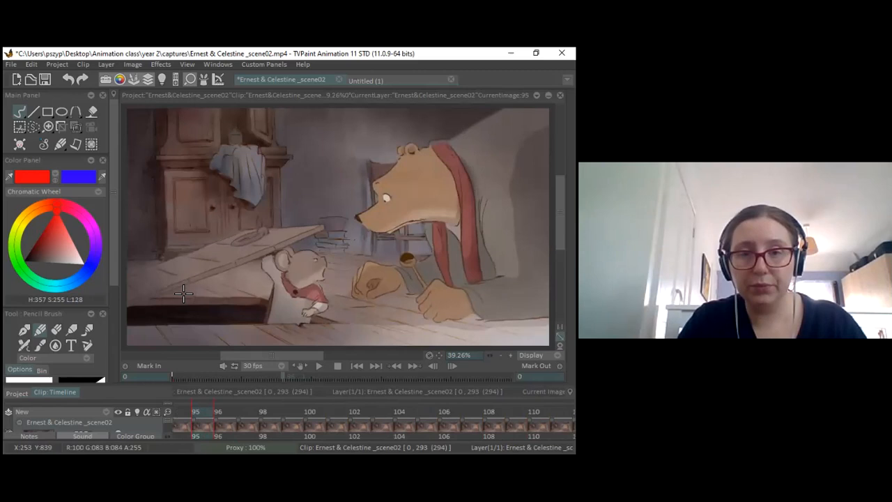
Step: Step forward from frame 95 to frame 104, examining how the mouse lowers its head before the arm throw
key(Right)
key(Right)
key(Right)
key(Right)
key(Right)
key(Right)
key(Right)
key(Right)
key(Right)
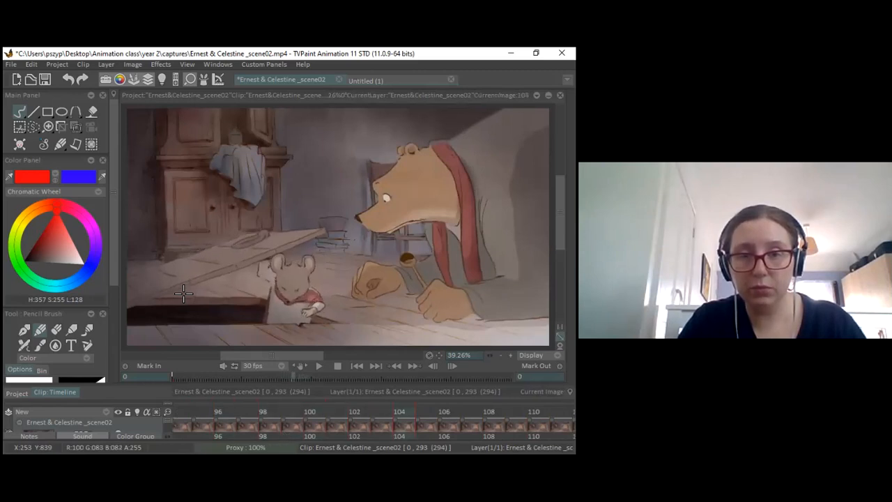
Step: Step back from frame 104 to frame 93, rechecking the mouse's upward look before the head drop
key(Left)
key(Left)
key(Left)
key(Left)
key(Left)
key(Left)
key(Left)
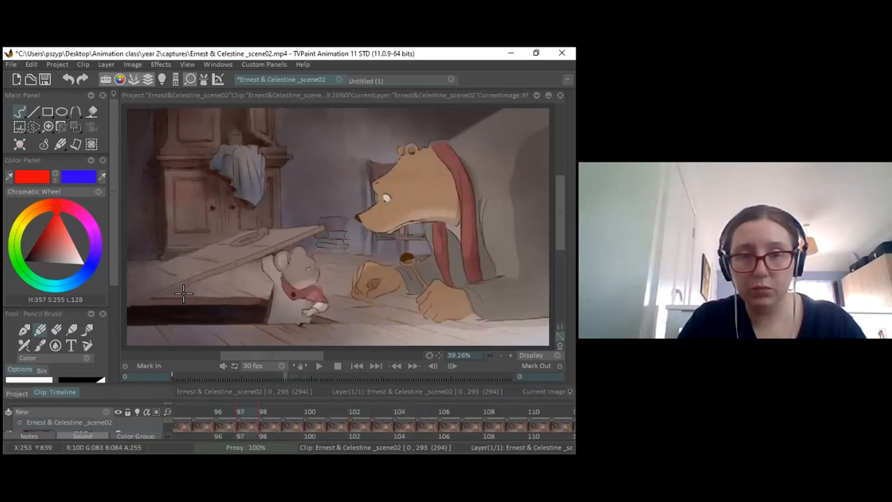
key(Left)
key(Left)
key(Left)
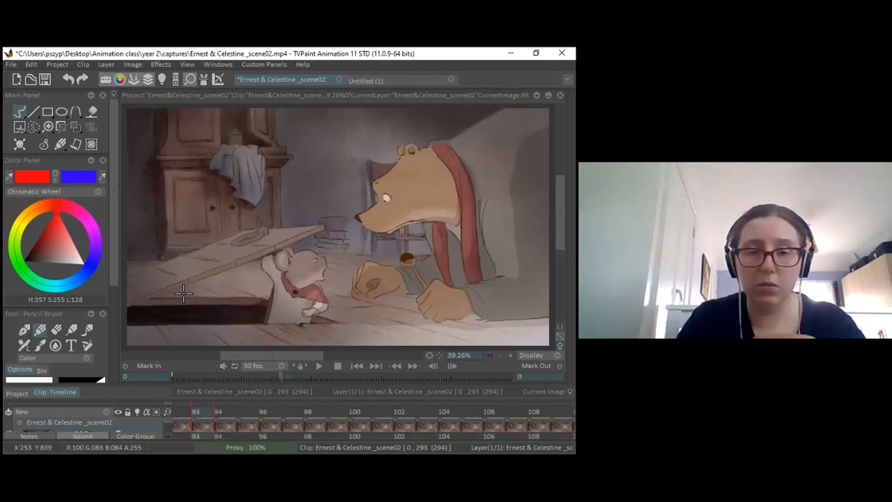
Step: Step forward from frame 93 to frame 102, examining the timing of the mouse's lowered-head anticipation
key(Right)
key(Right)
key(Right)
key(Right)
key(Right)
key(Right)
key(Right)
key(Right)
key(Right)
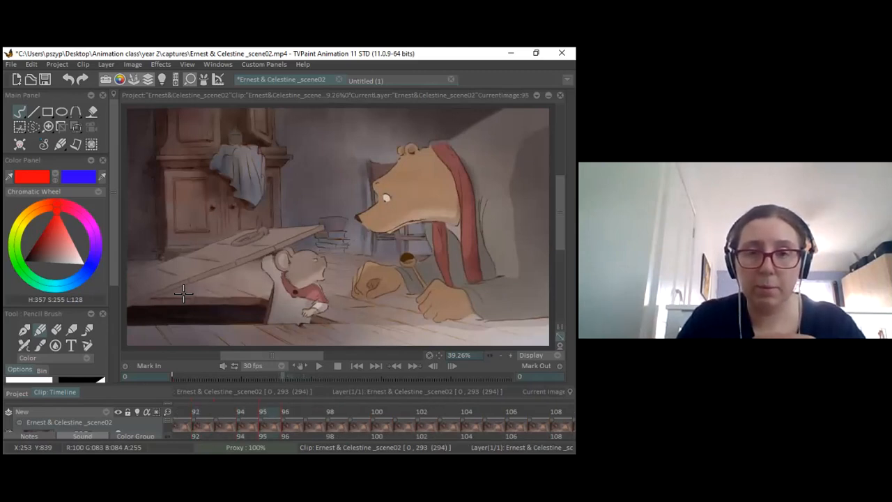
key(Right)
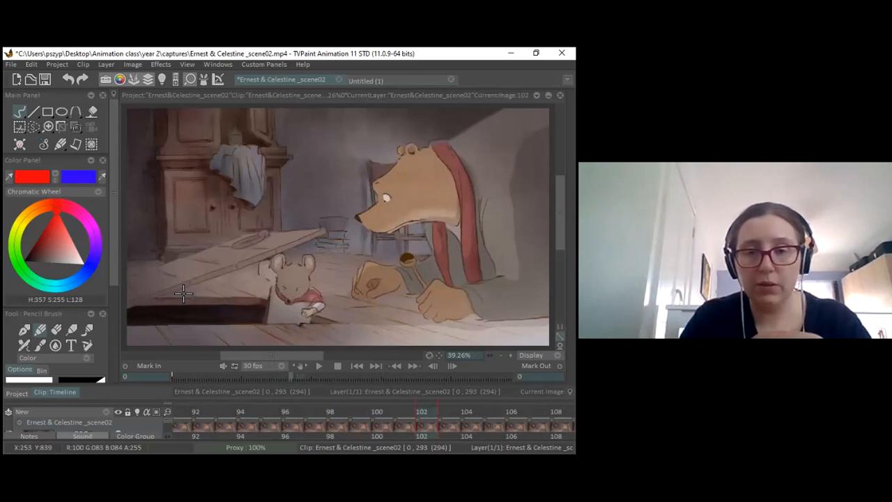
Step: Step forward from frame 102 to frame 108, examining how quickly the mouse's arm shoots up towards the bear's nose
key(Right)
key(Right)
key(Right)
key(Right)
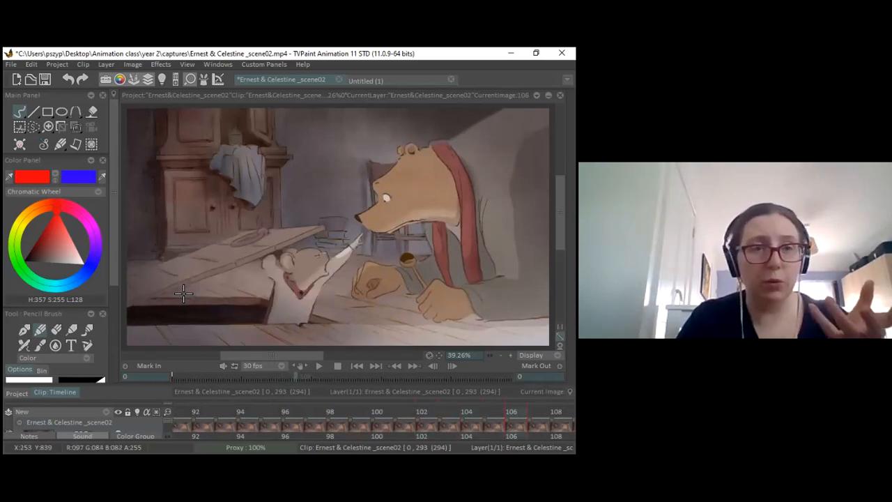
key(Right)
key(Right)
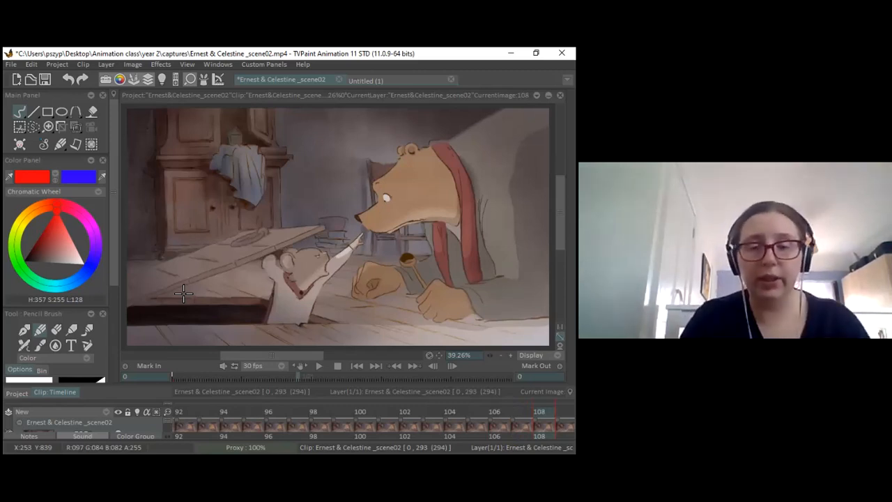
Step: Step forward from frame 108 to frame 115, examining how the bear's head reacts to the pointing mouse
key(Right)
key(Right)
key(Right)
key(Right)
key(Right)
key(Right)
key(Right)
key(Right)
key(Right)
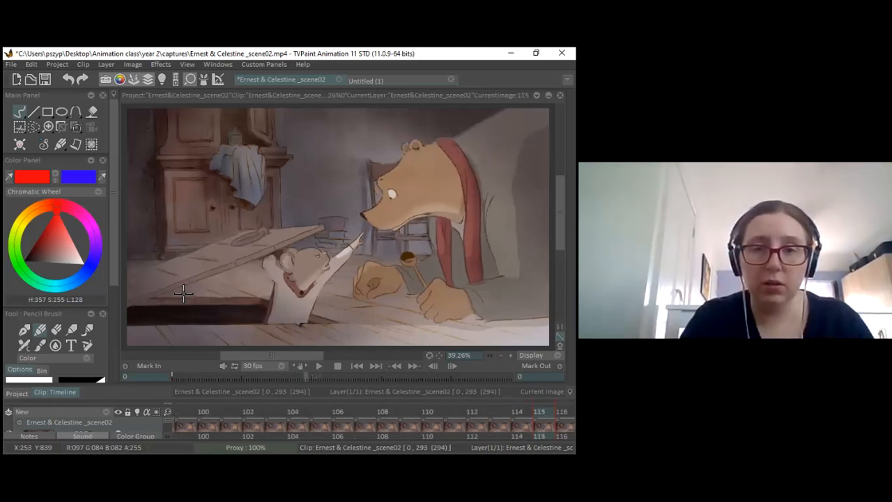
Step: Continue from frame 115 to frame 138, examining how long the mouse's pointing pose is held
key(Right)
key(Right)
key(Right)
key(Right)
key(Right)
key(Right)
key(Right)
key(Right)
key(Right)
key(Right)
key(Right)
key(Right)
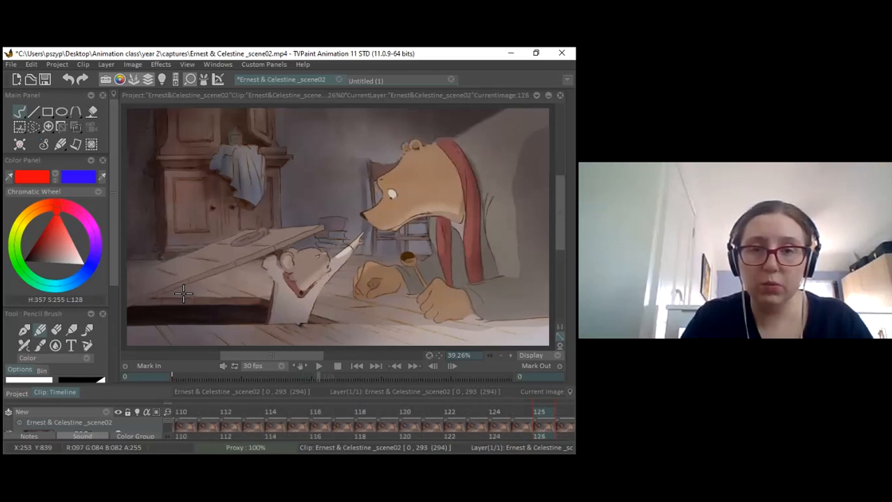
key(Right)
key(Right)
key(Right)
key(Right)
key(Right)
key(Right)
key(Right)
key(Right)
key(Right)
key(Right)
key(Right)
key(Right)
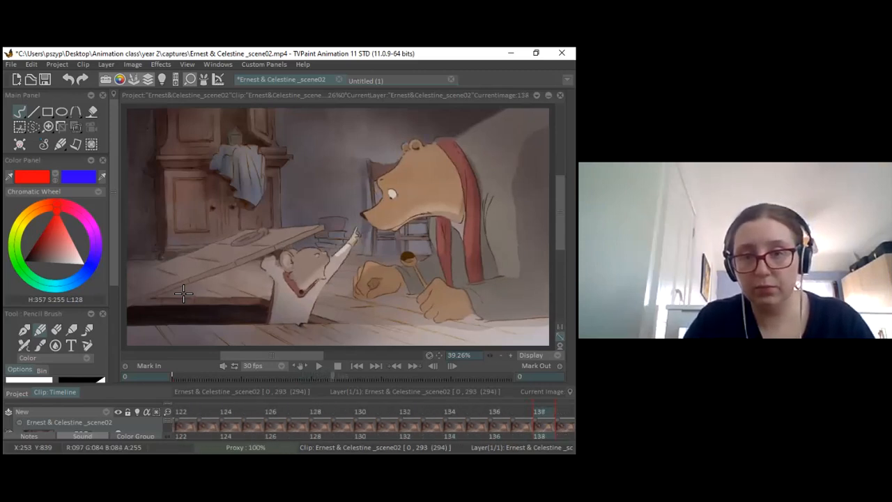
Step: Step back and forth around frame 138, comparing the small changes in the mouse's raised hand
key(Right)
key(Right)
key(Left)
key(Left)
key(Left)
key(Left)
key(Right)
key(Left)
key(Left)
key(Left)
key(Left)
key(Right)
key(Right)
key(Right)
key(Right)
key(Right)
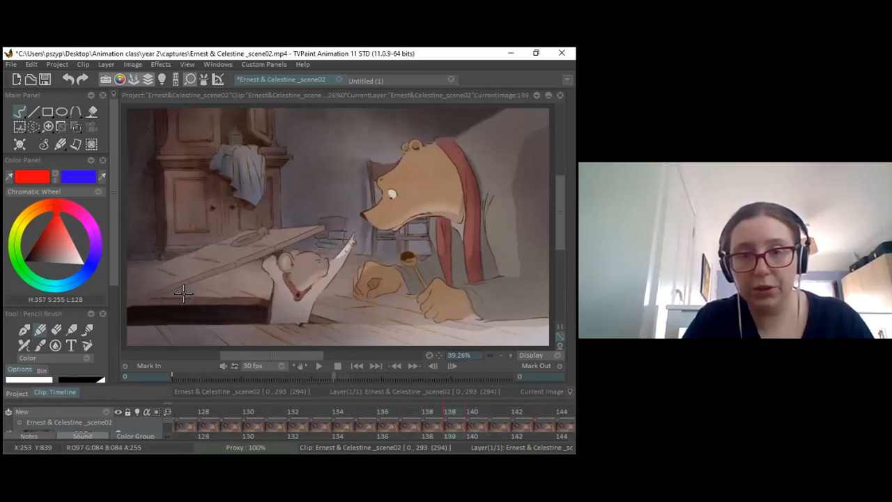
Step: Step back and forth between frame 139 and the frames around 144, examining the mouse's drop from the pointing pose
key(Right)
key(Right)
key(Right)
key(Right)
key(Right)
key(Right)
key(Left)
key(Left)
key(Left)
key(Left)
key(Left)
key(Left)
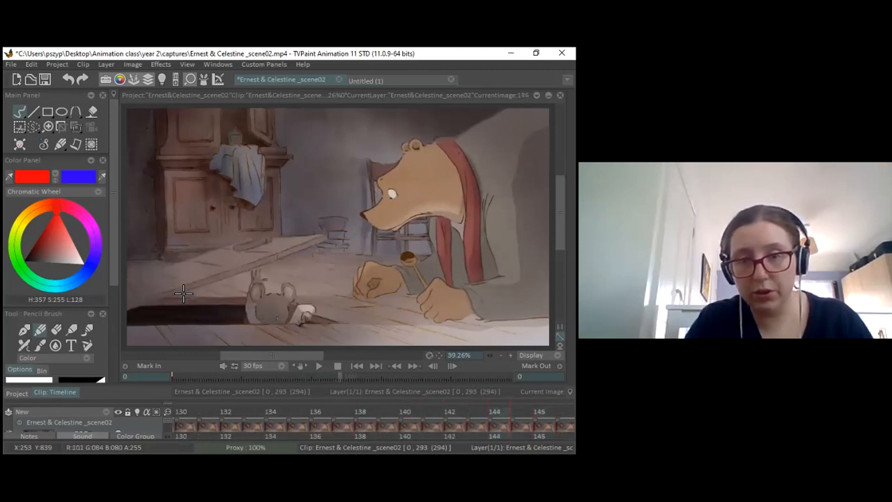
Step: Go to frame 140 and circle the mouse's raised hand in red
key(Left)
key(Right)
key(Right)
key(Right)
key(Left)
key(Left)
key(Left)
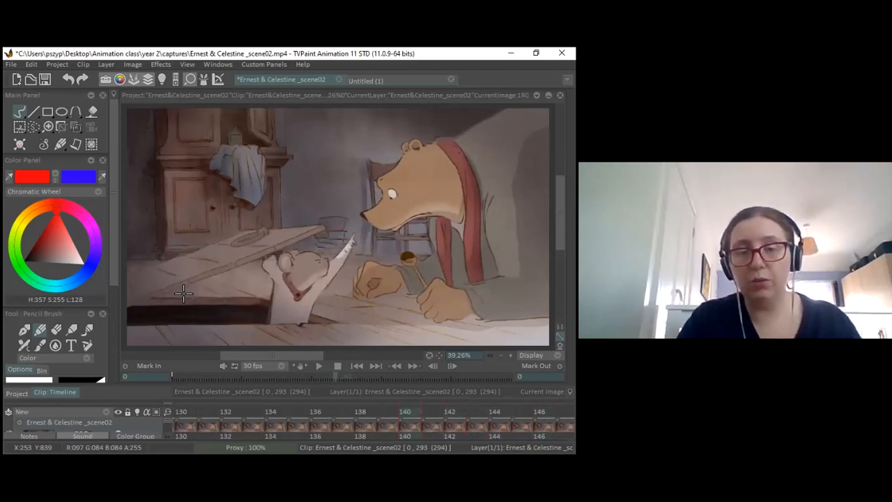
mouse_move(353, 242)
mouse_down()
mouse_move(349, 234)
mouse_move(348, 256)
mouse_up()
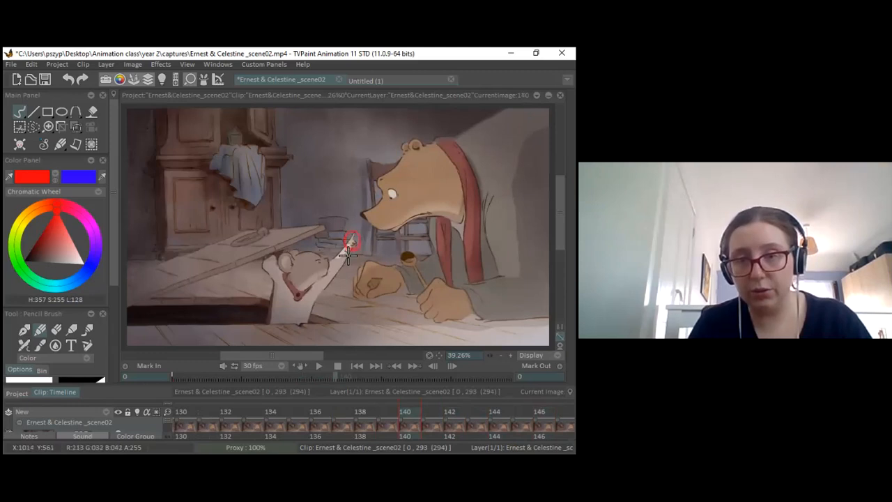
Step: Go to frame 142 and circle the mouse's lowered hand in red
key(Right)
key(Right)
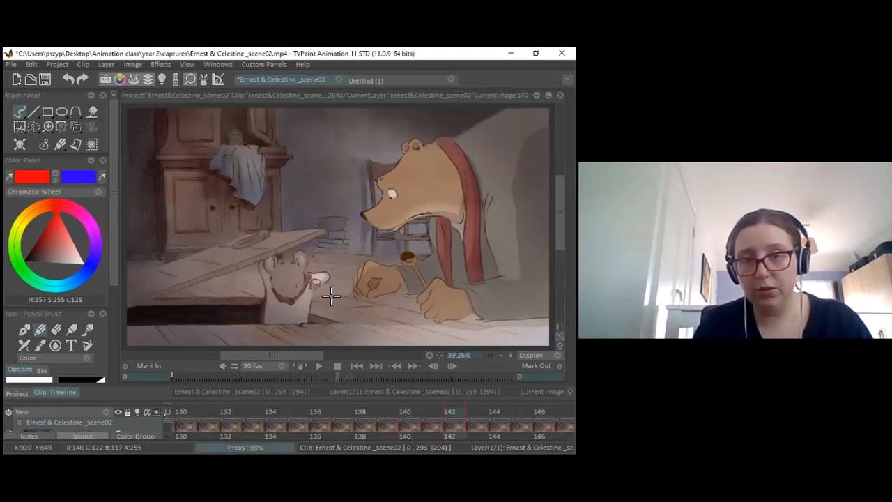
drag(323, 280, 308, 292)
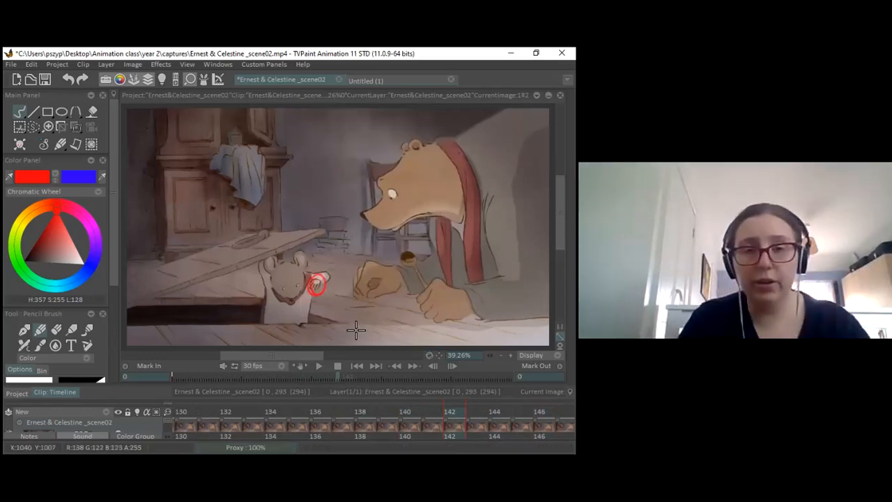
Step: Step back and forth between frames 138 and 142, comparing the circled hand positions and the frames around them
key(Left)
key(Left)
key(Left)
key(Left)
key(Right)
key(Right)
key(Left)
key(Left)
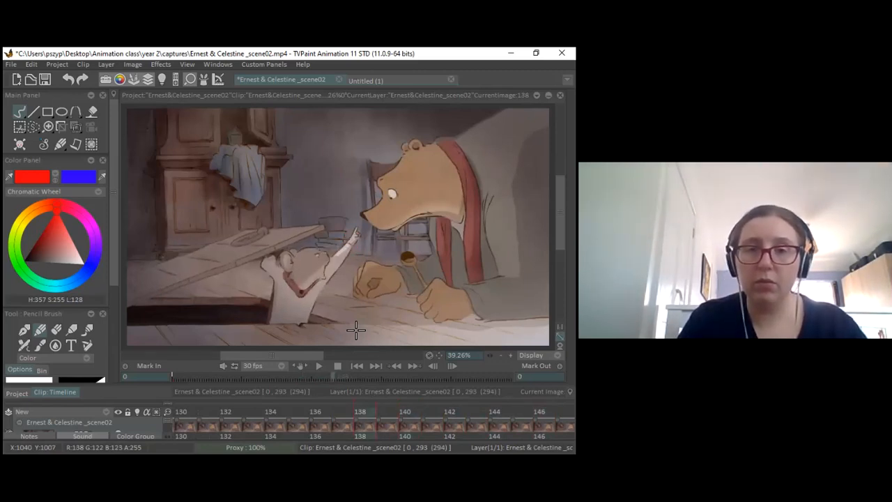
key(Right)
key(Right)
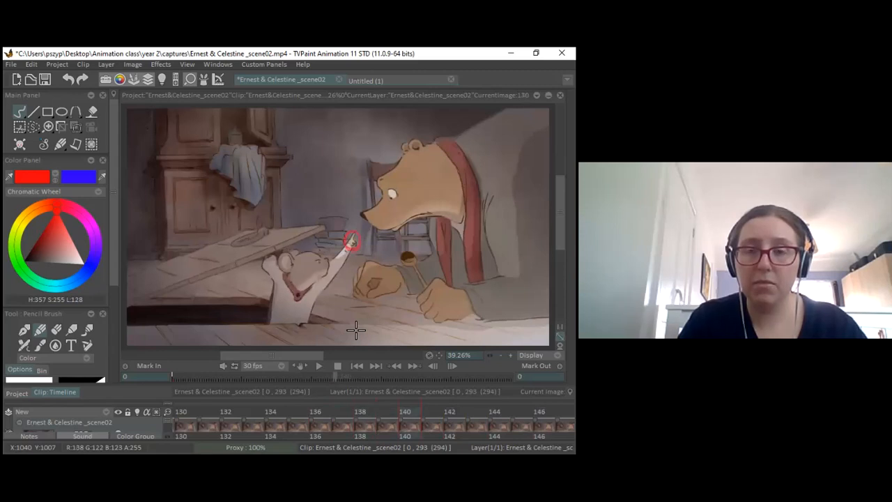
key(Right)
key(Right)
key(Right)
key(Left)
key(Left)
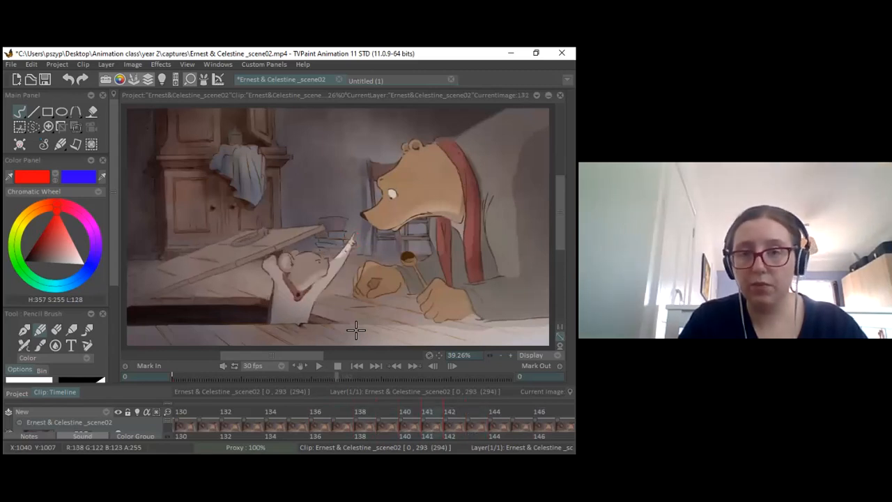
Step: Step from frame 141 to frame 144, examining how the mouse sinks into the hole as the trapdoor lowers
key(Right)
key(Left)
key(Right)
key(Right)
key(Right)
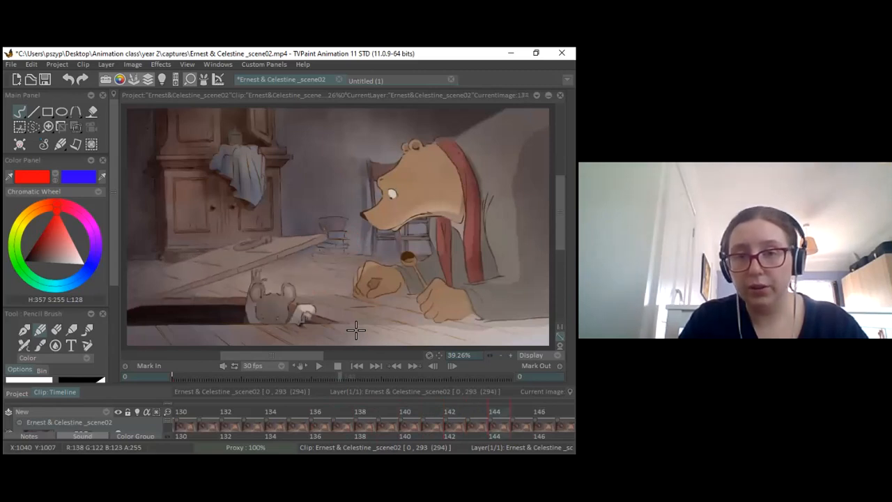
key(Left)
key(Right)
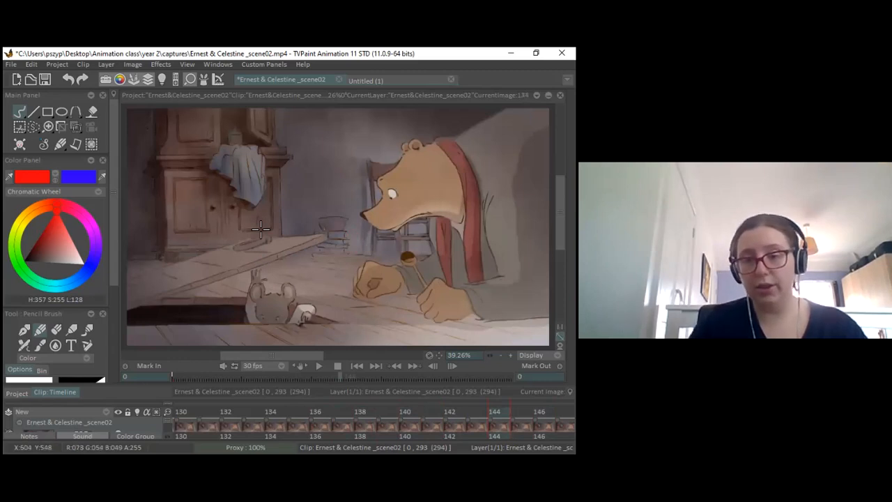
Step: Step back and forth from frame 144 to frame 148, examining how the trapdoor lowers over the mouse and closes
key(Right)
key(Right)
key(Left)
key(Right)
key(Left)
key(Left)
key(Right)
key(Right)
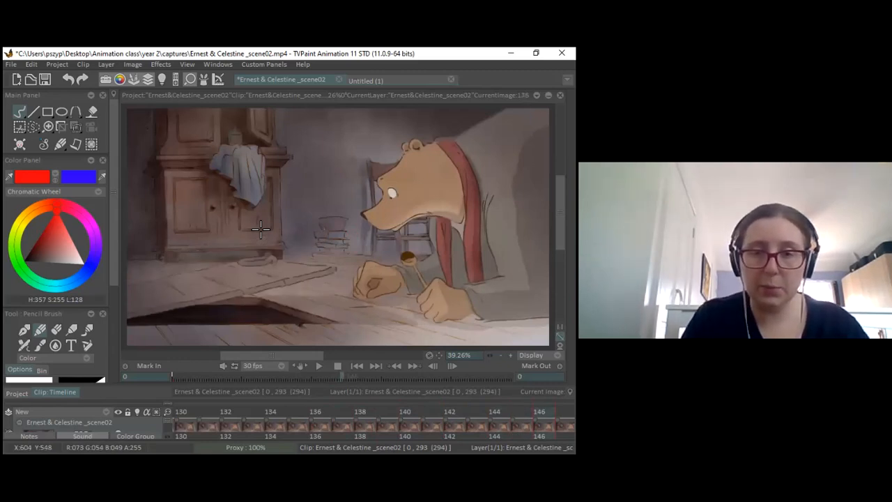
key(Right)
key(Right)
key(Right)
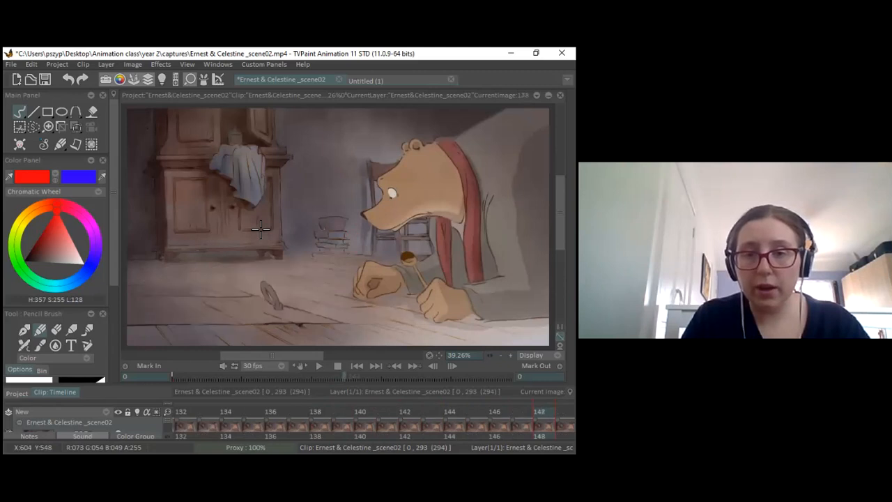
Step: Step back a few frames from 148 and forward to frame 152, examining the trapdoor handle dropping onto the closed floor
key(Left)
key(Left)
key(Left)
key(Right)
key(Right)
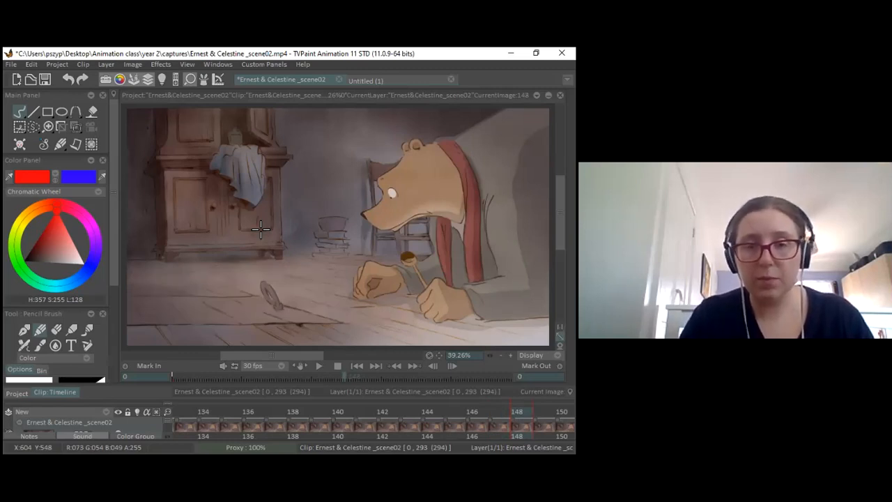
key(Right)
key(Left)
key(Right)
key(Right)
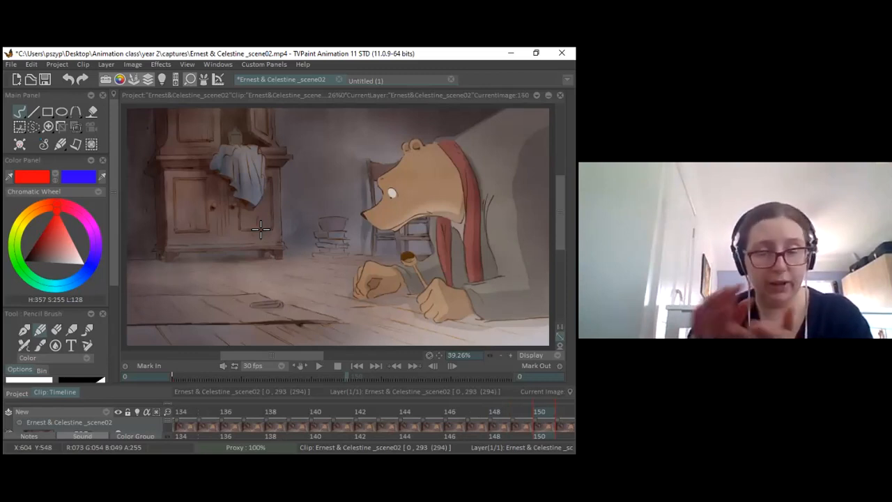
key(Right)
key(Right)
key(Right)
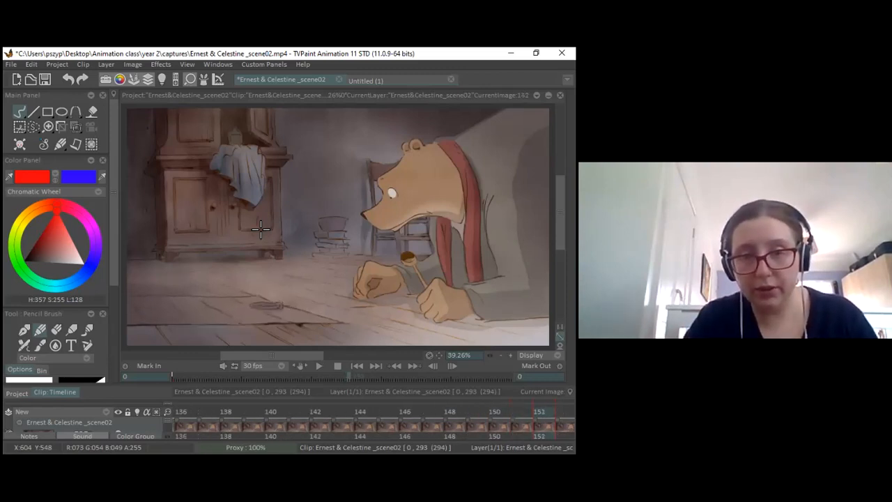
Step: Step back from frame 152 to frame 141, reviewing the trapdoor closing in reverse
key(Left)
key(Left)
key(Left)
key(Left)
key(Left)
key(Left)
key(Left)
key(Left)
key(Left)
key(Left)
key(Left)
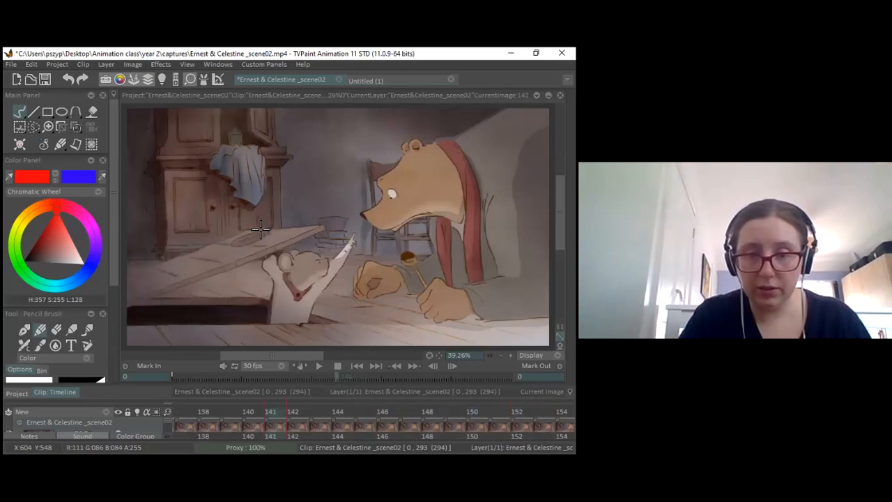
Step: Step forward from frame 141 to frame 152, examining the timing from the mouse's reach to the handle lying flat
key(Right)
key(Right)
key(Right)
key(Right)
key(Right)
key(Right)
key(Right)
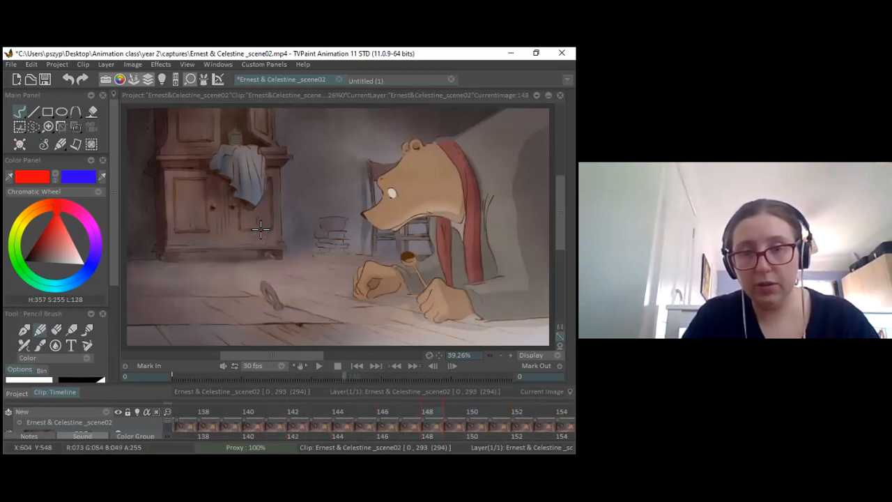
key(Right)
key(Right)
key(Right)
key(Right)
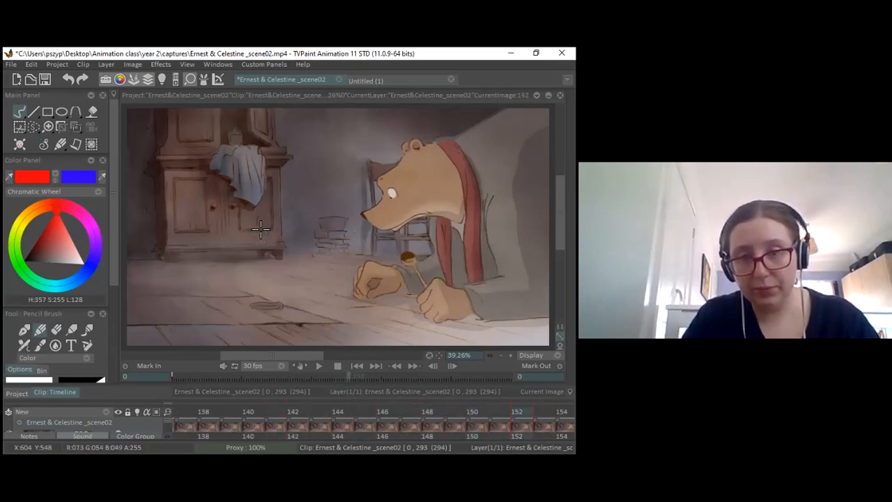
Step: Step back and forth between frames 148 and 152, comparing the handle's upright and flat positions
key(Left)
key(Left)
key(Left)
key(Left)
key(Left)
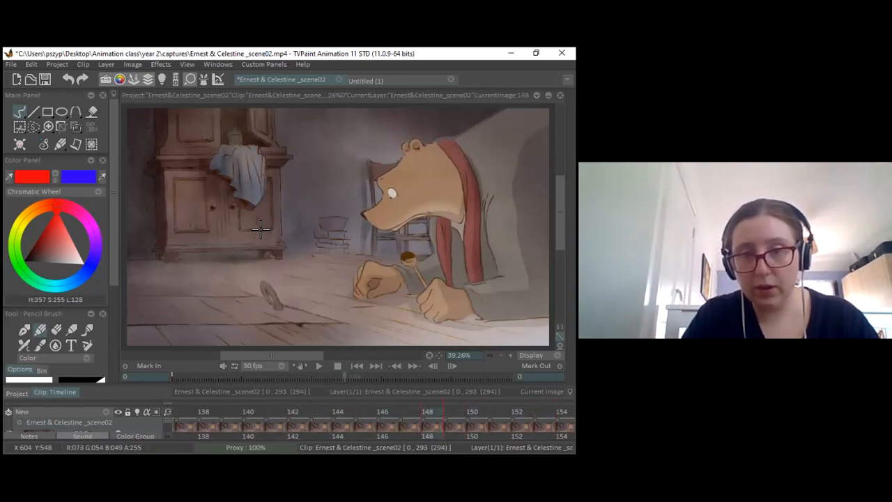
key(Right)
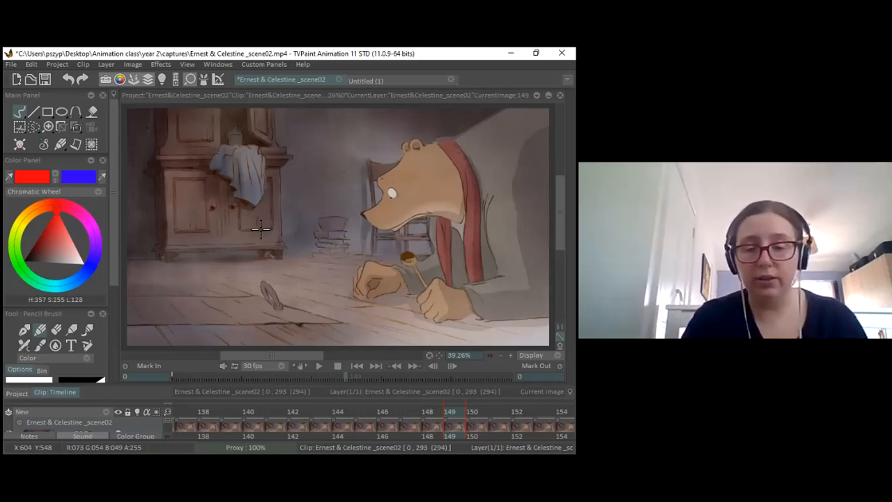
key(Right)
key(Right)
key(Right)
key(Right)
key(Left)
key(Left)
key(Left)
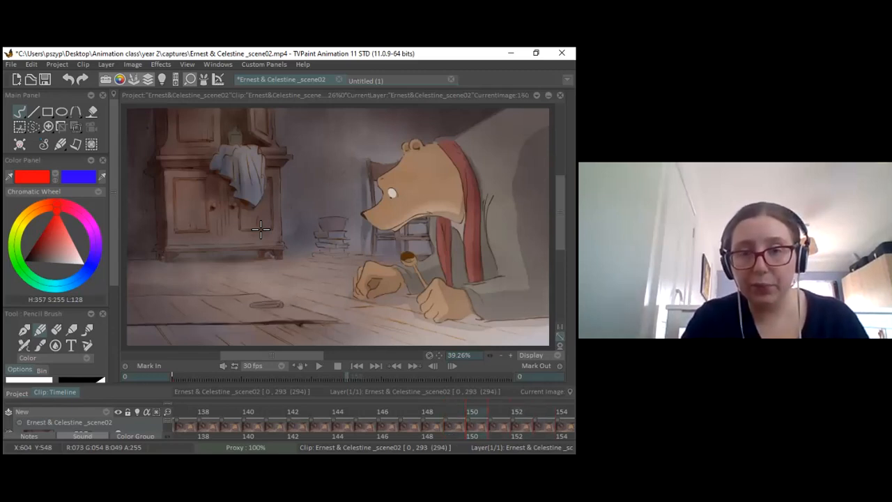
Step: Step forward to frame 155 and back to frame 147, examining the handle's small movements as it settles
key(Right)
key(Right)
key(Right)
key(Right)
key(Right)
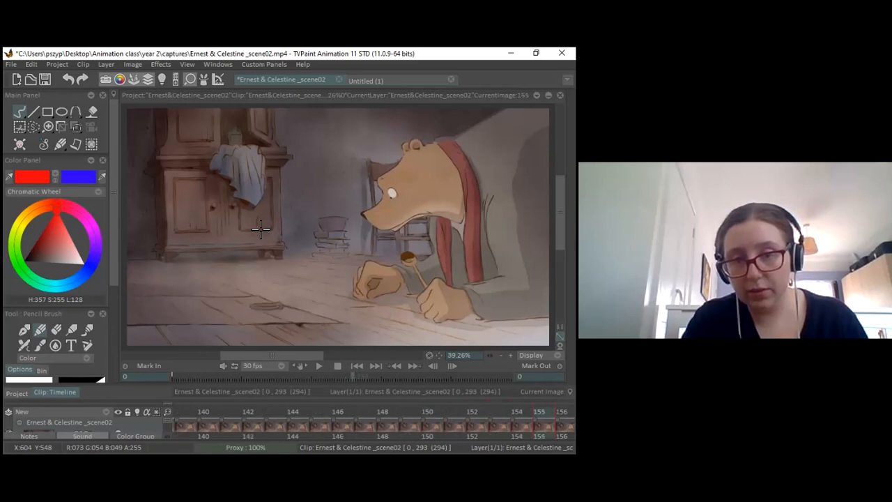
key(Left)
key(Left)
key(Left)
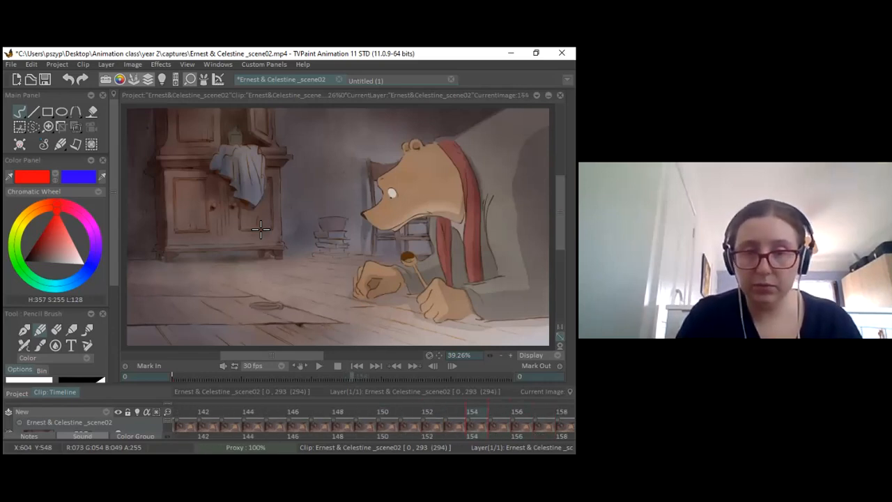
key(Left)
key(Left)
key(Left)
key(Left)
key(Left)
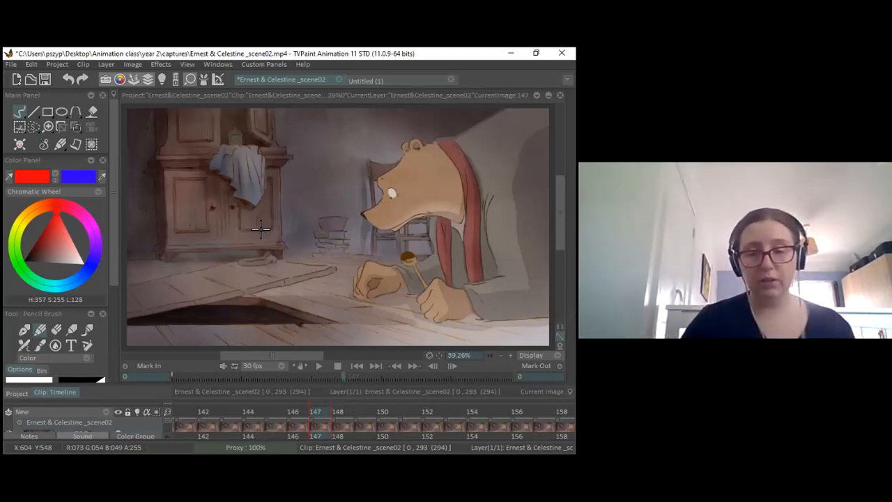
Step: Step from frame 147 to frame 156, examining how many frames the handle takes to fall and settle
key(Right)
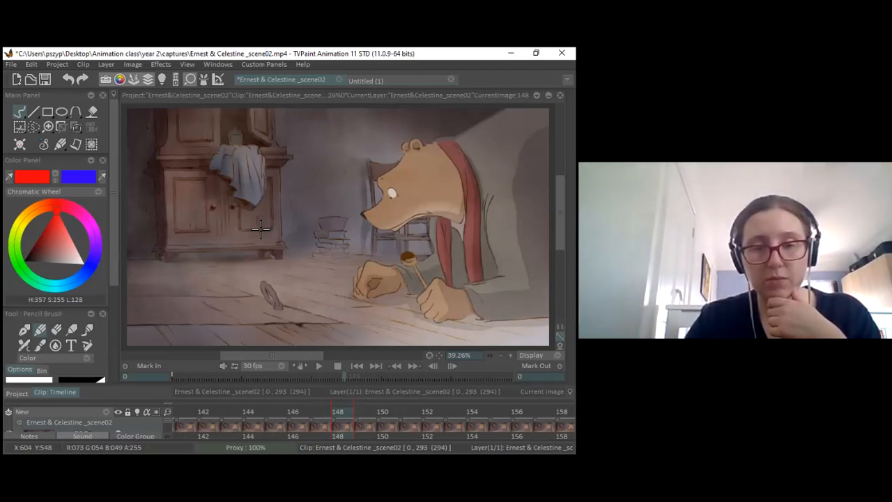
key(Right)
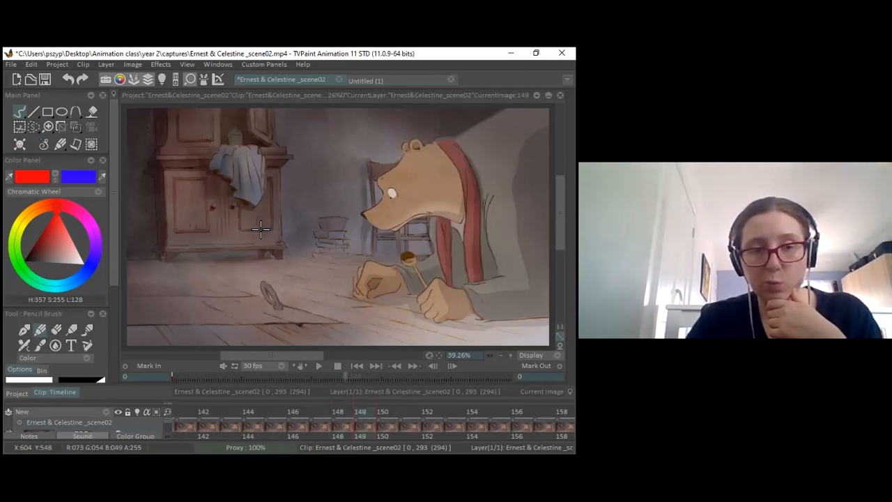
key(Right)
key(Right)
key(Right)
key(Right)
key(Right)
key(Right)
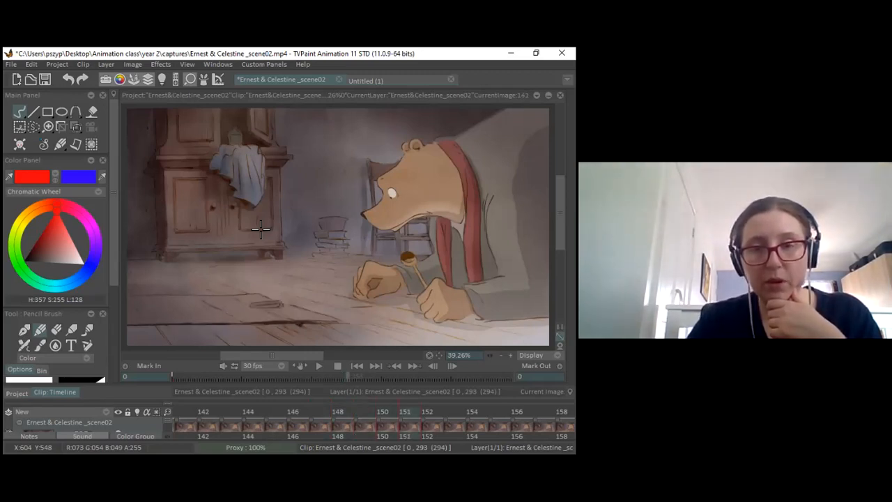
key(Right)
key(Right)
key(Right)
key(Right)
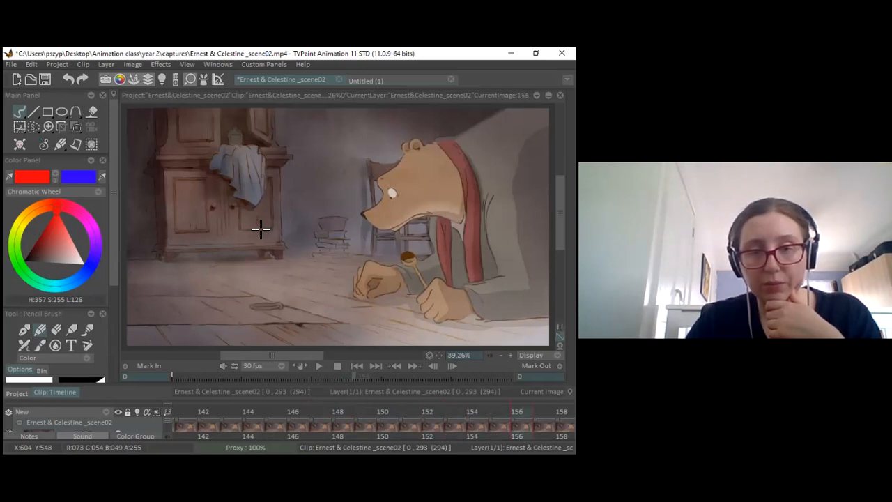
Step: Go back to frame 150 and circle the trapdoor's flat handle in red
key(Left)
key(Left)
key(Left)
key(Left)
key(Left)
key(Left)
key(Left)
key(Left)
key(Left)
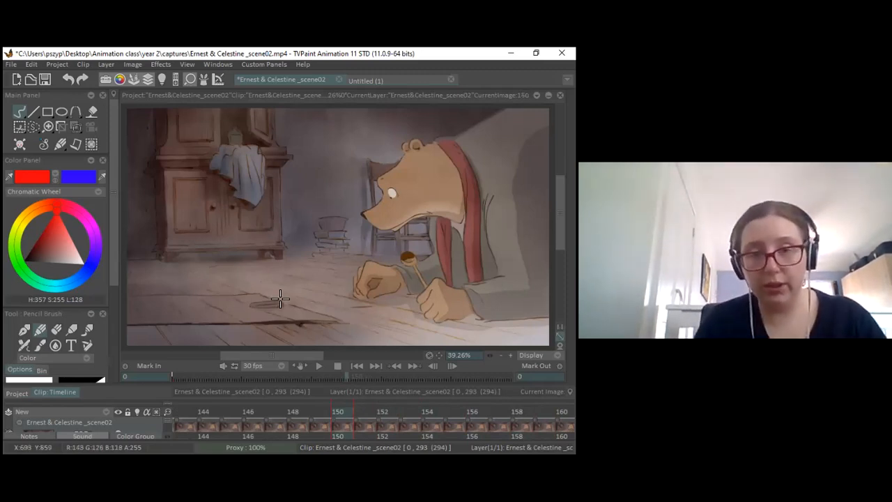
Step: Go to frame 153 and draw a short red line along the trapdoor's front edge near its corner
key(Right)
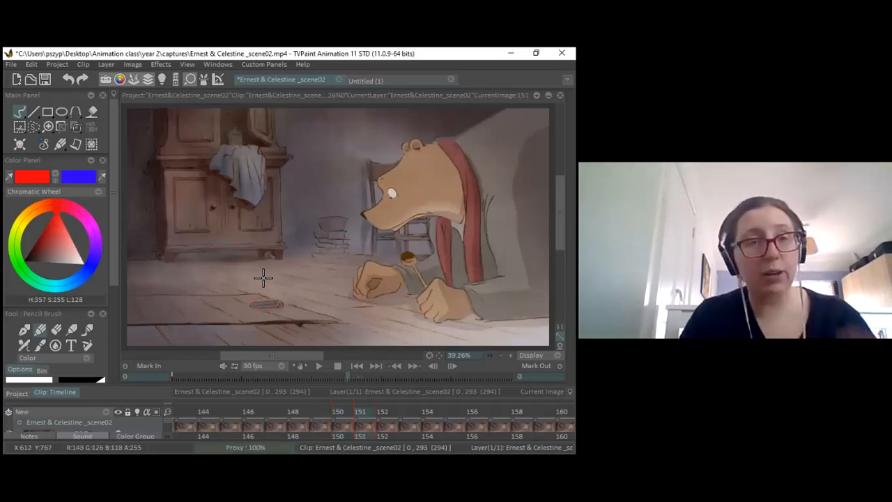
key(Right)
key(Right)
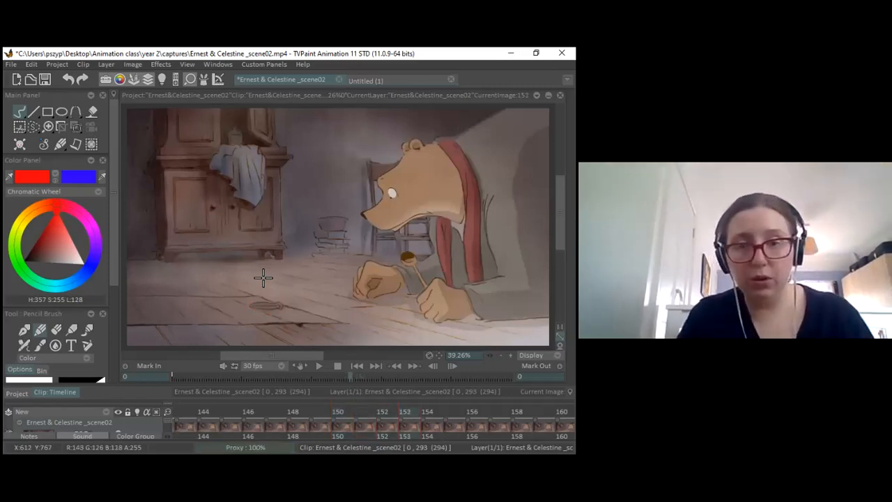
drag(307, 322, 341, 321)
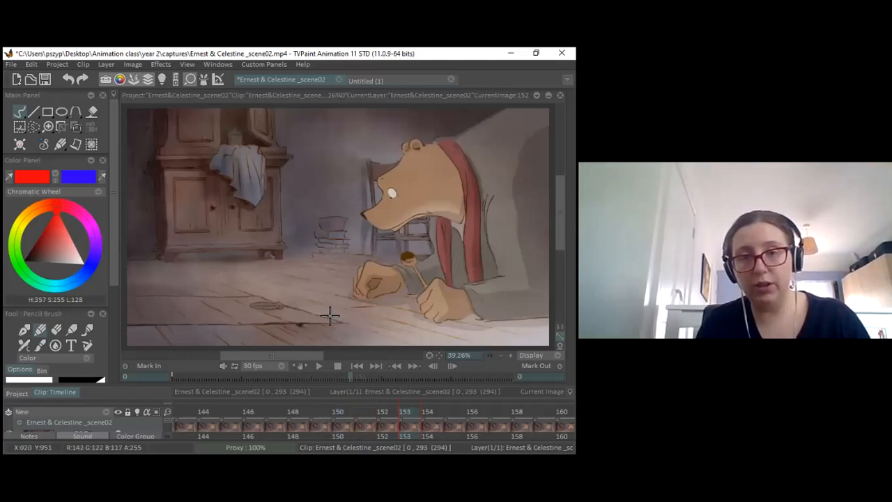
key(Right)
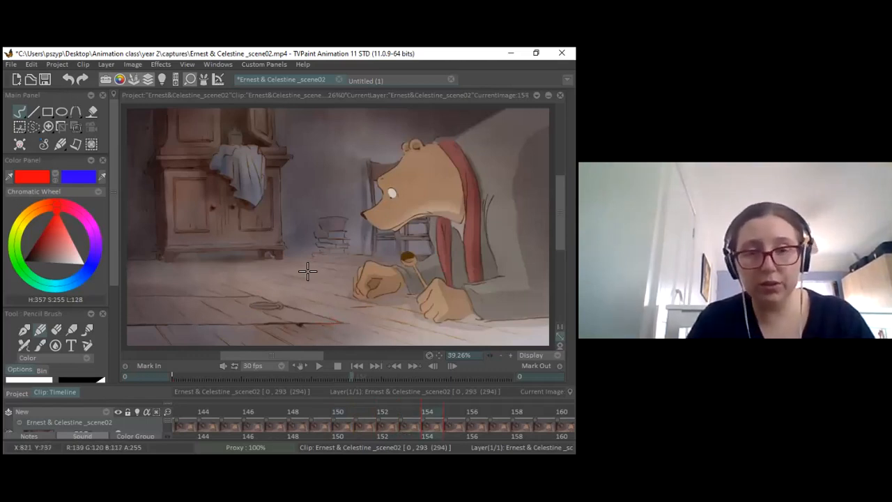
key(Right)
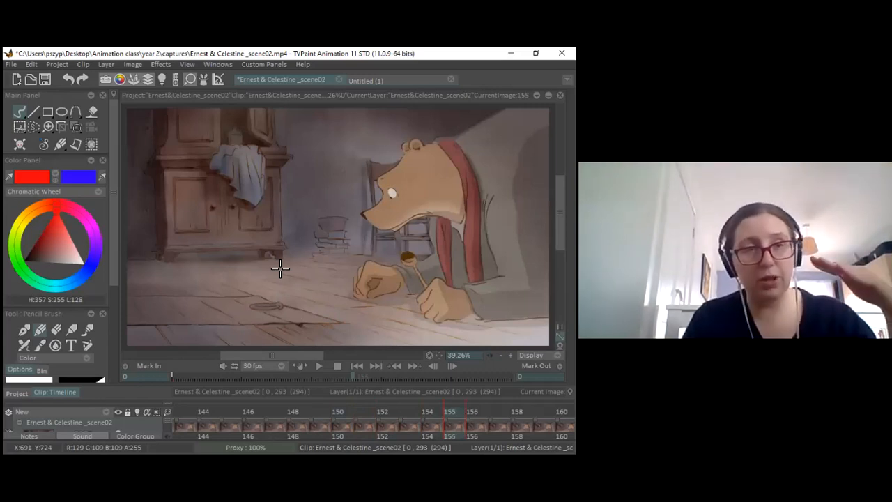
Step: Step back from frame 155 to frame 149 and forward to frame 154, comparing the handle and the trapdoor's edge
key(Left)
key(Left)
key(Left)
key(Left)
key(Left)
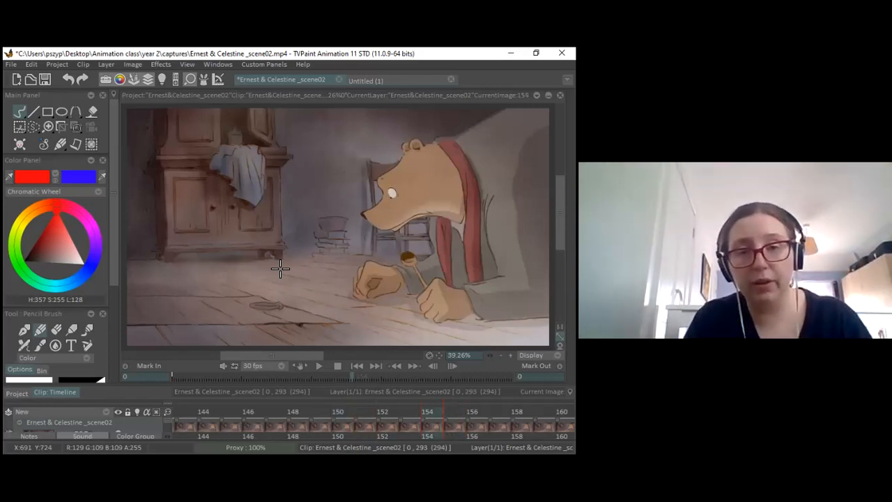
key(Left)
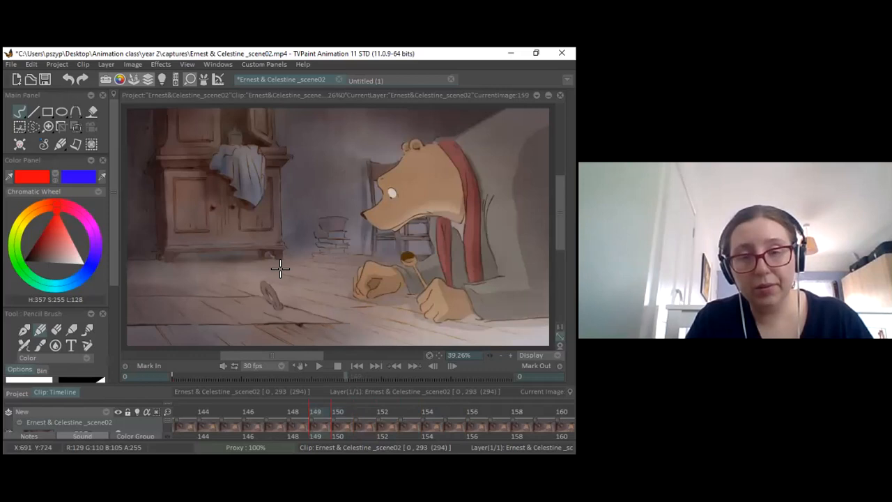
key(Right)
key(Right)
key(Right)
key(Right)
key(Right)
key(Right)
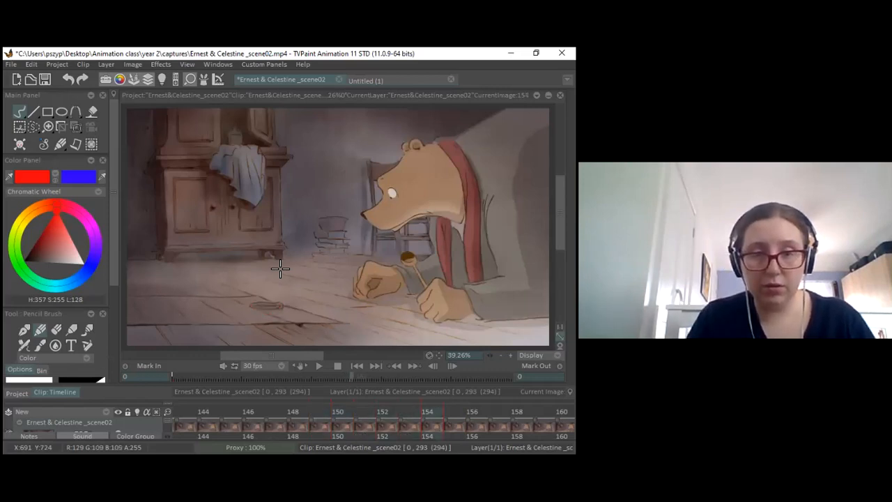
click(423, 409)
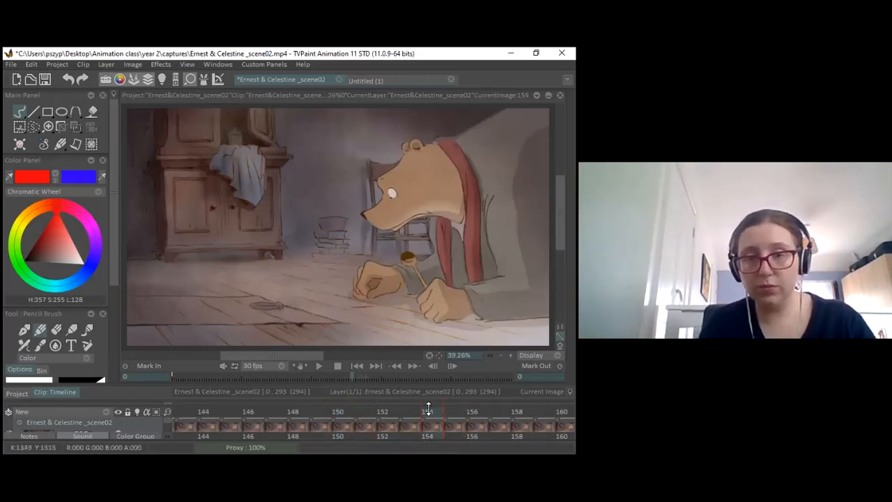
mouse_move(273, 298)
mouse_down()
mouse_move(276, 308)
mouse_move(271, 298)
mouse_up()
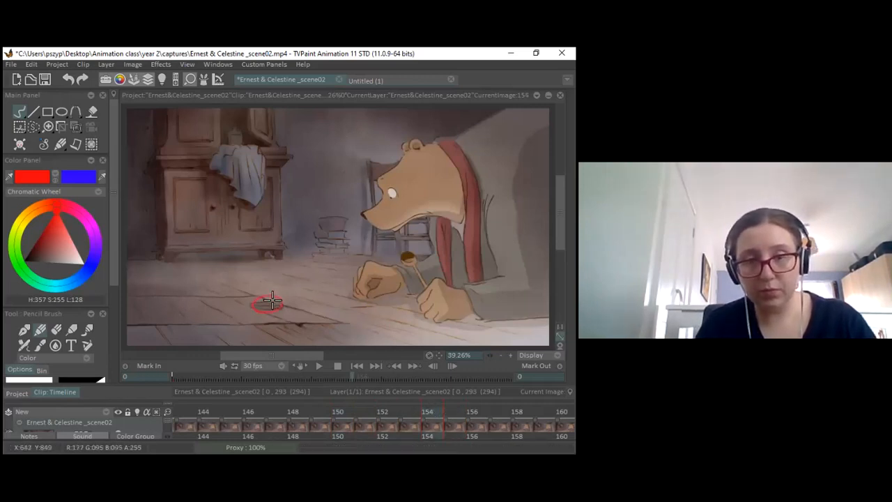
key(ctrl+z)
Step: Go to frame 155 and circle the trapdoor's handle in red
key(Right)
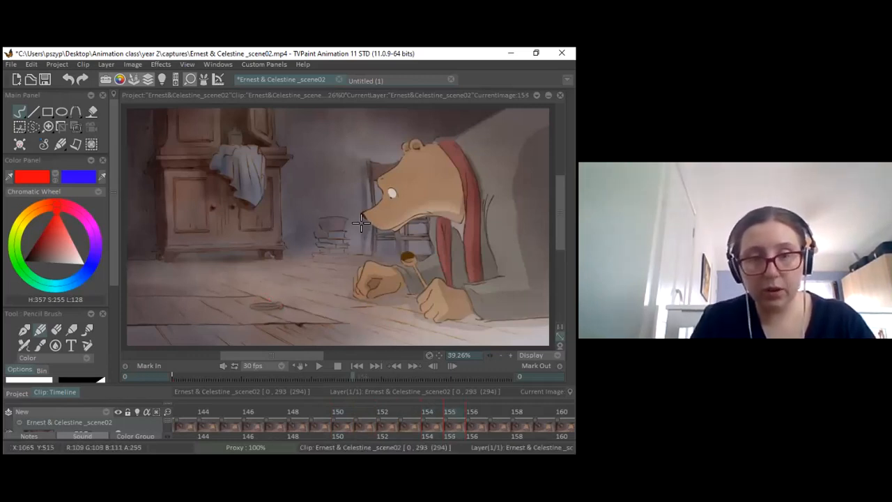
click(273, 300)
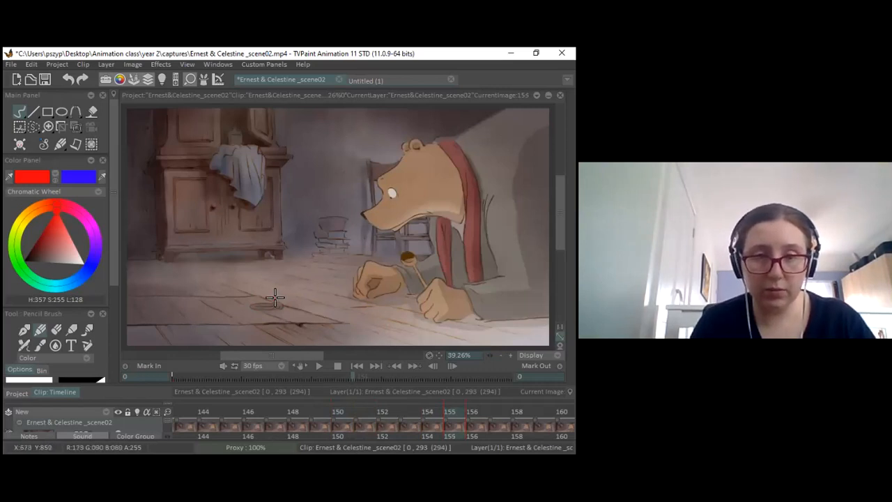
Step: Step forward two frames from 155 and back past frame 149, reviewing the red marks against the handle's fall
key(Right)
key(Right)
key(Left)
key(Left)
key(Left)
key(Left)
key(Left)
key(Left)
key(Left)
key(Left)
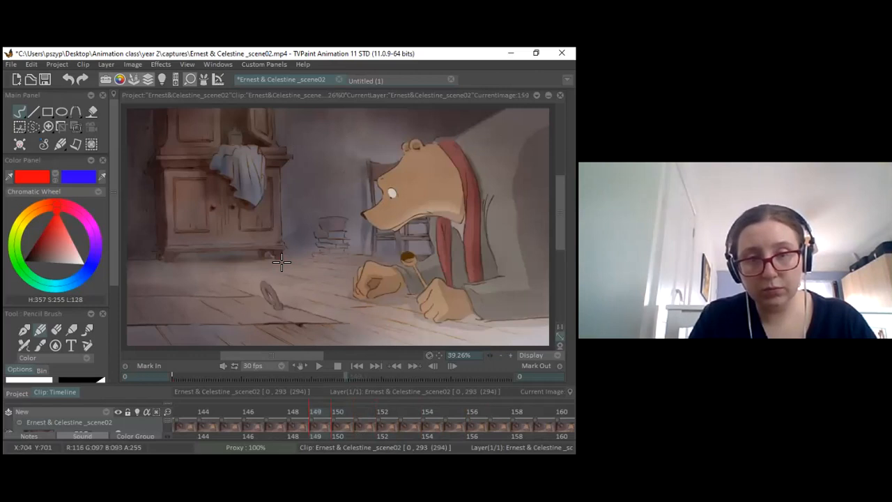
key(Left)
key(Left)
Step: Step forward again through frame 150 and the frames after it, comparing the circled handle positions
key(Right)
key(Right)
key(Right)
key(Right)
key(Right)
key(Right)
key(Right)
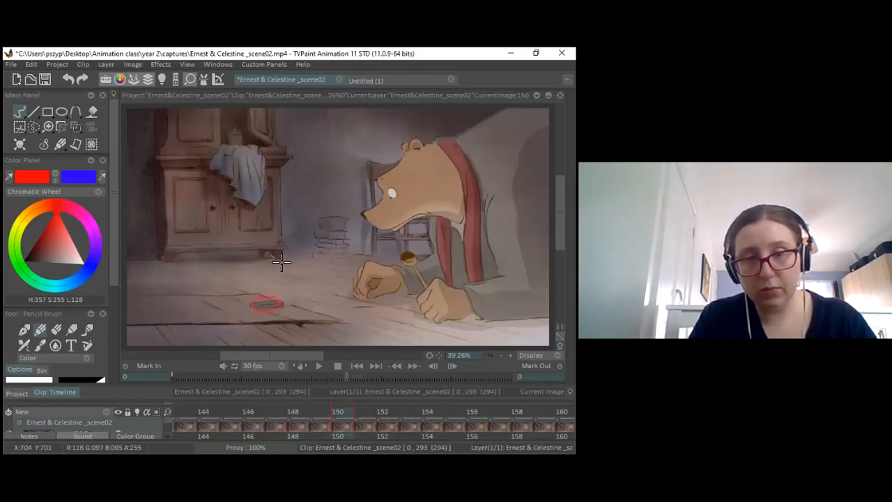
key(Right)
key(Right)
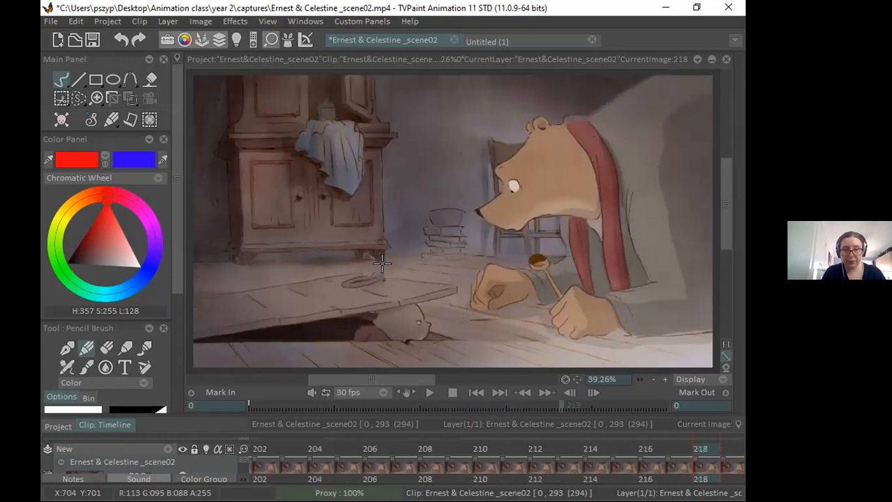
Step: Step back from frame 218 to frame 207, examining how the mouse lifts the trapdoor and the bear reacts
key(Left)
key(Left)
key(Left)
key(Left)
key(Left)
key(Left)
key(Left)
key(Left)
key(Left)
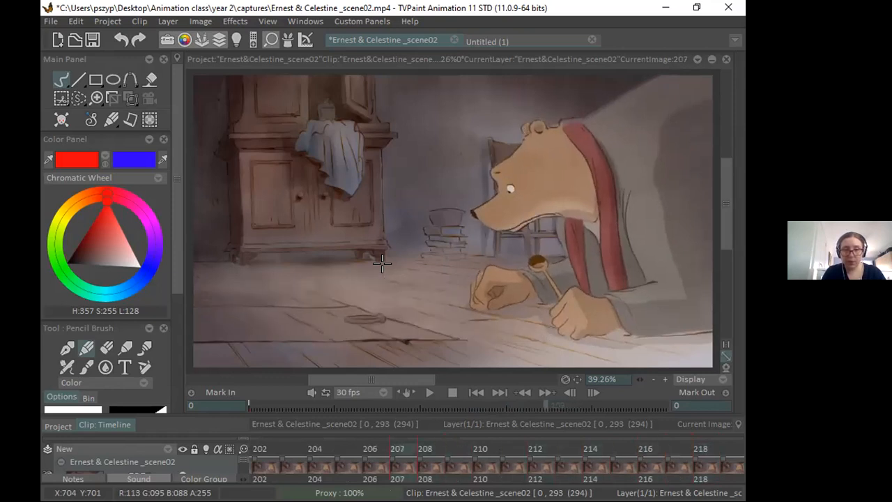
Step: Step forward from frame 207 to frame 213, comparing the closed trapdoor with its raised position above the mouse's head
key(Right)
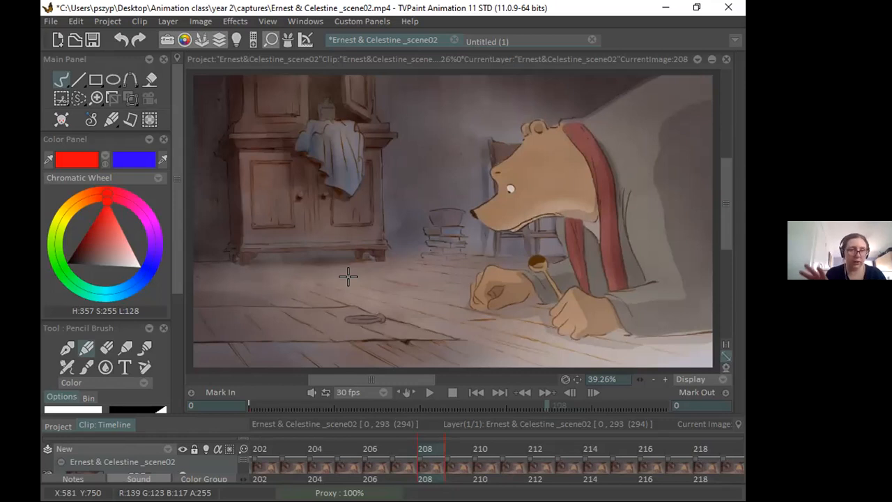
key(Right)
key(Left)
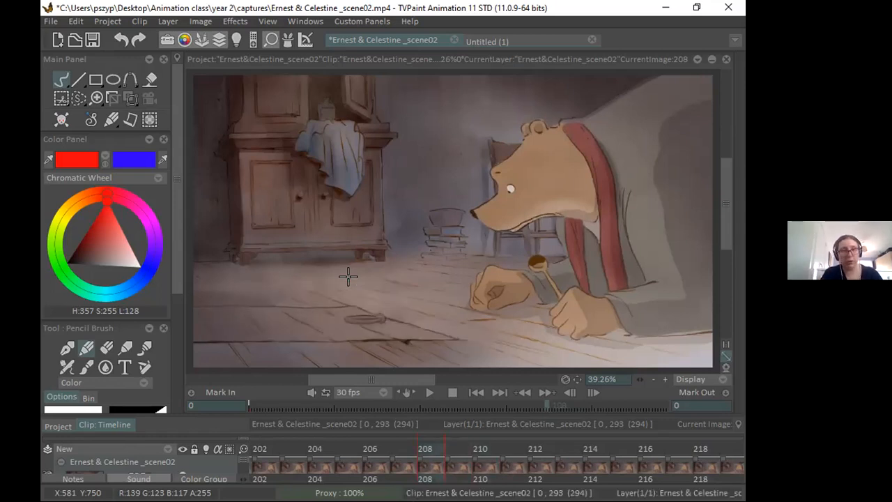
key(Right)
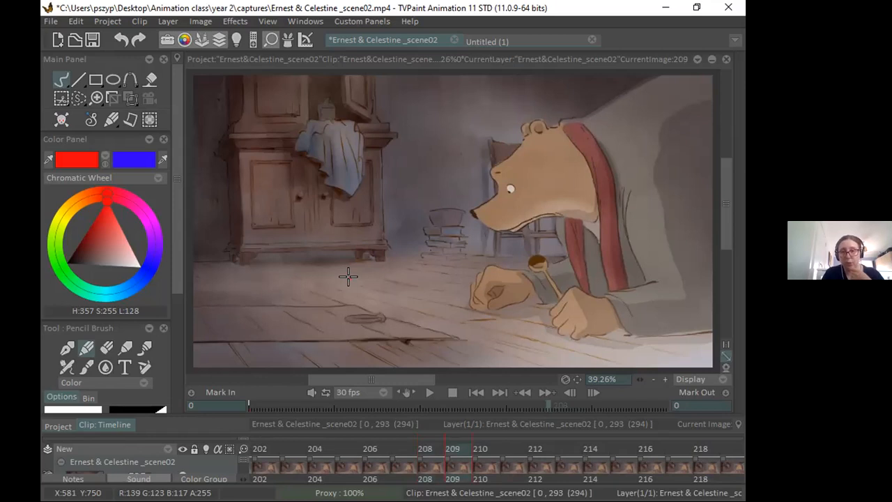
key(Right)
key(Right)
key(Right)
key(Right)
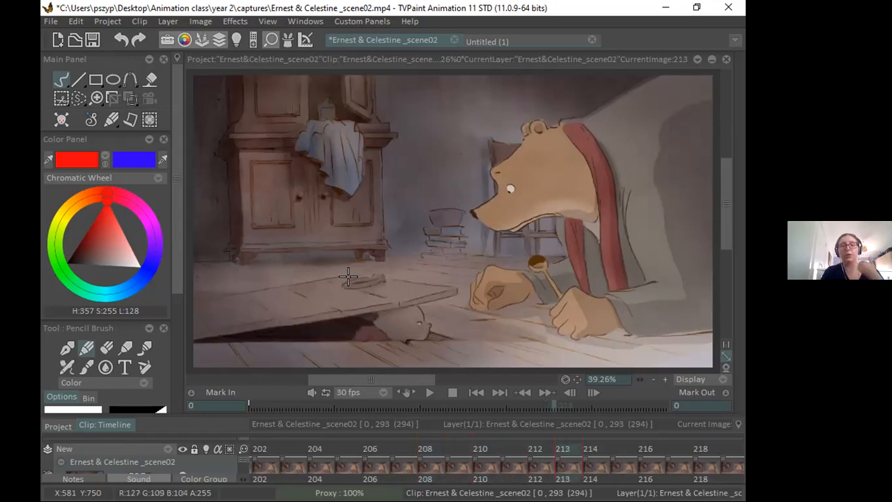
Step: Go to frame 219 and draw a red wedge marking the opening between the raised trapdoor and the floor
key(Right)
key(Right)
key(Right)
key(Right)
key(Right)
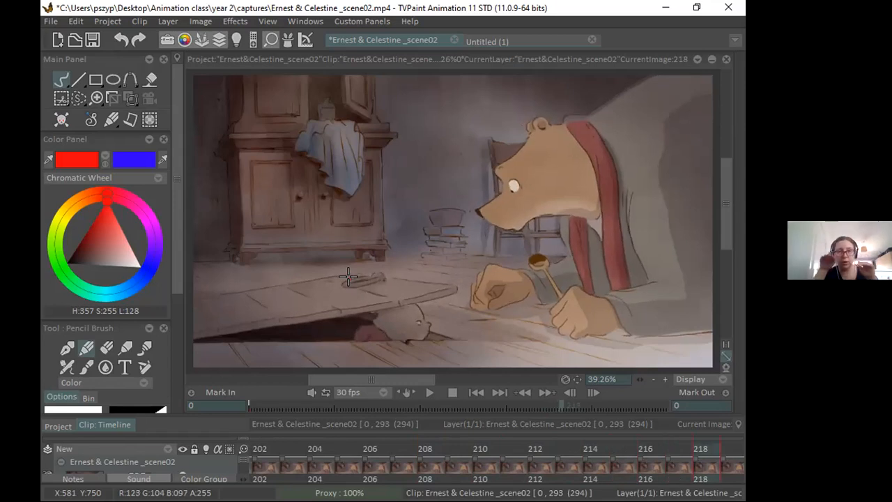
key(Right)
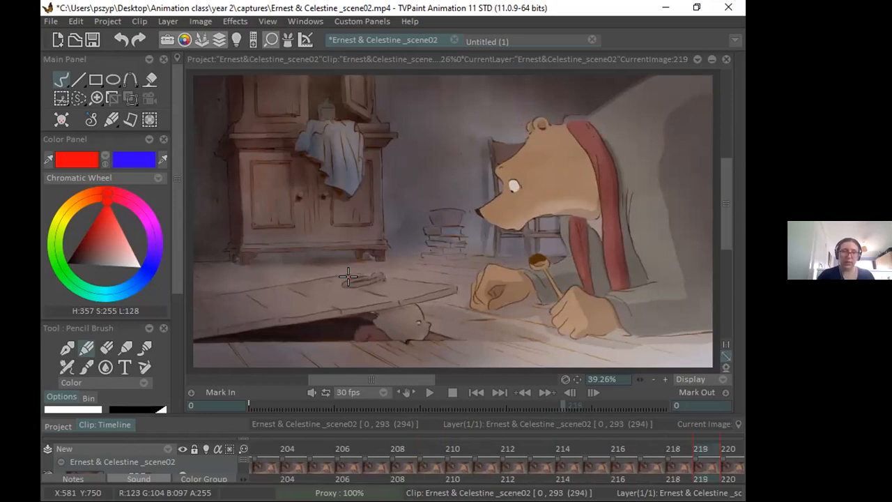
drag(453, 286, 295, 340)
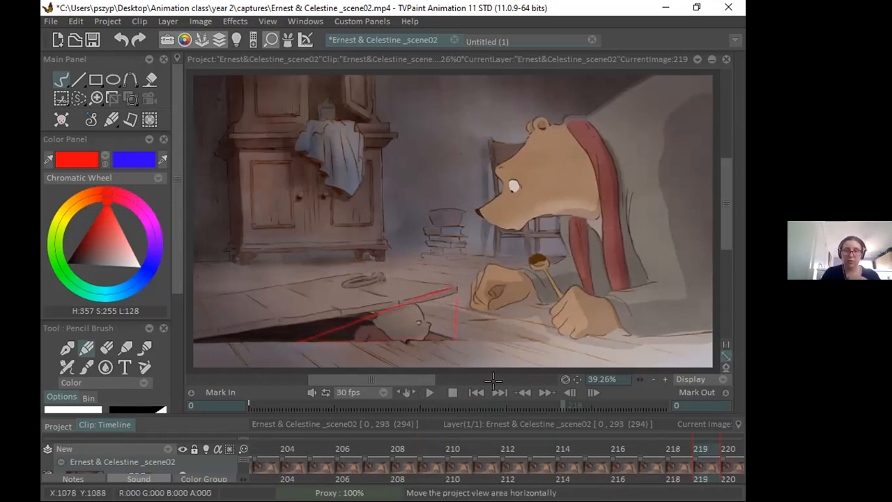
Step: Scrub back to frame 206 and step forward to frame 219, reviewing the trapdoor's lift against the red wedge
mouse_move(511, 448)
mouse_down()
mouse_move(376, 455)
mouse_move(382, 452)
mouse_up()
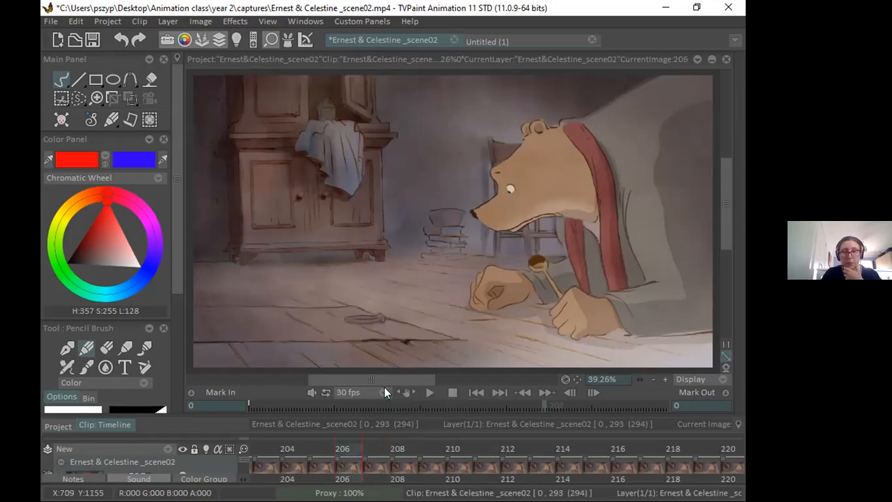
key(Right)
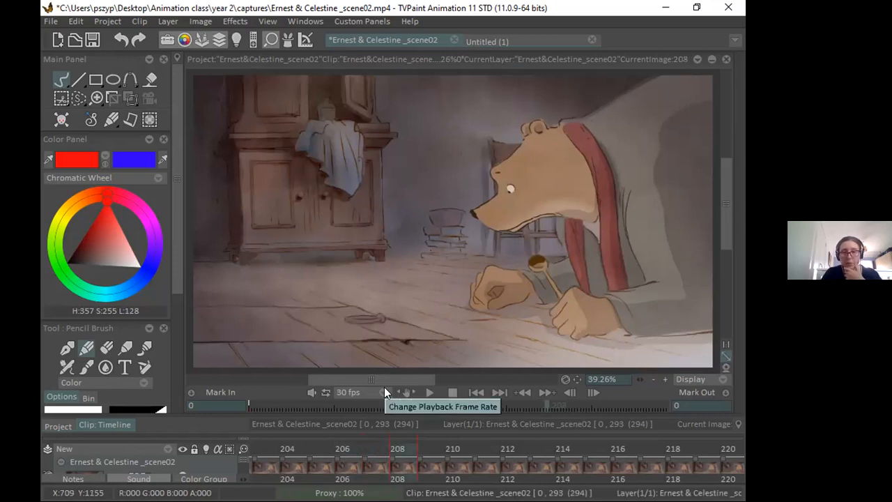
key(Left)
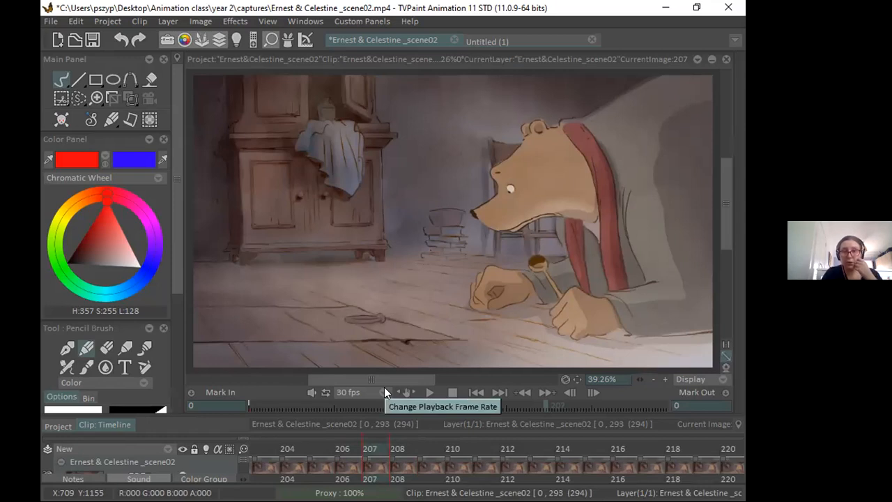
key(Right)
key(Right)
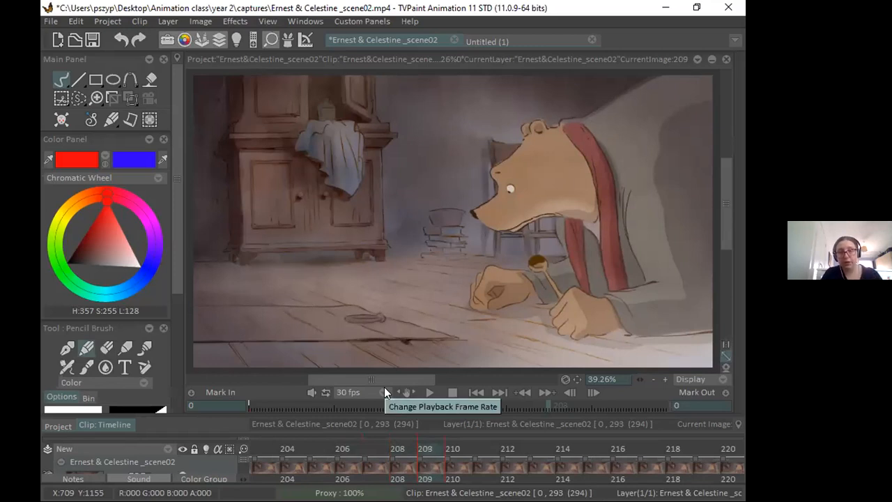
key(Right)
key(Right)
key(Right)
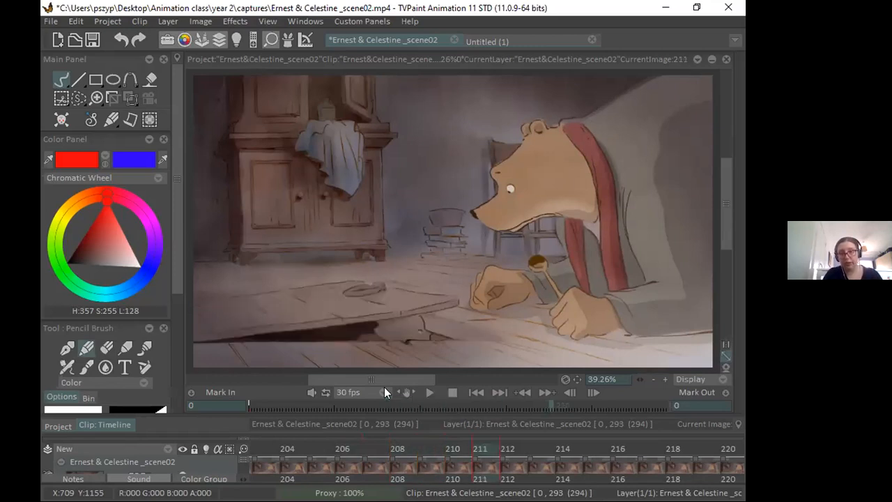
key(Right)
key(Right)
key(Right)
key(Right)
key(Right)
key(Right)
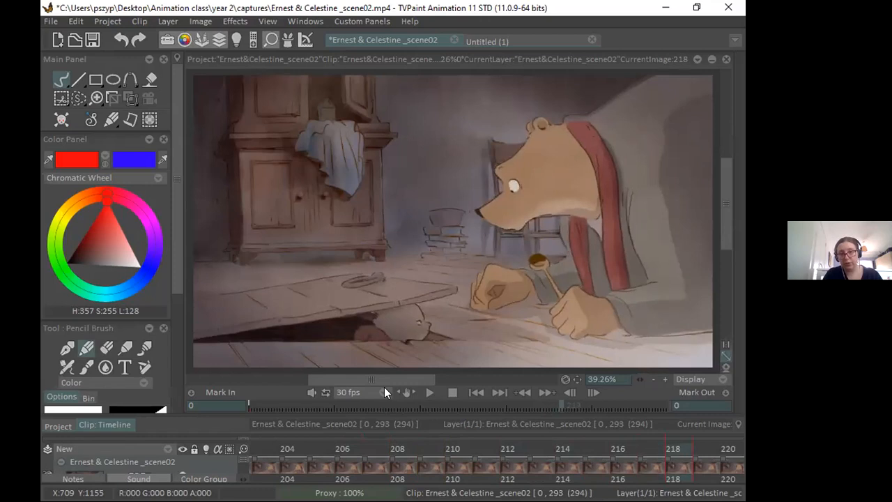
key(Right)
key(Right)
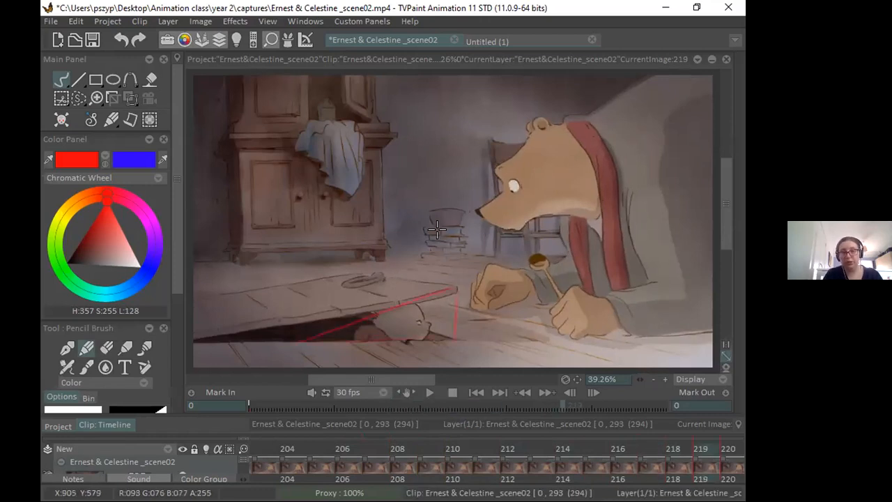
Step: Step forward from frame 219 to frame 240, examining how the mouse climbs out and the bear's head rises
key(Right)
key(Right)
key(Right)
key(Right)
key(Right)
key(Right)
key(Right)
key(Right)
key(Right)
key(Right)
key(Right)
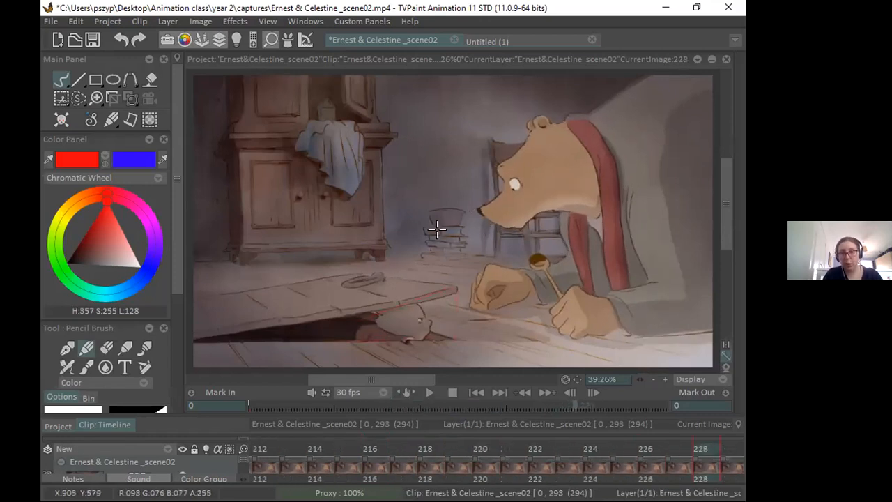
key(Right)
key(Right)
key(Right)
key(Right)
key(Right)
key(Right)
key(Right)
key(Right)
key(Right)
key(Right)
key(Right)
key(Right)
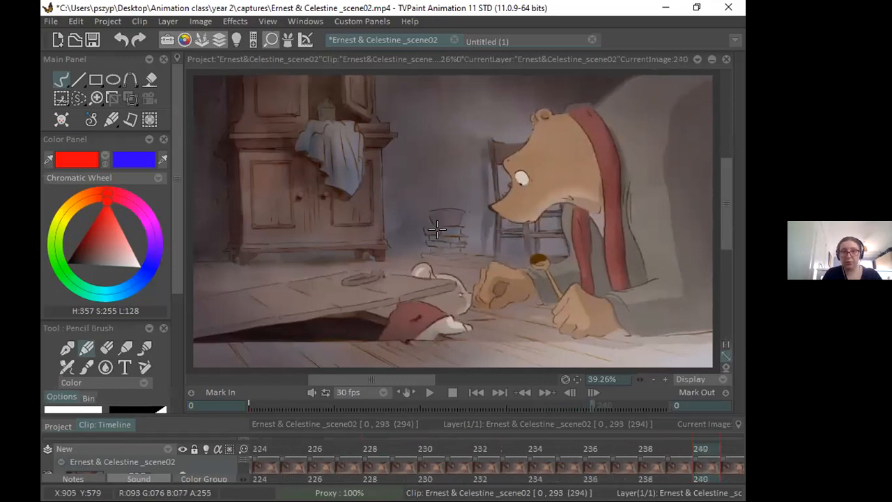
Step: Step forward from frame 240 to frame 261, examining how the mouse grabs the spoon and ducks back under the trapdoor
key(Right)
key(Right)
key(Right)
key(Right)
key(Right)
key(Right)
key(Right)
key(Right)
key(Right)
key(Right)
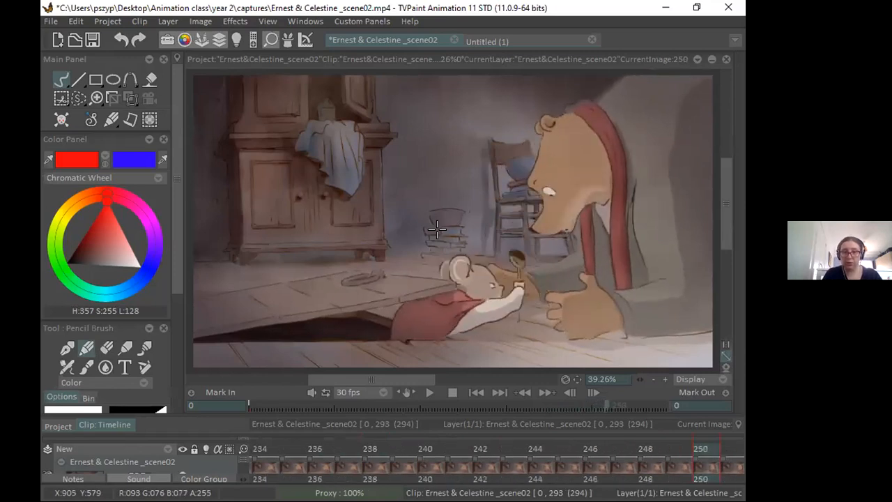
key(Right)
key(Right)
key(Right)
key(Right)
key(Right)
key(Right)
key(Right)
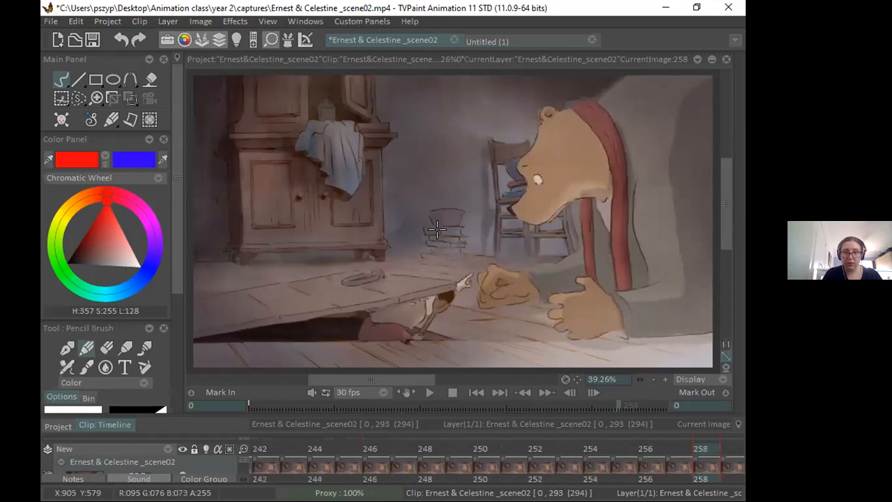
key(Right)
key(Right)
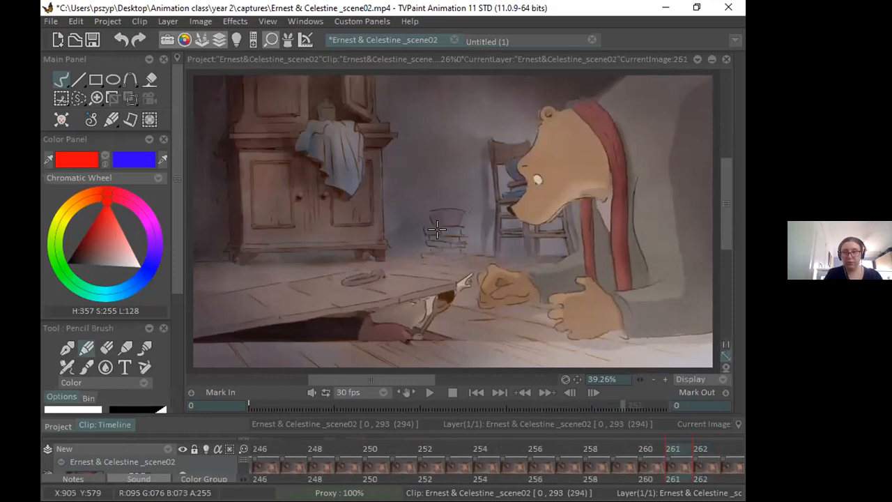
Step: Step back from frame 261 past frame 228, reviewing the mouse's movement in reverse
key(Left)
key(Left)
key(Left)
key(Left)
key(Left)
key(Left)
key(Left)
key(Left)
key(Left)
key(Left)
key(Left)
key(Left)
key(Left)
key(Left)
key(Left)
key(Left)
key(Left)
key(Left)
key(Left)
key(Left)
key(Left)
key(Left)
key(Left)
key(Left)
key(Left)
key(Left)
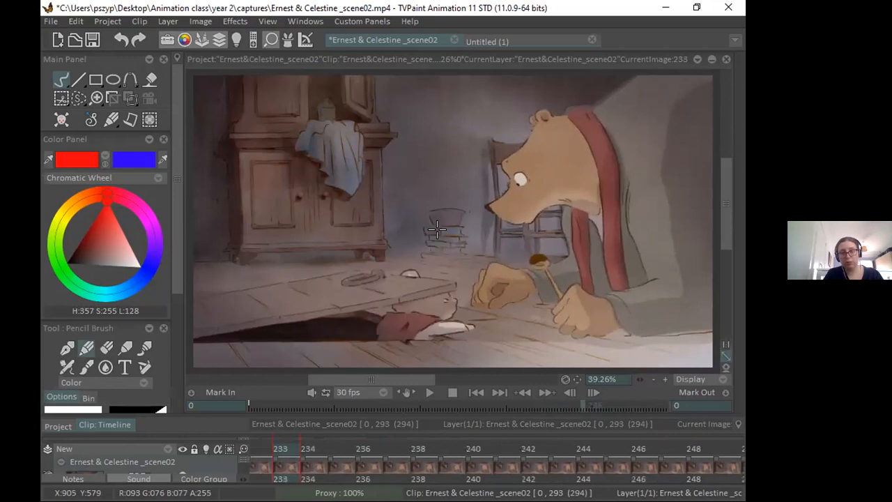
key(Left)
key(Left)
key(Left)
key(Left)
key(Left)
Step: Step forward from frame 228 to frame 246, examining the spacing as the mouse emerges and reaches for the spoon
key(Right)
key(Right)
key(Right)
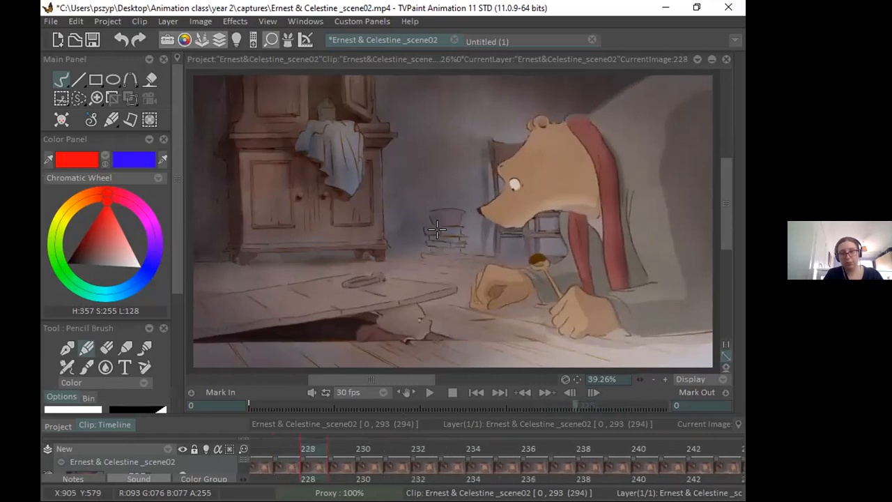
key(Right)
key(Right)
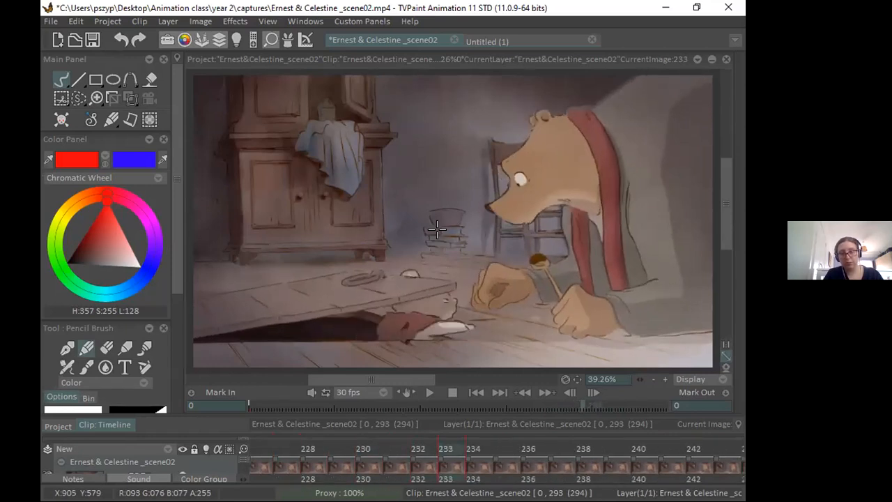
key(Right)
key(Right)
key(Right)
key(Right)
key(Right)
key(Right)
key(Right)
key(Right)
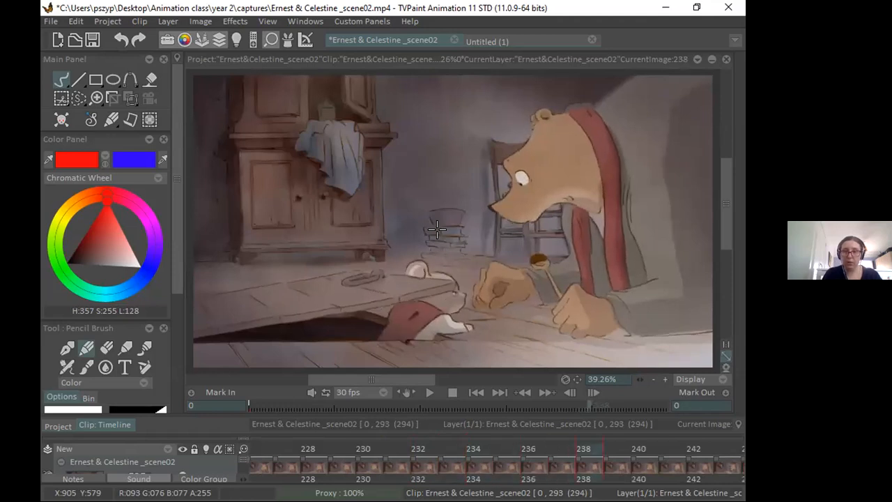
key(Right)
key(Right)
key(Right)
key(Right)
key(Right)
key(Right)
key(Right)
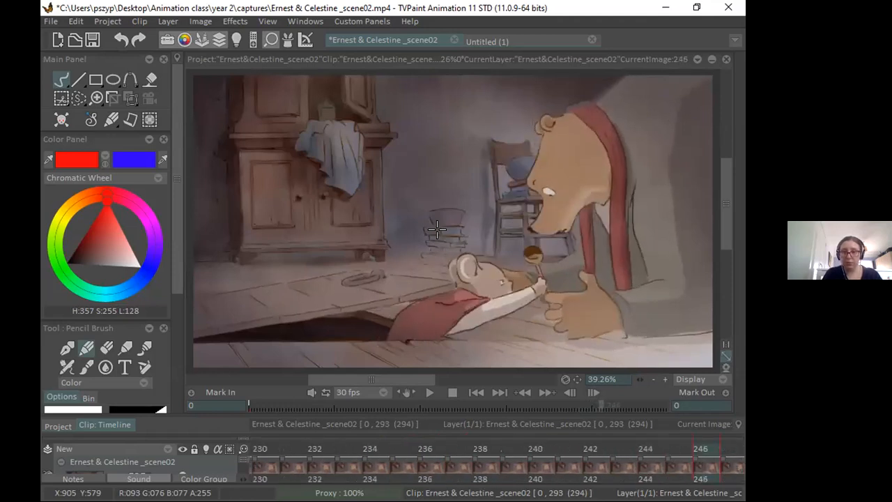
Step: Go to frame 254 and draw two horizontal red timing charts, one above the other, between the wardrobe and the chair
key(Right)
key(Right)
key(Right)
key(Right)
key(Right)
key(Right)
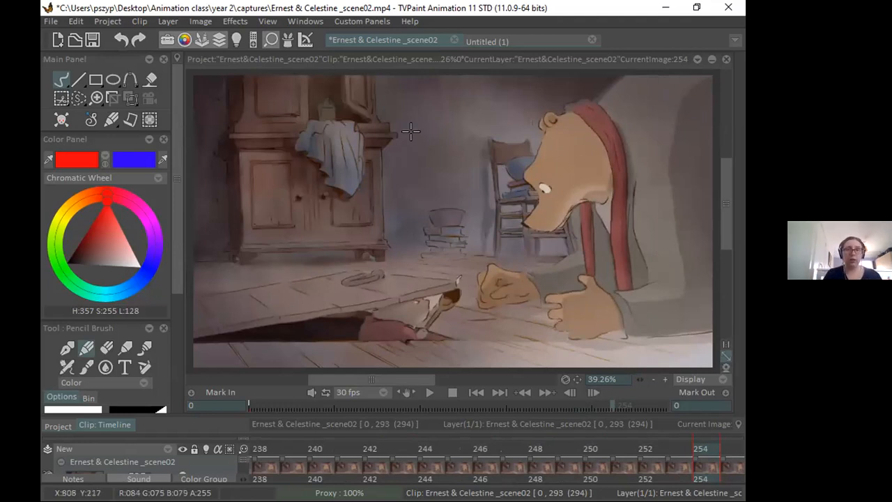
mouse_move(418, 167)
mouse_down()
mouse_move(432, 147)
mouse_move(425, 169)
mouse_move(471, 156)
mouse_move(492, 167)
mouse_up()
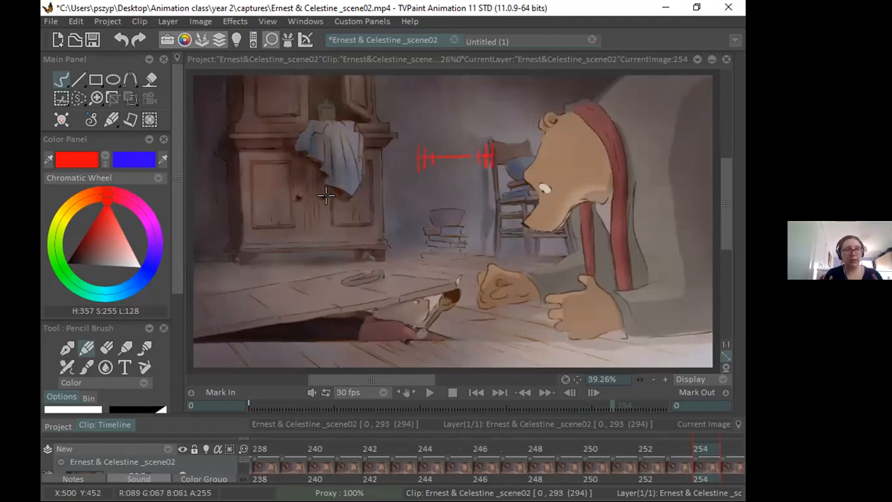
mouse_move(422, 188)
mouse_down()
mouse_move(421, 200)
mouse_move(476, 189)
mouse_move(478, 198)
mouse_up()
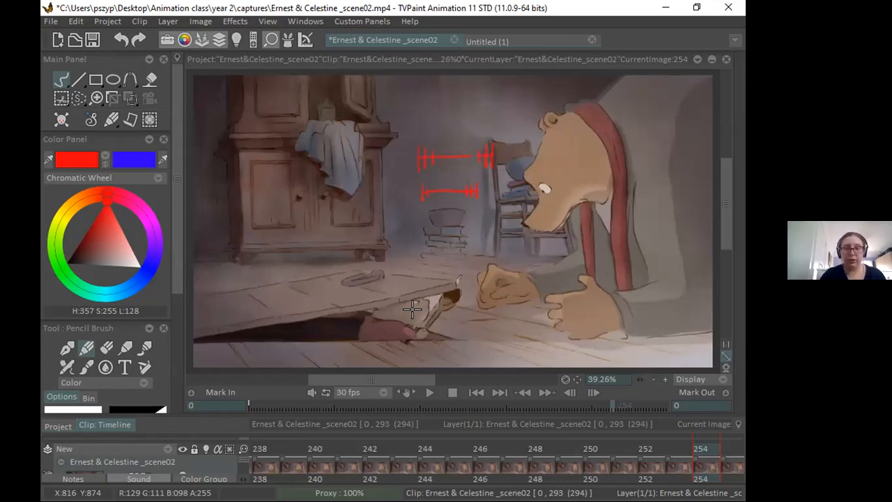
Step: Step back to frame 251 and return to frame 254, comparing the mouse's poses with the red timing charts
key(Left)
key(Left)
key(Left)
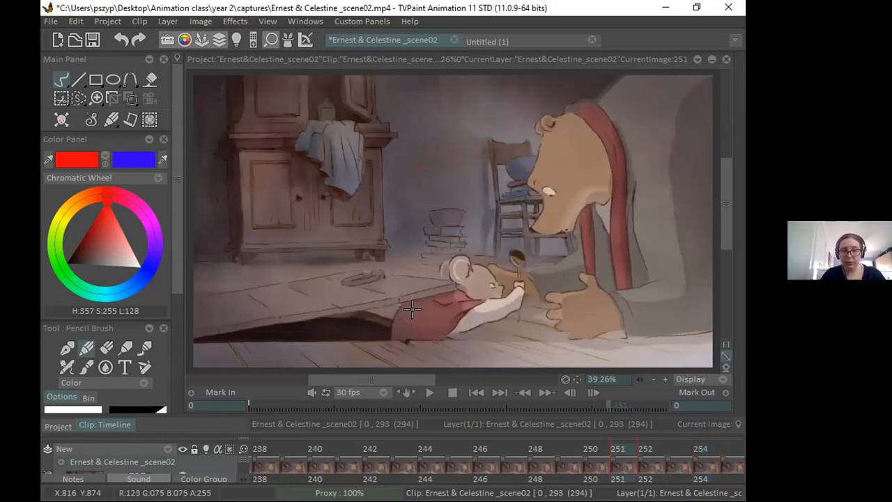
key(Right)
key(Right)
key(Right)
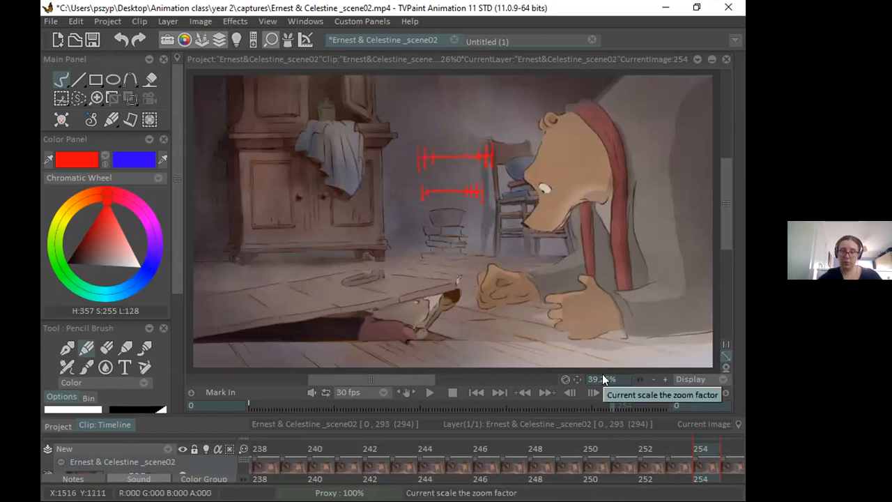
Step: Step forward from frame 254 to frame 264, examining the bear's head movement and the mouse's hand holding the spoon
key(Right)
key(Right)
key(Right)
key(Right)
key(Right)
key(Right)
key(Right)
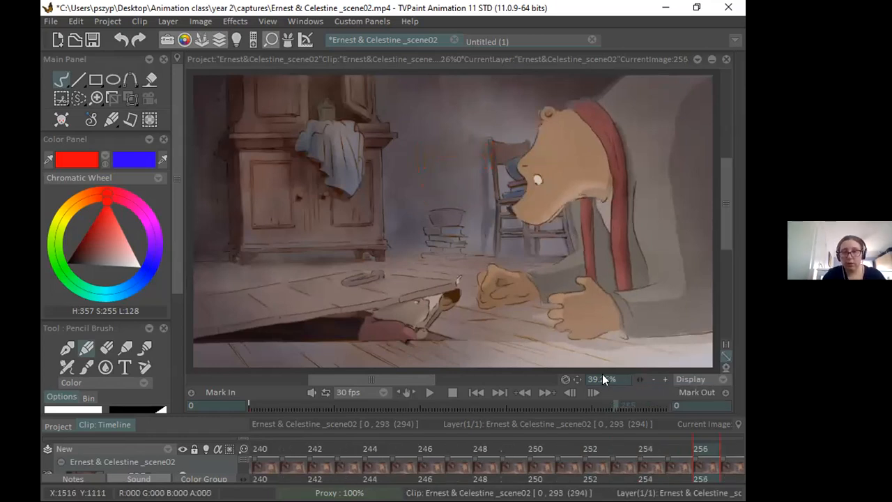
key(Left)
key(Left)
key(Left)
key(Left)
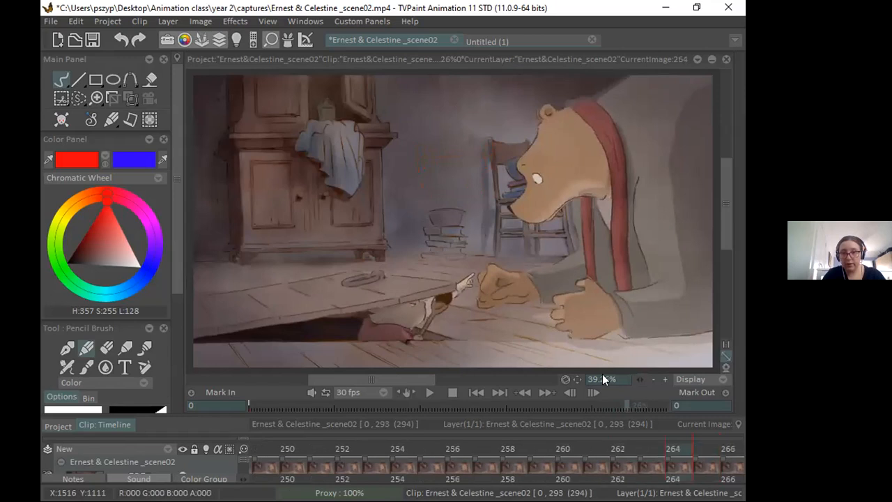
Step: Review frame 259, then compare the mouse's hand position between frames 257 and 258
key(Right)
key(Right)
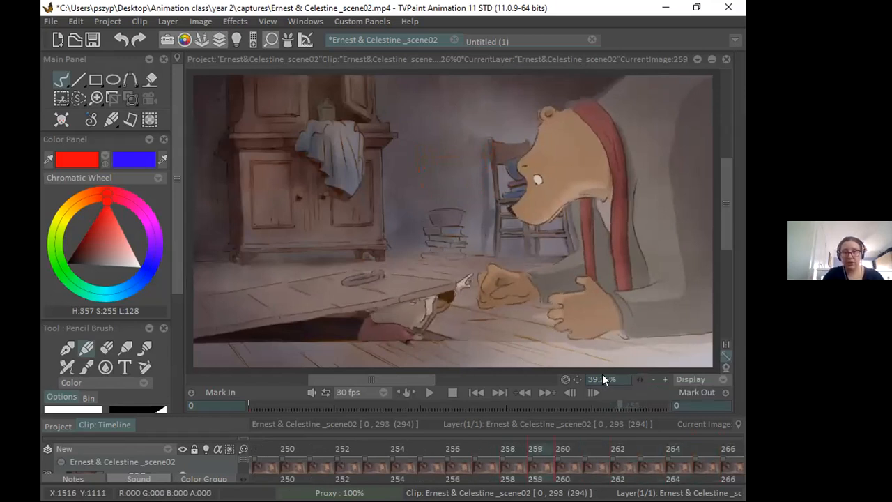
key(Left)
key(Left)
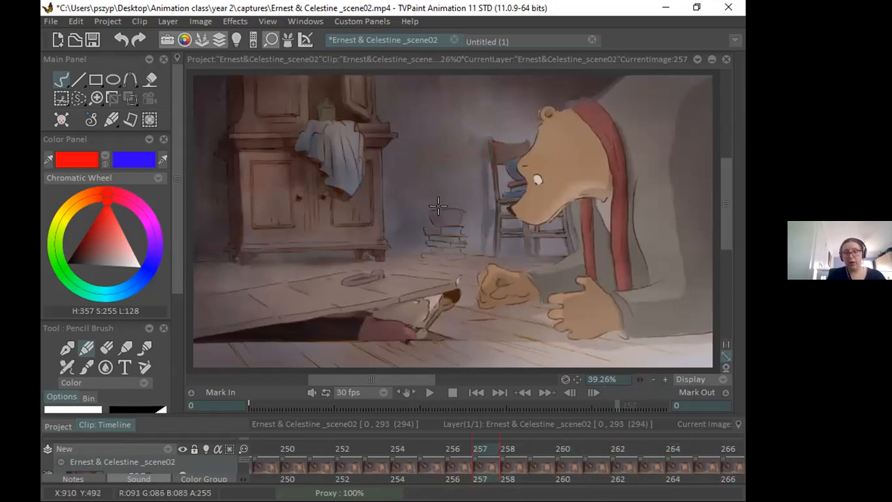
key(Right)
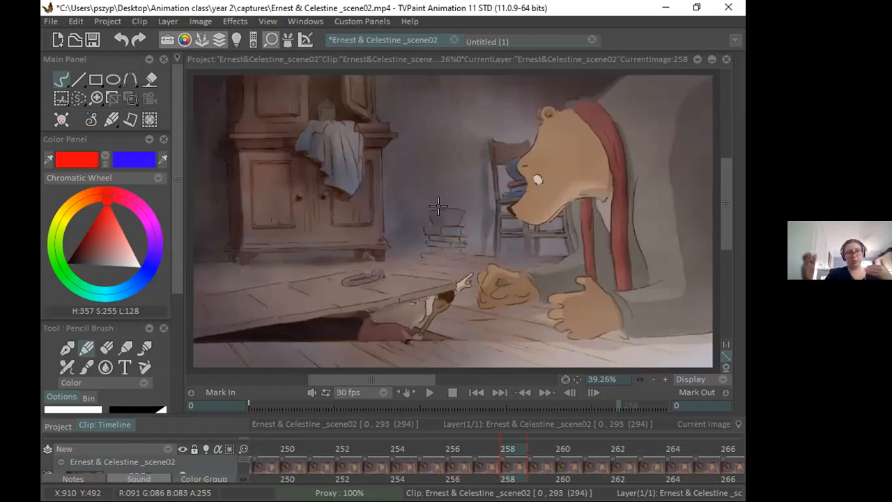
Step: Step back a few frames from frame 258, then forward to frame 267, examining the mouse's arm and the bear's hands and head
key(Left)
key(Left)
key(Left)
key(Left)
key(Left)
key(Right)
key(Right)
key(Right)
key(Right)
key(Right)
key(Right)
key(Right)
key(Right)
key(Right)
key(Right)
key(Right)
key(Right)
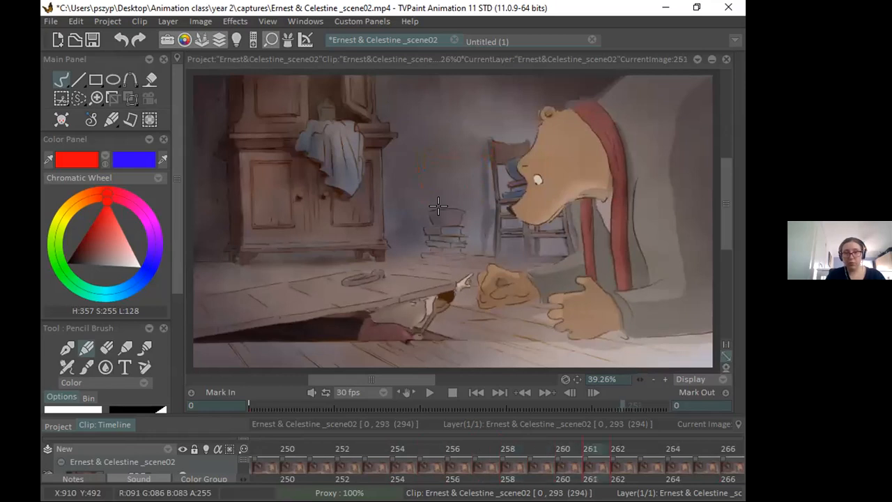
key(Right)
key(Right)
key(Right)
key(Right)
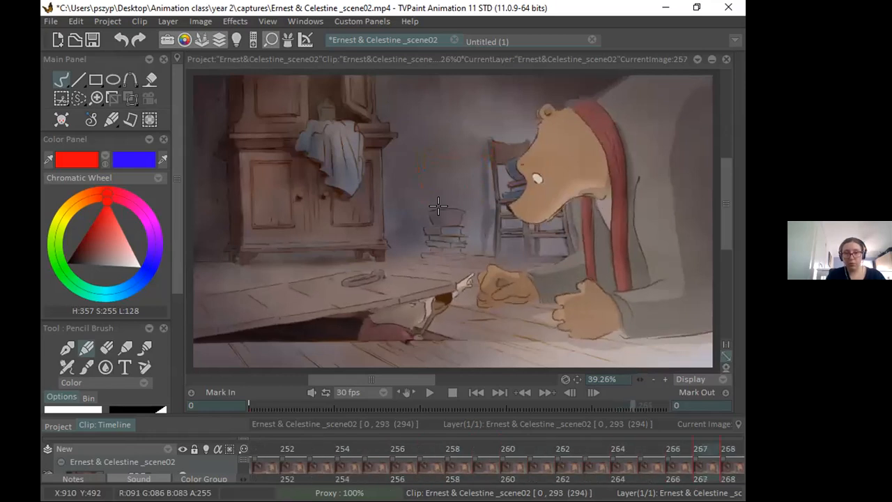
Step: Step back from frame 267, then advance to frame 278, examining the mouse's pose under the raised trapdoor
key(Left)
key(Left)
key(Left)
key(Left)
key(Left)
key(Left)
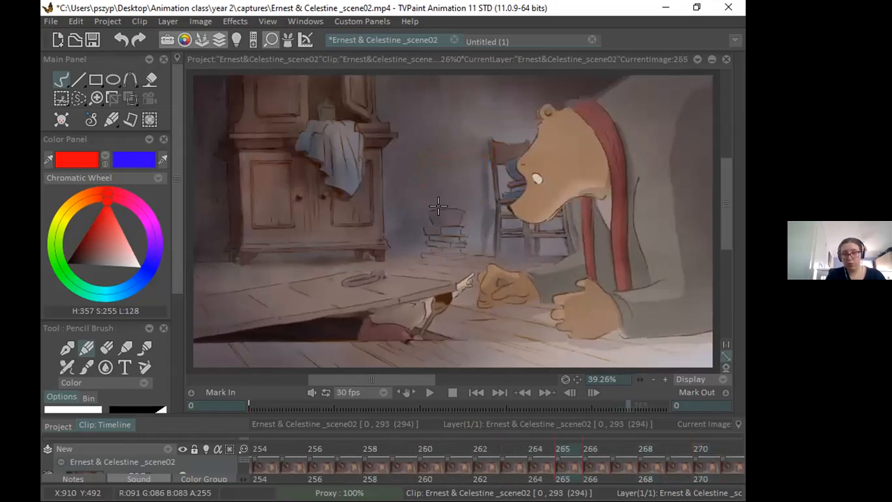
key(Right)
key(Right)
key(Right)
key(Right)
key(Right)
key(Right)
key(Right)
key(Right)
key(Right)
key(Right)
key(Right)
key(Right)
key(Right)
key(Right)
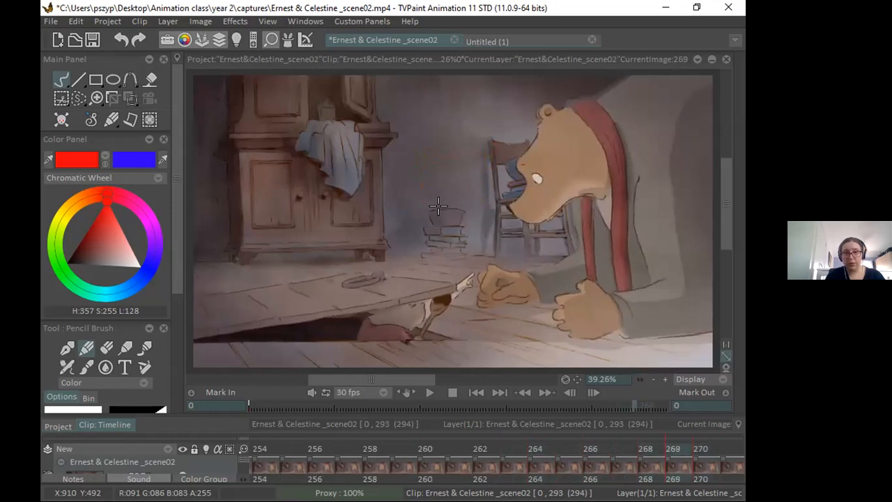
key(Right)
key(Right)
key(Right)
key(Right)
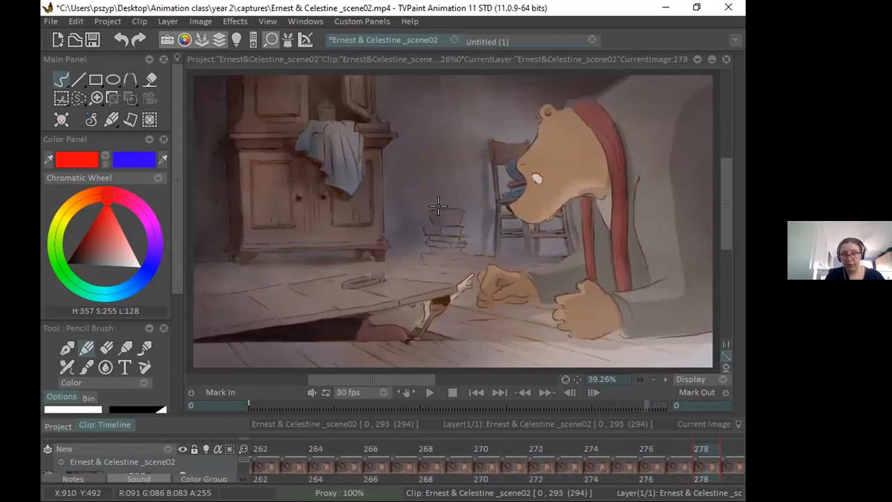
Step: Advance to frame 285, then step back to frame 280, examining how the trapdoor closes over the mouse
key(Right)
key(Right)
key(Right)
key(Right)
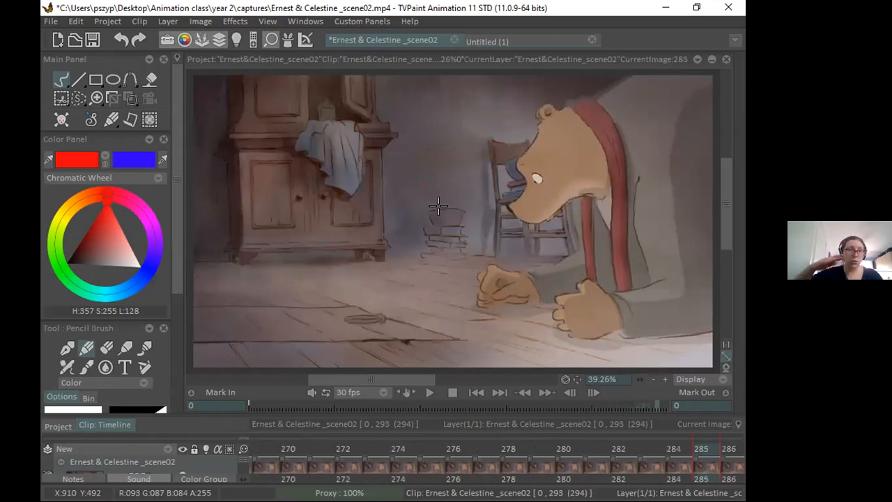
key(Left)
key(Left)
key(Left)
key(Left)
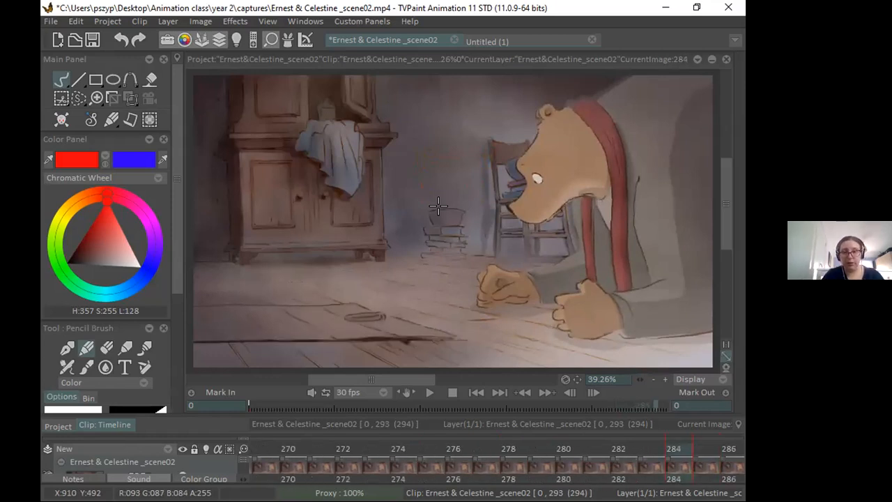
key(Left)
key(Left)
key(Left)
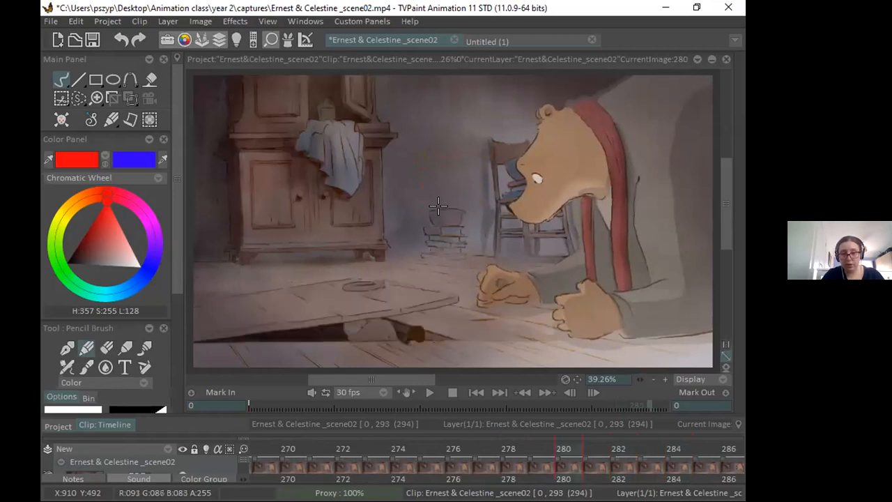
Step: Step forward from frame 280 to frame 291, examining the closing trapdoor and the movement of its ring
key(Right)
key(Right)
key(Right)
key(Right)
key(Right)
key(Right)
key(Right)
key(Right)
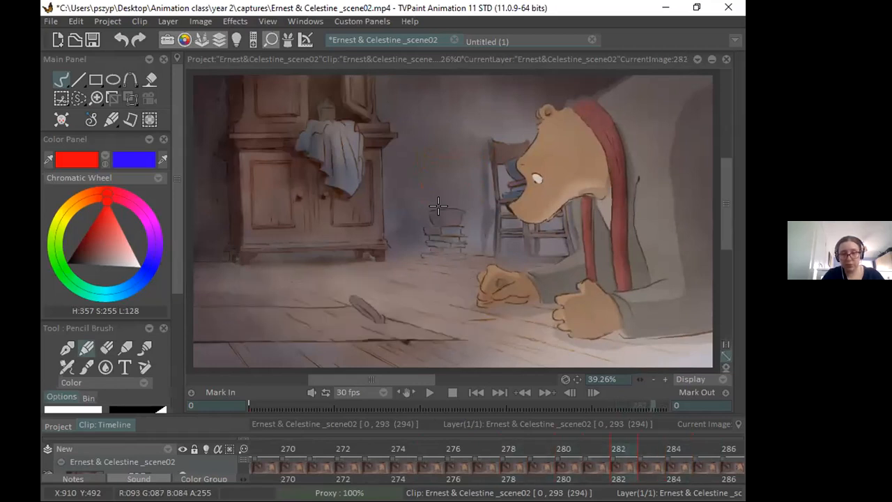
key(Right)
key(Right)
key(Right)
key(Right)
key(Right)
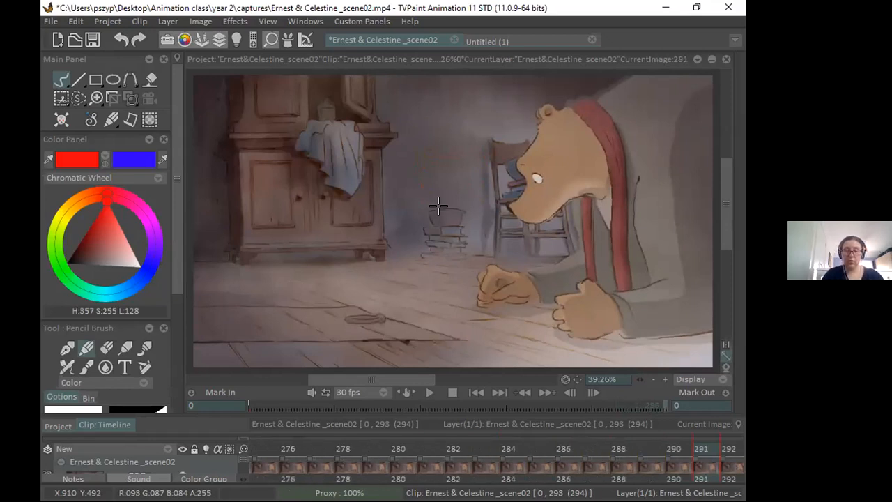
Step: Scrub backwards through frames 278 and 88, then return the scene to frame 0
click(566, 450)
drag(584, 447, 351, 446)
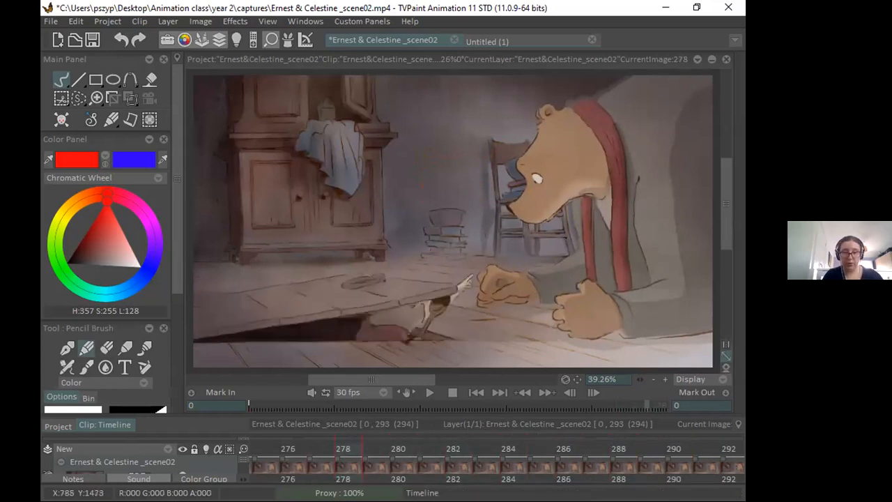
drag(414, 378, 417, 411)
drag(271, 450, 252, 411)
drag(407, 375, 388, 378)
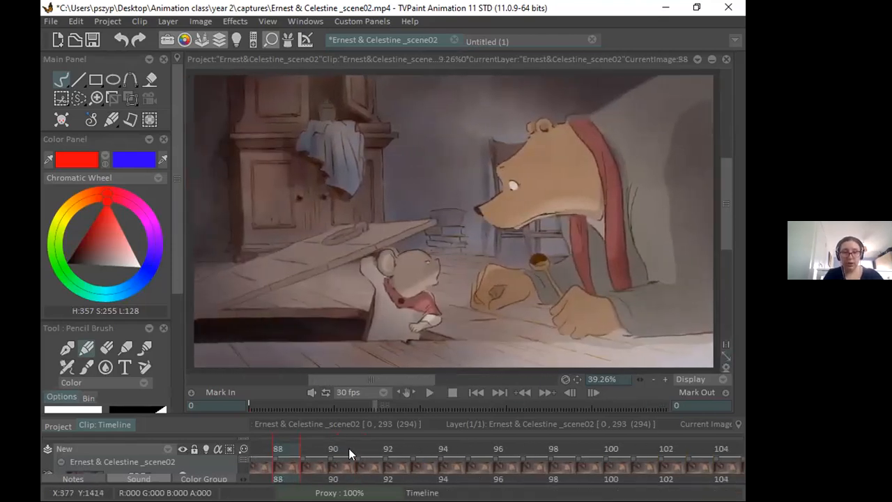
click(477, 392)
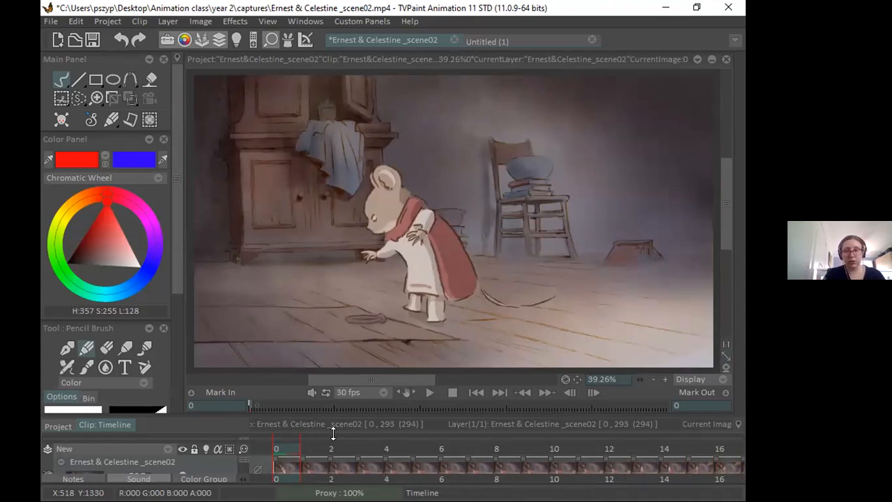
Step: Play the scene from frame 0, rewind to the start and play it again
key(Return)
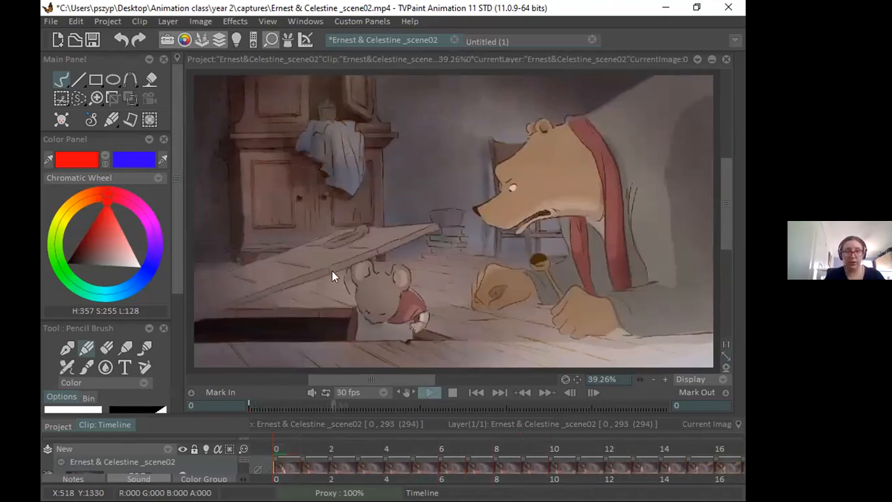
key(Return)
drag(264, 449, 243, 427)
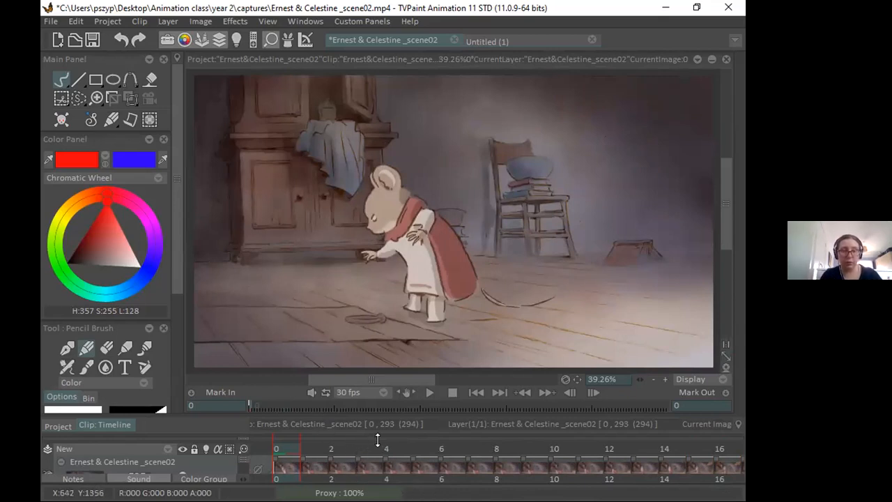
key(Return)
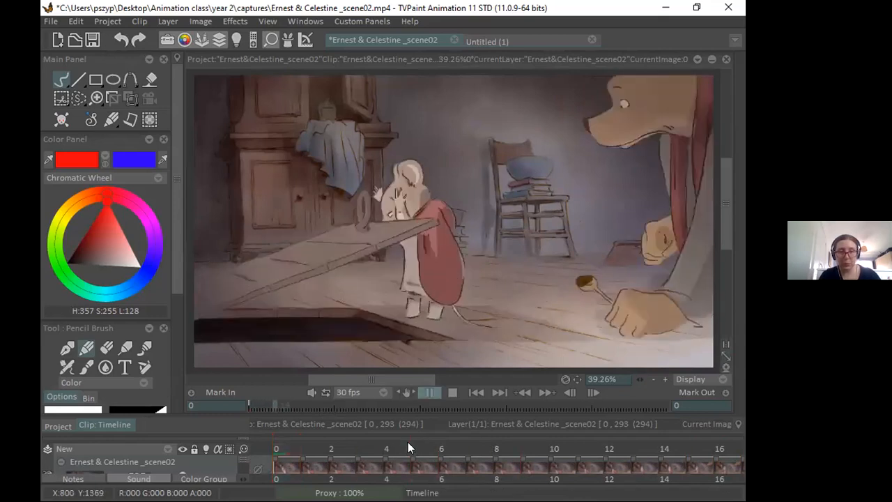
key(Return)
Step: Step forward from frame 0 to frame 13, examining the mouse bending down and lifting the trapdoor
mouse_move(274, 444)
mouse_down()
mouse_move(246, 446)
mouse_move(277, 449)
mouse_up()
key(Right)
key(Right)
key(Right)
key(Right)
key(Right)
key(Right)
key(Right)
key(Right)
key(Right)
key(Right)
key(Right)
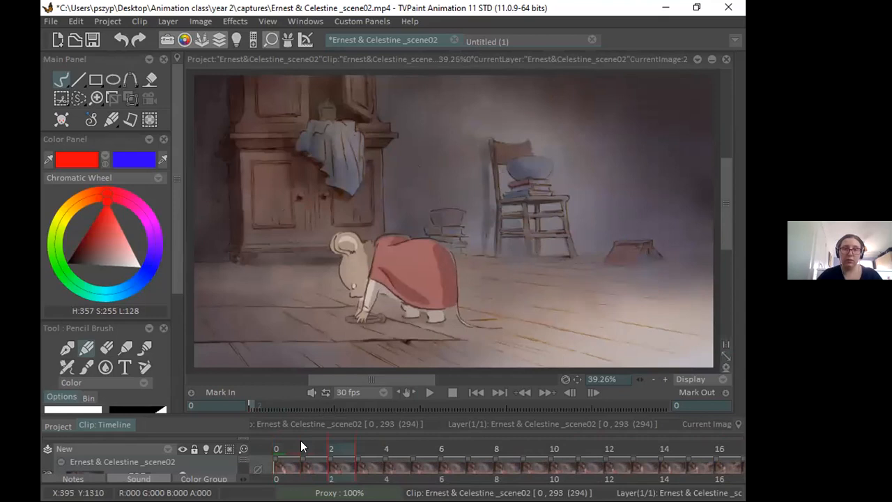
key(Right)
key(Right)
key(Right)
key(Right)
key(Right)
key(Right)
key(Right)
key(Right)
key(Right)
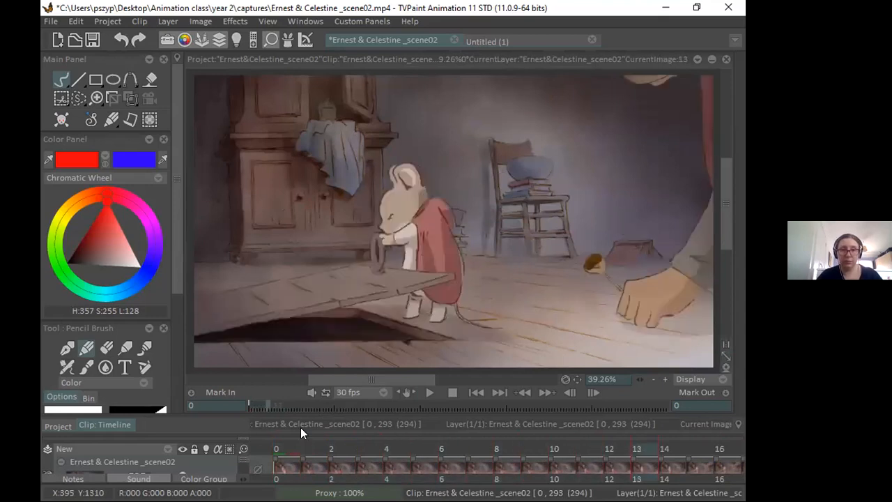
Step: Step forward from frame 13 to frame 30, examining the mouse raising the trapdoor while the bear approaches
key(Right)
key(Right)
key(Right)
key(Right)
key(Right)
key(Right)
key(Right)
key(Right)
key(Right)
key(Right)
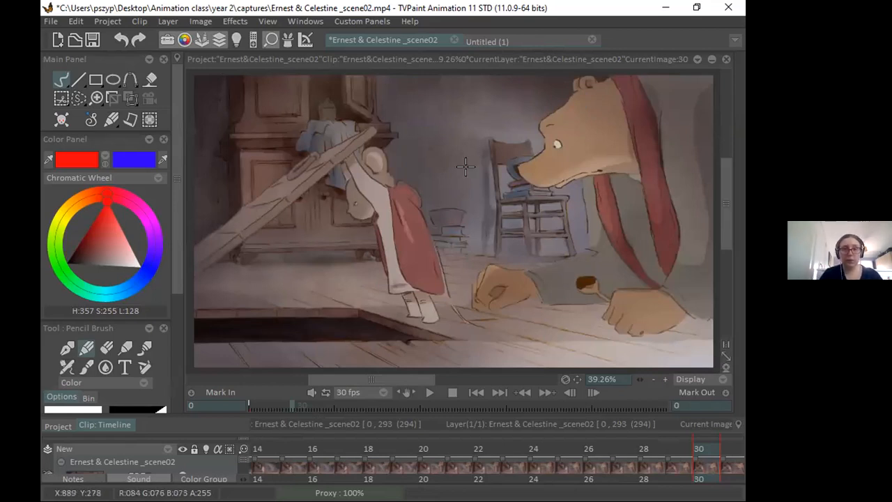
Step: Alternate between the scene and the blank Untitled (1) project, then return the scene to frame 0
drag(578, 379, 575, 384)
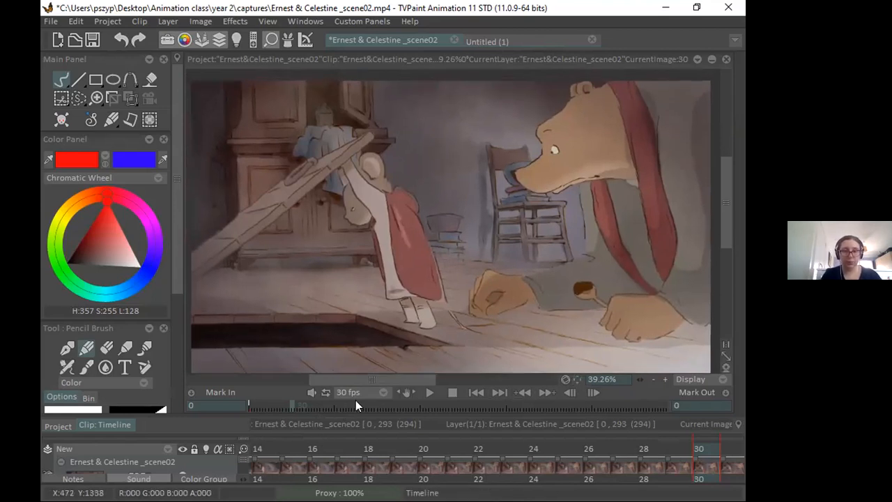
drag(326, 376, 325, 374)
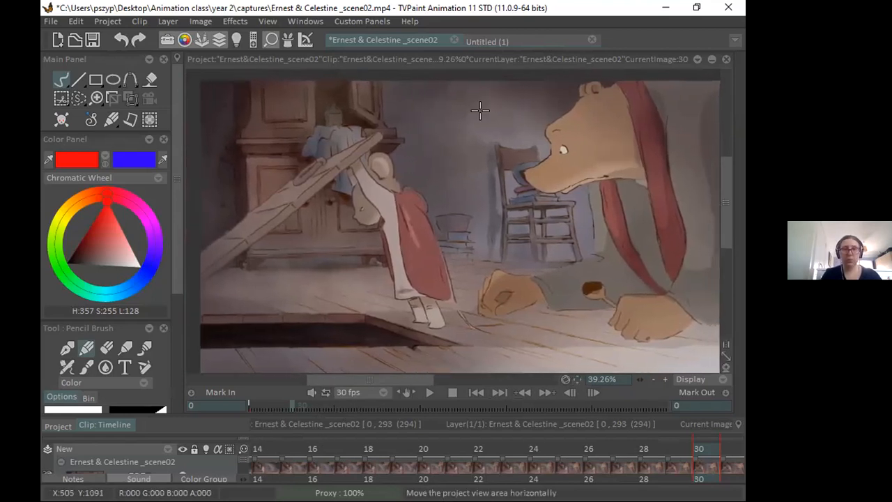
click(522, 48)
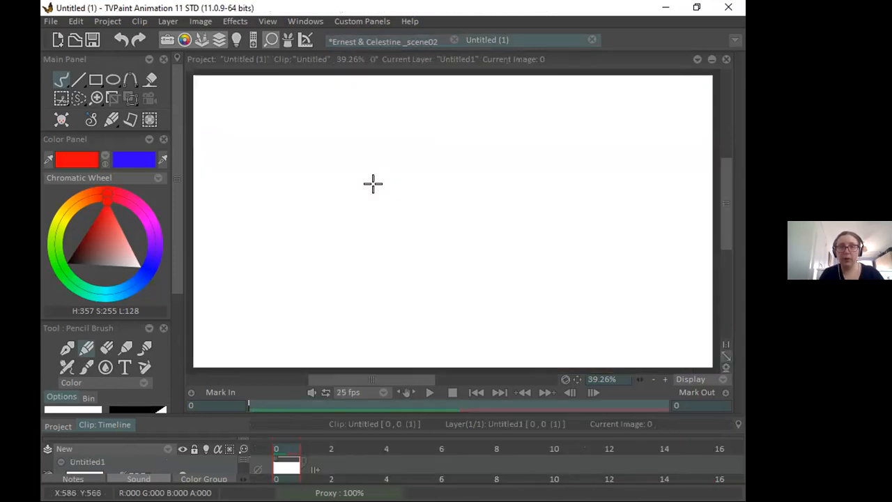
drag(576, 379, 575, 374)
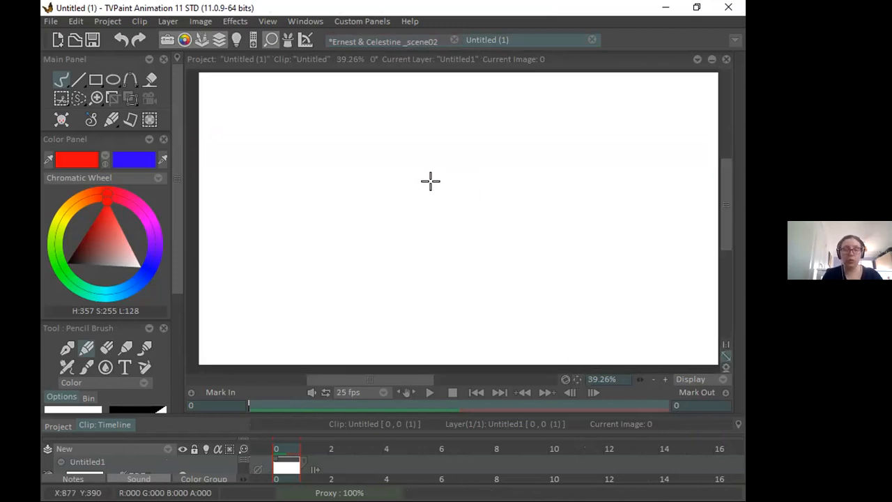
click(414, 42)
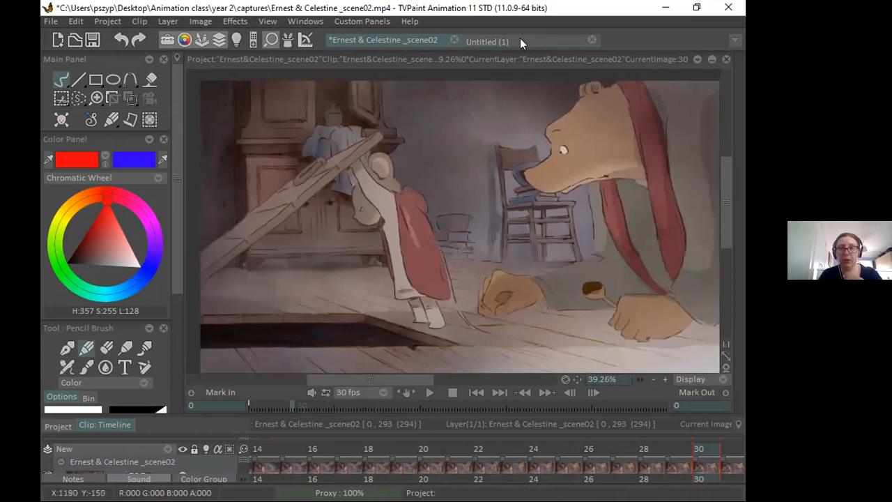
click(488, 41)
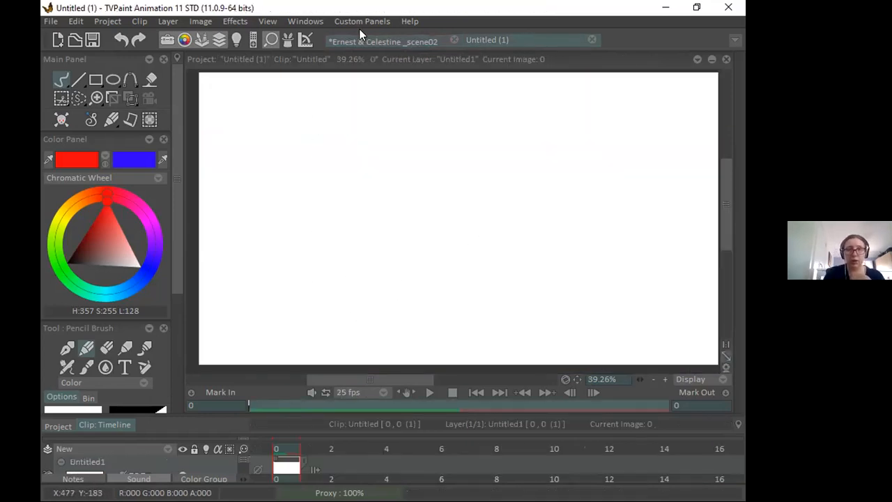
click(359, 41)
drag(267, 448, 229, 442)
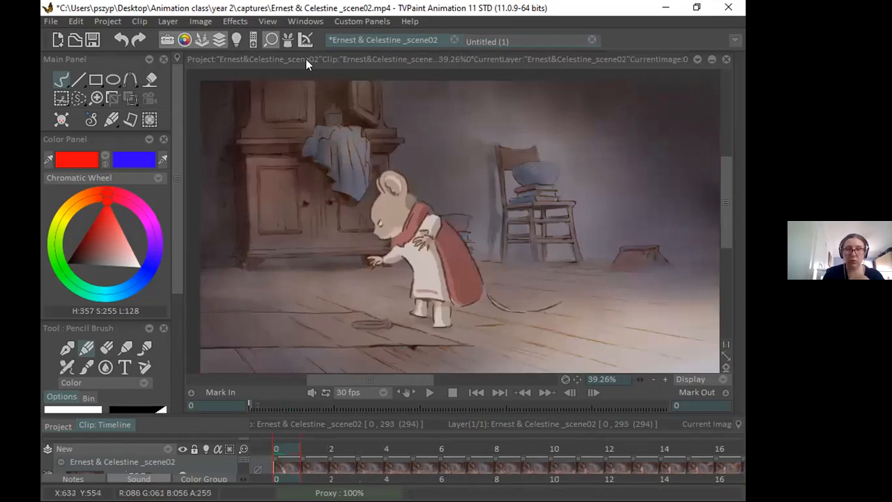
Step: Switch to the Untitled (1) project and add a new animation layer
click(513, 42)
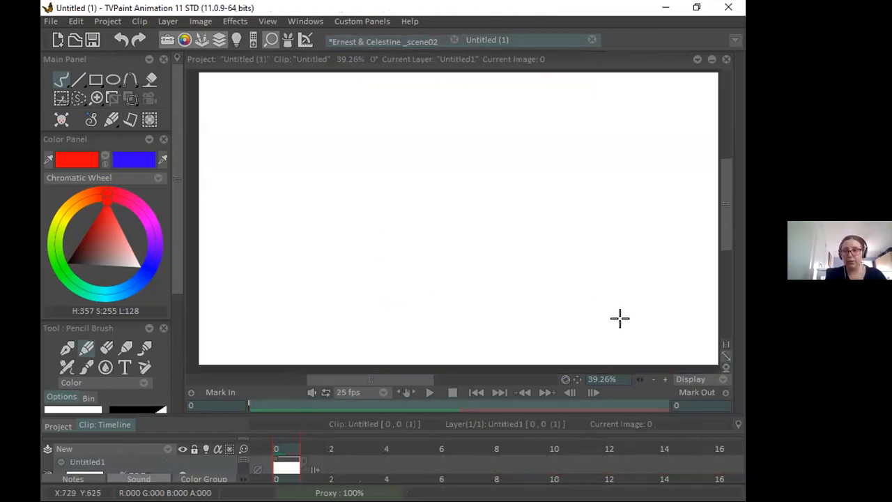
click(575, 379)
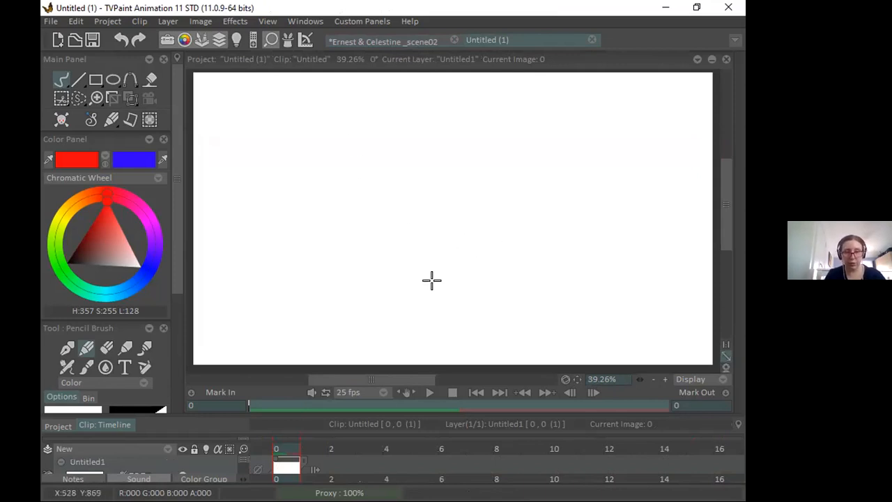
drag(243, 459, 243, 461)
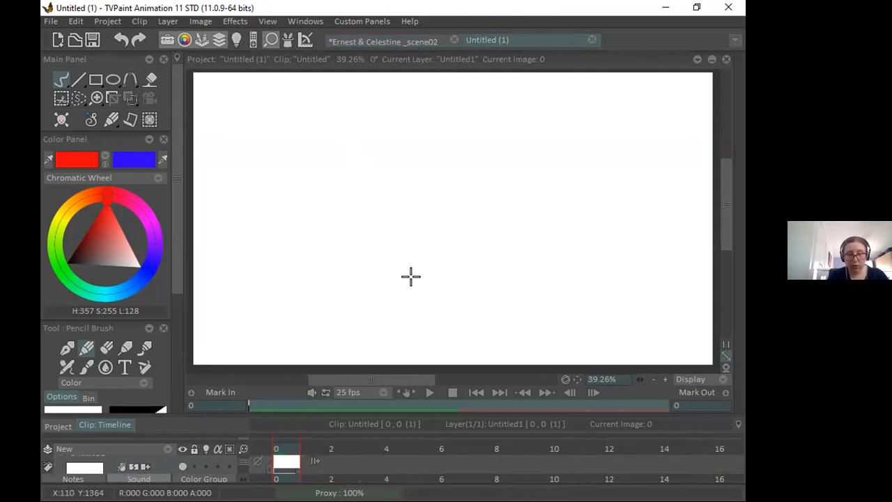
click(169, 448)
click(190, 423)
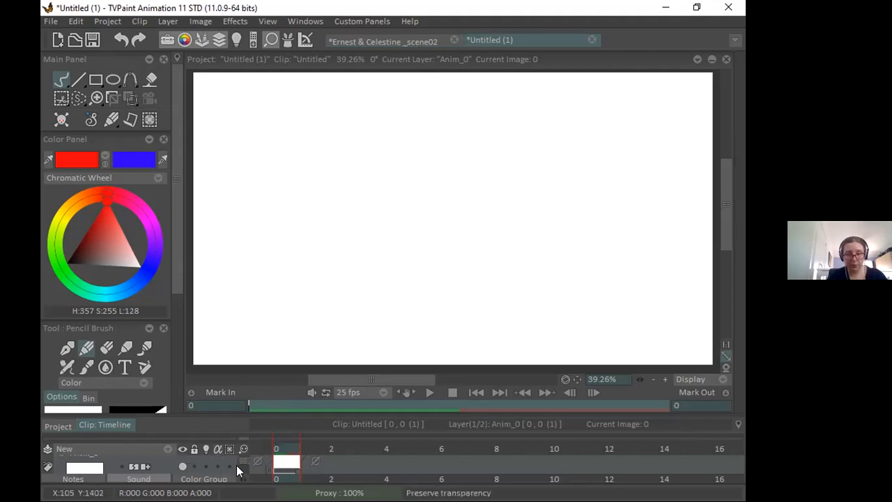
drag(239, 460, 239, 456)
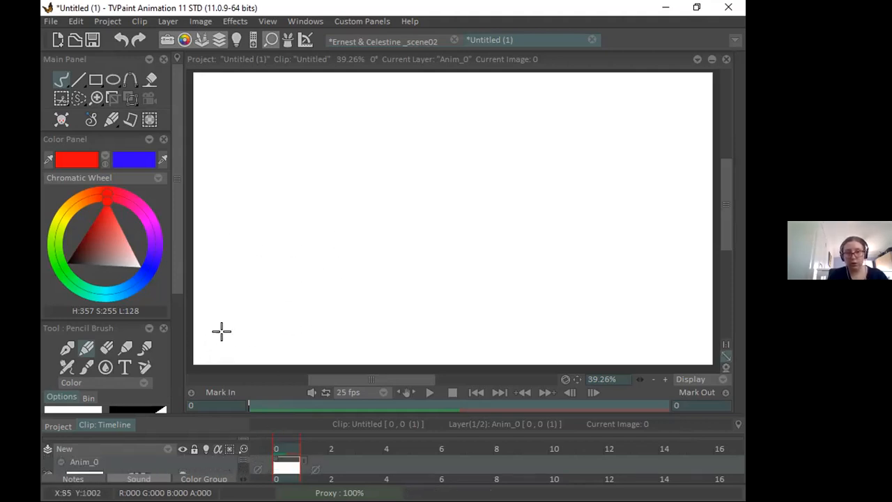
Step: Sketch the trapdoor opening in the canvas's lower-left area with red lines, adding a small curved mark inside it
drag(205, 342, 418, 336)
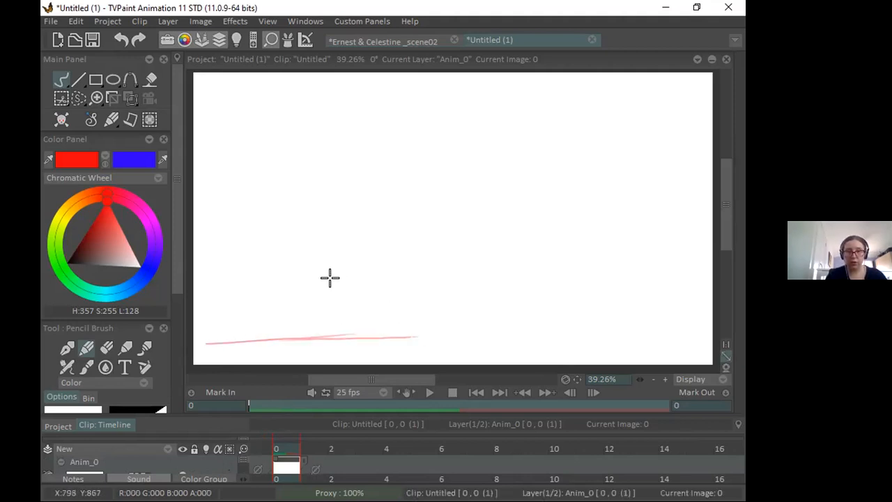
mouse_move(326, 283)
mouse_down()
mouse_move(420, 317)
mouse_move(414, 320)
mouse_move(430, 331)
mouse_up()
drag(213, 288, 315, 279)
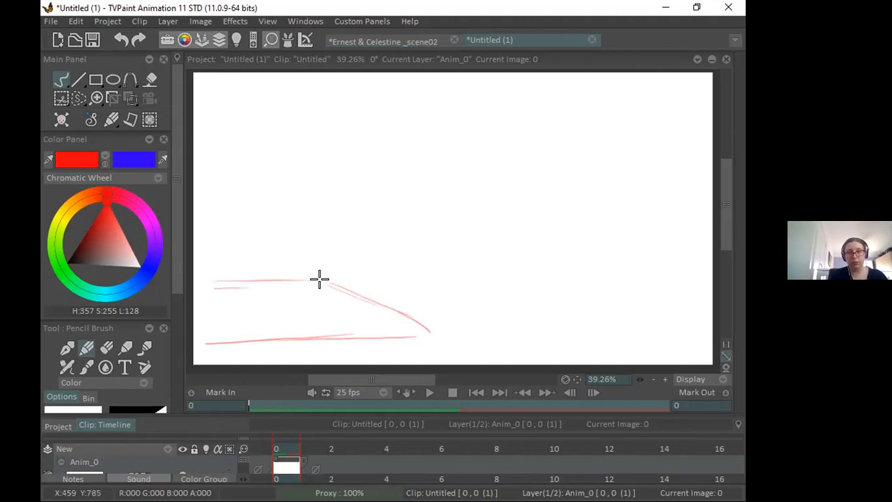
drag(332, 295, 334, 307)
Step: Draw a red oval for the mouse's head above the trapdoor outline, then switch back to the Ernest & Celestine _scene02 project
click(498, 40)
mouse_move(374, 159)
mouse_down()
mouse_move(386, 205)
mouse_move(368, 155)
mouse_move(354, 165)
mouse_move(376, 155)
mouse_up()
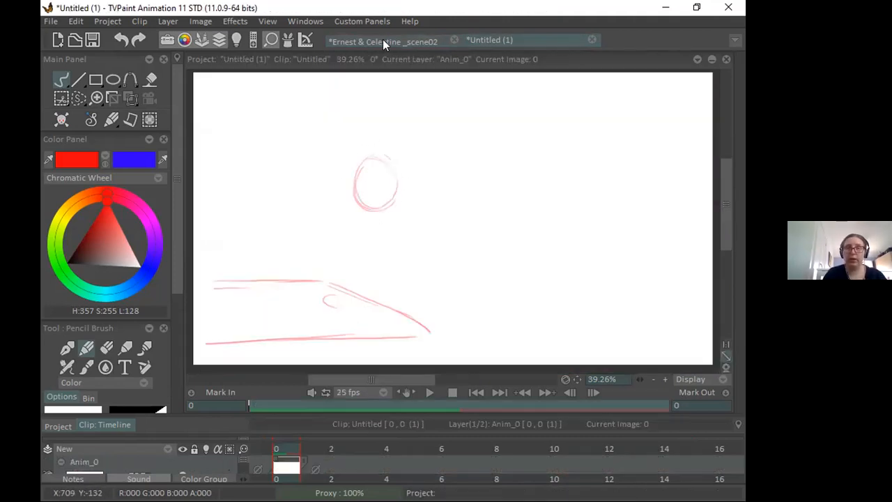
click(385, 41)
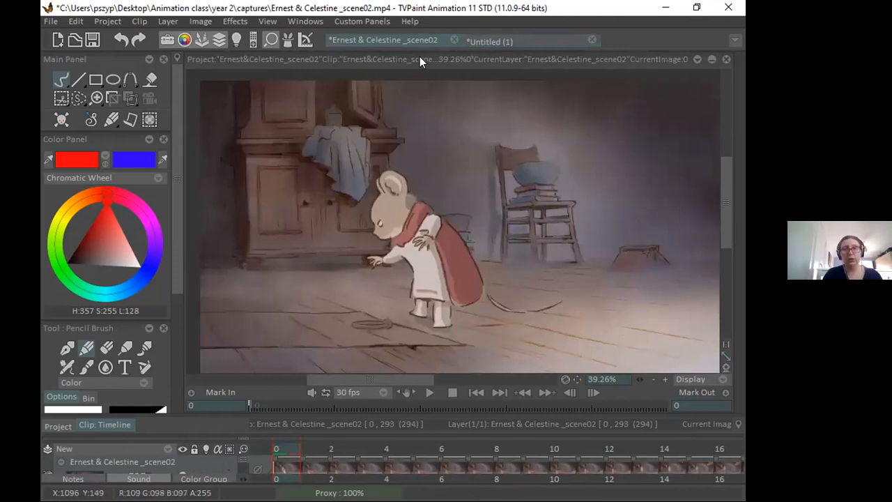
Step: Outline the mouse's front foot in red on the scene frame, then sketch her hunched torso and two legs below the head in Untitled (1)
drag(417, 316, 426, 319)
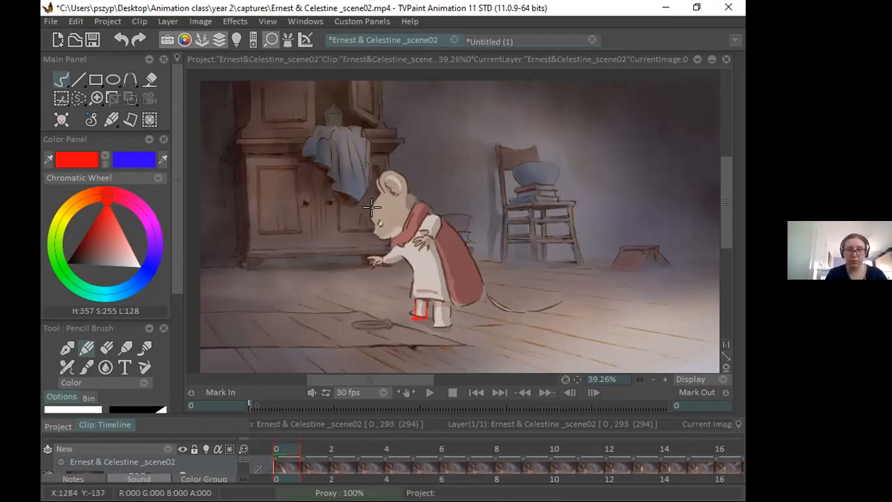
click(527, 41)
mouse_move(364, 166)
mouse_down()
mouse_move(388, 171)
mouse_move(376, 204)
mouse_move(405, 198)
mouse_move(436, 217)
mouse_up()
drag(383, 207, 404, 253)
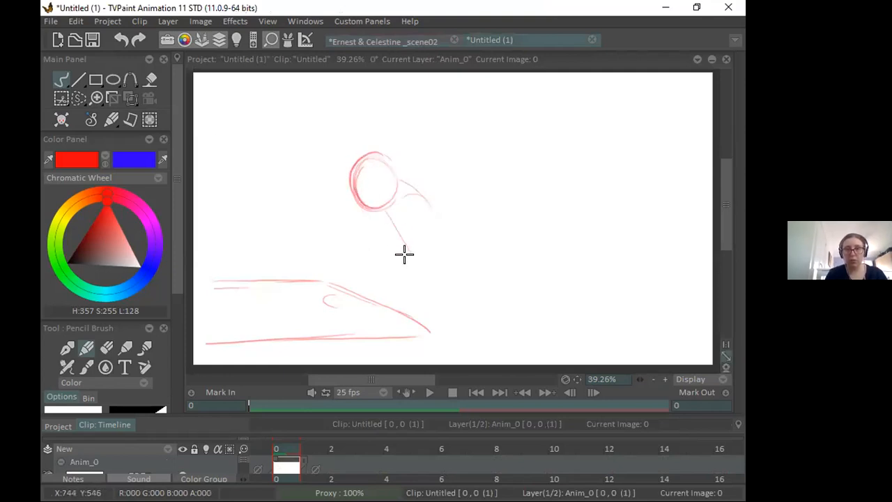
mouse_move(403, 182)
mouse_down()
mouse_move(442, 244)
mouse_move(425, 295)
mouse_up()
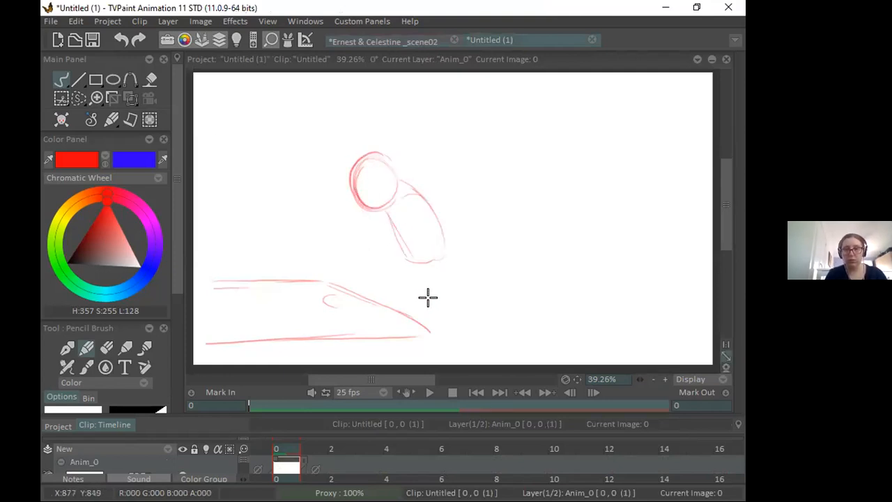
drag(442, 258, 443, 287)
mouse_move(399, 248)
mouse_down()
mouse_move(397, 292)
mouse_move(410, 267)
mouse_move(414, 292)
mouse_up()
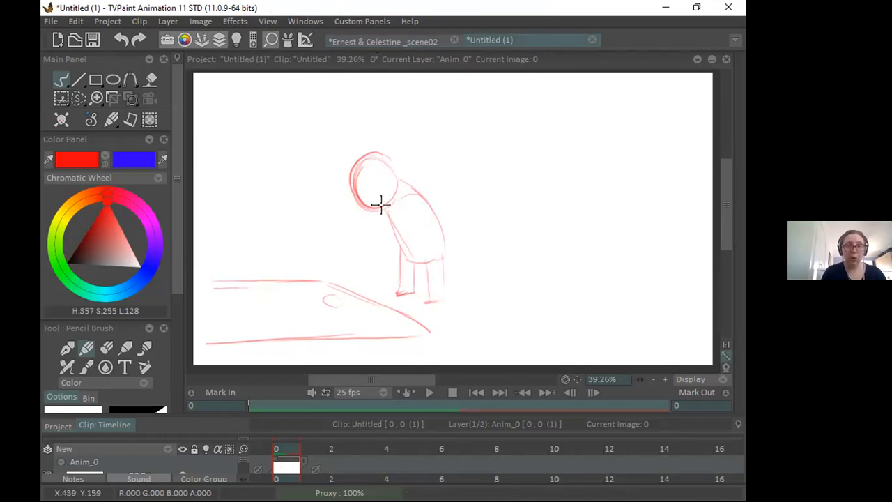
Step: Erase the doubled lines around the head and shoulder, tidy them in red, and compare the pose with the scene frame
key(e)
mouse_move(368, 161)
mouse_down()
mouse_move(386, 196)
mouse_move(363, 167)
mouse_move(361, 232)
mouse_move(370, 159)
mouse_move(375, 171)
mouse_move(357, 160)
mouse_move(385, 176)
mouse_move(381, 208)
mouse_move(350, 180)
mouse_move(388, 166)
mouse_move(392, 188)
mouse_move(394, 174)
mouse_move(368, 206)
mouse_move(371, 196)
mouse_move(430, 189)
mouse_move(435, 197)
mouse_move(410, 204)
mouse_move(410, 221)
mouse_move(425, 193)
mouse_up()
key(e)
click(419, 42)
click(502, 39)
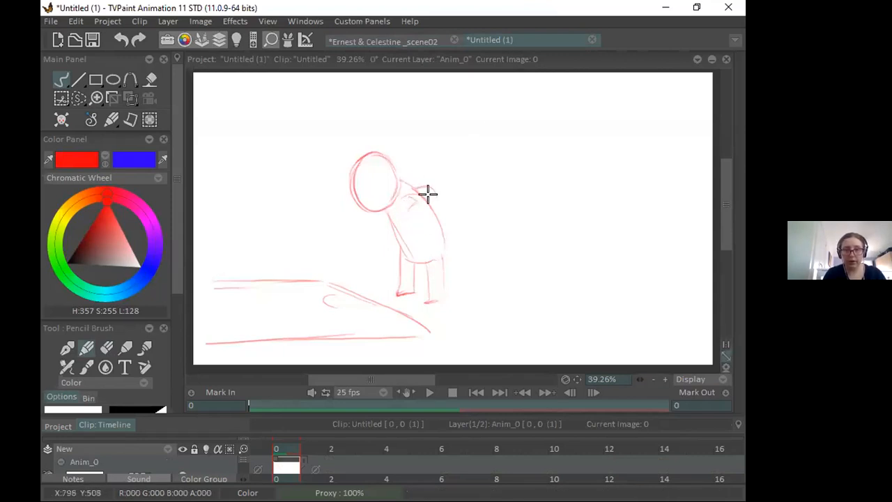
Step: Sketch the arm bent against the chest and the hand reaching out below the head, erasing overlapping shoulder lines
drag(356, 209, 349, 218)
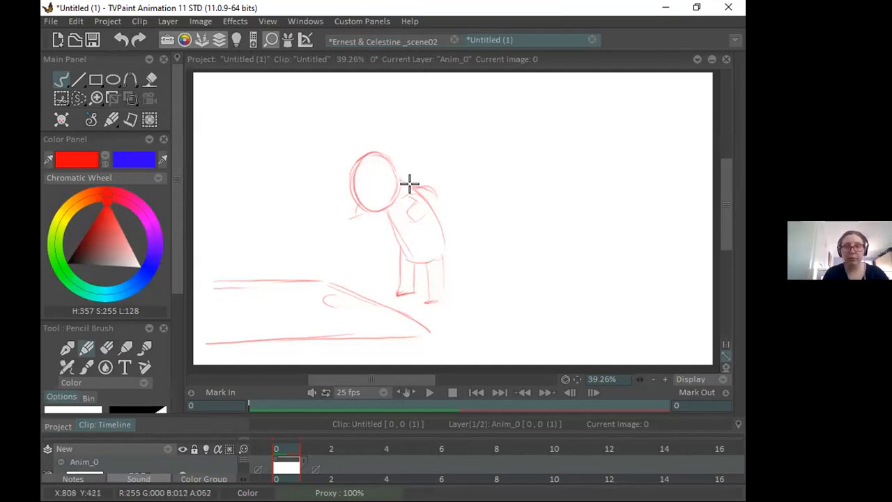
mouse_move(416, 199)
mouse_down()
mouse_move(408, 215)
mouse_move(420, 182)
mouse_move(416, 194)
mouse_move(432, 195)
mouse_move(396, 207)
mouse_move(403, 219)
mouse_up()
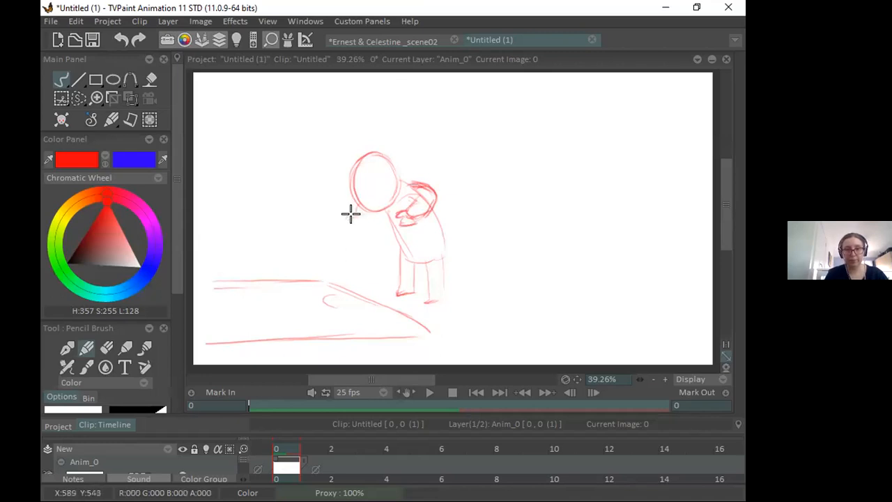
drag(349, 215, 345, 230)
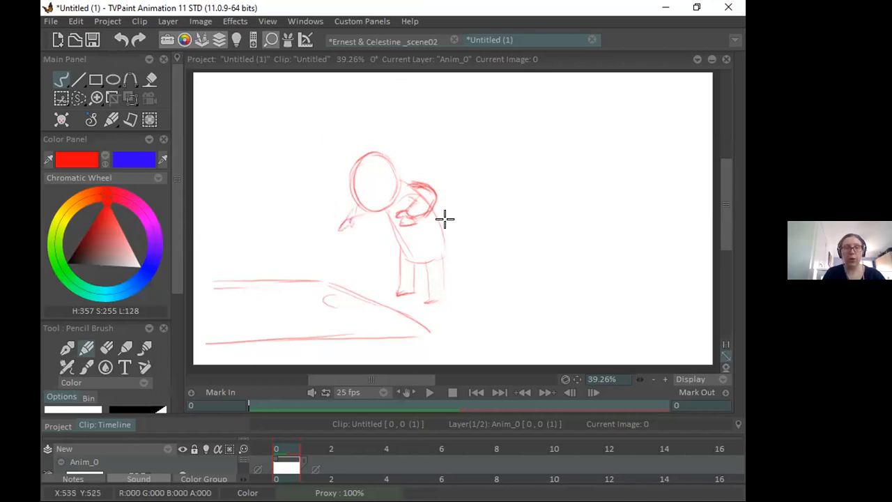
key(e)
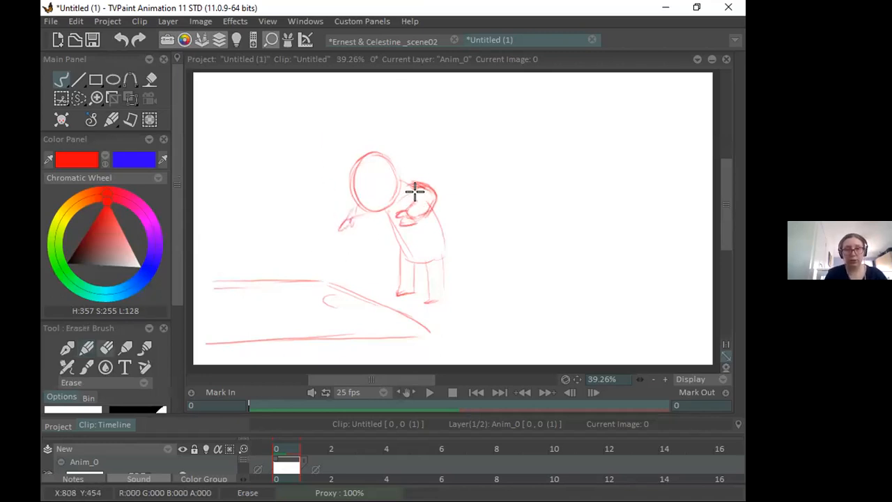
mouse_move(412, 189)
mouse_down()
mouse_move(419, 210)
mouse_move(425, 201)
mouse_move(398, 201)
mouse_up()
key(e)
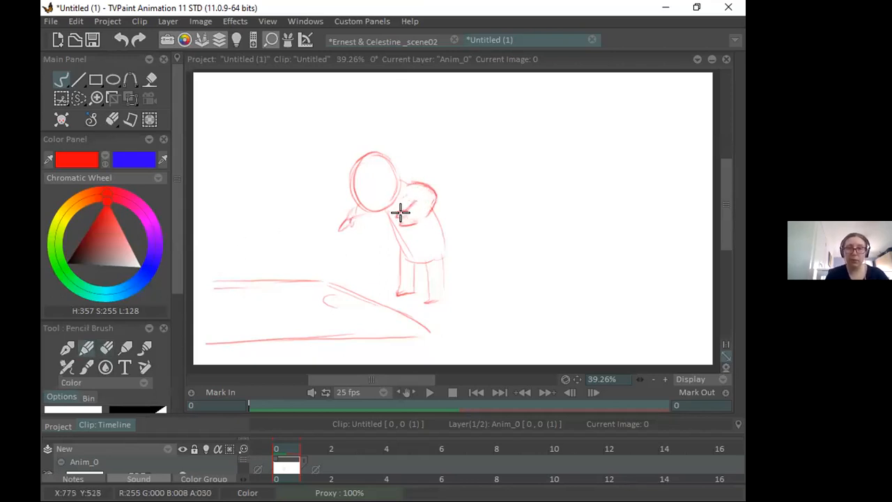
drag(409, 216, 402, 209)
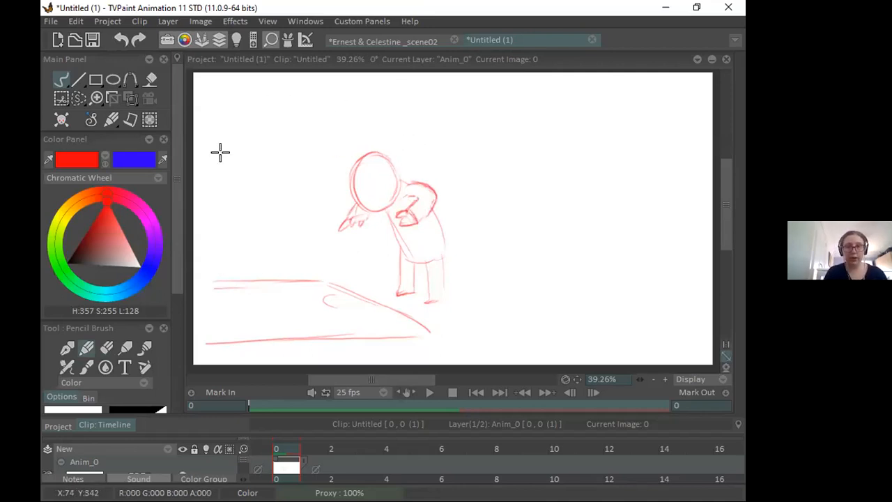
Step: Erase the mouse's whole head oval and return to the Pencil Brush
key(e)
drag(390, 167, 372, 199)
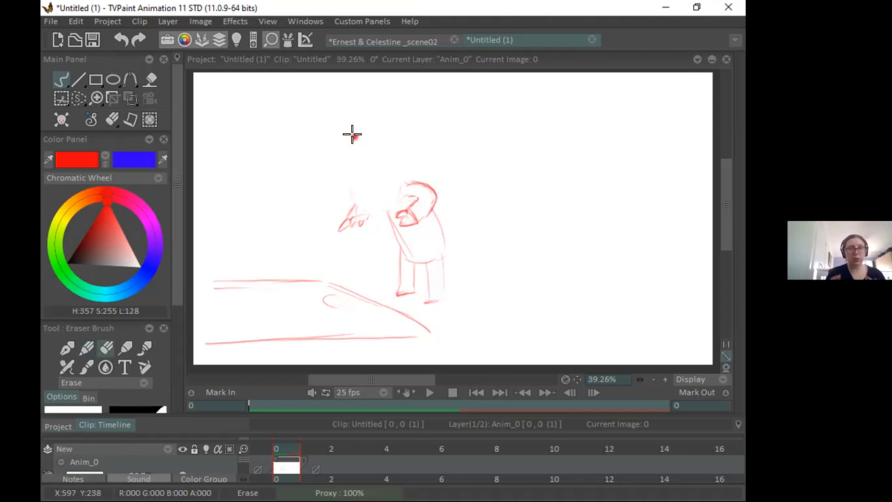
click(87, 347)
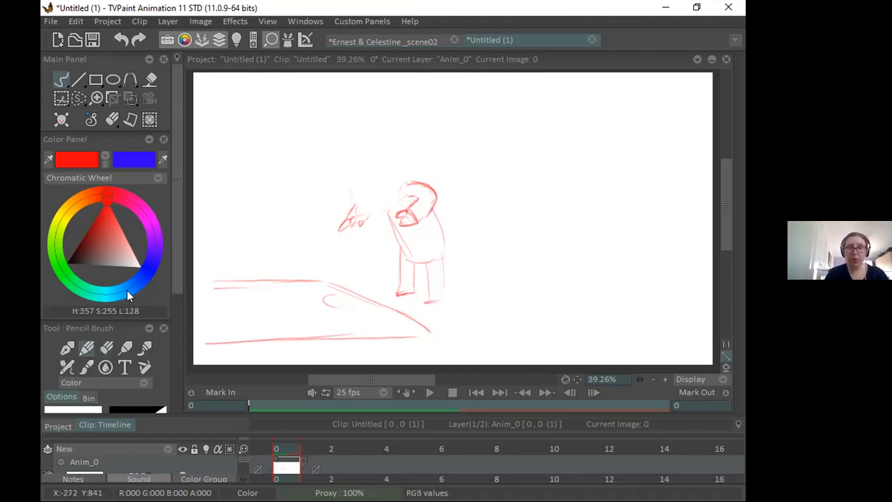
Step: Strengthen the torso's front line and draw a long curved tail trailing behind the body, using the scene frame as reference
mouse_move(378, 205)
mouse_down()
mouse_move(399, 261)
mouse_move(434, 258)
mouse_up()
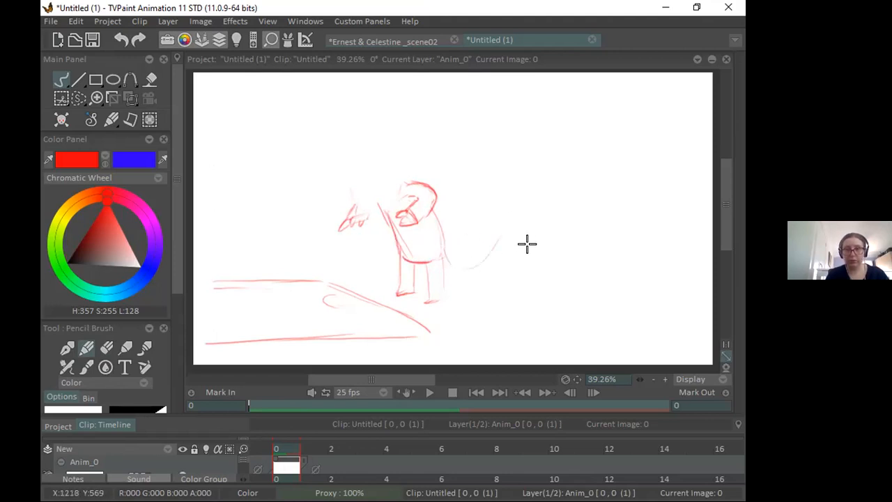
click(406, 43)
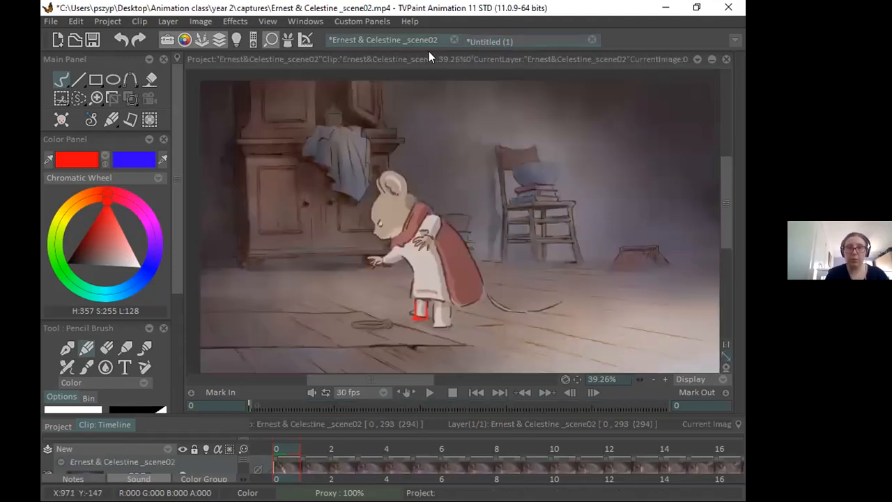
click(492, 40)
drag(452, 261, 540, 249)
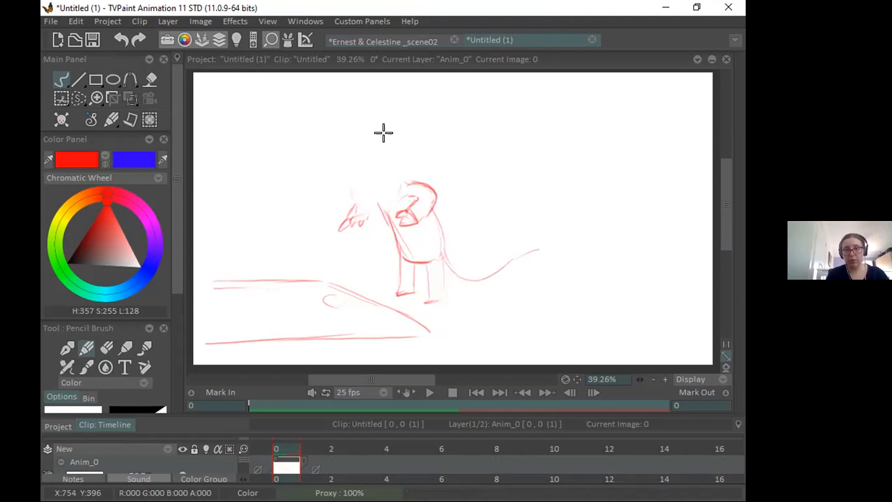
Step: Redraw the head as a red oval set slightly higher above the body, clean up its stray lines, and darken the jaw line
drag(357, 169, 373, 202)
mouse_move(367, 152)
mouse_down()
mouse_move(374, 191)
mouse_move(401, 178)
mouse_move(394, 200)
mouse_move(358, 197)
mouse_move(385, 201)
mouse_move(371, 206)
mouse_move(391, 152)
mouse_move(395, 195)
mouse_move(356, 156)
mouse_move(363, 200)
mouse_move(397, 188)
mouse_move(354, 161)
mouse_move(366, 161)
mouse_move(372, 197)
mouse_move(386, 180)
mouse_move(383, 191)
mouse_move(351, 169)
mouse_move(370, 201)
mouse_move(382, 199)
mouse_move(385, 173)
mouse_up()
click(106, 348)
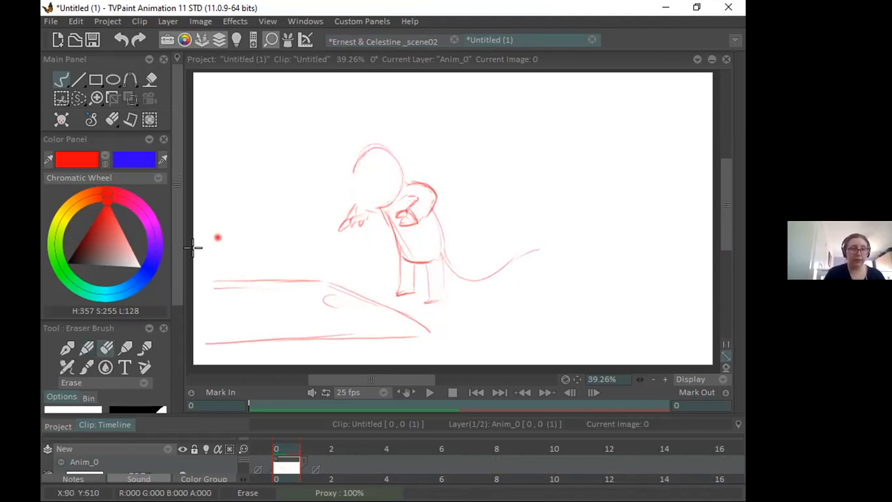
key(e)
mouse_move(377, 163)
mouse_down()
mouse_move(345, 175)
mouse_move(348, 163)
mouse_move(383, 169)
mouse_up()
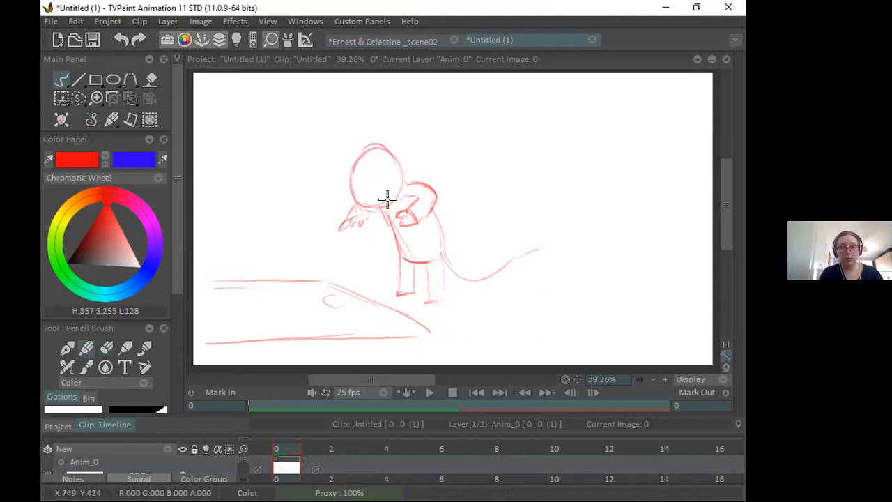
click(384, 41)
click(508, 44)
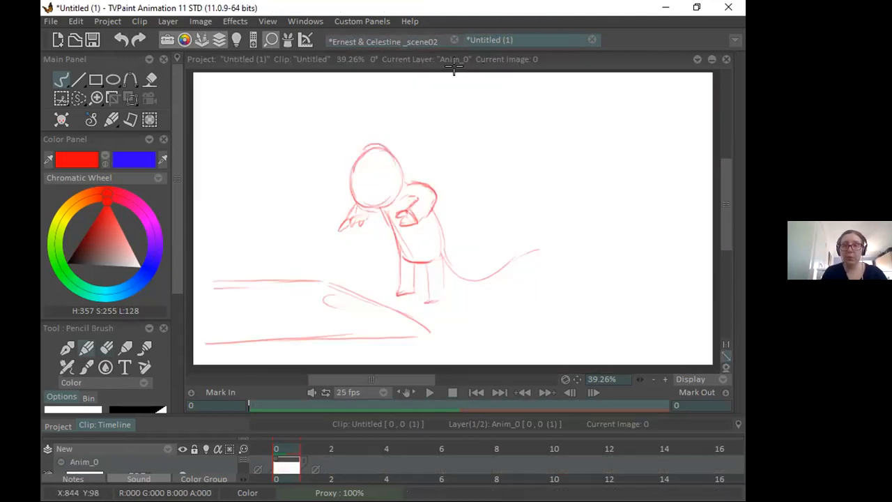
mouse_move(350, 165)
mouse_down()
mouse_move(361, 200)
mouse_move(390, 203)
mouse_up()
Step: Check the scene frame, add two rounded ears on top of the head, and erase the head lines running through them
click(416, 39)
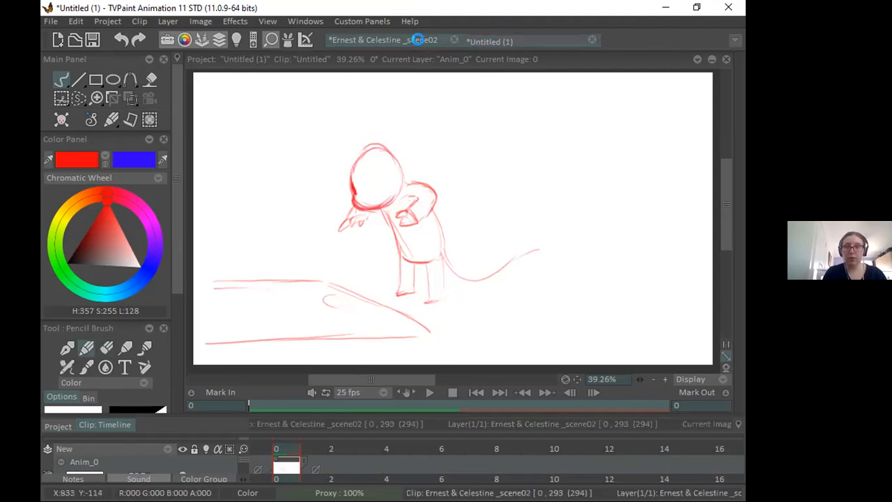
click(493, 39)
mouse_move(378, 136)
mouse_down()
mouse_move(398, 170)
mouse_move(387, 148)
mouse_move(372, 166)
mouse_move(354, 156)
mouse_move(369, 142)
mouse_move(349, 171)
mouse_up()
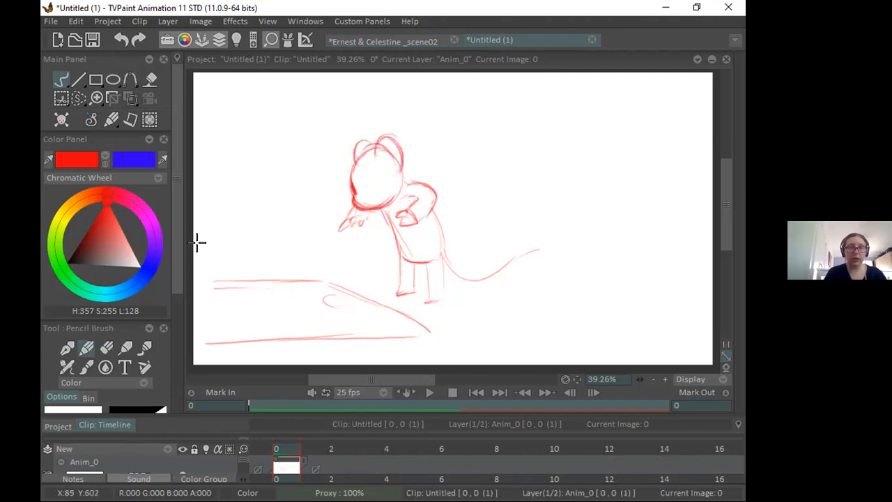
key(e)
drag(386, 148, 356, 150)
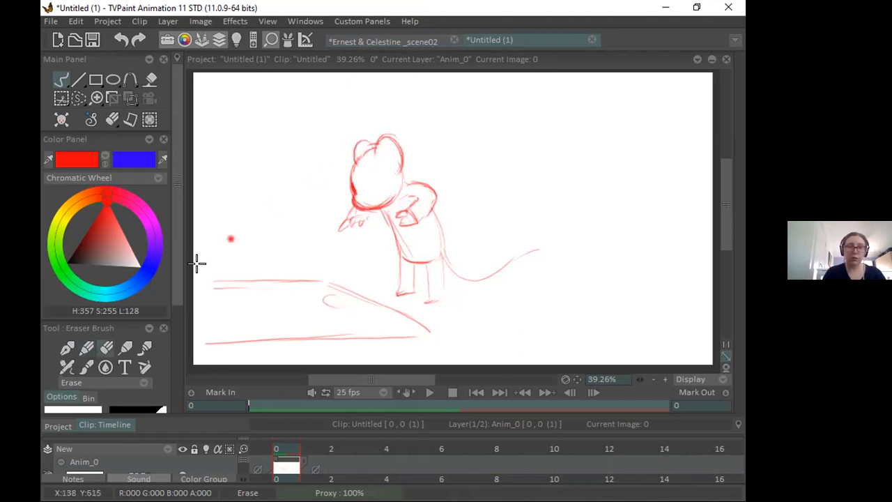
key(e)
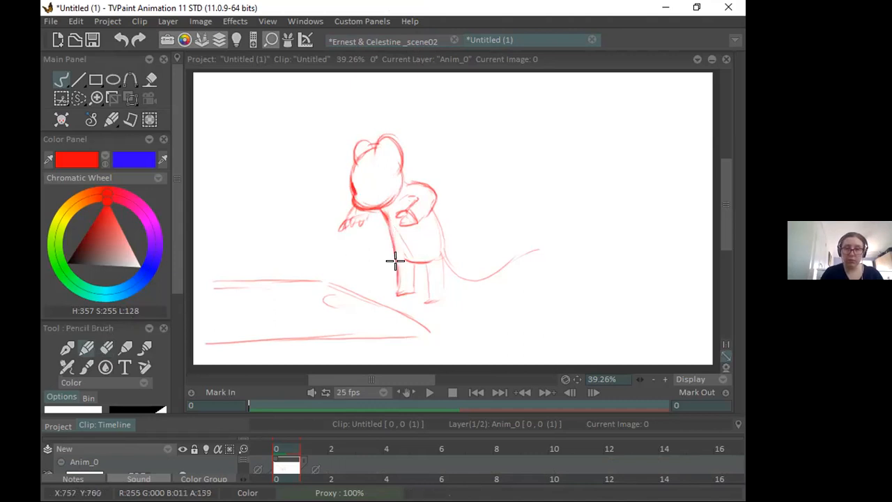
Step: Darken the leg lines and draw a lower dress hem across them, erasing the old hem and comparing with the scene frame
drag(397, 293, 412, 293)
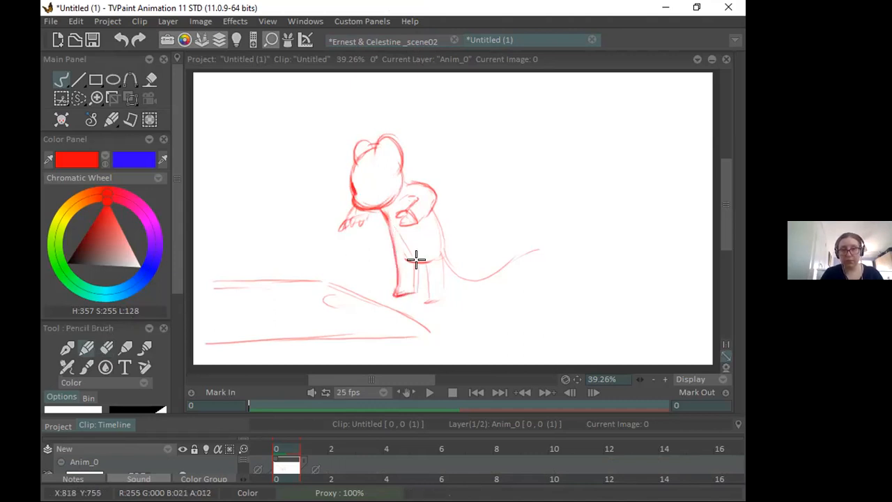
click(377, 39)
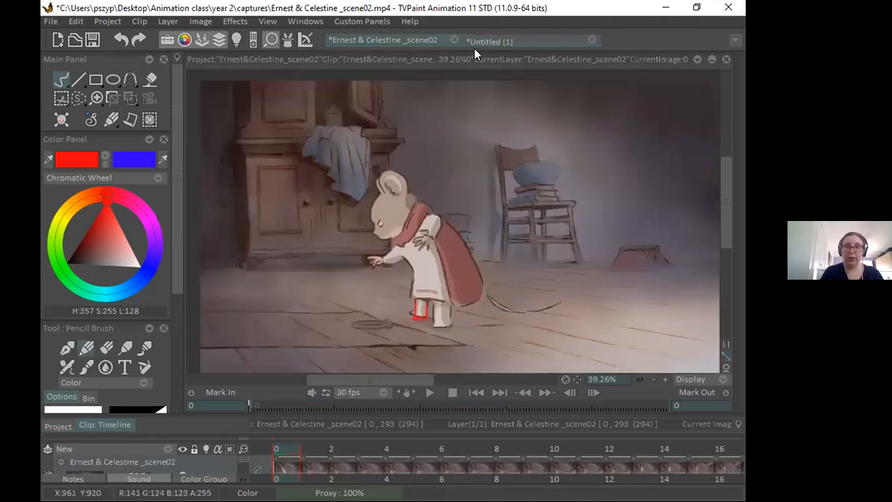
click(477, 40)
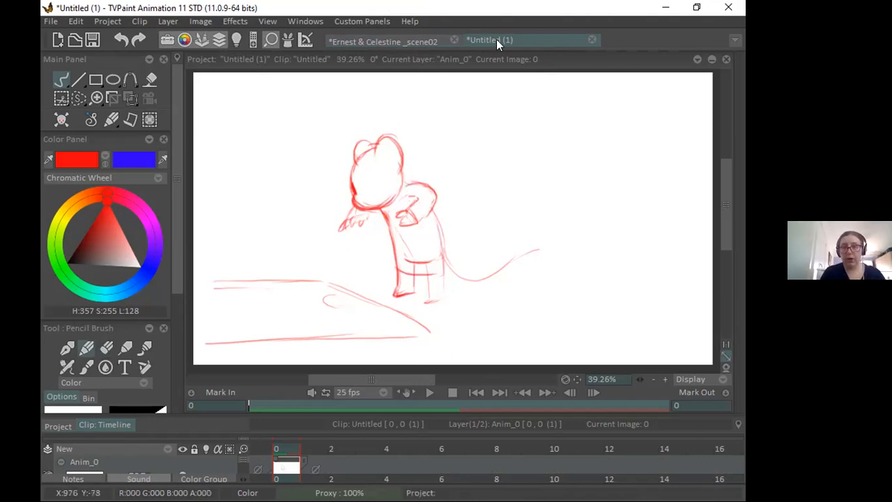
click(421, 42)
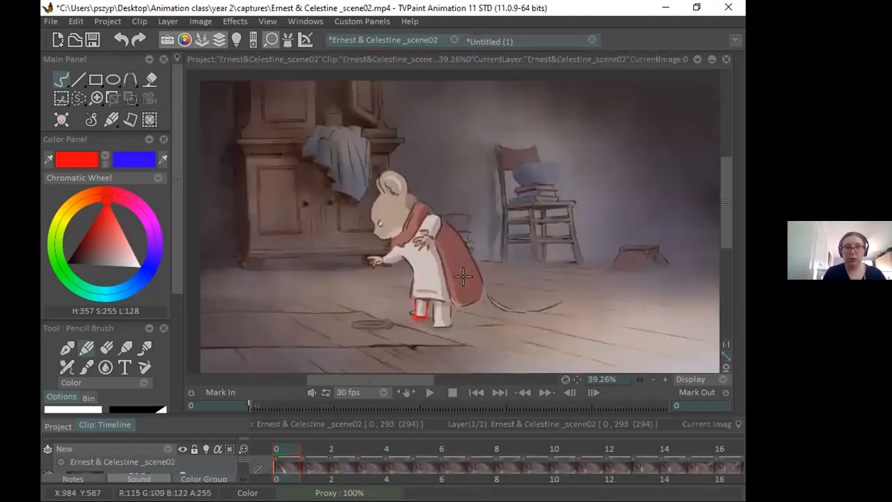
click(488, 41)
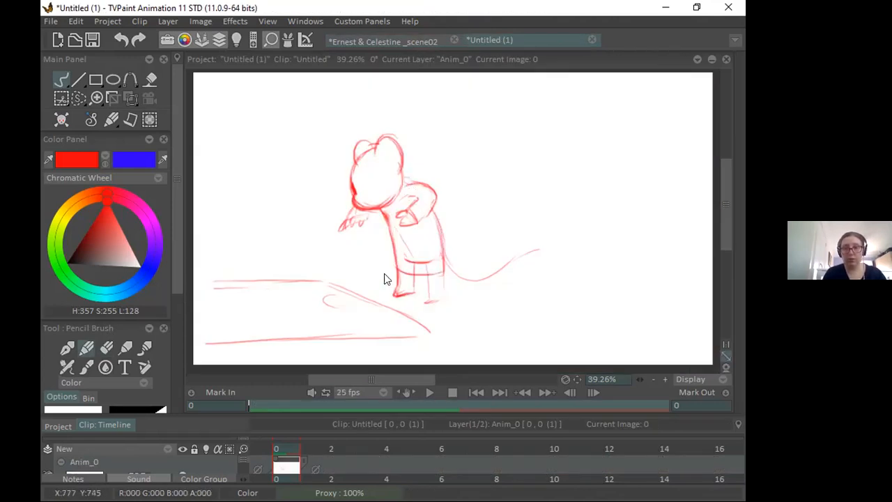
key(e)
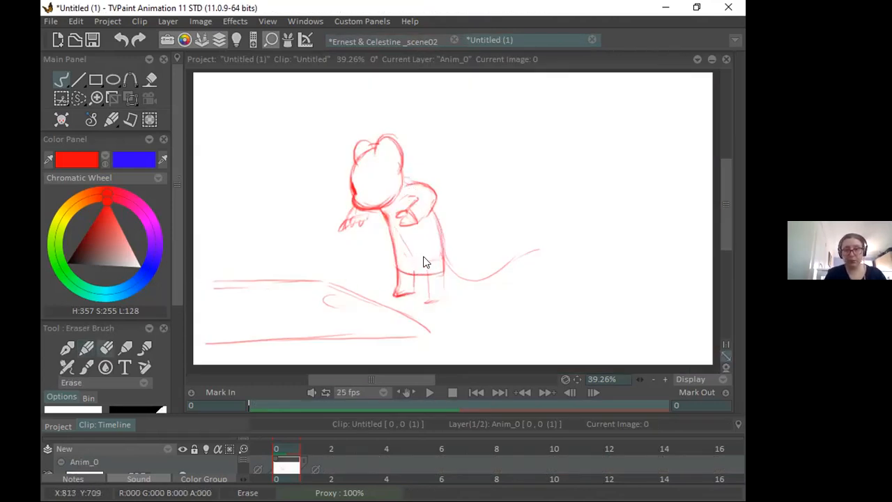
key(e)
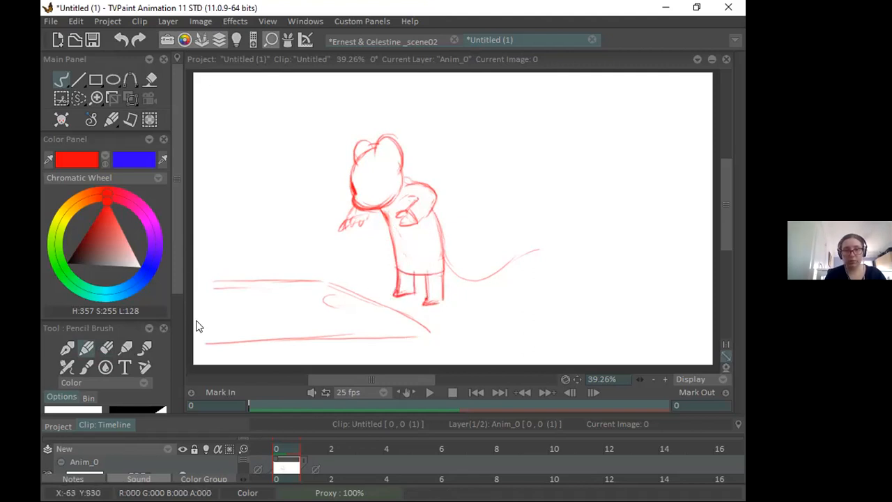
Step: Erase the overlapping line under the chin, then sketch the scarf around the neck and the cape's edge behind the back
key(e)
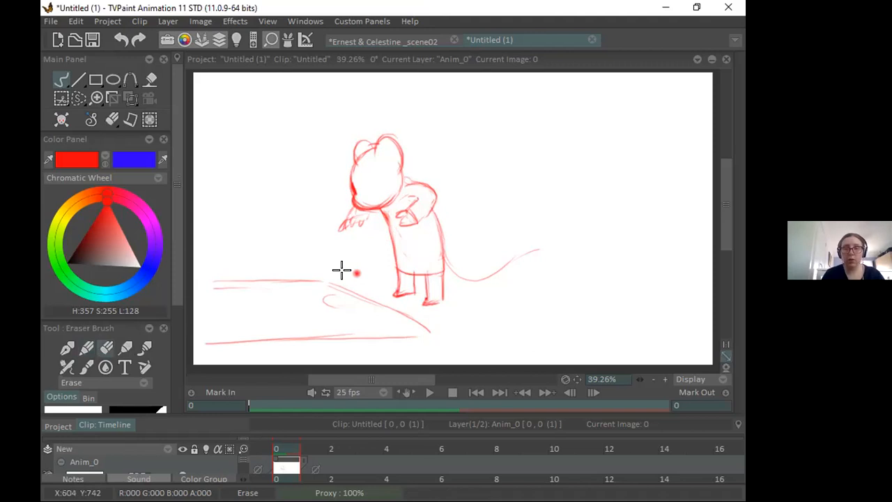
key(e)
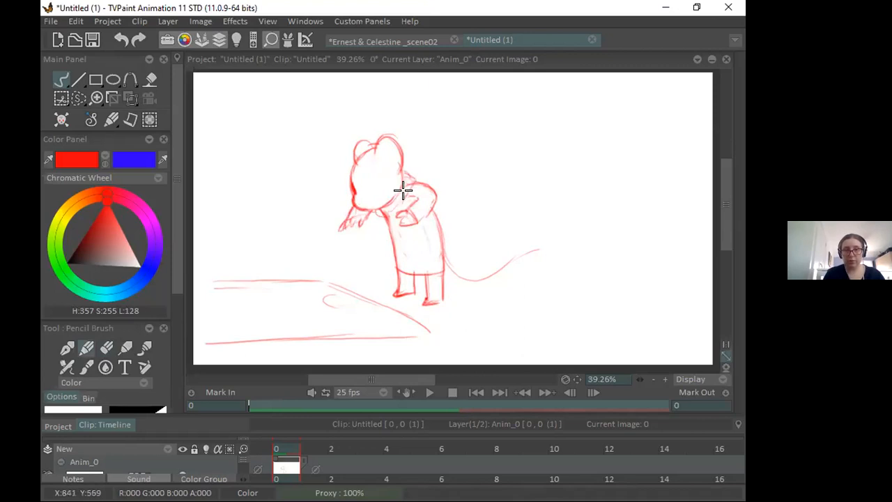
mouse_move(437, 204)
mouse_down()
mouse_move(453, 229)
mouse_move(432, 250)
mouse_move(437, 271)
mouse_move(453, 266)
mouse_move(437, 199)
mouse_move(428, 236)
mouse_move(421, 216)
mouse_move(434, 273)
mouse_move(462, 264)
mouse_up()
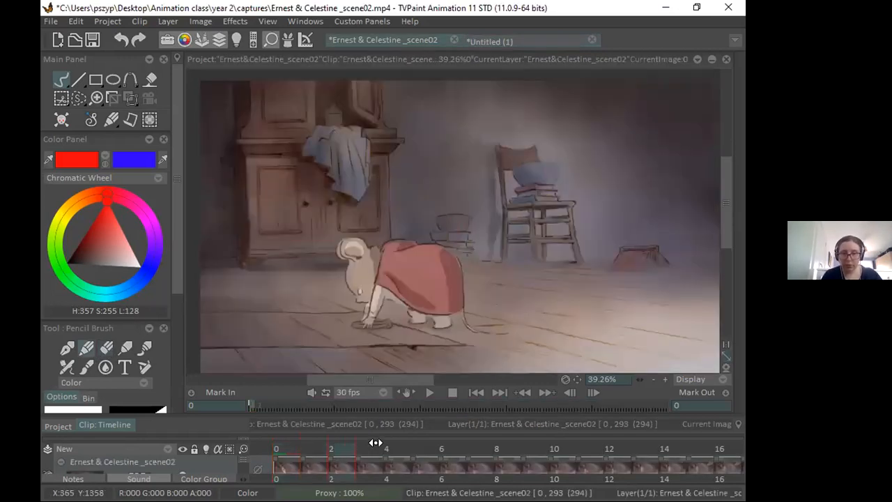
Step: Examine the crouching pose on the scene's second frame and play the clip to study the movement
drag(547, 430, 327, 439)
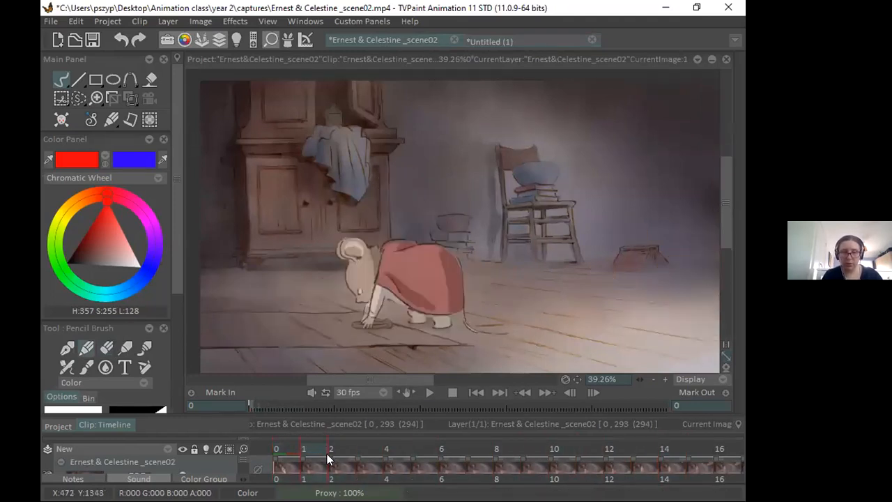
key(Return)
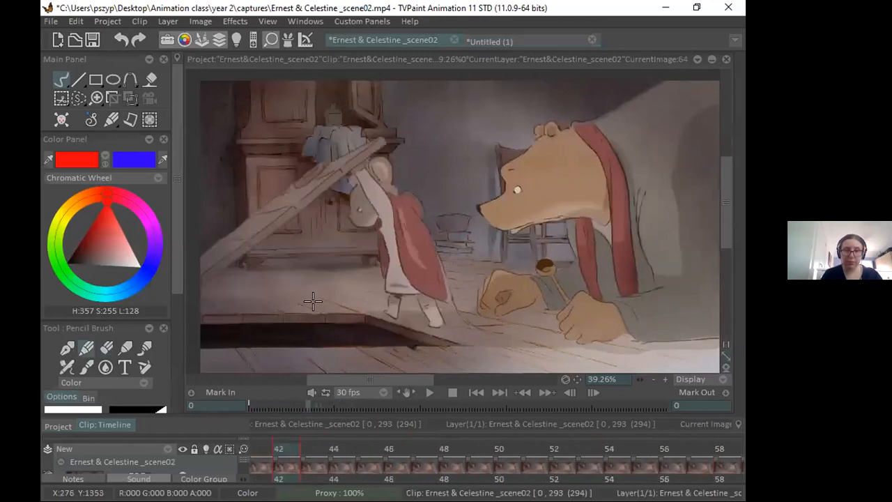
key(Return)
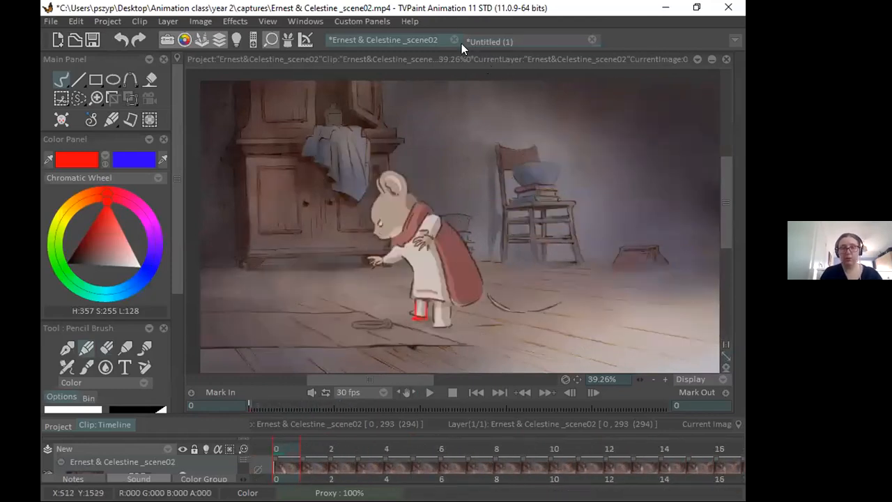
Step: In the sketch project, erase the extra lines inside the cape and add the eye, comparing with the scene frame
click(496, 42)
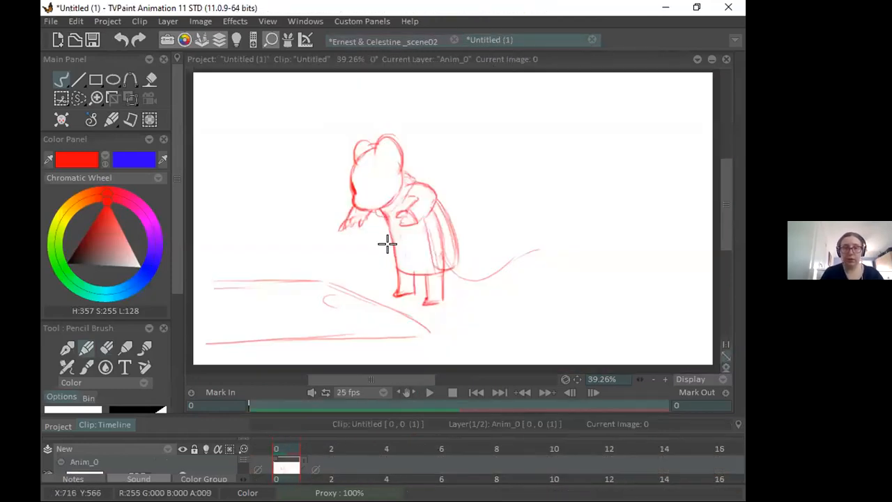
click(106, 347)
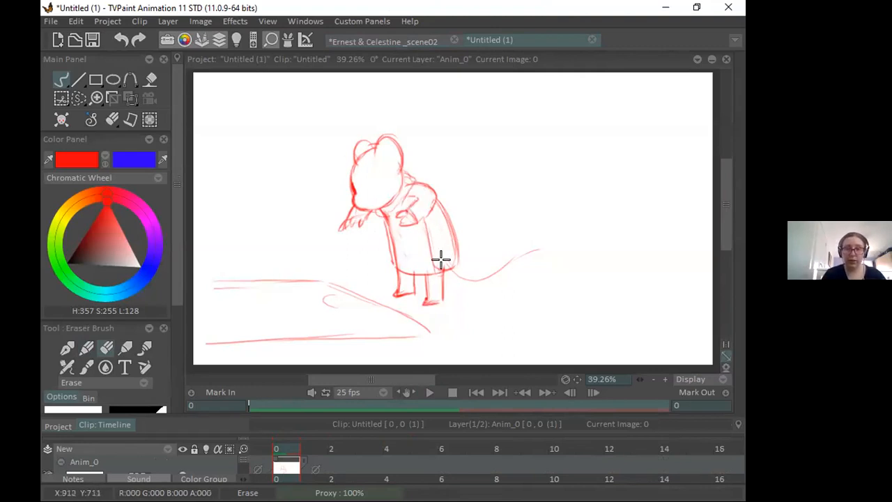
click(87, 347)
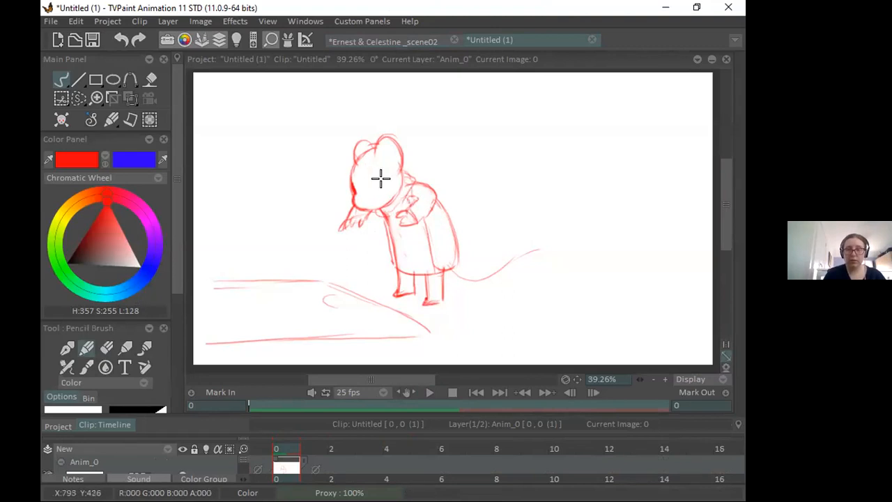
click(365, 41)
click(476, 39)
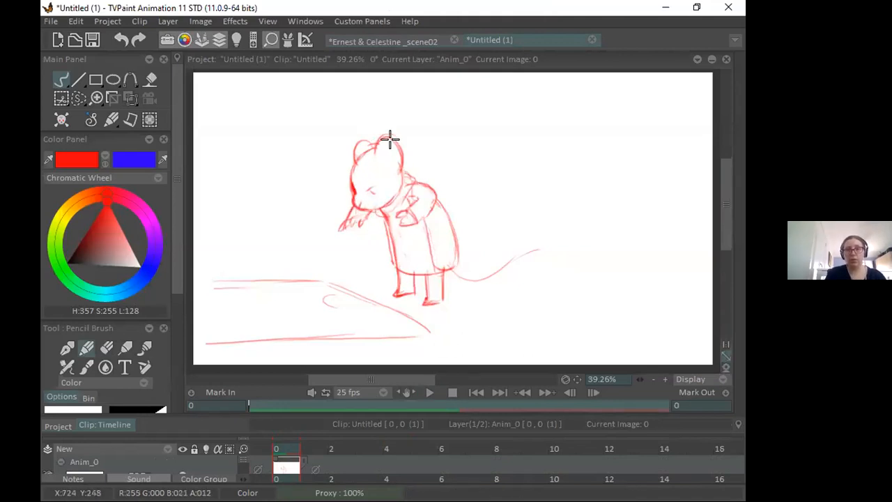
Step: Redraw the ring handle on the trapdoor, darken and extend the trapdoor's far edge, and clean up its stray lines
drag(577, 379, 593, 357)
mouse_move(349, 274)
mouse_down()
mouse_move(339, 287)
mouse_move(354, 272)
mouse_move(346, 271)
mouse_move(364, 277)
mouse_move(353, 285)
mouse_move(365, 279)
mouse_up()
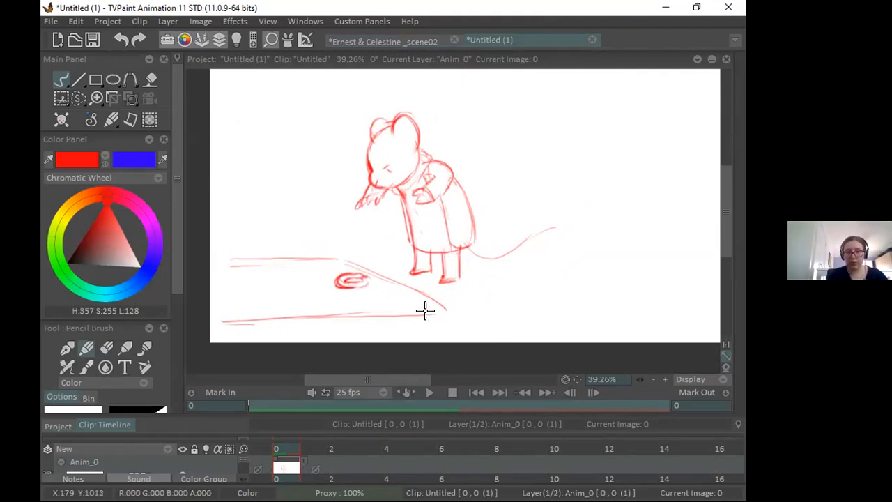
drag(251, 258, 339, 257)
mouse_move(220, 262)
mouse_down()
mouse_move(344, 260)
mouse_move(267, 263)
mouse_move(323, 256)
mouse_up()
key(e)
key(e)
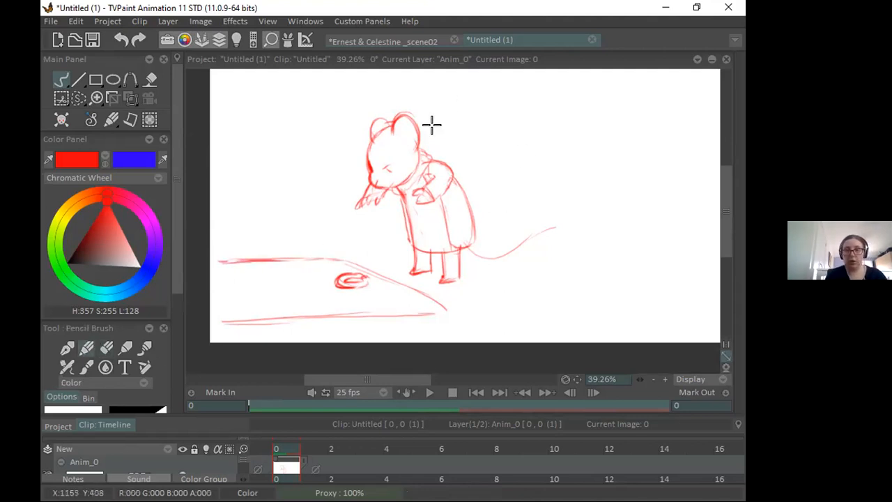
Step: Label the standing pose "KF1" in red in the lower right corner of the drawing
drag(577, 379, 535, 391)
drag(642, 340, 664, 343)
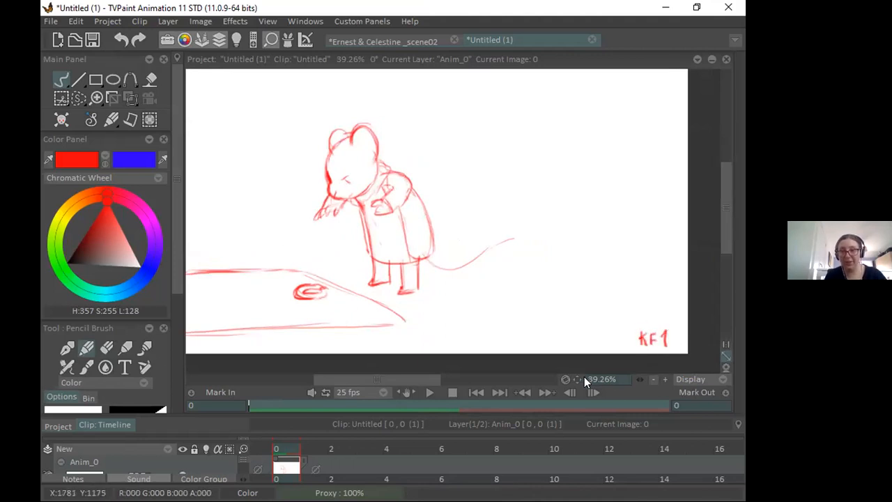
click(577, 378)
Step: Add a second image at frame 1 and turn on the light table to show the first pose in green
click(309, 448)
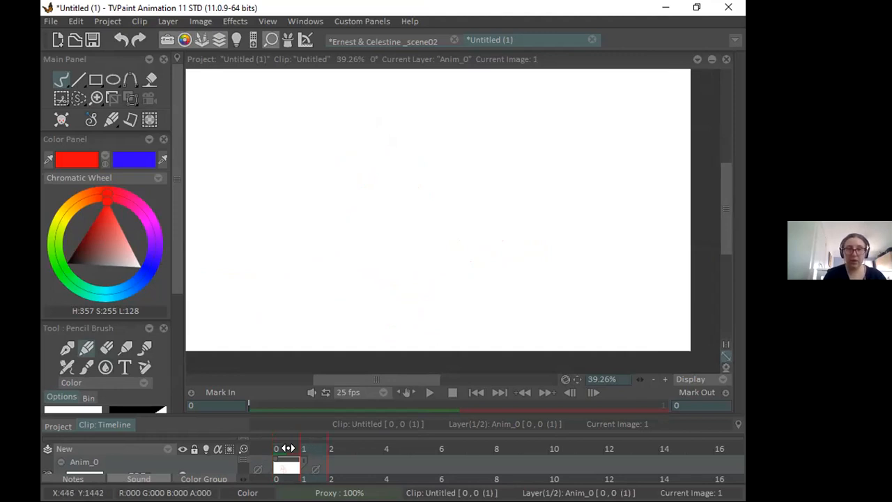
click(285, 301)
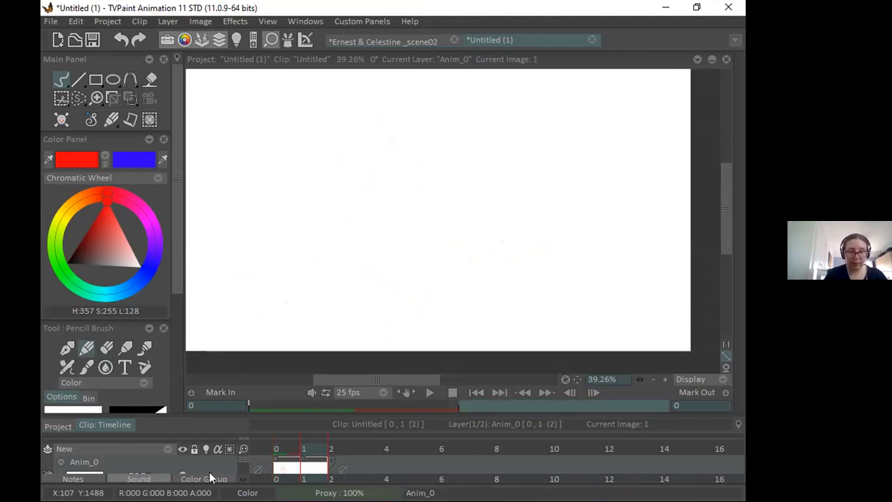
click(239, 457)
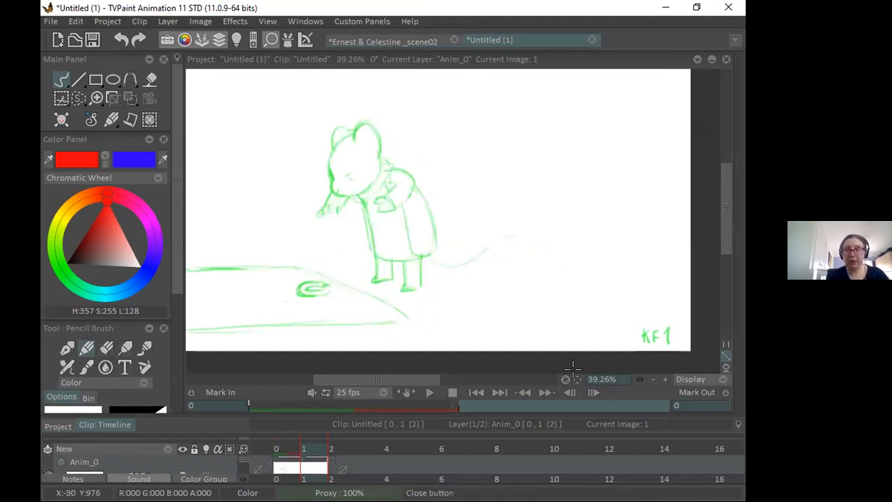
drag(577, 379, 582, 379)
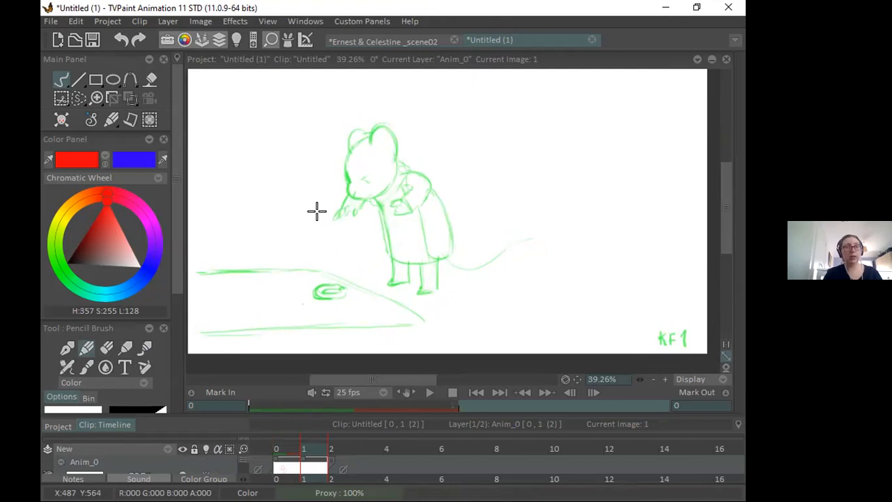
Step: Rough in an arm reaching for the ring handle, check the crouching scene frame, and erase the trial head circle
mouse_move(358, 222)
mouse_down()
mouse_move(312, 283)
mouse_move(344, 253)
mouse_move(325, 245)
mouse_up()
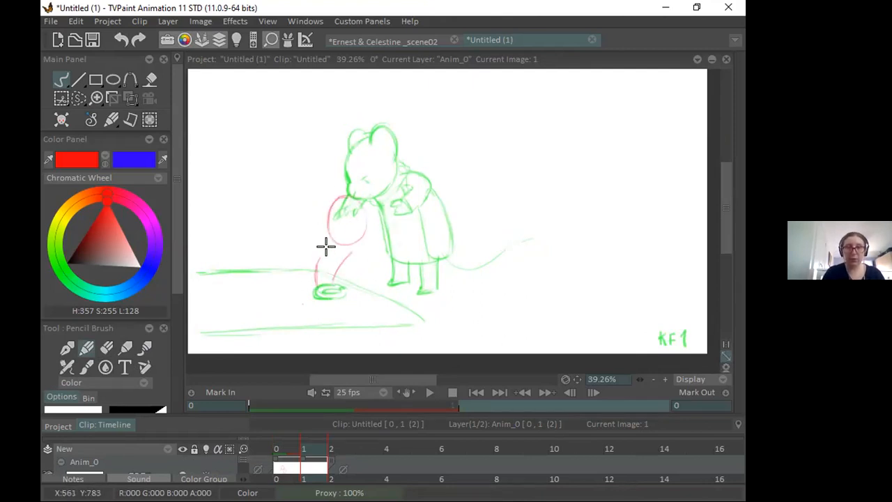
click(368, 42)
key(Right)
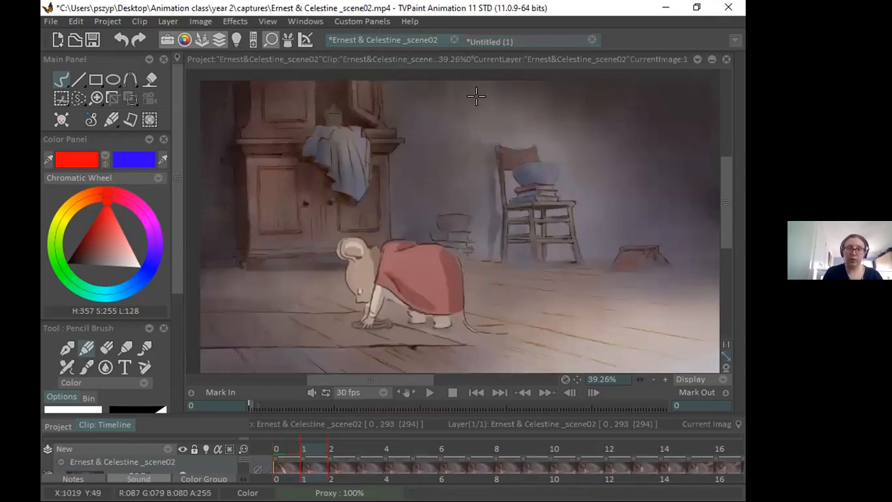
click(512, 40)
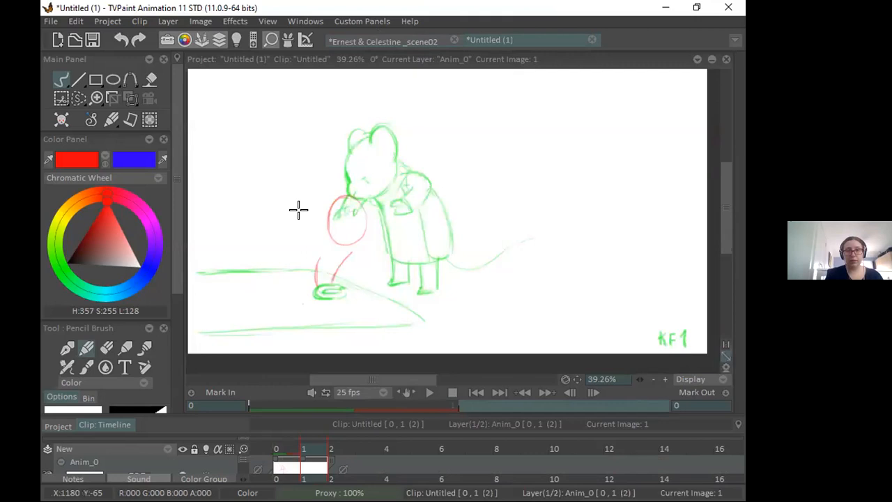
drag(338, 223, 354, 205)
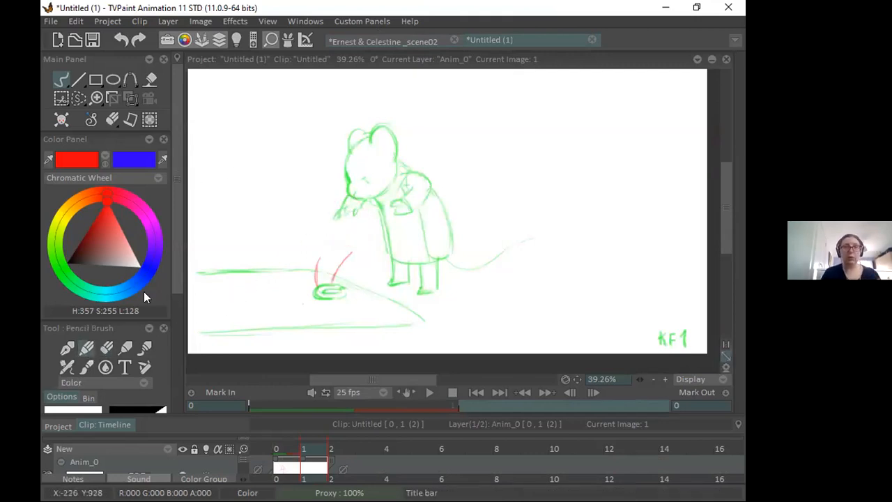
Step: Sketch a head oval ahead of the standing figure, with a curved back, a belly line, a rear edge and a firmer arm
mouse_move(307, 184)
mouse_down()
mouse_move(339, 194)
mouse_move(380, 179)
mouse_up()
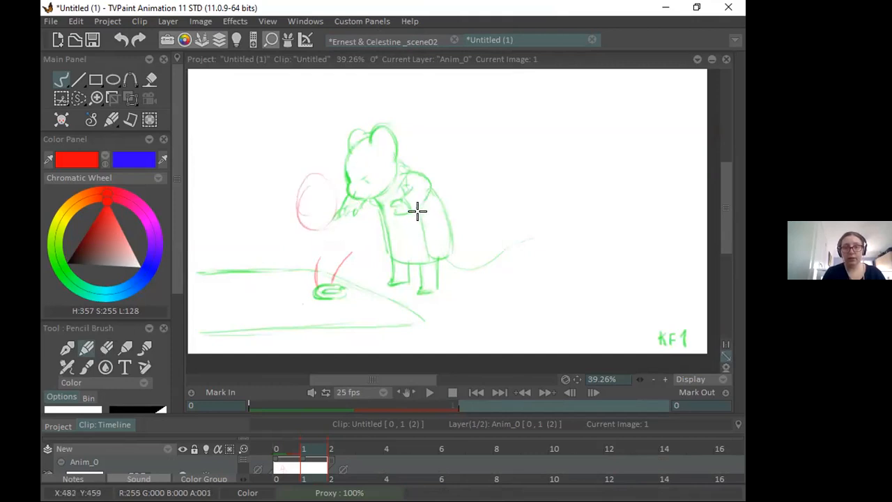
drag(323, 197, 425, 203)
drag(334, 244, 422, 247)
drag(419, 195, 426, 248)
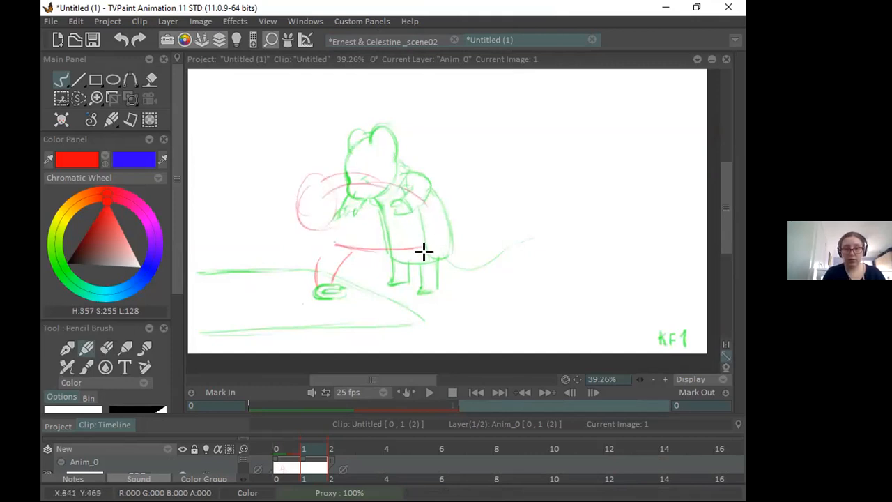
drag(342, 258, 333, 286)
Step: Erase the red head oval and the front part of the back line
click(106, 347)
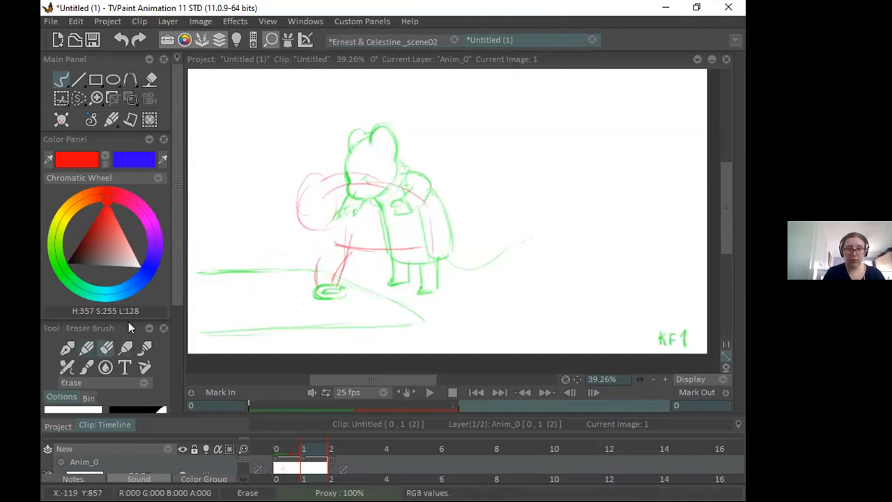
mouse_move(301, 216)
mouse_down()
mouse_move(318, 184)
mouse_move(384, 179)
mouse_move(362, 183)
mouse_up()
click(87, 347)
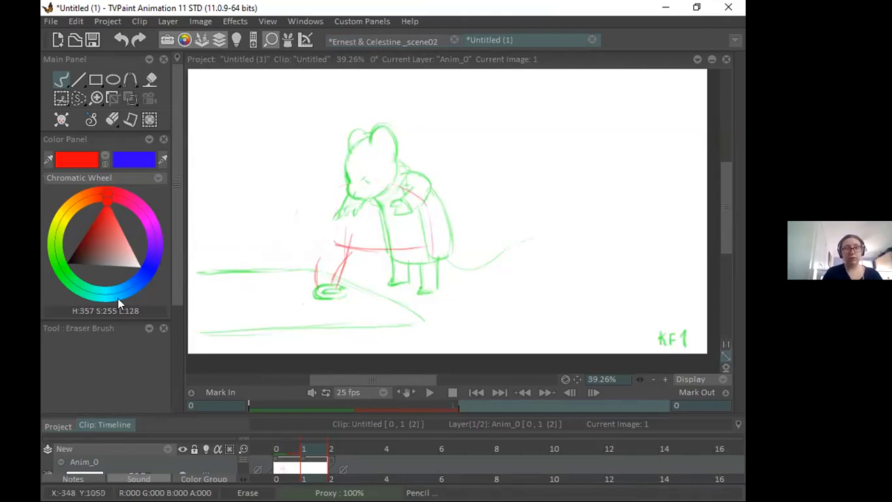
Step: Outline the crouching figure's head and body in red on the scene frame, and compare it with the sketch
click(382, 40)
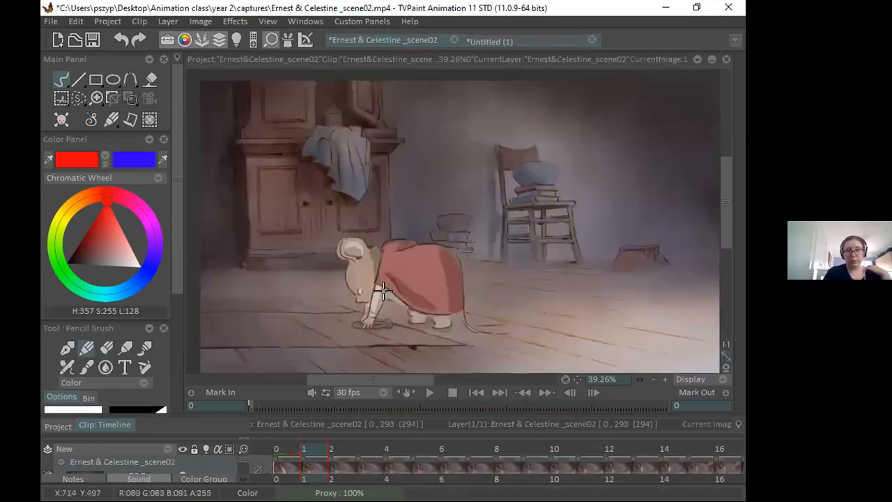
mouse_move(347, 252)
mouse_down()
mouse_move(396, 247)
mouse_move(371, 244)
mouse_move(459, 284)
mouse_move(461, 293)
mouse_move(411, 308)
mouse_up()
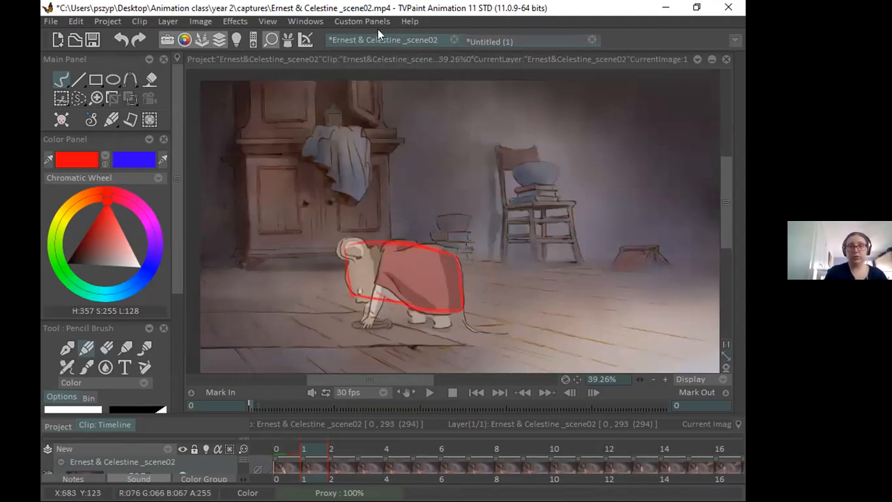
click(523, 42)
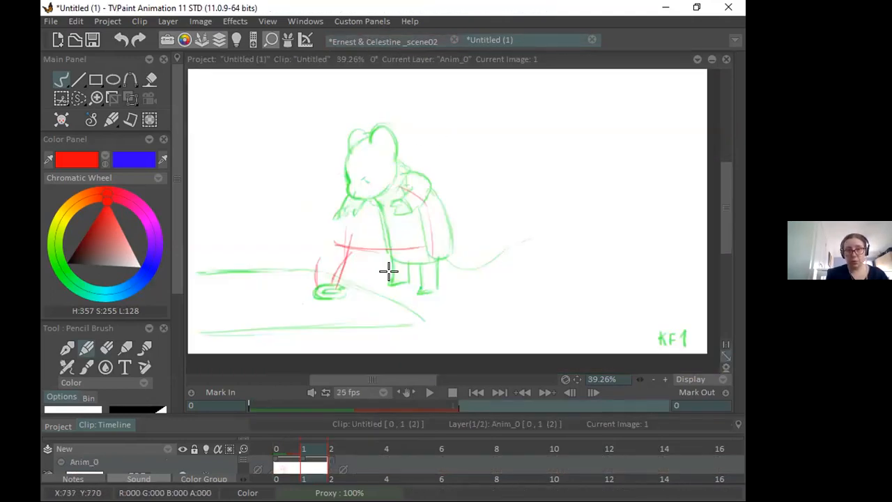
click(405, 40)
click(499, 40)
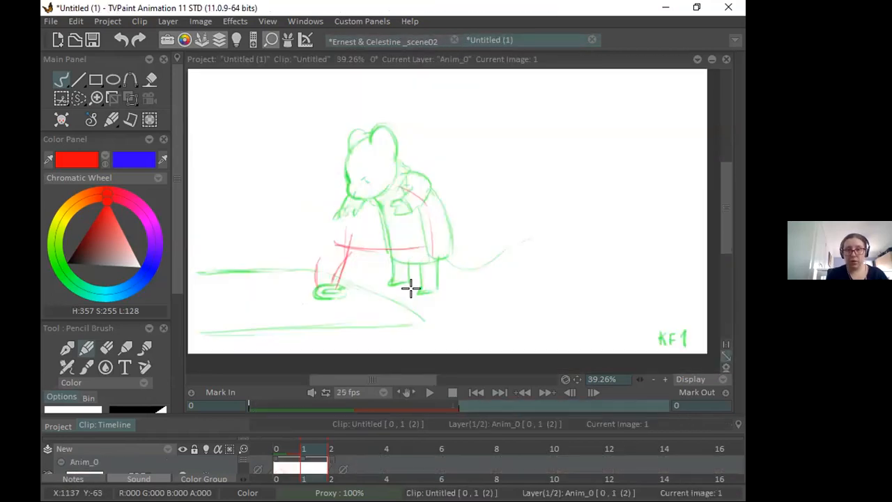
Step: Sketch the crouching figure's legs, dress hem, head oval, arched back and both arms reaching to the ring handle
mouse_move(383, 264)
mouse_down()
mouse_move(409, 280)
mouse_move(407, 255)
mouse_move(408, 278)
mouse_move(423, 267)
mouse_move(414, 260)
mouse_move(421, 290)
mouse_up()
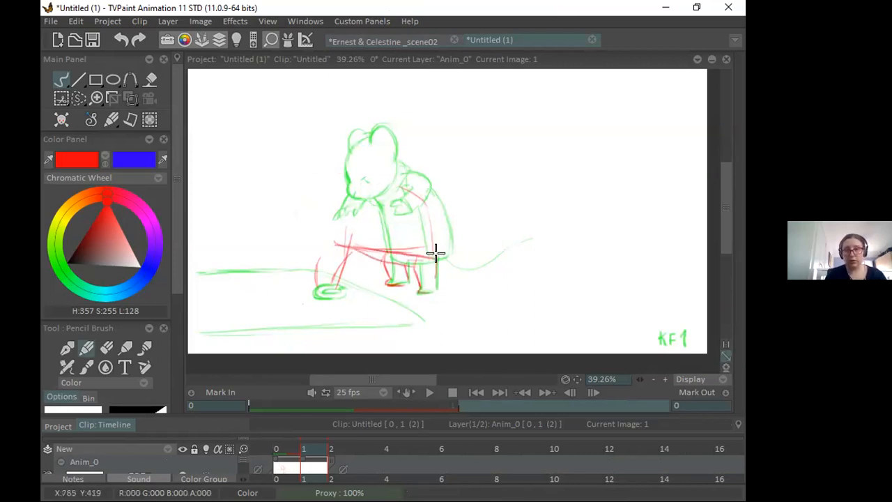
mouse_move(313, 210)
mouse_down()
mouse_move(330, 232)
mouse_move(307, 197)
mouse_move(322, 182)
mouse_move(328, 253)
mouse_move(338, 261)
mouse_move(356, 234)
mouse_move(328, 289)
mouse_up()
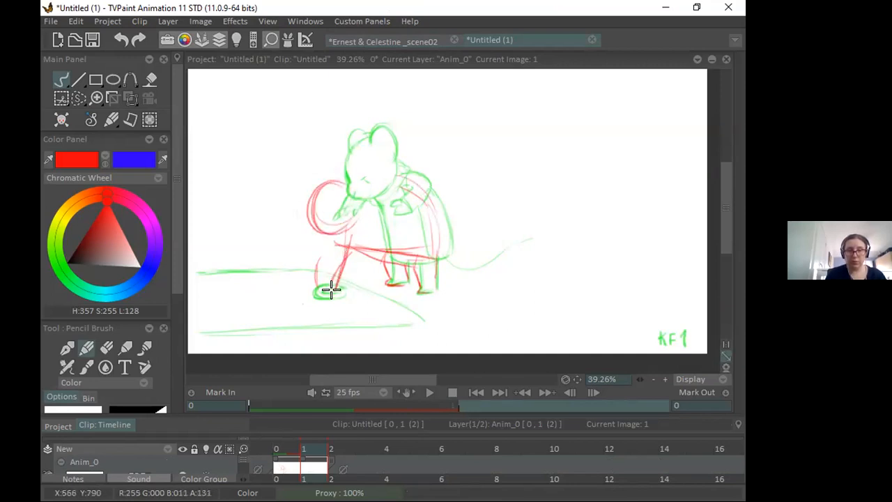
mouse_move(329, 249)
mouse_down()
mouse_move(320, 285)
mouse_move(317, 264)
mouse_up()
key(e)
key(e)
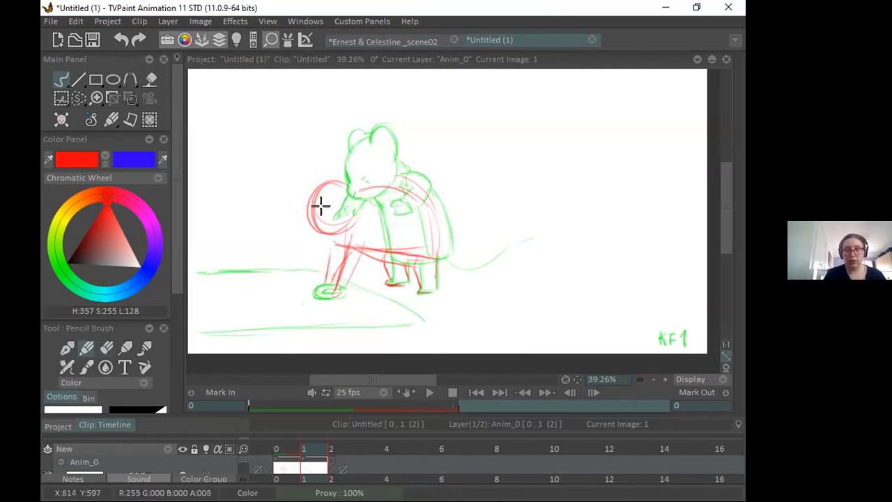
Step: Add two rounded ears and a muzzle to the crouching head, and erase overlapping lines at the chest and shoulder
mouse_move(356, 177)
mouse_down()
mouse_move(341, 197)
mouse_move(312, 201)
mouse_move(309, 235)
mouse_move(352, 244)
mouse_up()
click(106, 349)
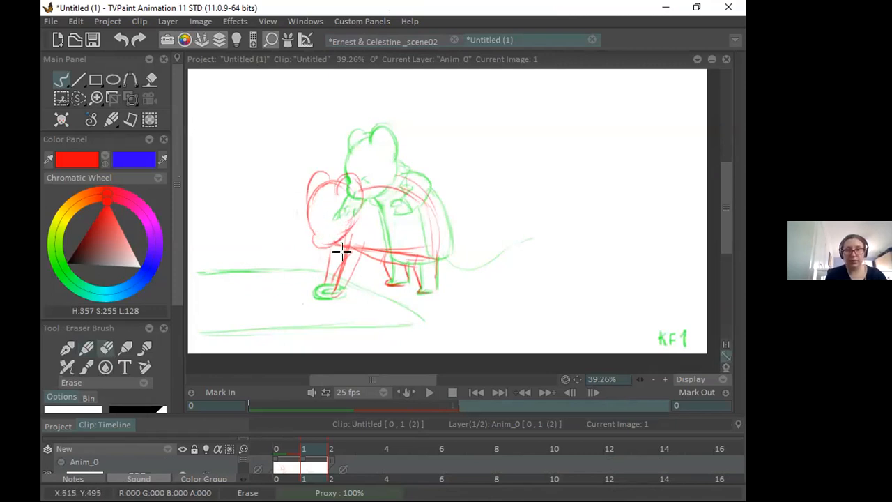
mouse_move(353, 232)
mouse_down()
mouse_move(347, 281)
mouse_move(365, 238)
mouse_move(398, 252)
mouse_up()
drag(407, 177, 426, 198)
Step: Mark the neck line on the scene frame, and draw the tail trailing along the floor in the sketch
click(86, 349)
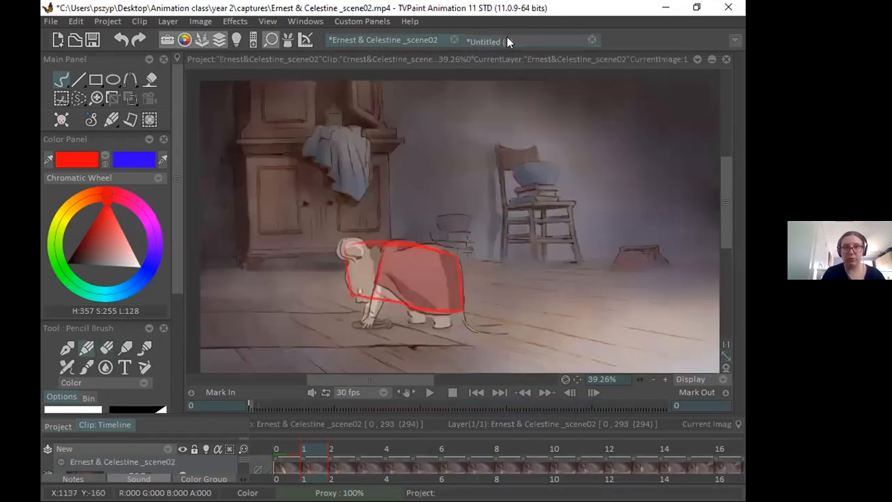
click(506, 39)
mouse_move(503, 284)
mouse_down()
mouse_move(436, 284)
mouse_move(435, 260)
mouse_up()
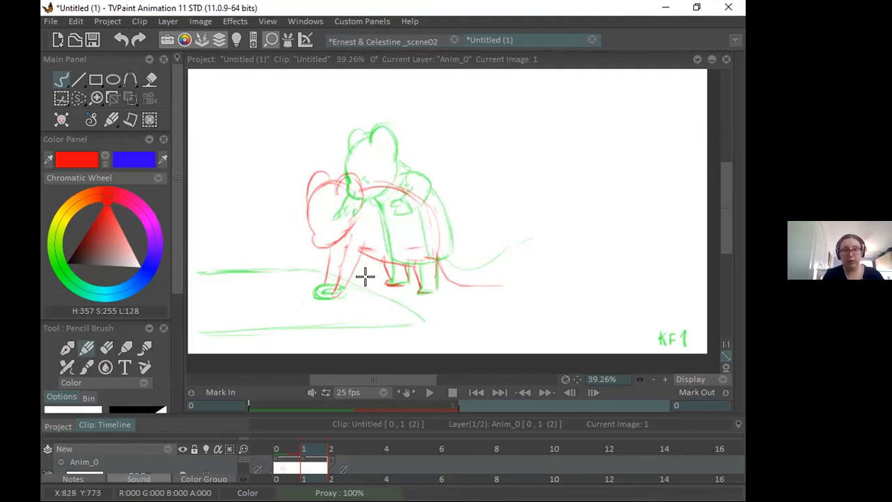
Step: Check the scene frame, draw the hands on the ring handle, erase the head line under the ear, and add the eye
click(383, 41)
click(489, 41)
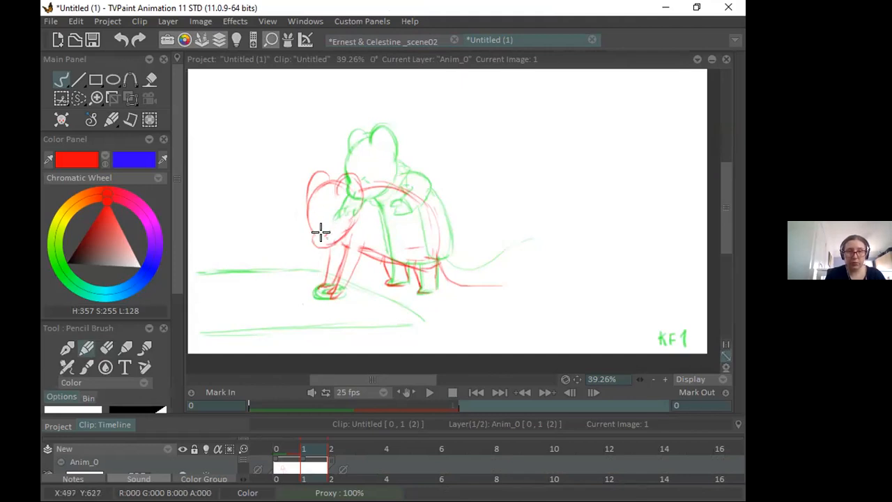
key(e)
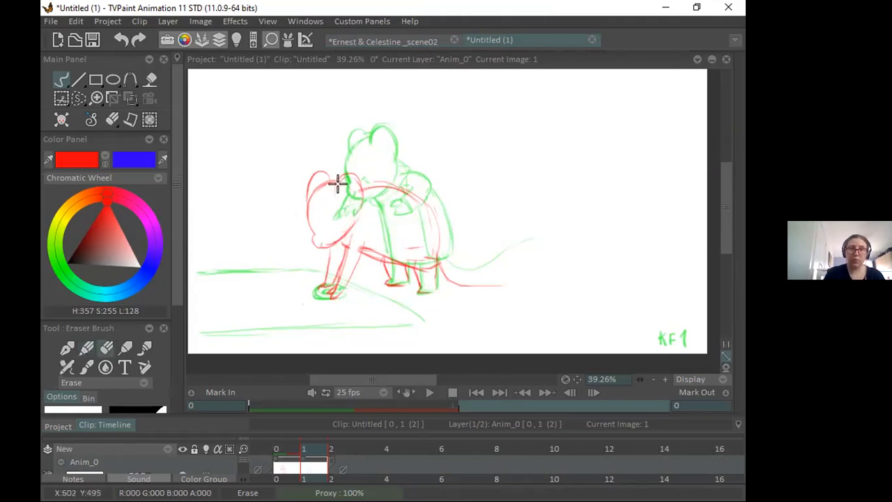
key(e)
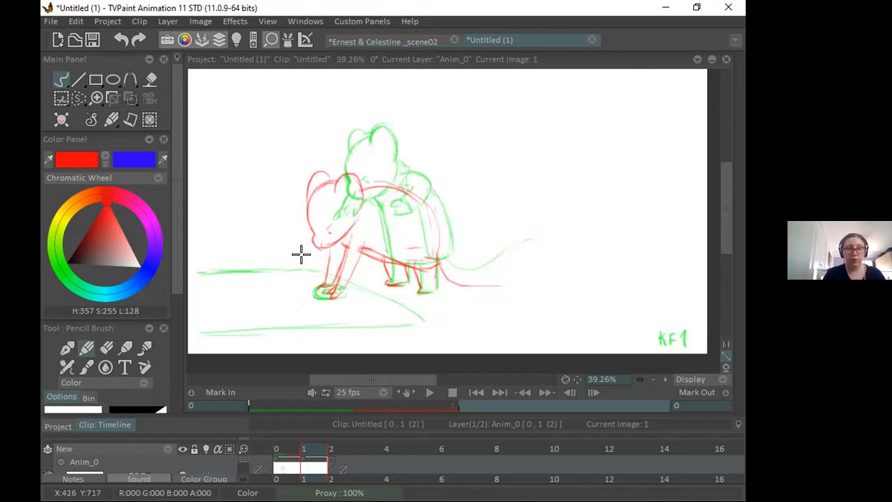
Step: Erase the lower muzzle line on the crouching head and redraw it as one curve from nose to cheek
click(106, 347)
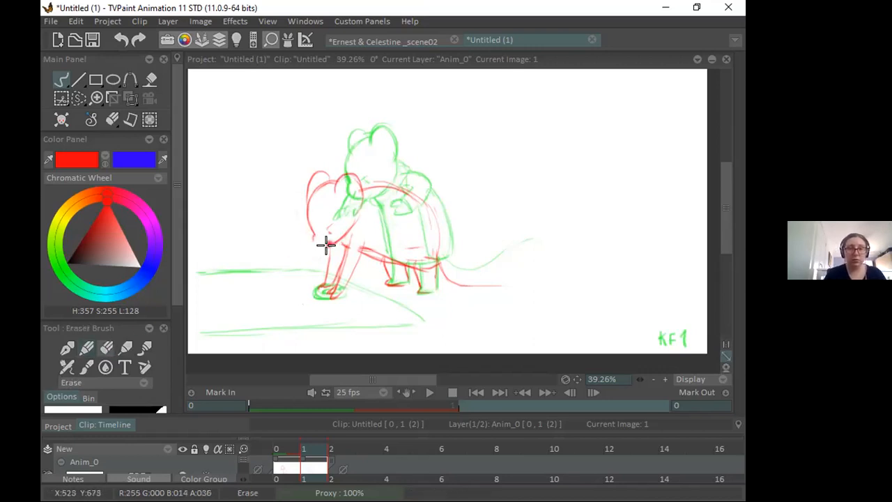
key(b)
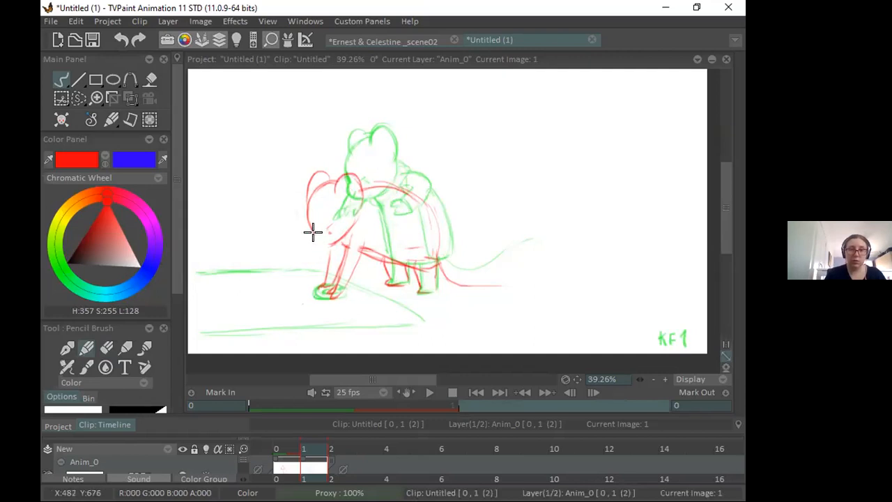
drag(314, 243, 349, 226)
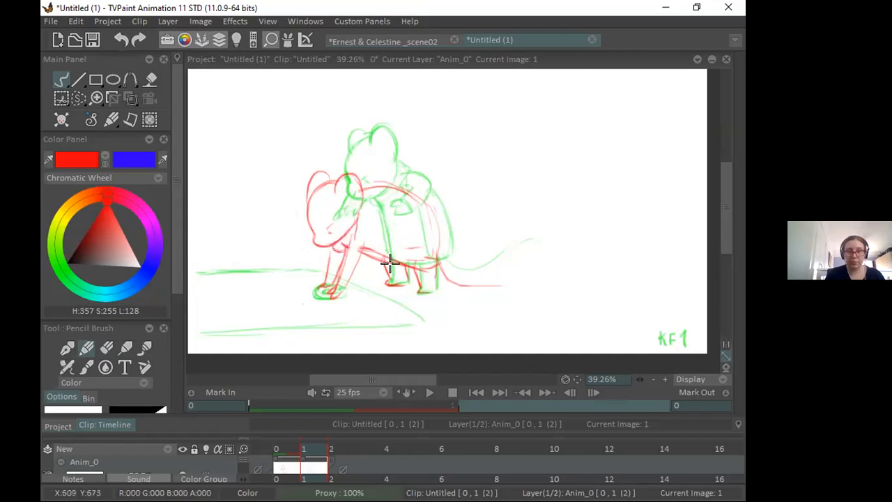
Step: Check the scene frame, redraw the belly line from chest to hem, and erase the stray strokes along it
click(416, 40)
click(492, 40)
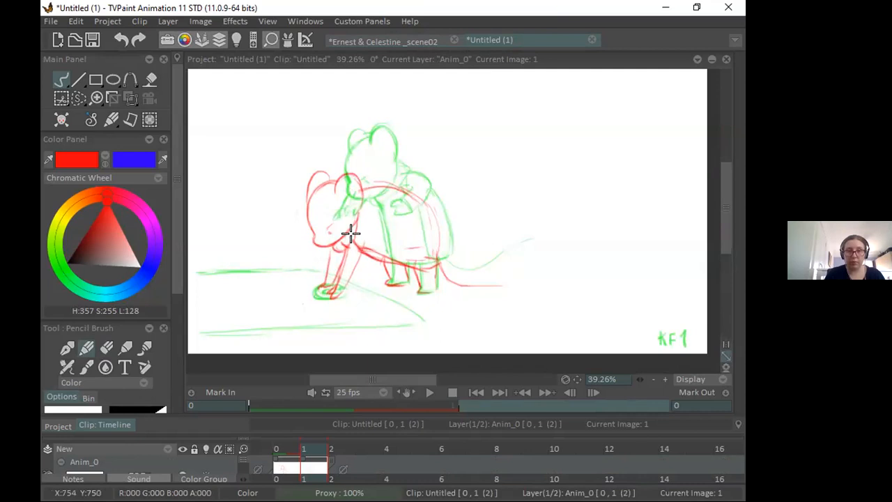
click(106, 347)
mouse_move(368, 244)
mouse_down()
mouse_move(410, 250)
mouse_move(400, 260)
mouse_move(358, 234)
mouse_move(422, 250)
mouse_up()
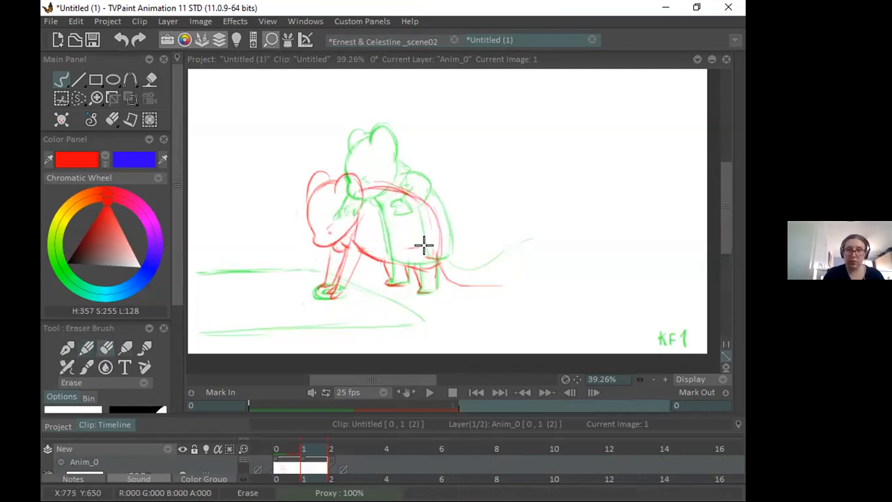
Step: Draw the floor panel's front, side and back edges in red over the green guide lines
key(n)
mouse_move(566, 379)
mouse_down()
mouse_move(581, 366)
mouse_move(572, 377)
mouse_up()
drag(234, 311, 369, 289)
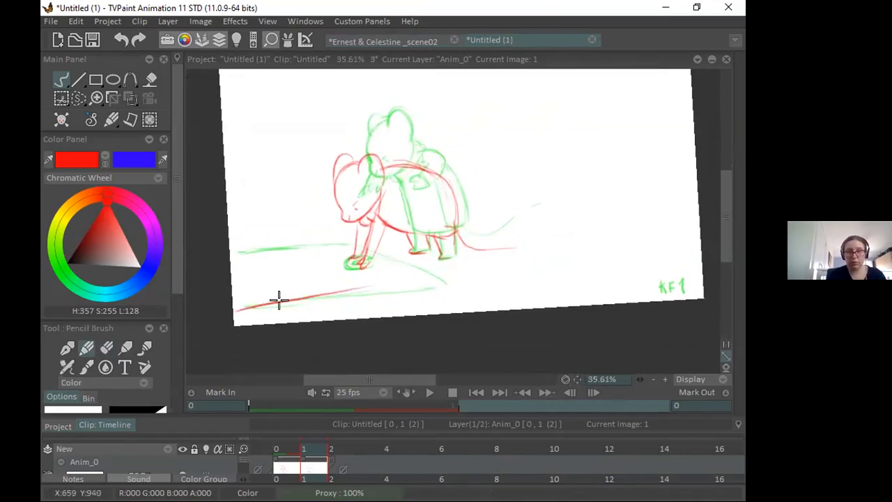
key(ctrl+z)
mouse_move(442, 288)
mouse_down()
mouse_move(228, 318)
mouse_move(249, 308)
mouse_move(239, 303)
mouse_move(440, 283)
mouse_move(239, 311)
mouse_up()
key(ctrl+z)
key(ctrl+z)
drag(379, 252, 446, 284)
drag(242, 245, 354, 247)
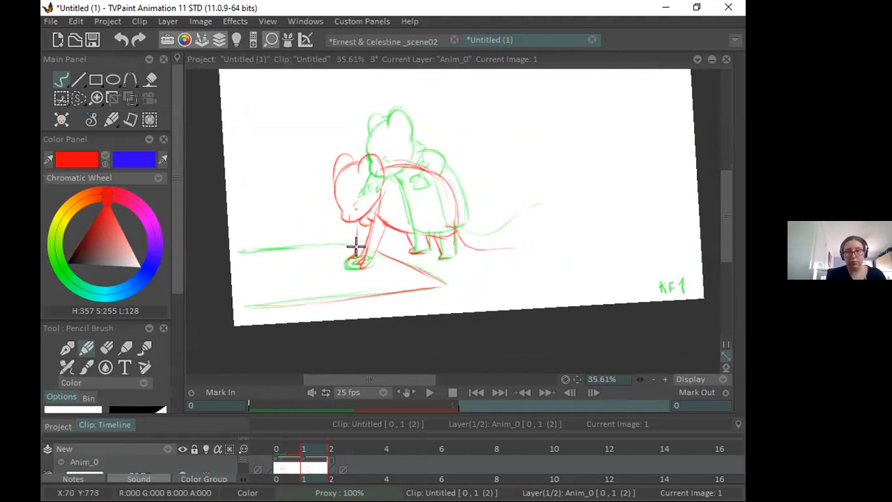
Step: Draw the round ring handle in red around the crouching figure's hands
click(662, 379)
click(662, 379)
drag(578, 379, 598, 370)
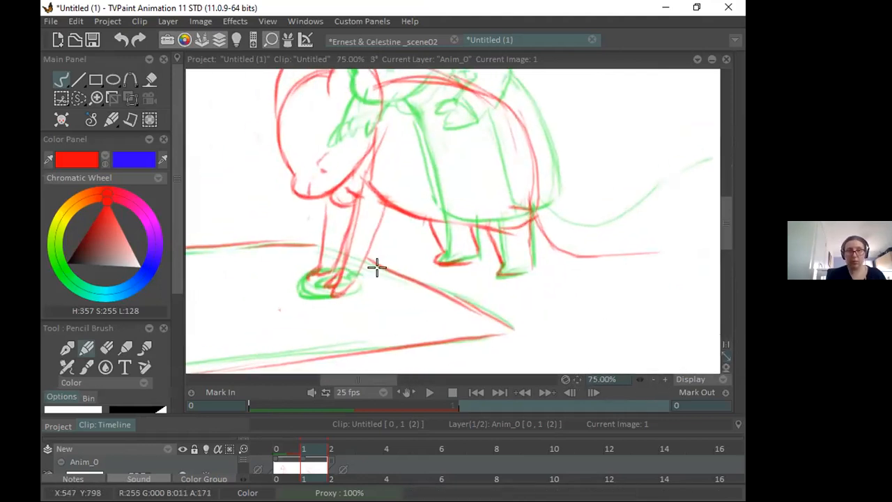
mouse_move(324, 274)
mouse_down()
mouse_move(359, 273)
mouse_move(341, 292)
mouse_up()
key(ctrl+z)
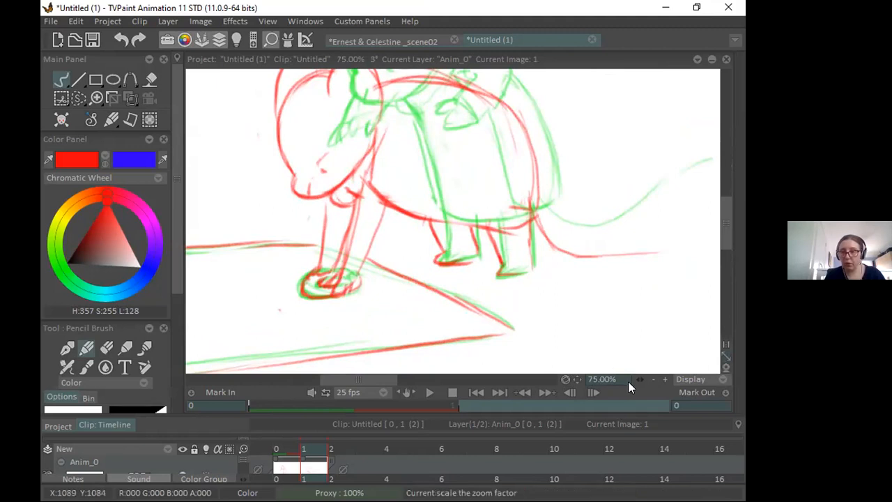
Step: Redraw the crouching figure's nearer hind leg and foot, erasing the old leg line
mouse_move(577, 379)
mouse_down()
mouse_move(591, 377)
mouse_move(585, 388)
mouse_up()
drag(538, 237, 543, 280)
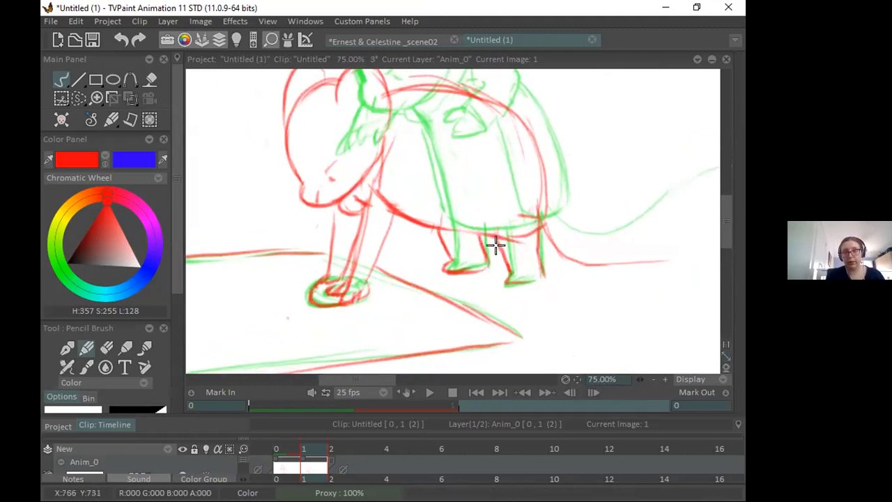
drag(490, 227, 509, 273)
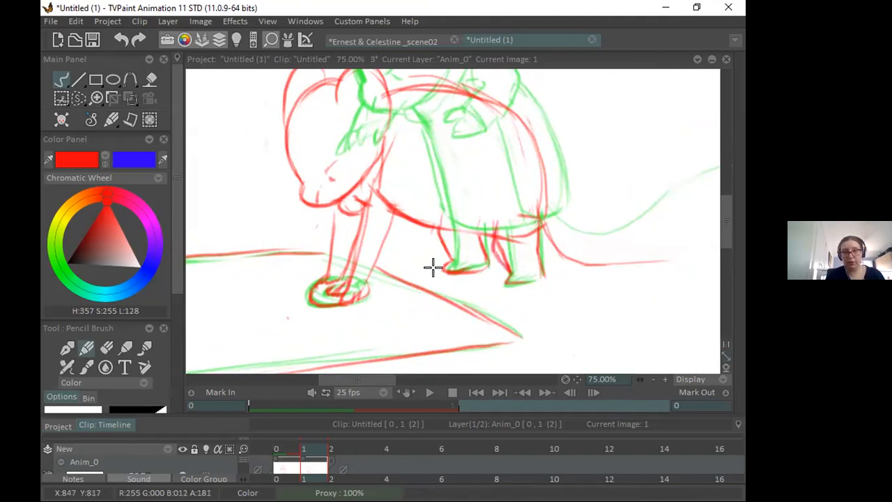
click(108, 345)
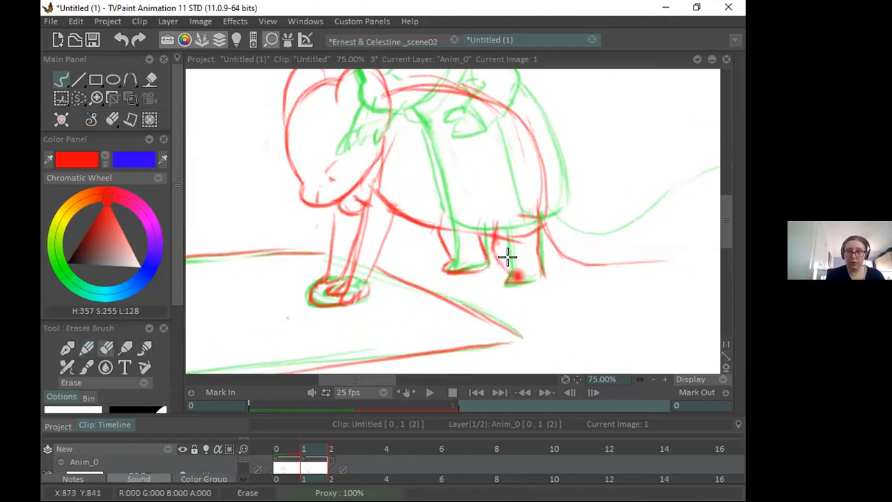
drag(317, 274, 340, 276)
click(86, 348)
mouse_move(503, 266)
mouse_down()
mouse_move(506, 276)
mouse_move(542, 281)
mouse_up()
Step: Redraw the dress hem lower, erase the leg lines overlapping it, and add a curved fold line on the dress
mouse_move(398, 209)
mouse_down()
mouse_move(484, 241)
mouse_move(534, 247)
mouse_move(524, 130)
mouse_up()
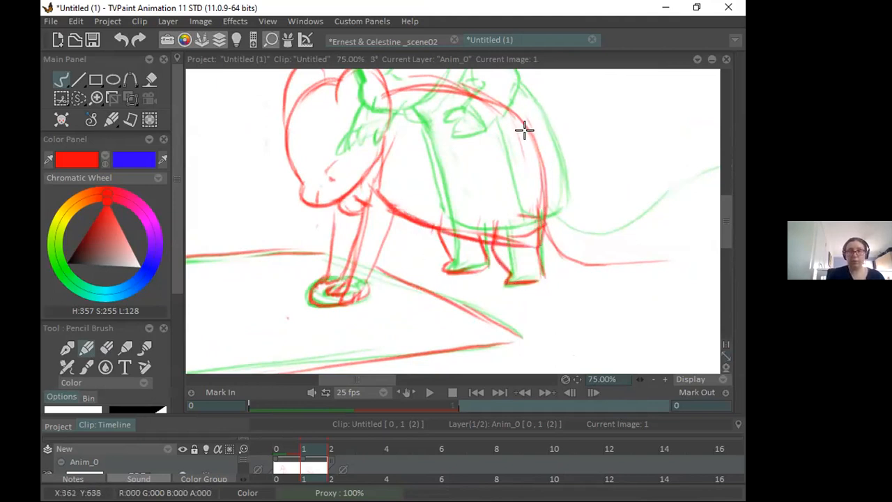
key(e)
drag(506, 223, 492, 225)
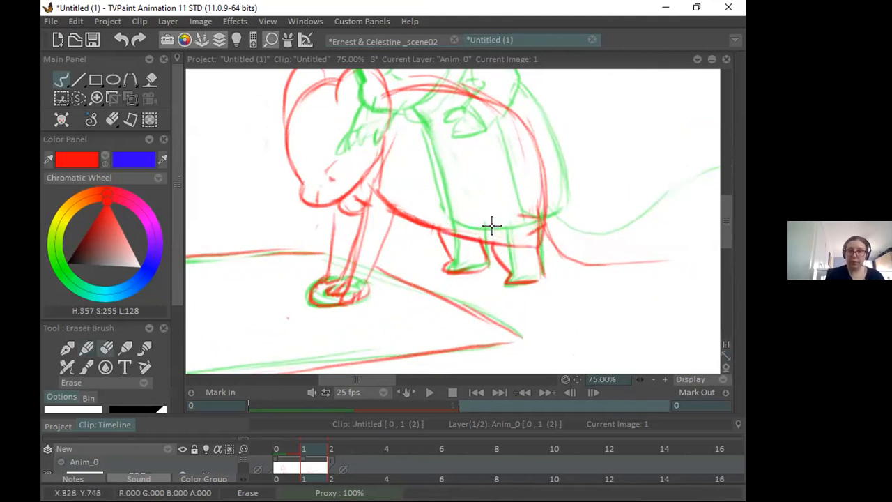
click(86, 348)
drag(494, 159, 441, 207)
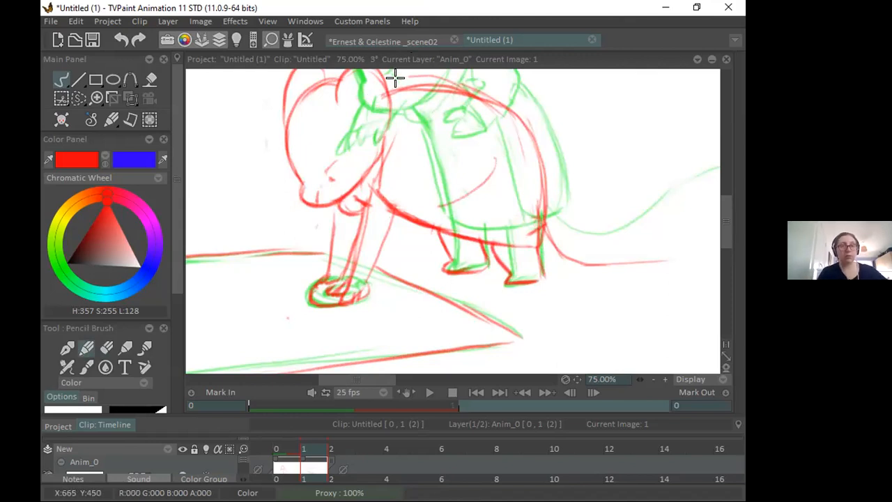
Step: Compare the standing and crouching poses on images 0 and 1 of the scene clip, and return to the sketch
click(387, 40)
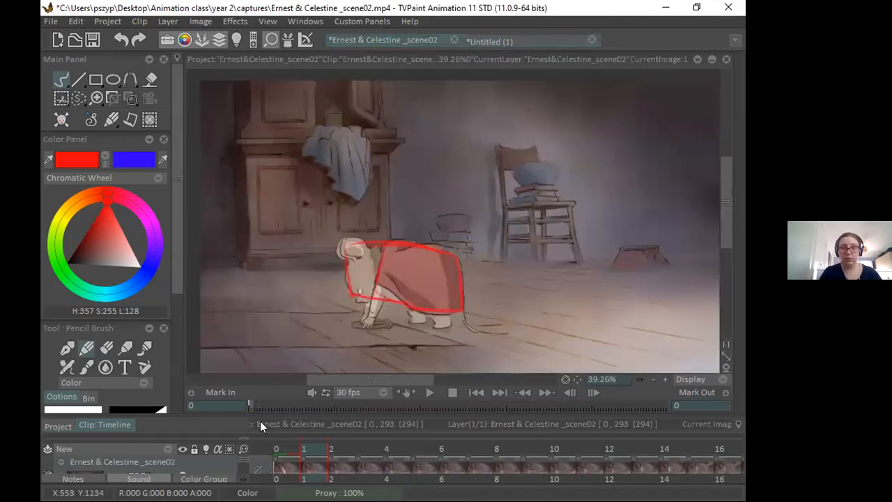
click(289, 469)
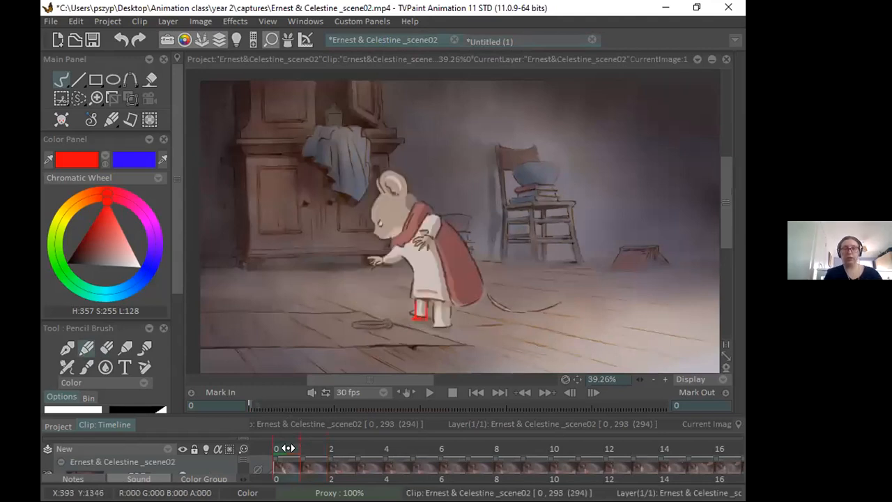
drag(288, 448, 302, 447)
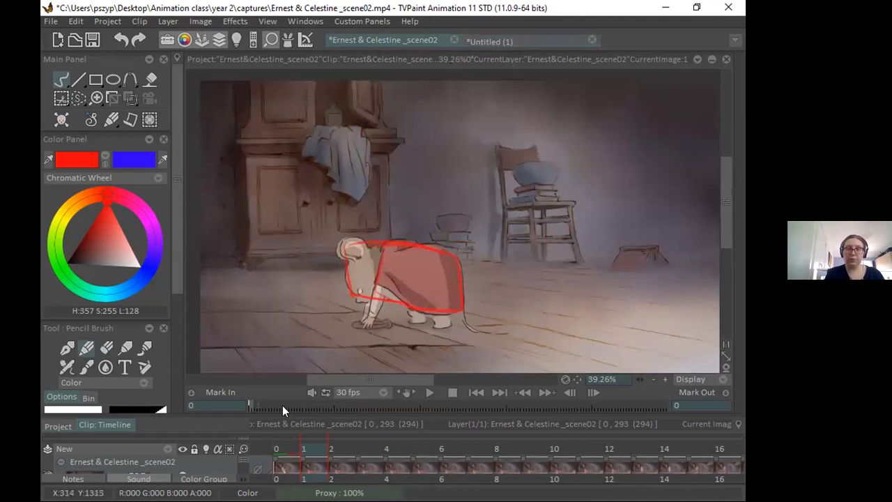
click(301, 447)
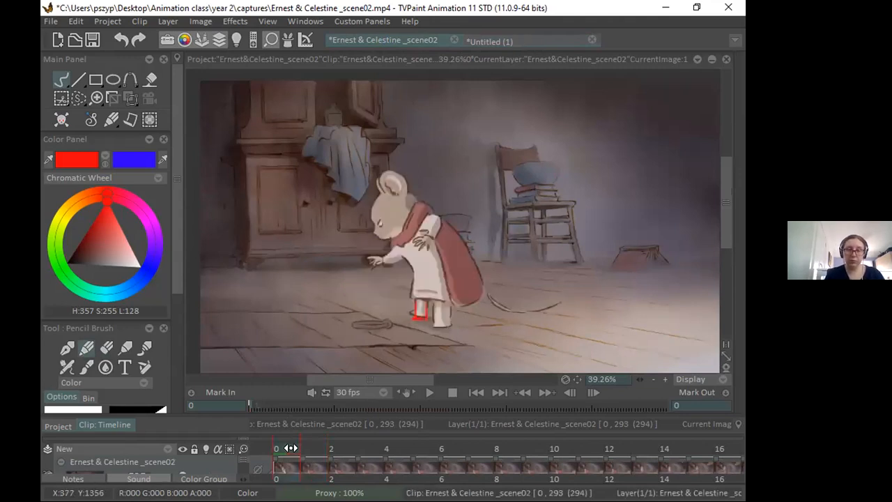
click(301, 449)
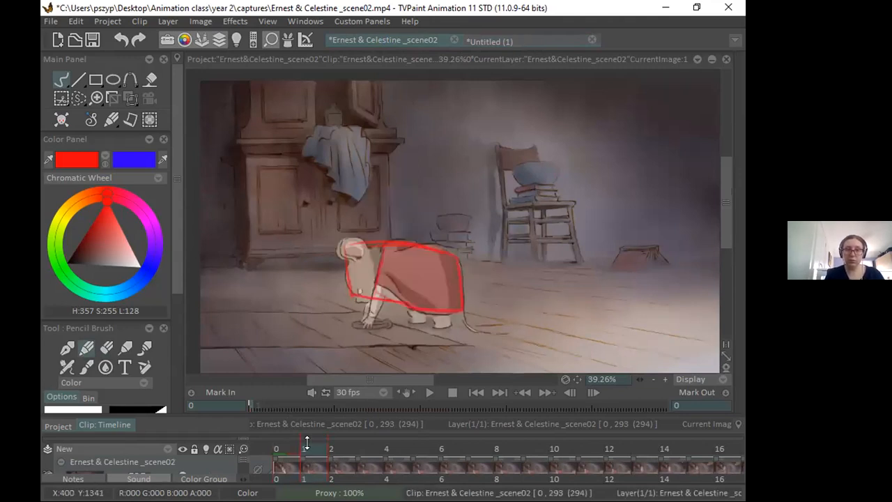
click(508, 41)
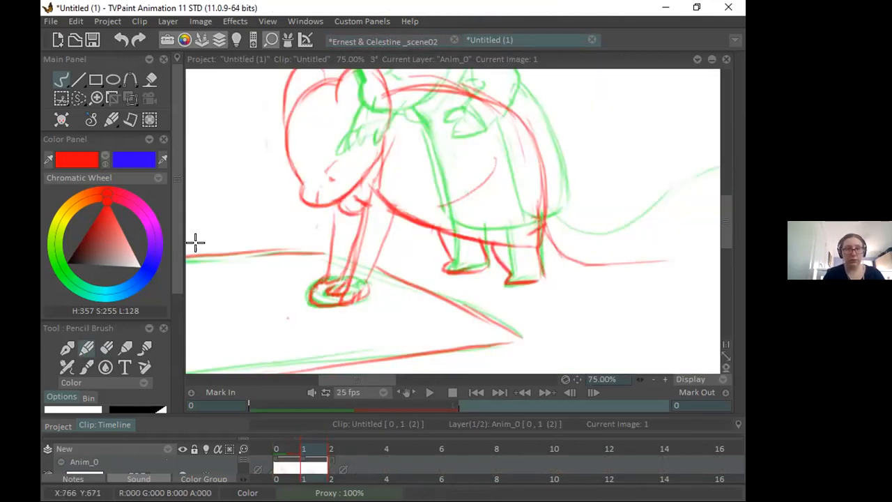
Step: Clean up the arched back line into one contour, and complete both ear outlines on the crouching head
click(106, 347)
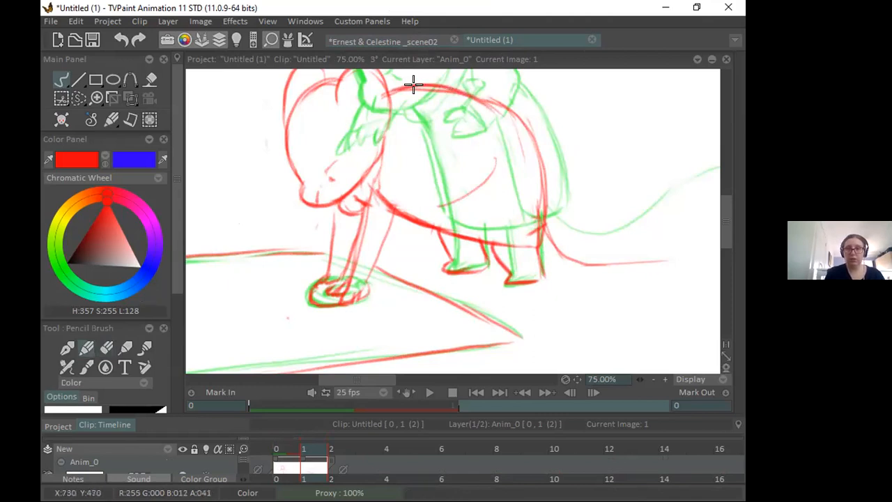
drag(526, 120, 404, 98)
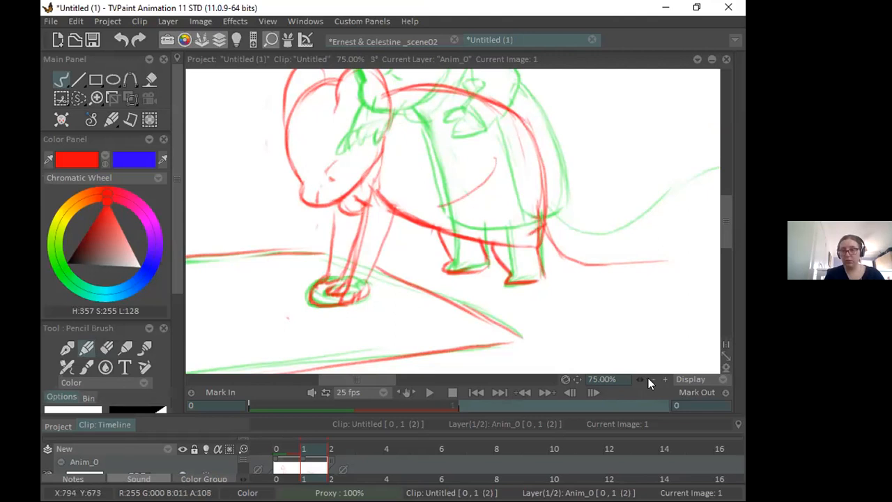
drag(577, 380, 585, 426)
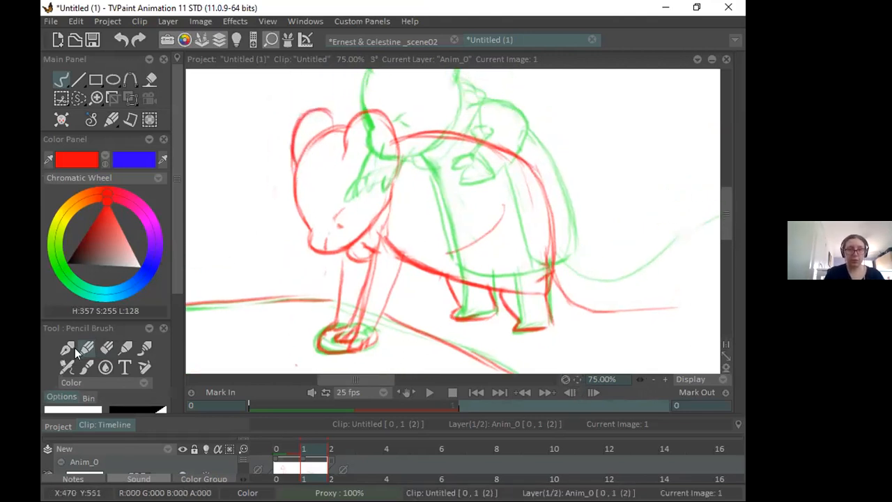
click(106, 347)
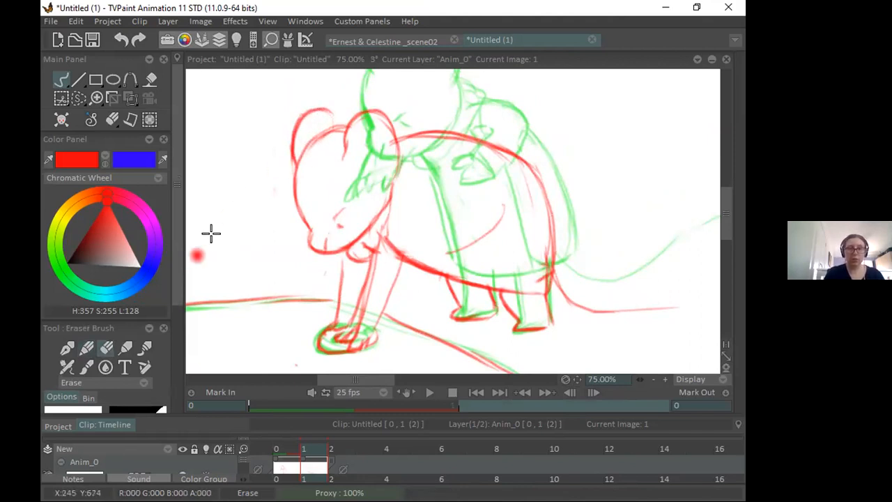
key(n)
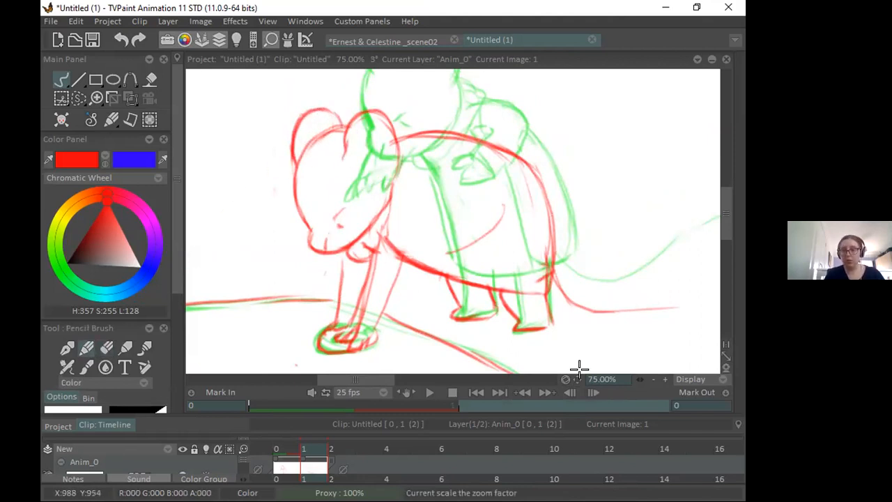
drag(576, 381, 573, 431)
mouse_move(341, 204)
mouse_down()
mouse_move(392, 186)
mouse_move(374, 186)
mouse_move(379, 234)
mouse_up()
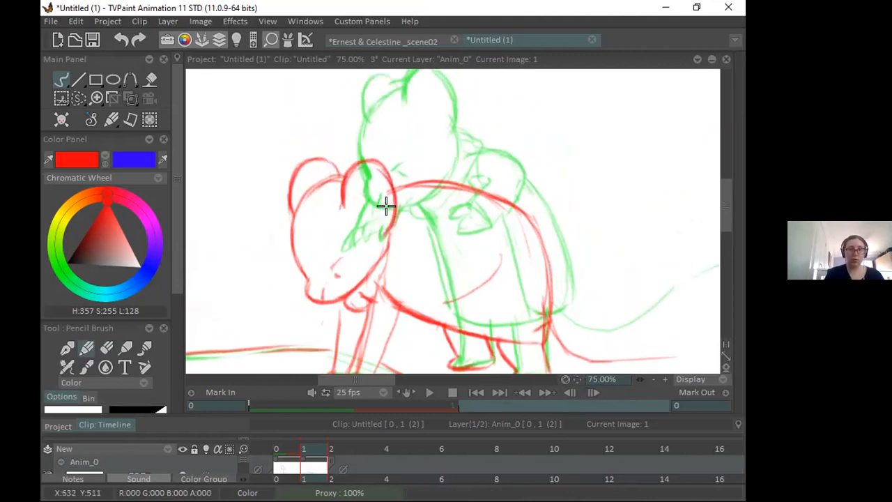
key(e)
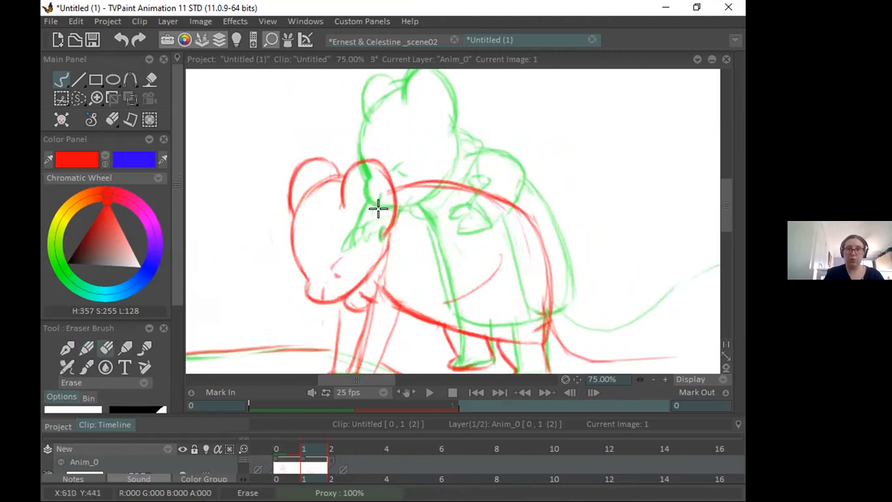
Step: Straighten the rotated canvas at 50% zoom and add a blank image 2 after the crouching pose
click(653, 380)
drag(567, 379, 565, 387)
click(325, 448)
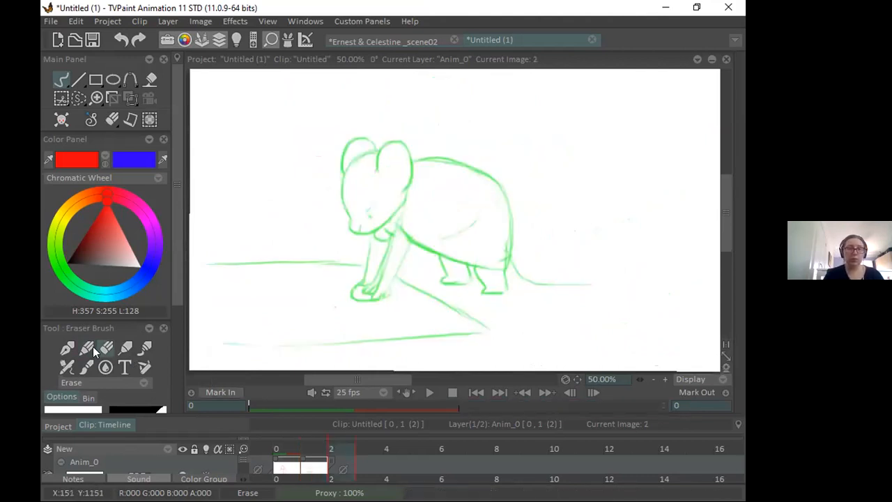
click(328, 259)
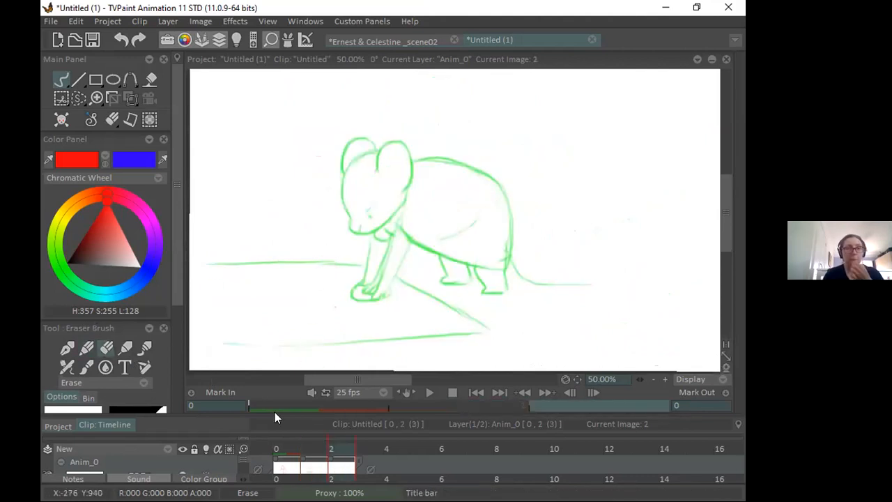
Step: Flip between images 0 and 1 to compare the two key poses, and go to the blank image 2
drag(318, 449, 290, 446)
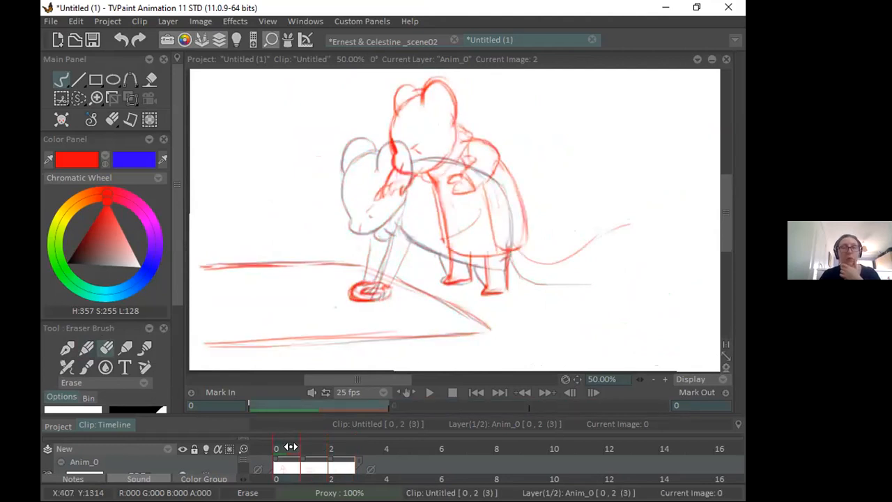
click(87, 347)
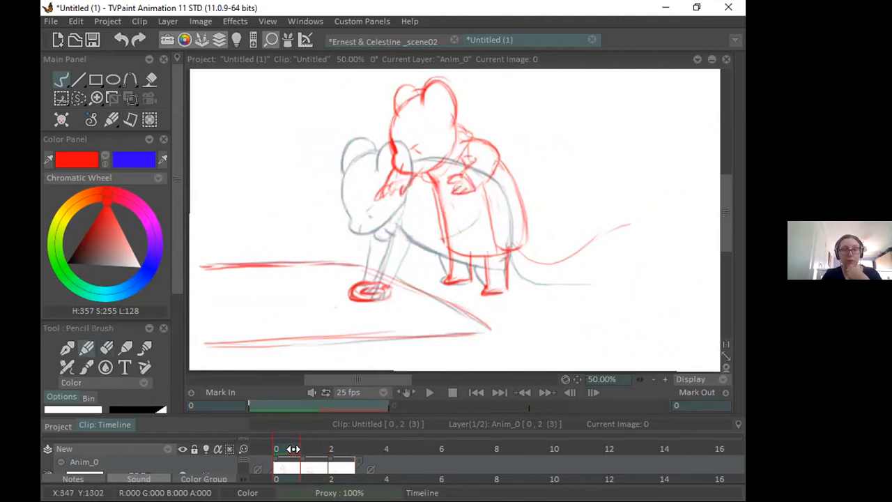
drag(294, 447, 306, 447)
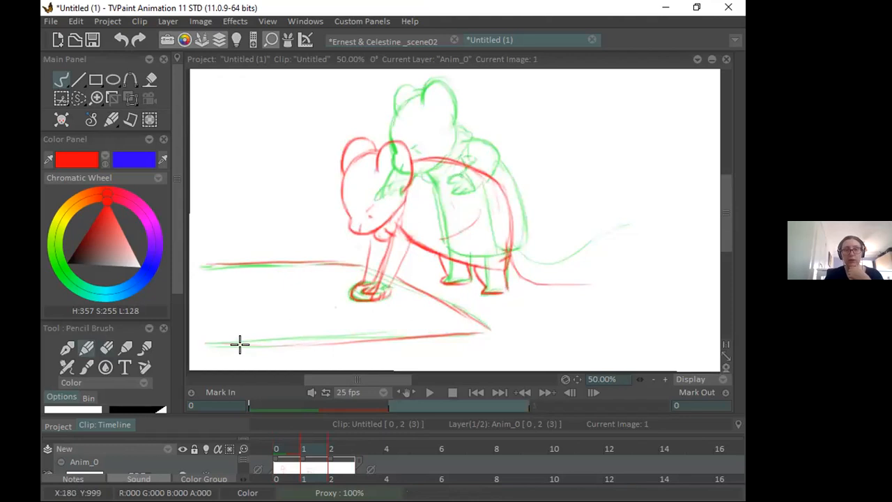
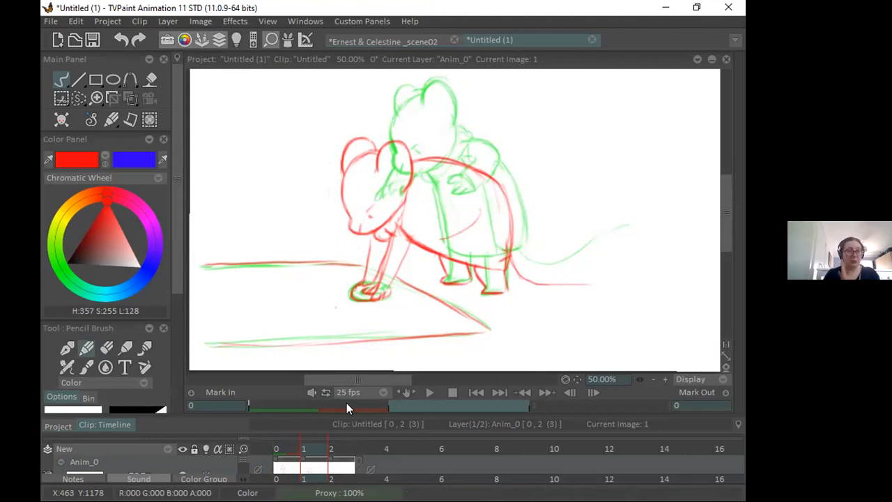
click(338, 444)
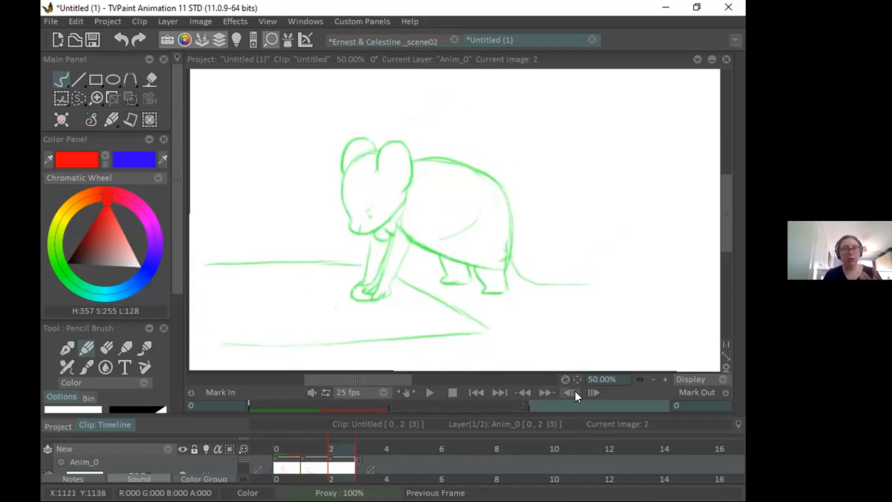
Step: Scan the scene clip around images 17 to 34 for the mouse's pose as she lifts the trapdoor
click(651, 379)
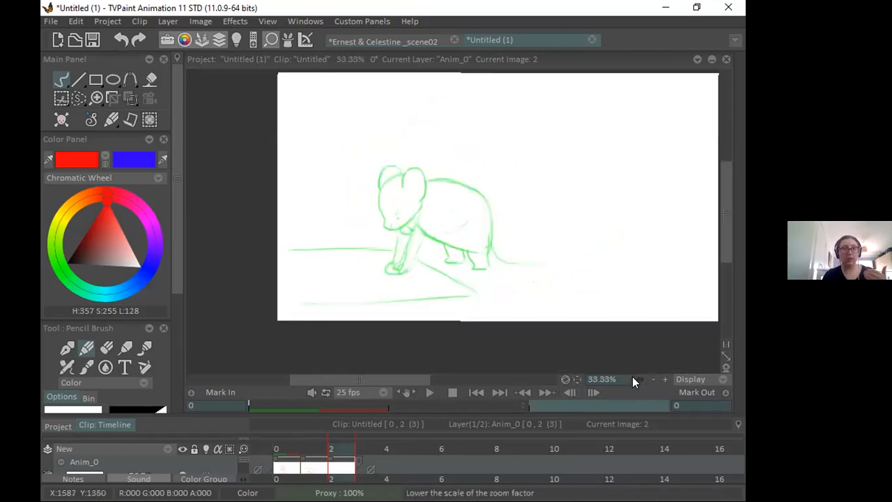
drag(572, 380, 547, 400)
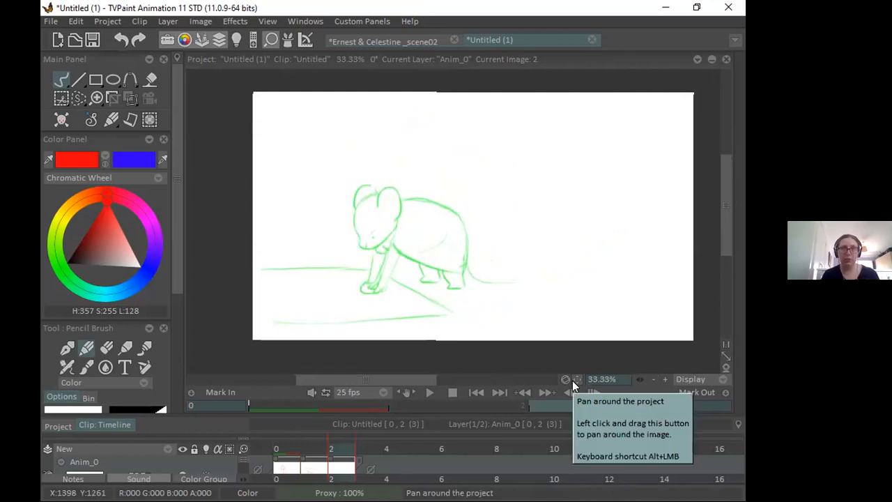
click(397, 42)
drag(328, 448, 517, 445)
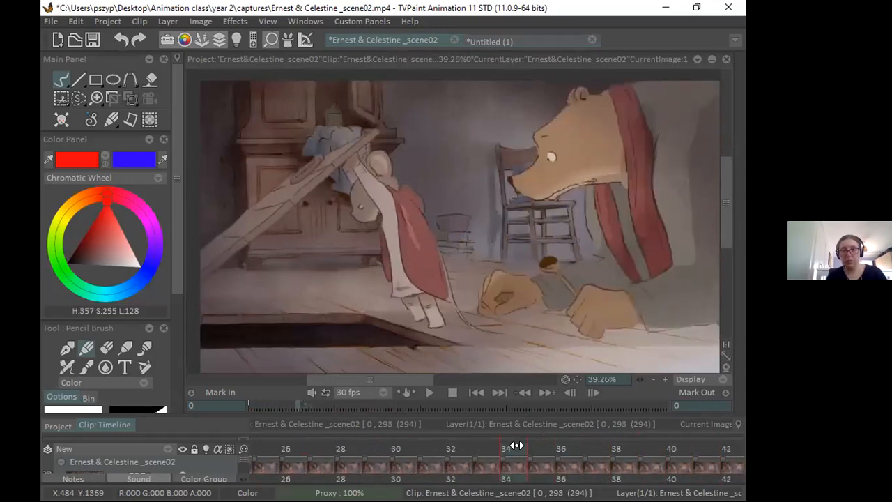
drag(460, 447, 676, 450)
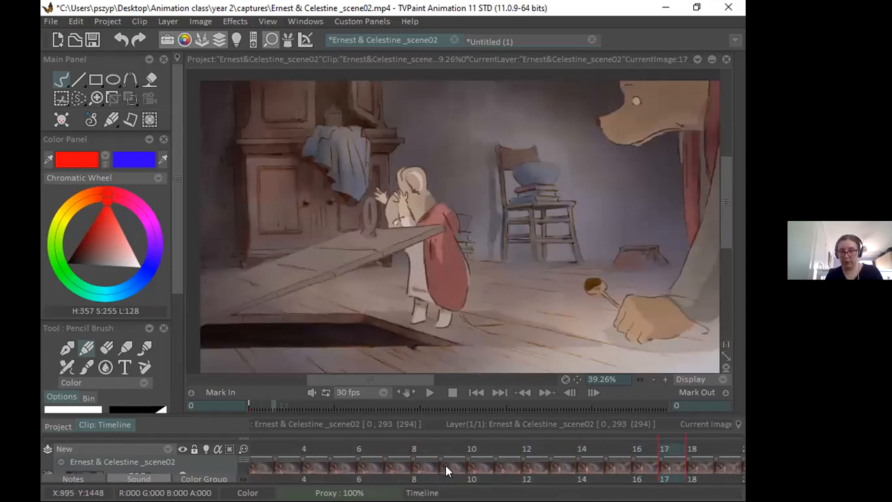
key(Right)
key(Right)
key(Right)
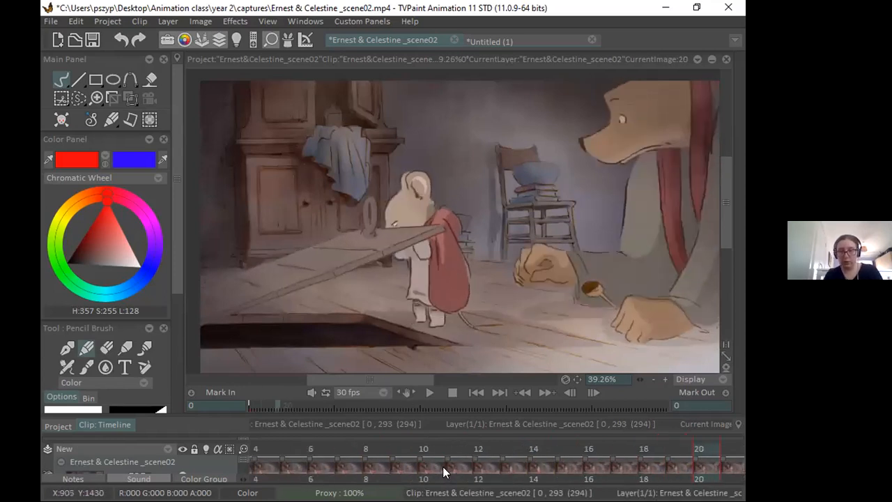
Step: Examine images 11 to 16 of the scene clip back and forth to study how the mouse raises the trapdoor
key(Left)
key(Left)
key(Left)
key(Left)
key(Left)
key(Left)
key(Left)
key(Left)
key(Left)
key(Right)
key(Right)
key(Right)
key(Right)
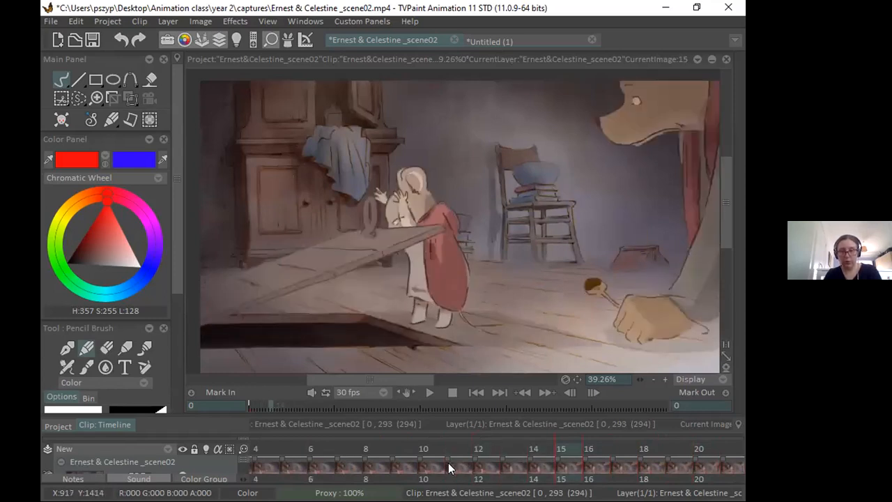
key(Left)
click(445, 451)
key(Right)
key(Right)
key(Right)
key(Right)
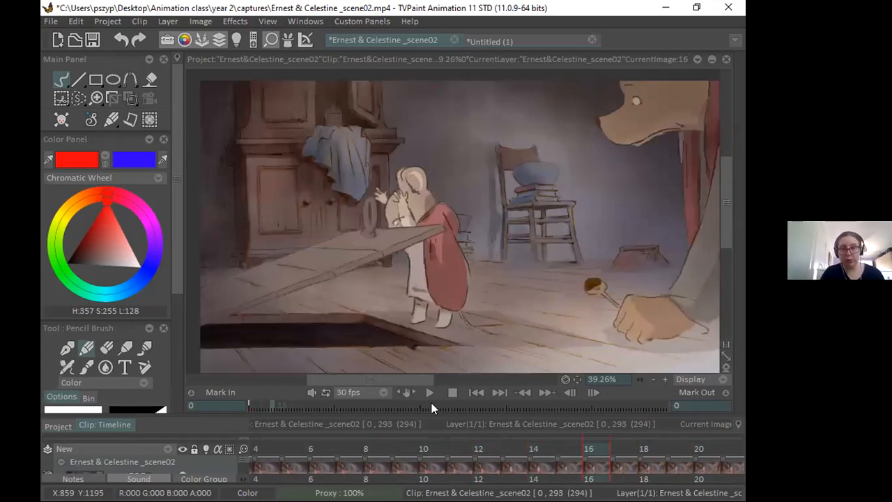
Step: Compare the mouse's poses on images 16 to 23 of the scene clip, and stop at image 20
key(Right)
key(Right)
key(Right)
key(Right)
key(Right)
key(Right)
key(Right)
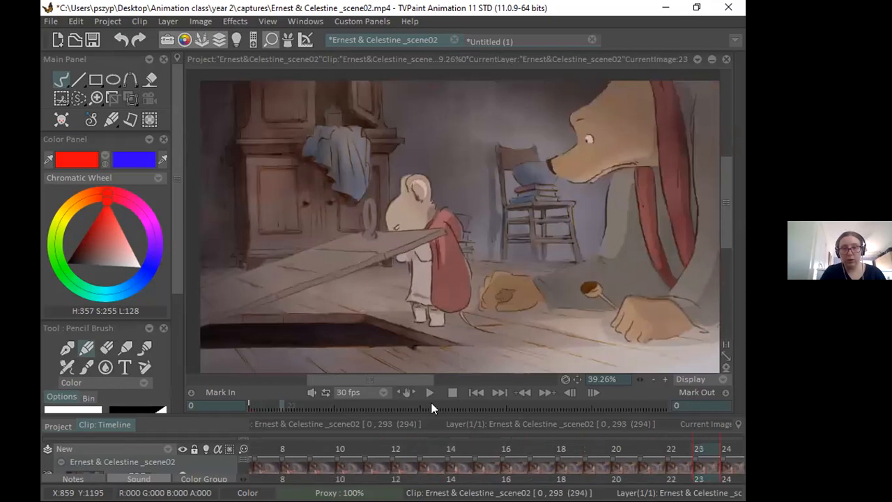
key(Left)
key(Left)
key(Left)
key(Left)
key(Right)
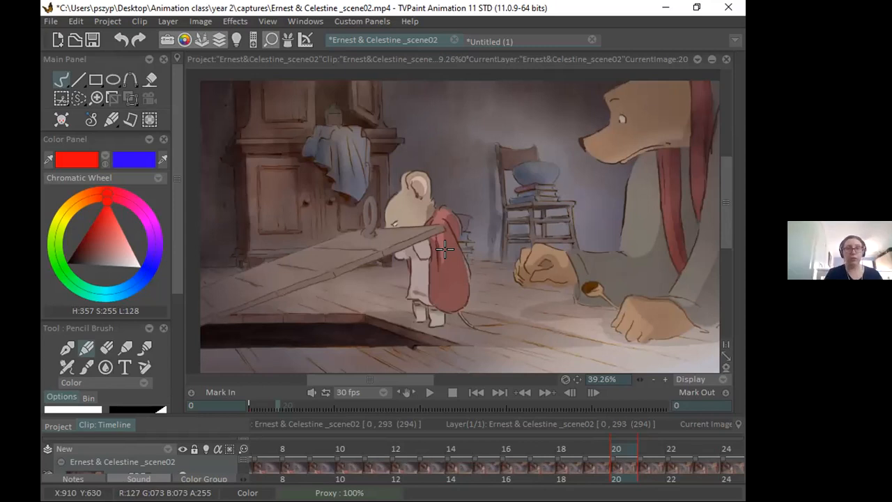
Step: Label the crouching pose on sketch image 1 as KF 2, and go to the blank image 2
click(500, 41)
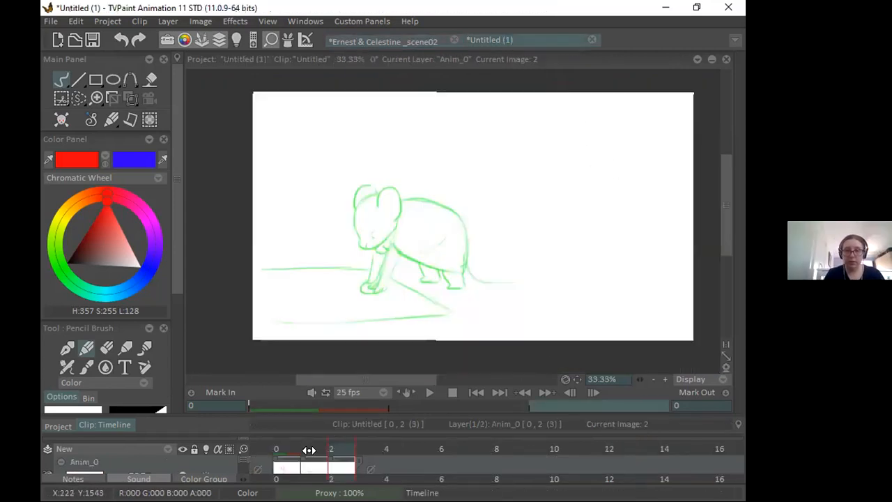
key(Right)
drag(641, 318, 676, 333)
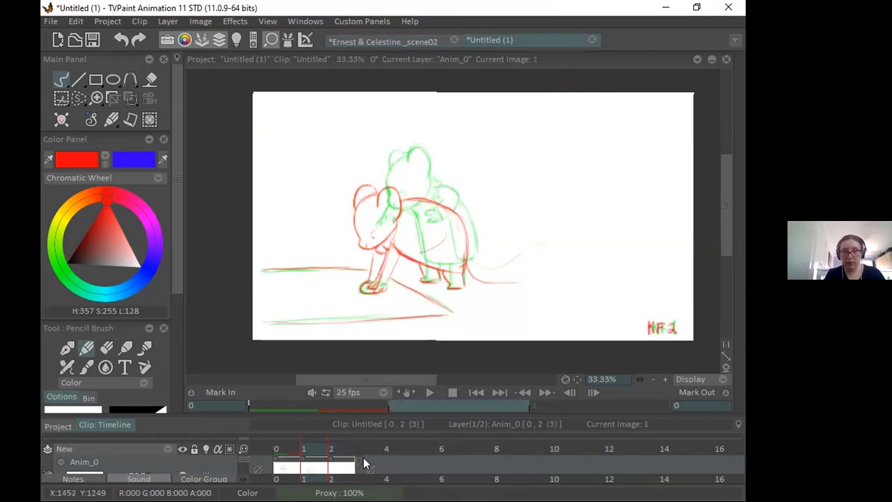
click(342, 452)
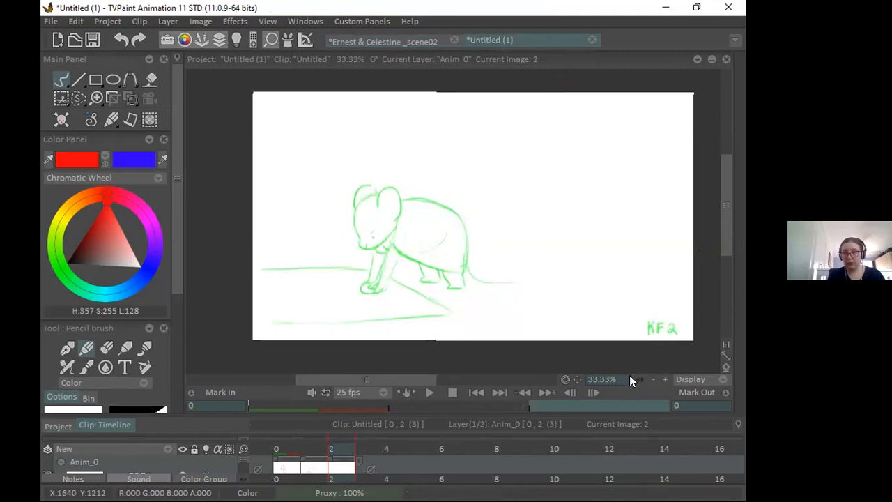
Step: Start a red trapdoor edge on sketch image 2, and mark the mouse's legs in red on image 20 of the scene clip
drag(577, 377, 574, 366)
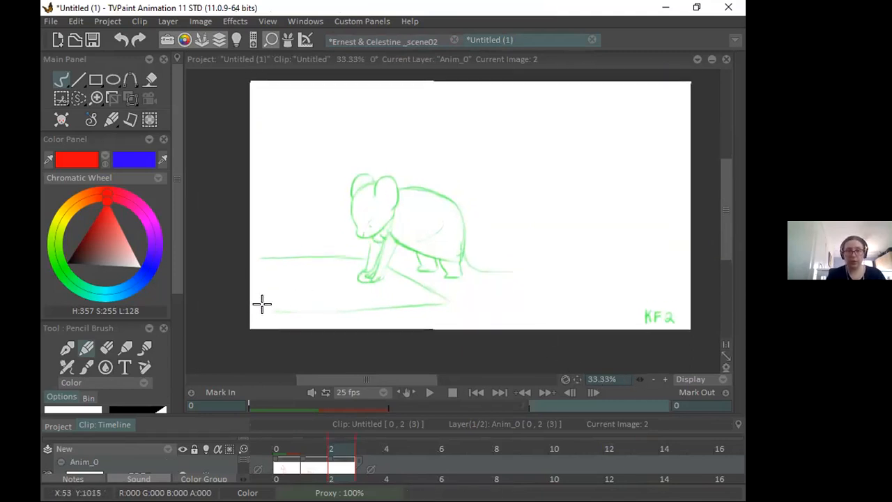
drag(283, 302, 350, 281)
click(363, 40)
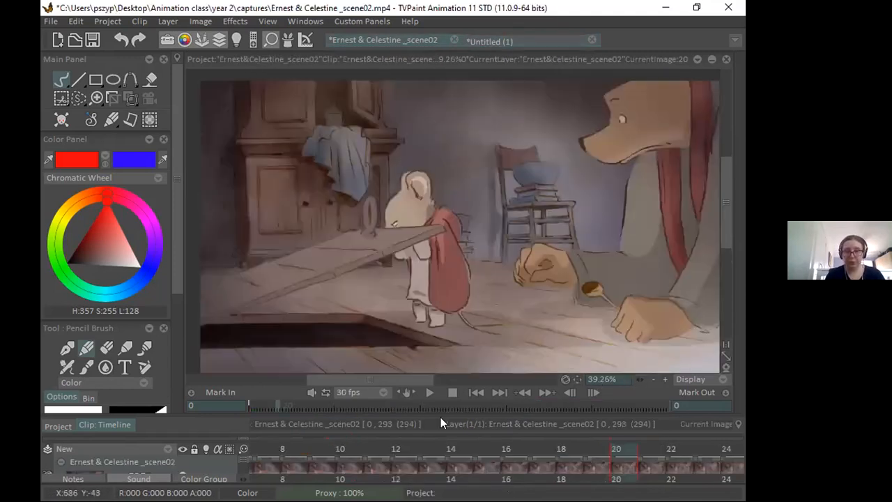
mouse_move(617, 447)
mouse_down()
mouse_move(603, 447)
mouse_move(625, 444)
mouse_up()
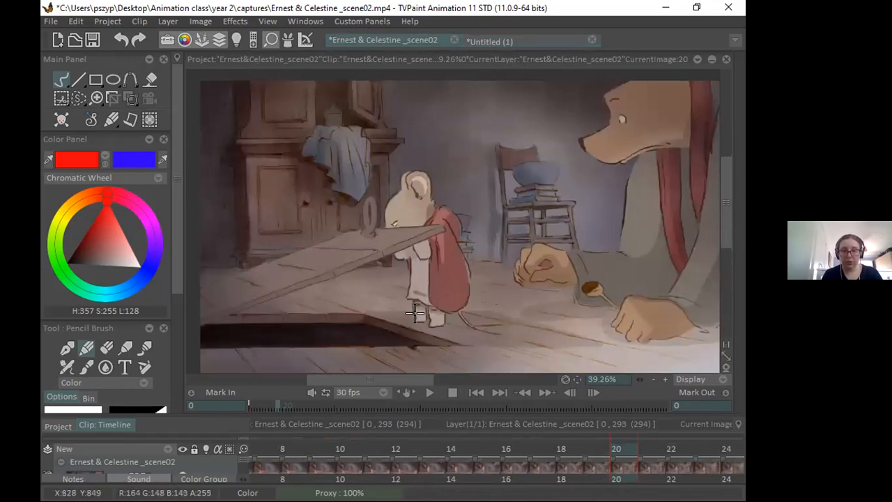
mouse_move(411, 301)
mouse_down()
mouse_move(417, 319)
mouse_move(424, 306)
mouse_move(426, 319)
mouse_move(442, 305)
mouse_up()
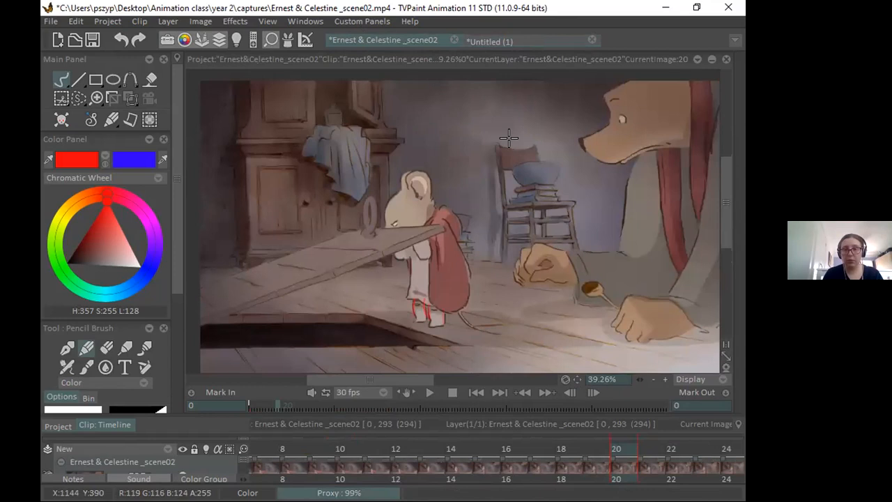
click(529, 40)
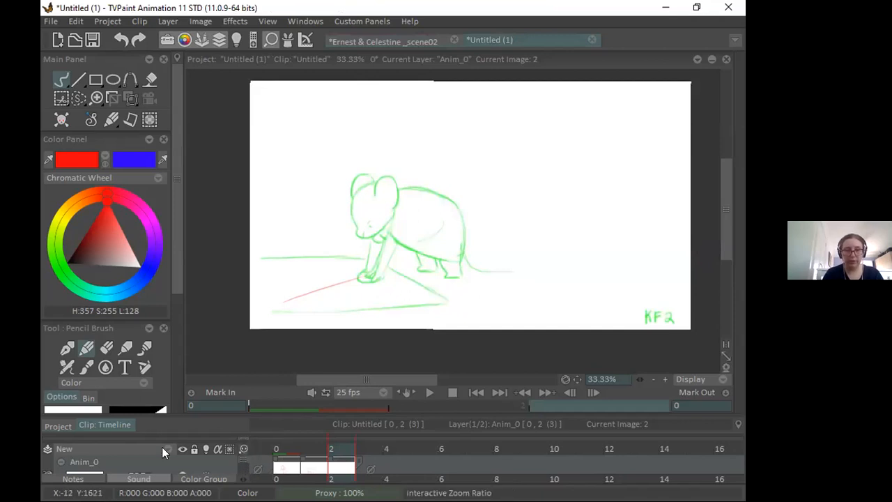
Step: Set the light table to show the drawing two images back instead of the directly previous one
click(205, 449)
click(282, 383)
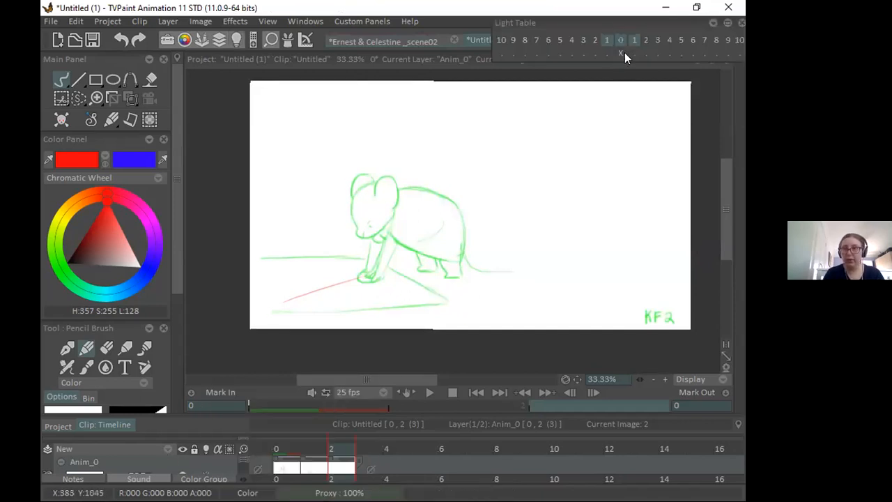
click(713, 23)
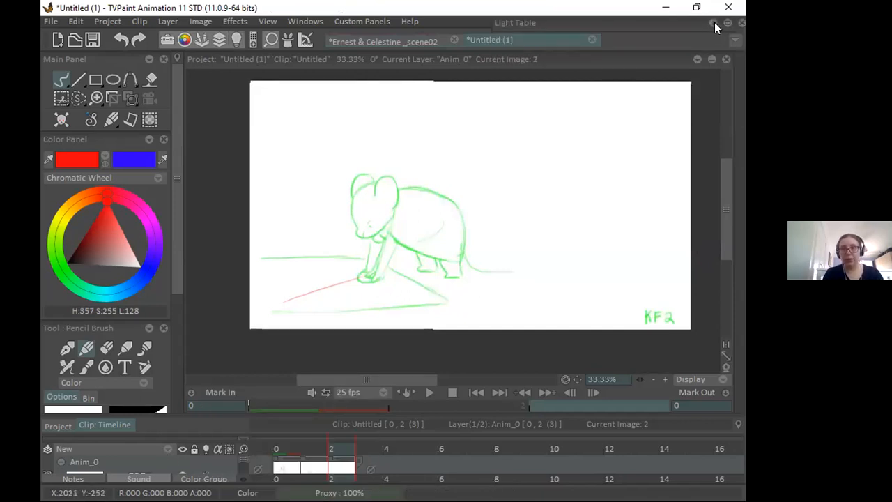
click(713, 24)
click(596, 53)
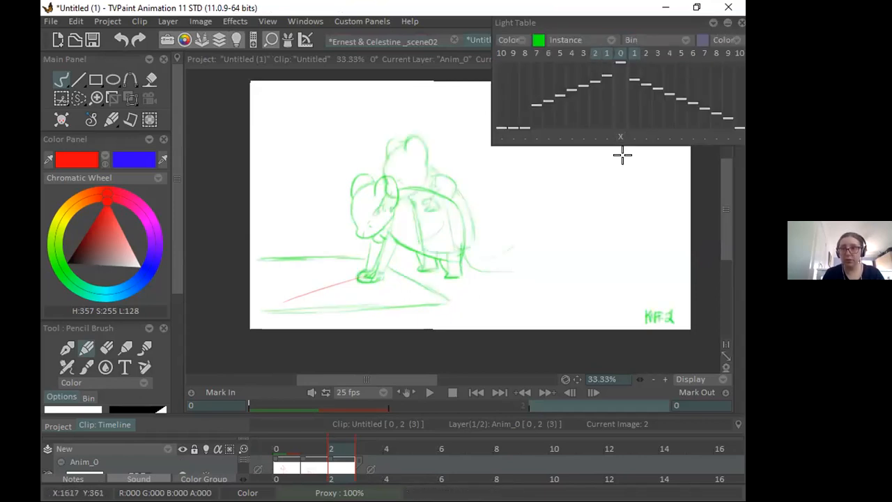
click(606, 52)
drag(655, 31, 664, 24)
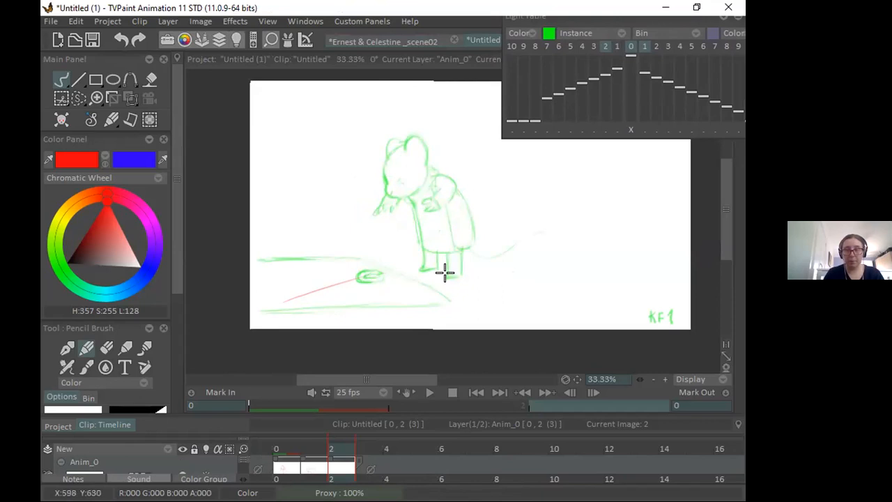
Step: Trace the mouse's front leg in red over the standing pose at 50% zoom
click(665, 379)
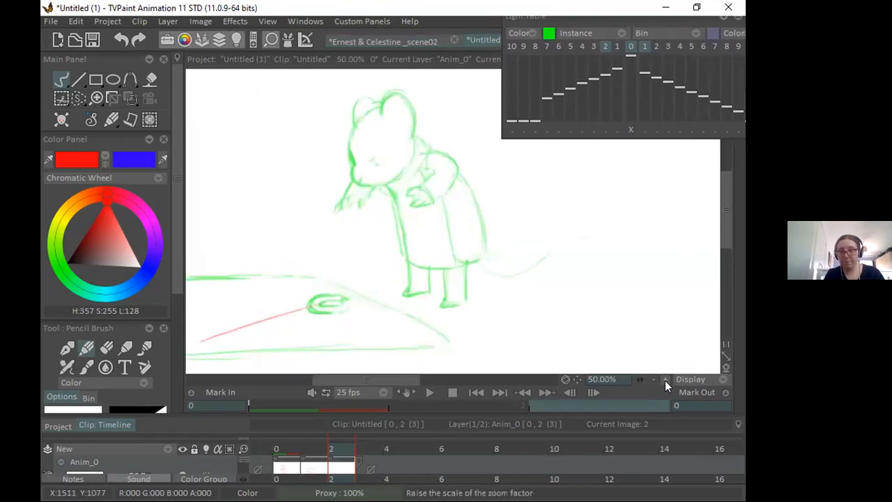
click(579, 377)
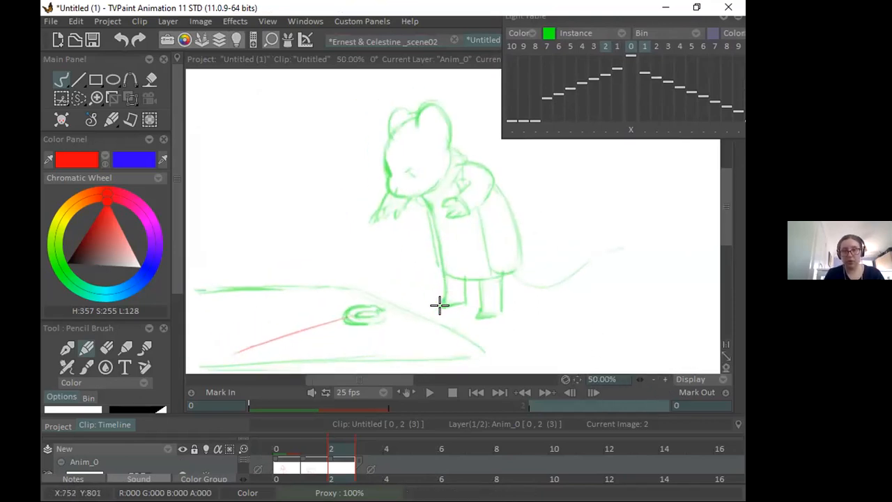
drag(441, 271, 444, 305)
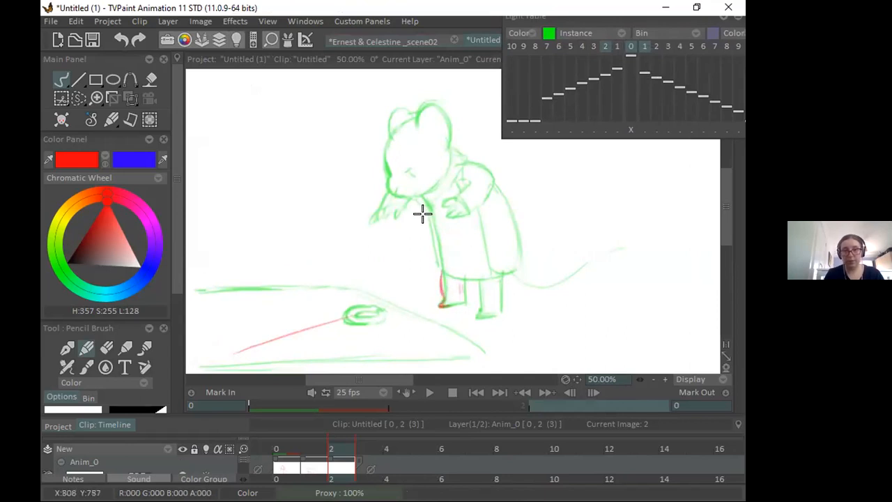
Step: Rough in the near, upper and far edges of the raised trapdoor in red in front of the mouse
drag(204, 365, 433, 239)
mouse_move(357, 196)
mouse_down()
mouse_move(432, 230)
mouse_move(353, 187)
mouse_move(450, 226)
mouse_move(347, 185)
mouse_move(376, 195)
mouse_move(322, 194)
mouse_move(465, 218)
mouse_up()
key(ctrl+z)
key(ctrl+z)
drag(466, 222, 436, 241)
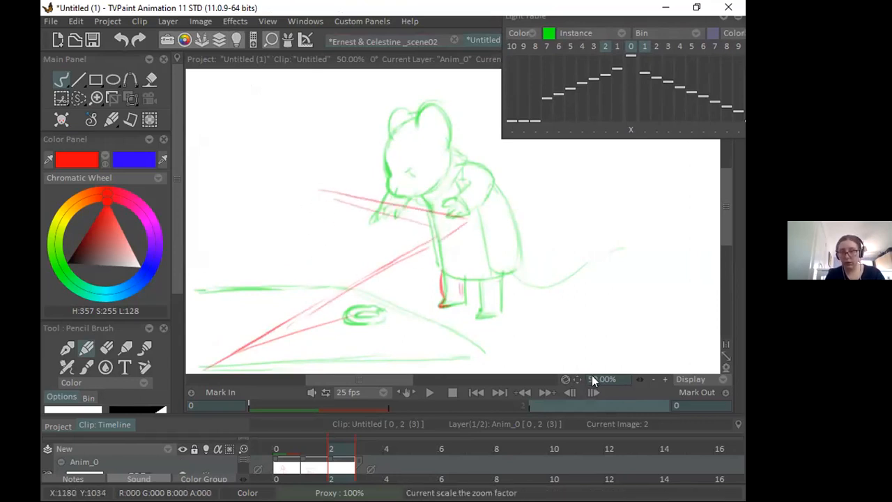
drag(577, 379, 639, 374)
drag(383, 185, 244, 281)
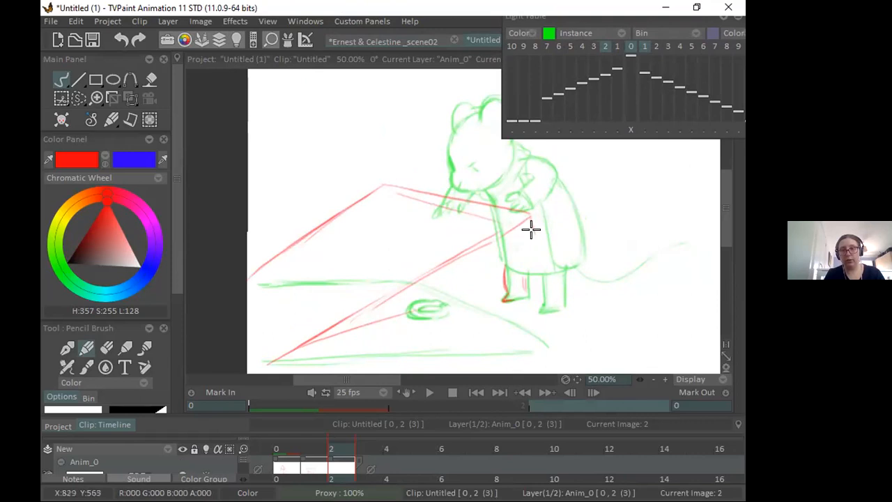
mouse_move(523, 223)
mouse_down()
mouse_move(314, 359)
mouse_move(414, 294)
mouse_move(292, 357)
mouse_move(425, 283)
mouse_up()
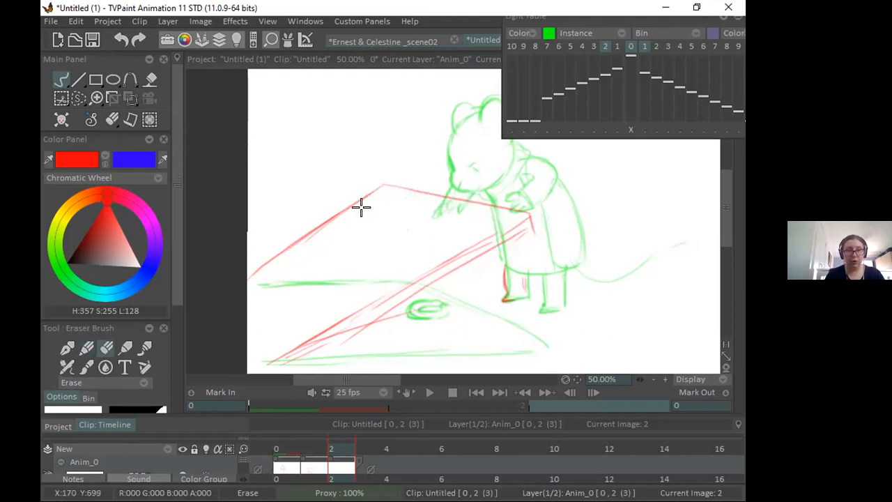
Step: Erase the overlapping lines along the trapdoor's near edge, and redraw it as two converging lines showing the board's thickness
drag(508, 215, 275, 368)
mouse_move(524, 249)
mouse_down()
mouse_move(526, 230)
mouse_move(394, 310)
mouse_up()
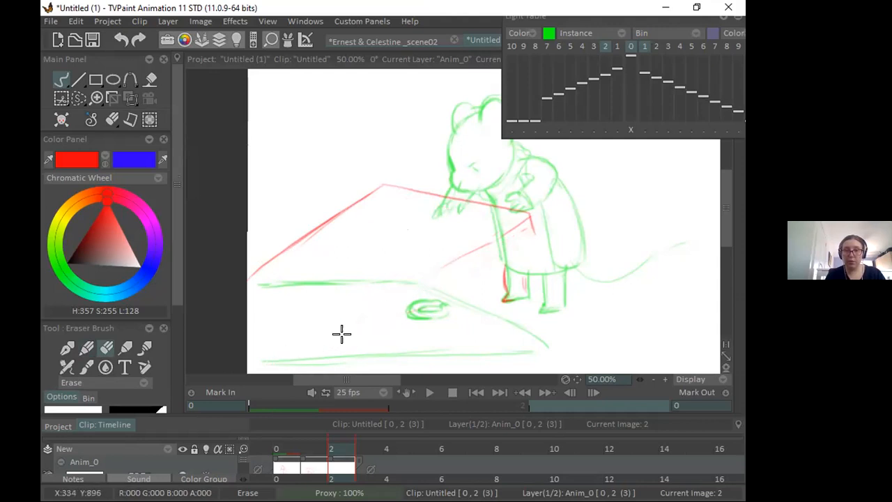
click(86, 347)
click(262, 363)
shift+click(530, 226)
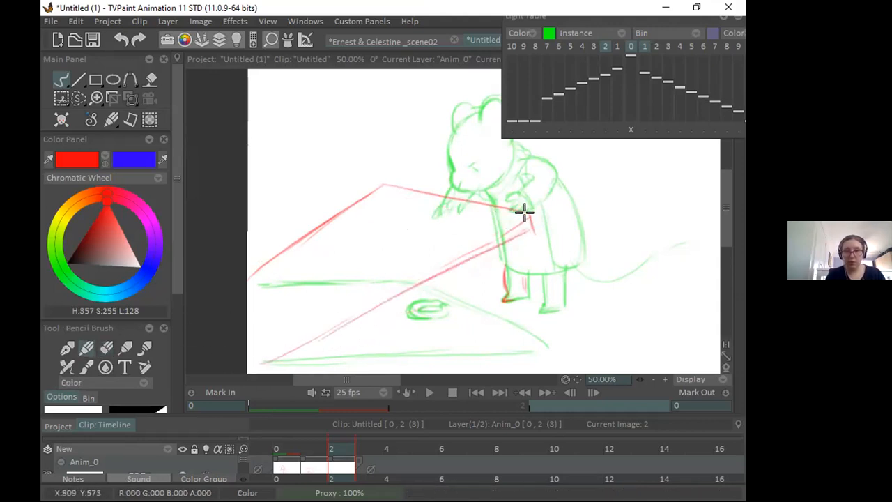
key(ctrl+z)
mouse_move(524, 215)
mouse_down()
mouse_move(500, 224)
mouse_move(524, 214)
mouse_up()
drag(262, 360, 352, 300)
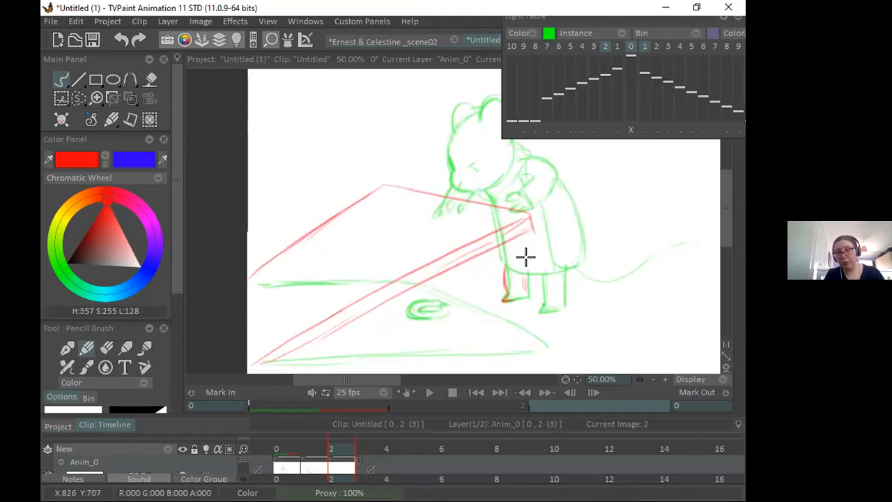
Step: Outline the mouse's second leg and the front of her head in red, checking them against image 20 of the scene clip
mouse_move(540, 275)
mouse_down()
mouse_move(539, 299)
mouse_move(563, 306)
mouse_up()
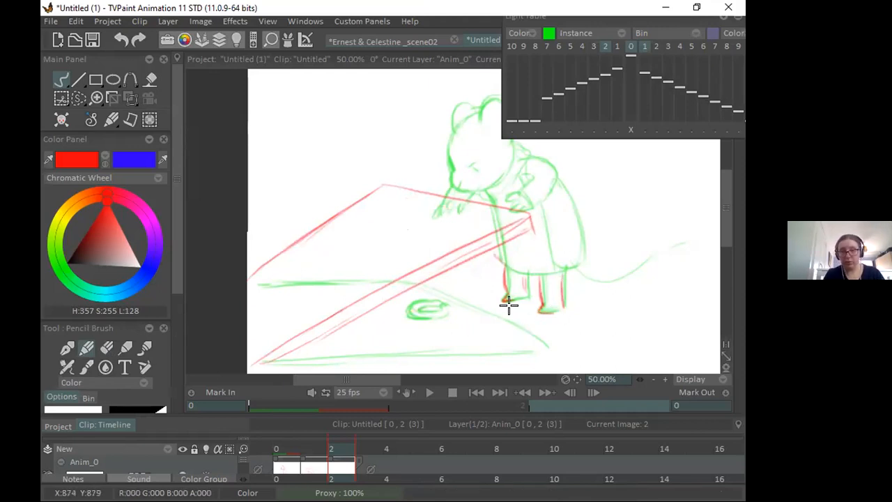
click(411, 42)
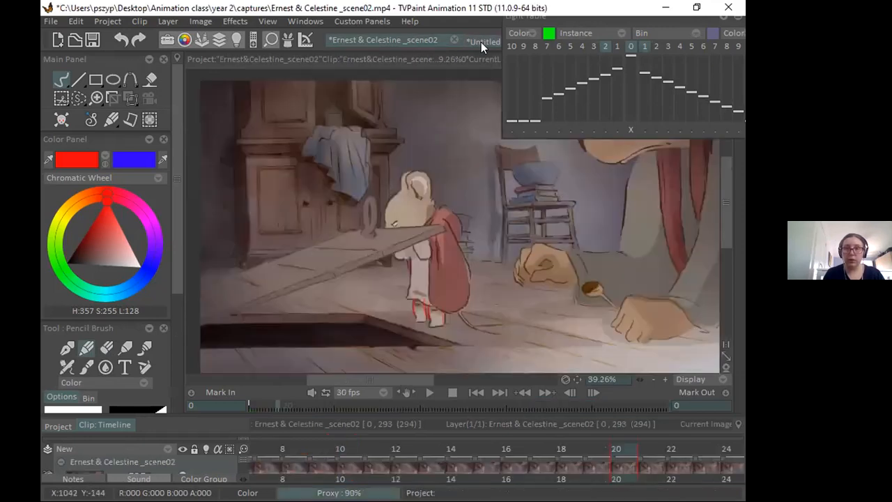
click(482, 41)
drag(448, 139, 446, 185)
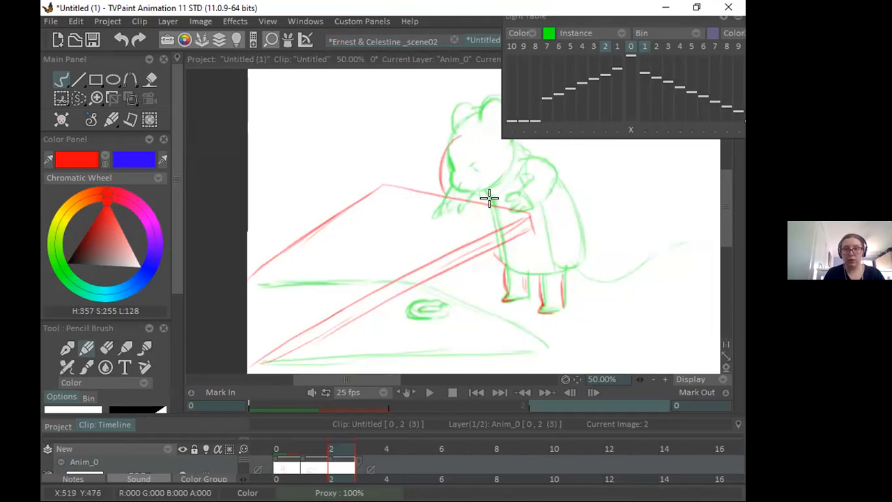
click(421, 41)
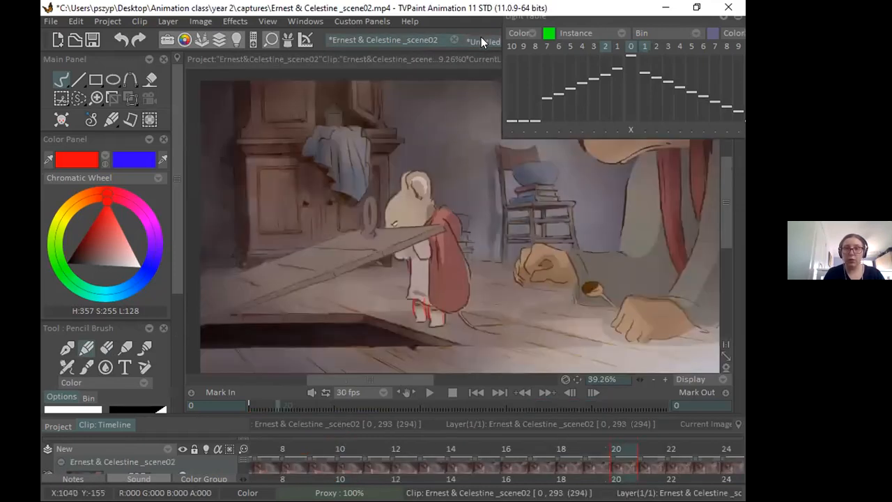
click(482, 40)
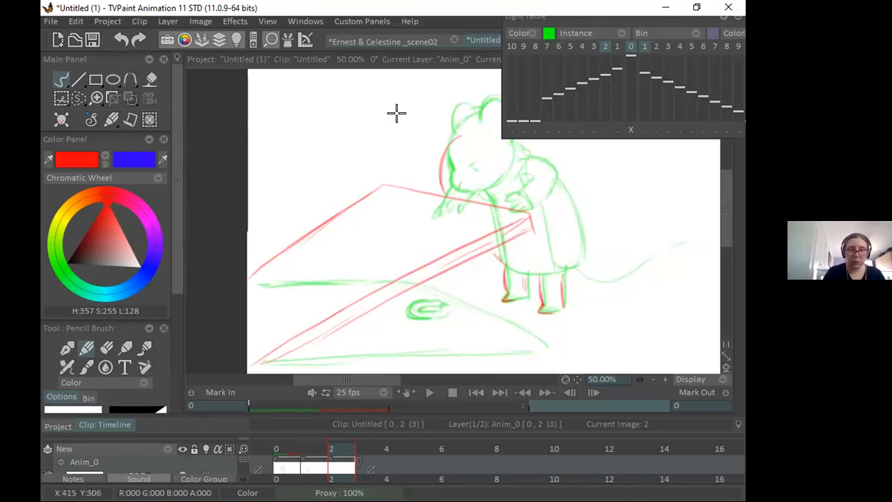
Step: Collapse the light table and erase the red lines of the trapdoor's near edge and the adjoining end of its upper edge
mouse_move(683, 23)
mouse_down()
mouse_move(667, 31)
mouse_move(677, 18)
mouse_up()
click(706, 33)
drag(577, 379, 584, 353)
click(114, 343)
mouse_move(472, 193)
mouse_down()
mouse_move(441, 191)
mouse_move(464, 191)
mouse_move(510, 216)
mouse_move(517, 199)
mouse_move(432, 242)
mouse_move(501, 224)
mouse_move(429, 259)
mouse_move(368, 271)
mouse_move(238, 349)
mouse_up()
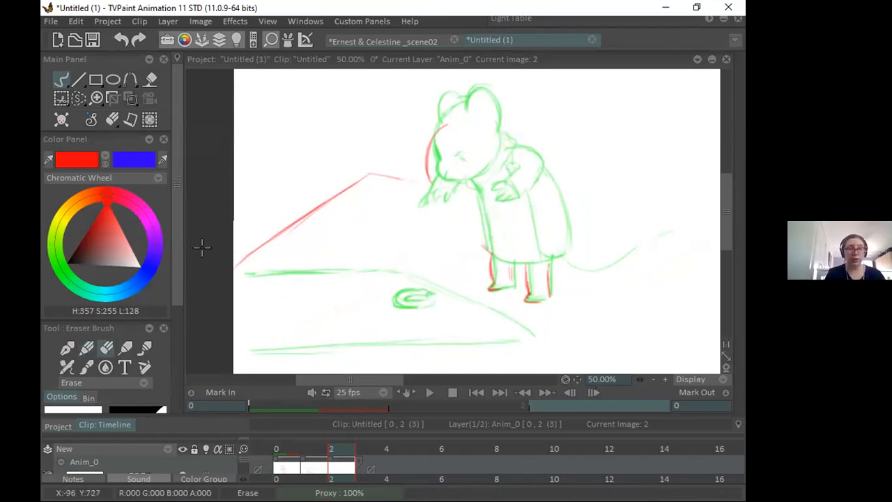
Step: Redraw the trapdoor's upper edge in red and its near edge as two lines meeting at the mouse's chest
drag(380, 173, 465, 196)
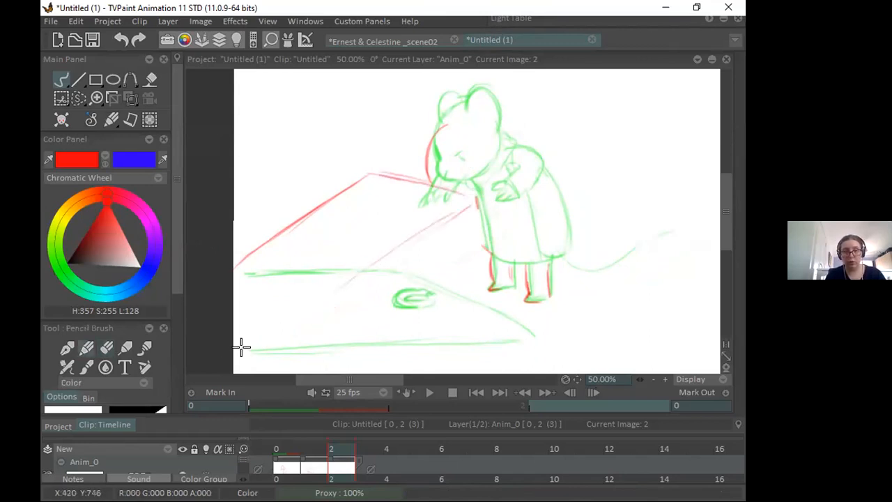
drag(471, 195, 446, 215)
drag(249, 342, 477, 200)
mouse_move(282, 339)
mouse_down()
mouse_move(478, 202)
mouse_move(490, 227)
mouse_up()
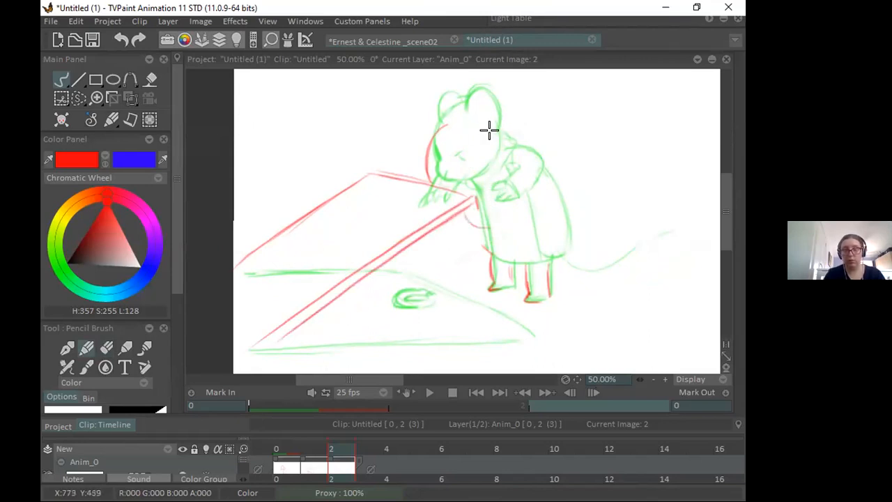
Step: Rough in the mouse's back and hand in red, checking the pose against image 20 of the scene clip
drag(510, 149, 548, 251)
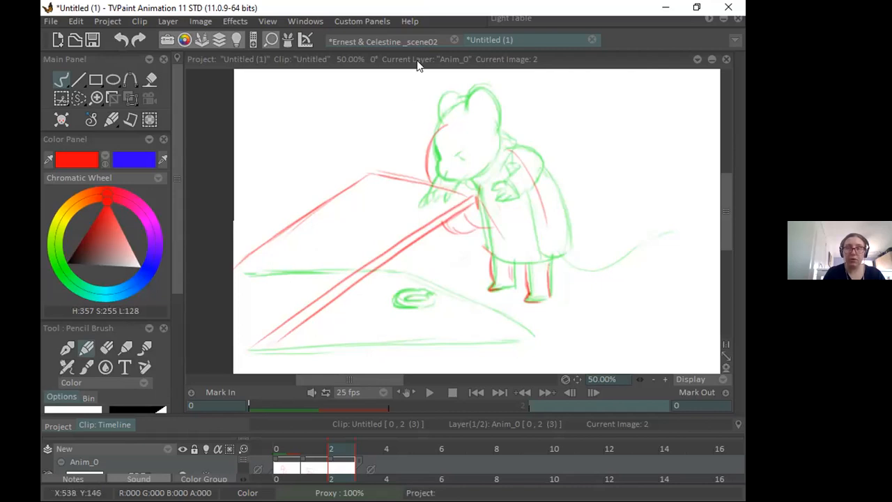
key(j)
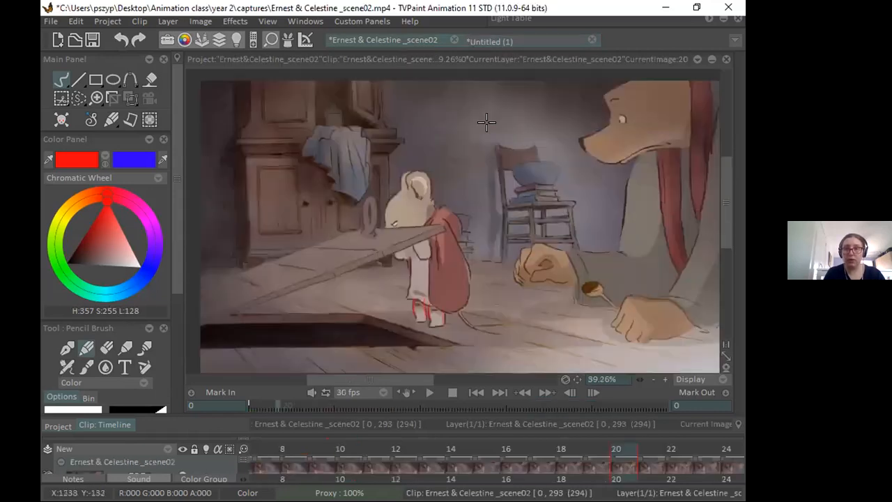
key(j)
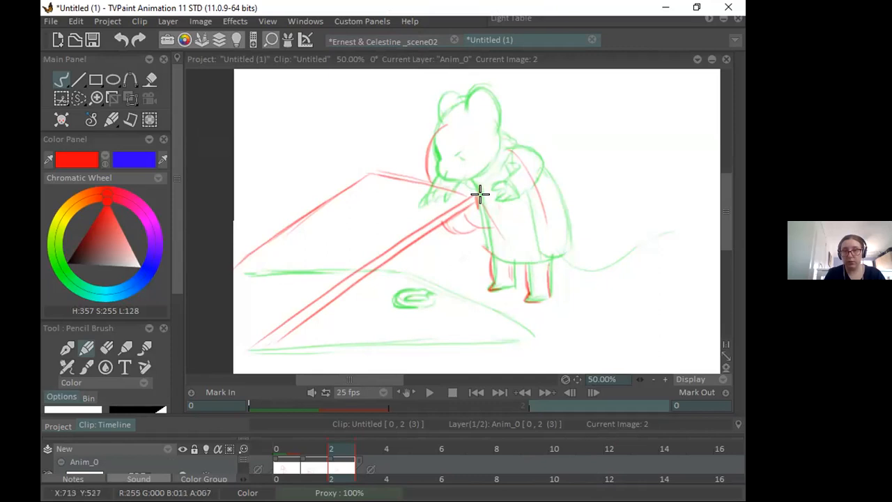
Step: Raise the trapdoor's free end by redrawing its upper and near edges in red up to the mouse's chin, erasing the overlapping old lines
mouse_move(417, 227)
mouse_down()
mouse_move(480, 184)
mouse_move(438, 227)
mouse_up()
key(ctrl+z)
drag(476, 182, 409, 233)
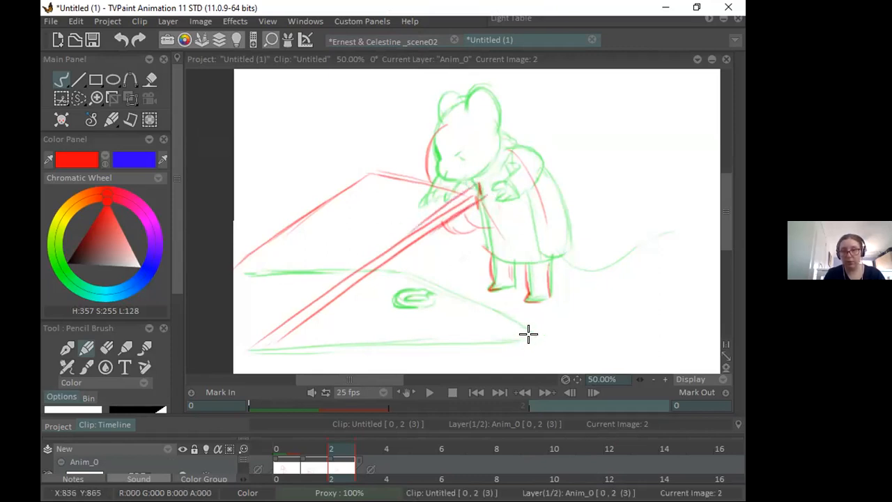
mouse_move(449, 218)
mouse_down()
mouse_move(492, 192)
mouse_move(487, 175)
mouse_up()
mouse_move(379, 167)
mouse_down()
mouse_move(486, 183)
mouse_move(395, 163)
mouse_move(486, 187)
mouse_move(407, 237)
mouse_up()
key(ctrl+z)
click(106, 347)
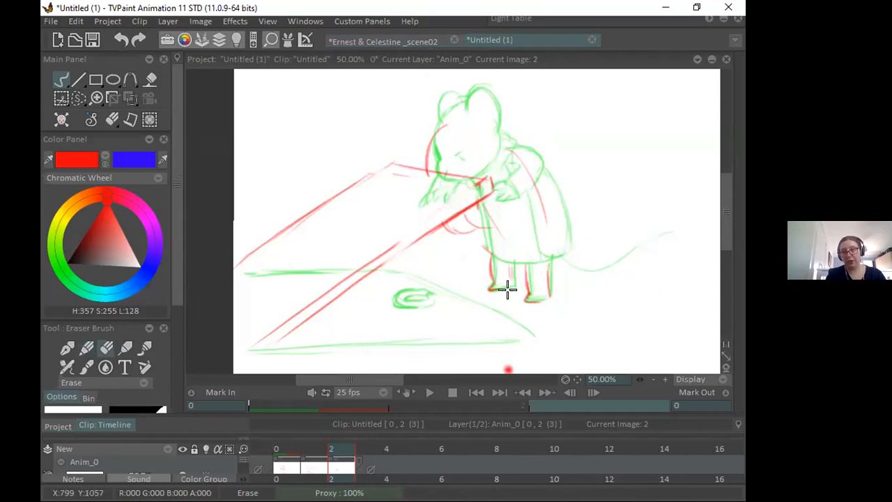
click(86, 347)
drag(391, 248, 482, 183)
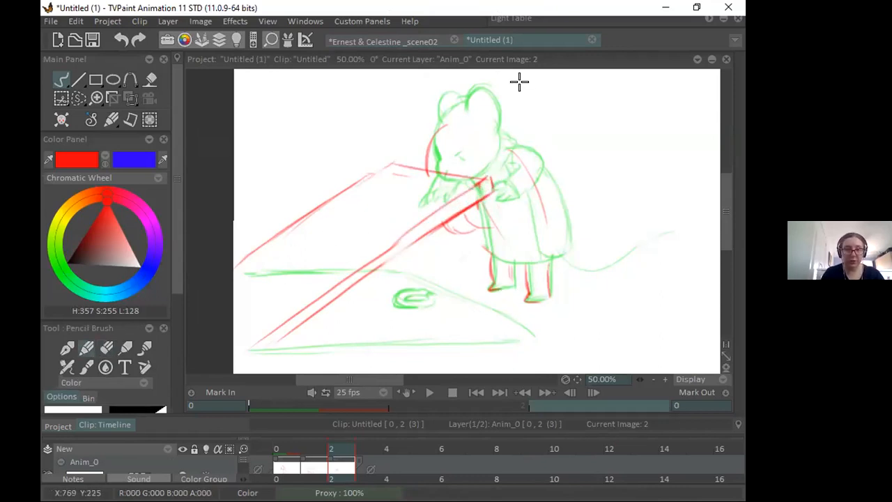
Step: Erase the loose hand curve beneath the trapdoor and redraw the mouse's arm in red, checking it against the scene clip
key(e)
drag(448, 231, 455, 237)
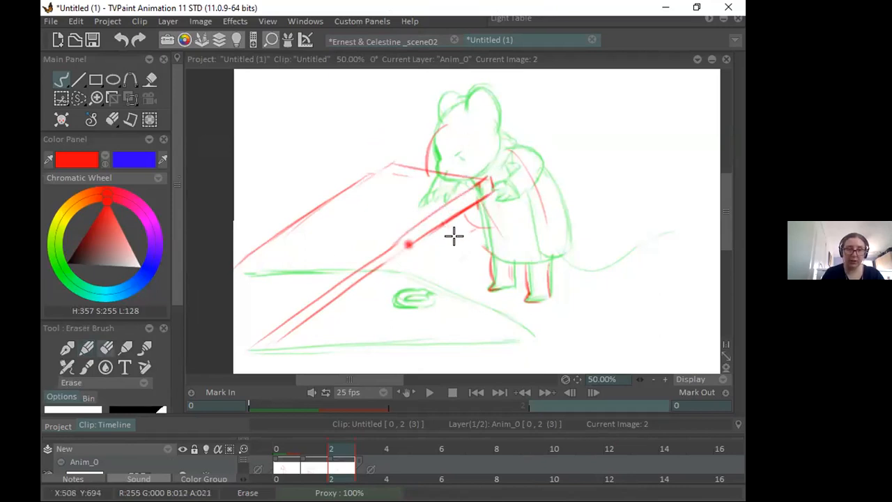
click(88, 351)
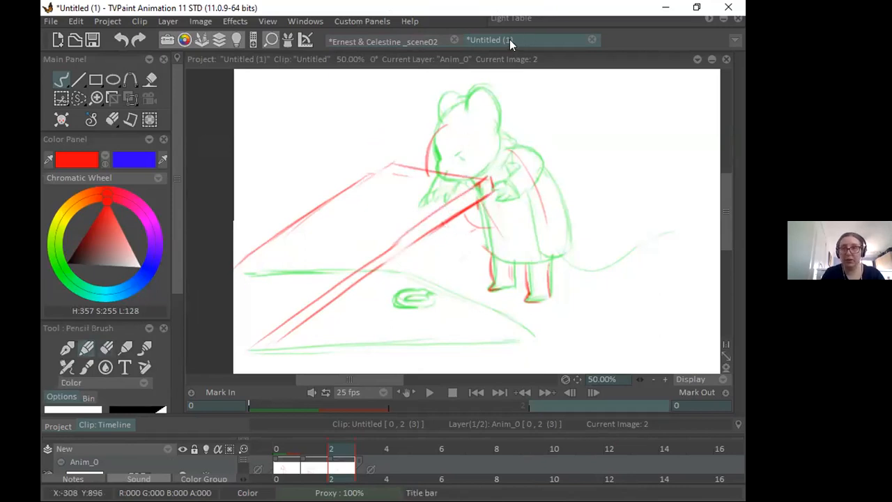
key(j)
key(j)
mouse_move(500, 216)
mouse_down()
mouse_move(511, 215)
mouse_move(492, 222)
mouse_up()
Step: Draw the cape's rounded back, inner fold and front edge in red over the mouse's body
mouse_move(497, 154)
mouse_down()
mouse_move(561, 205)
mouse_move(563, 254)
mouse_up()
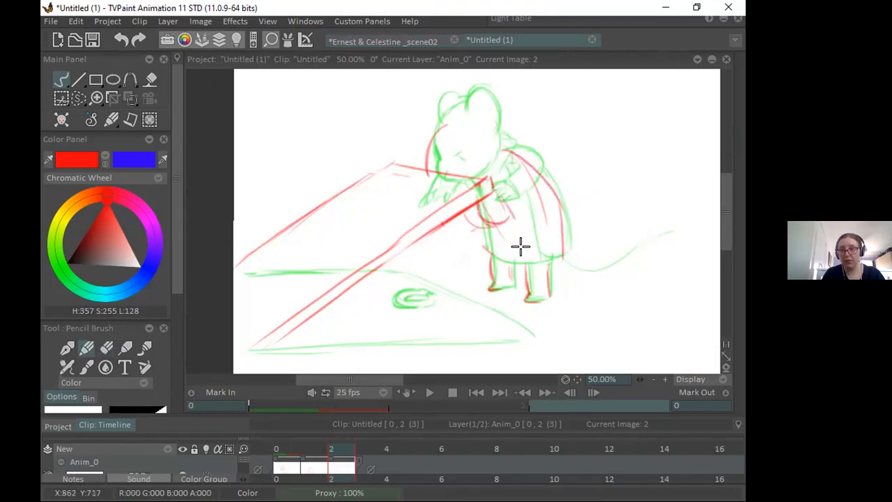
drag(520, 155, 552, 269)
drag(506, 223, 523, 265)
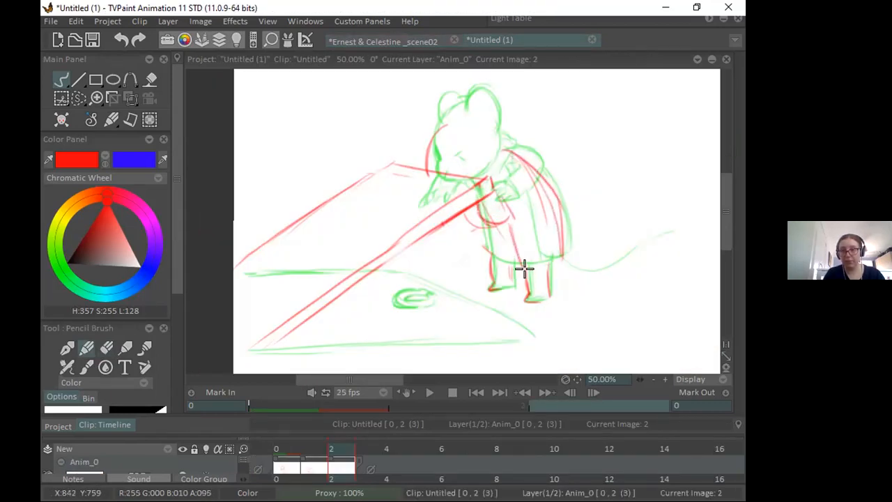
Step: Outline the mouse's head, ears and nose in red, using image 20 of the scene clip as reference
mouse_move(428, 164)
mouse_down()
mouse_move(455, 117)
mouse_move(470, 128)
mouse_move(450, 115)
mouse_move(437, 121)
mouse_up()
click(427, 41)
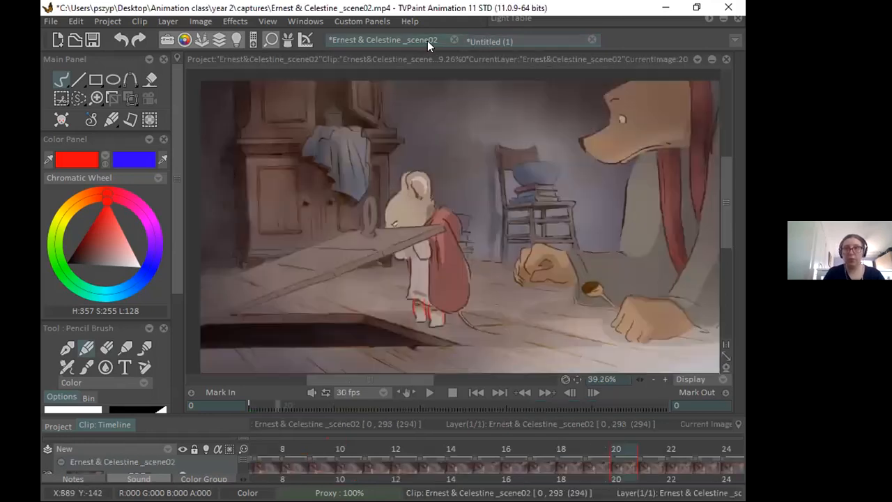
click(508, 34)
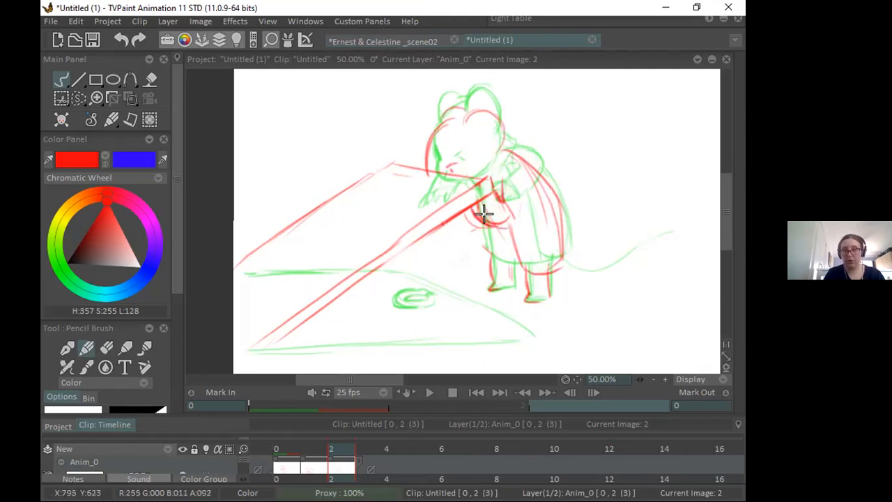
Step: Erase the rough arm lines over the mouse's chest and redraw the arm as a rounded red sleeve
key(e)
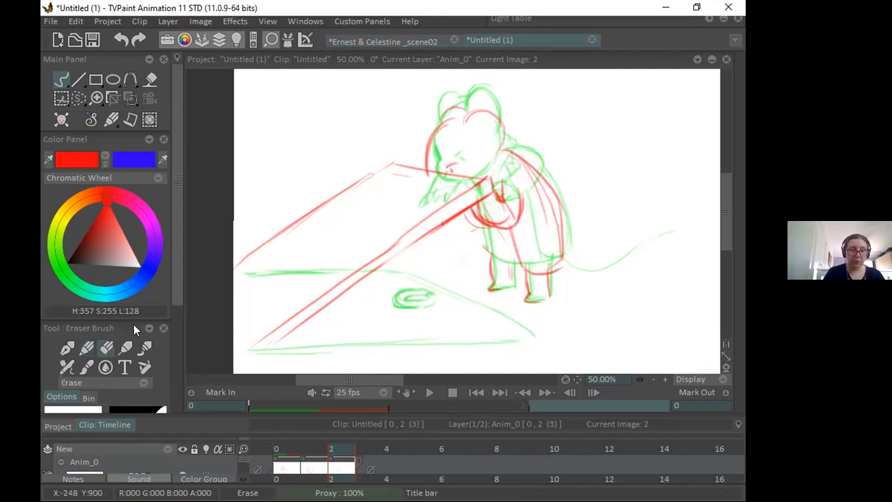
mouse_move(508, 193)
mouse_down()
mouse_move(504, 173)
mouse_move(503, 214)
mouse_move(486, 203)
mouse_up()
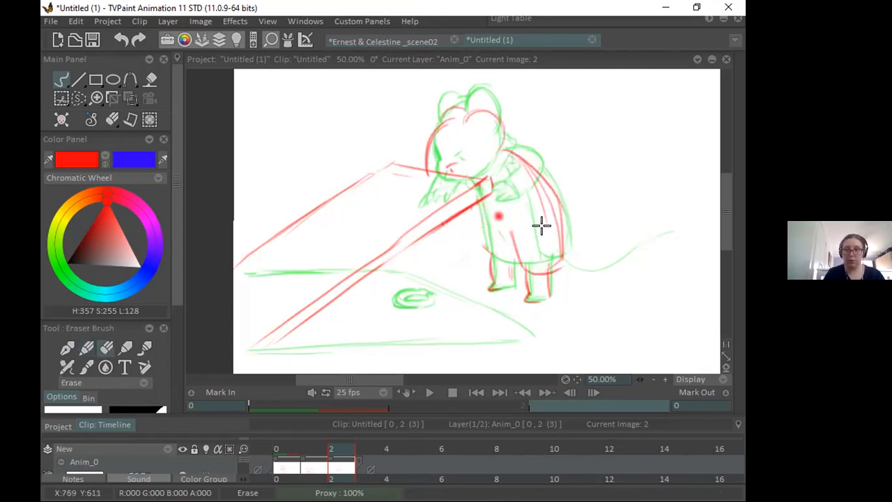
key(e)
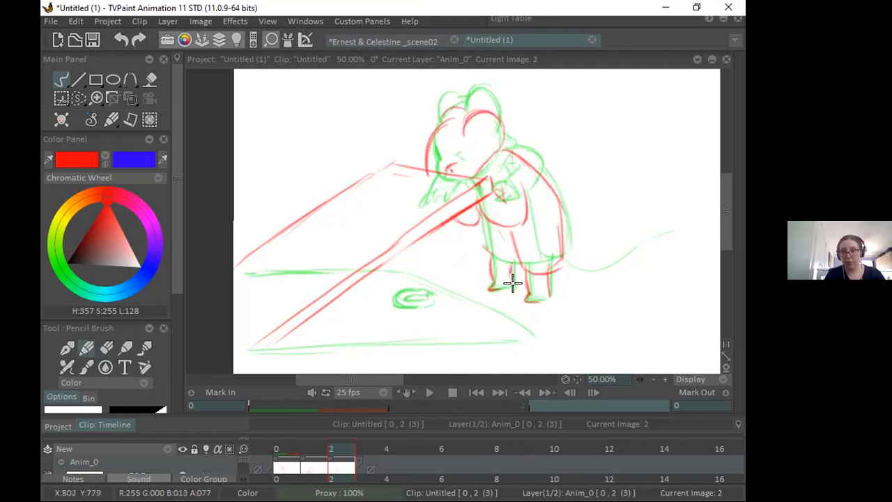
Step: Trace the near edge of the floor opening in red from the trapdoor's lower corner
drag(254, 351, 454, 336)
key(ctrl+z)
drag(259, 349, 439, 341)
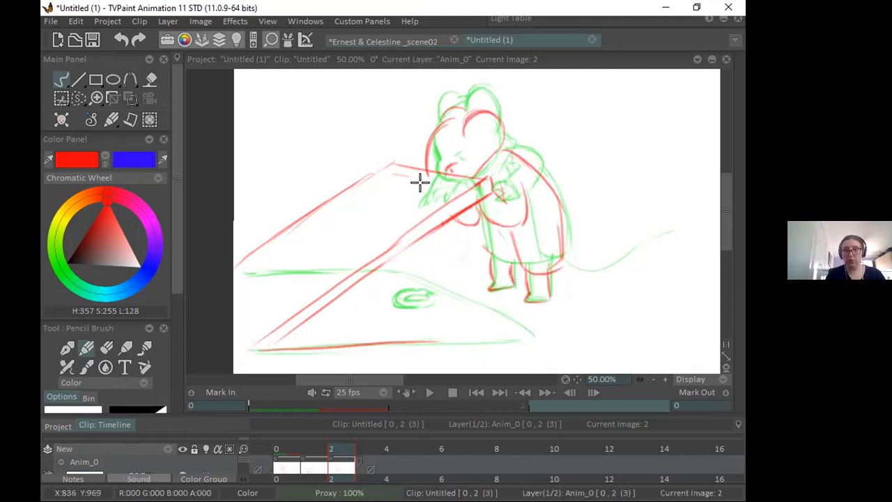
Step: Compare the head with the scene clip, and rework the front of the mouse's head and her far ear in red
click(384, 40)
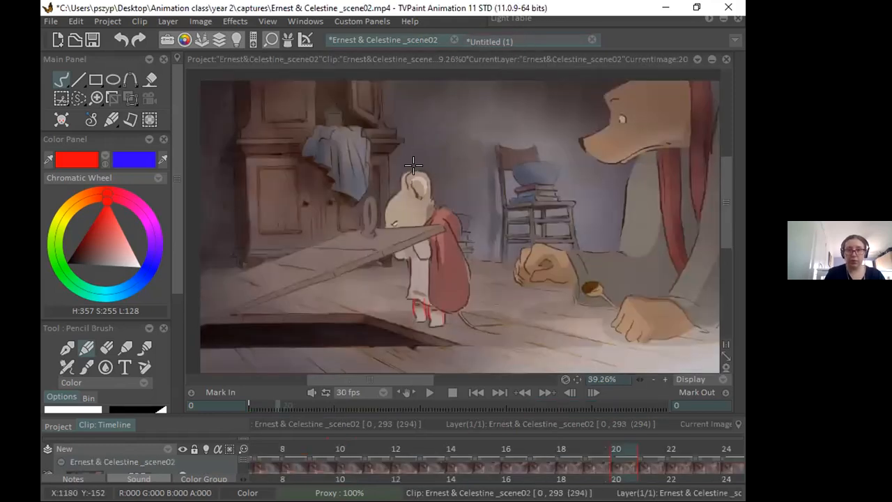
click(490, 41)
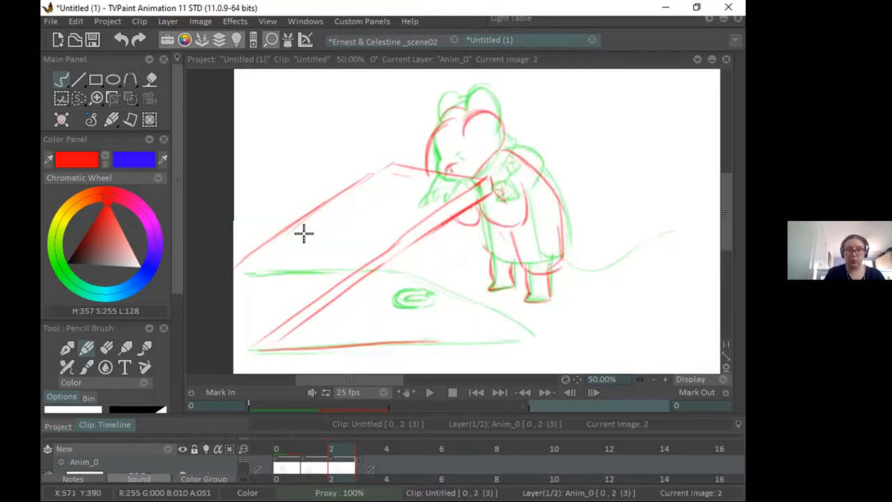
click(108, 347)
mouse_move(416, 174)
mouse_down()
mouse_move(426, 140)
mouse_move(427, 168)
mouse_up()
key(ctrl+z)
mouse_move(453, 119)
mouse_down()
mouse_move(436, 122)
mouse_move(426, 155)
mouse_up()
drag(441, 119, 468, 110)
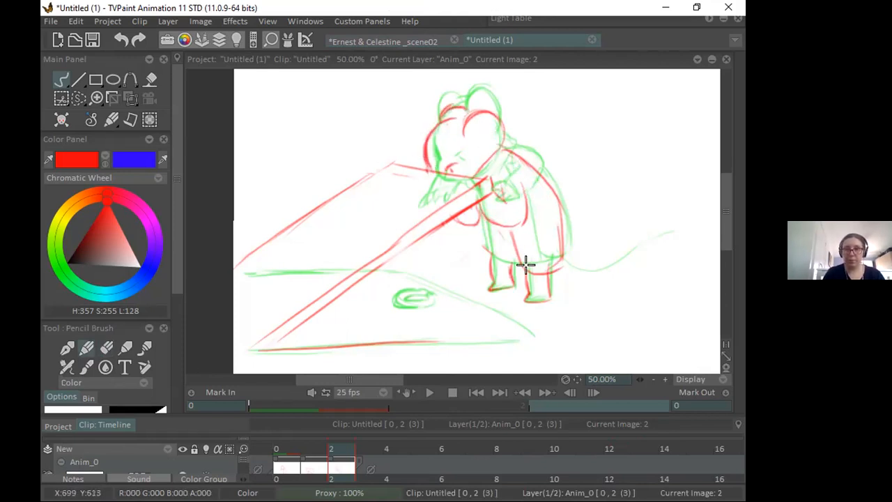
Step: Draw the front edge and hem of the mouse's dress in red, checking the pose against the scene clip
mouse_move(476, 231)
mouse_down()
mouse_move(486, 255)
mouse_move(486, 248)
mouse_up()
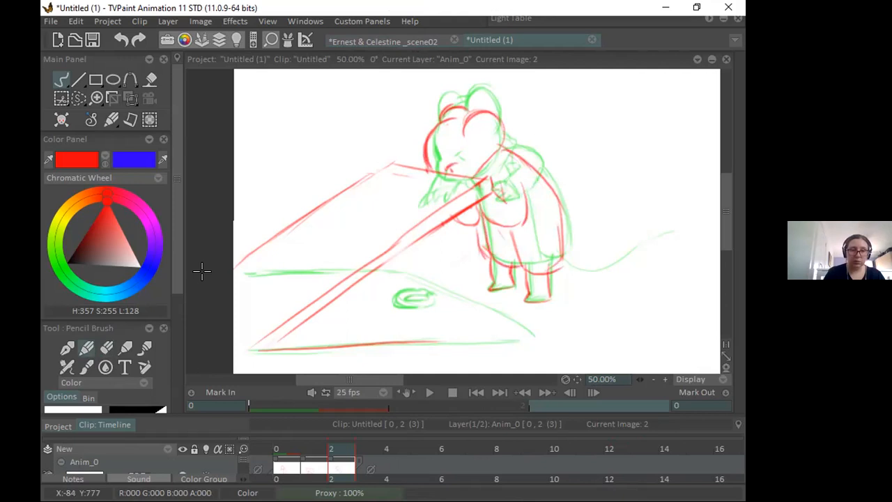
key(e)
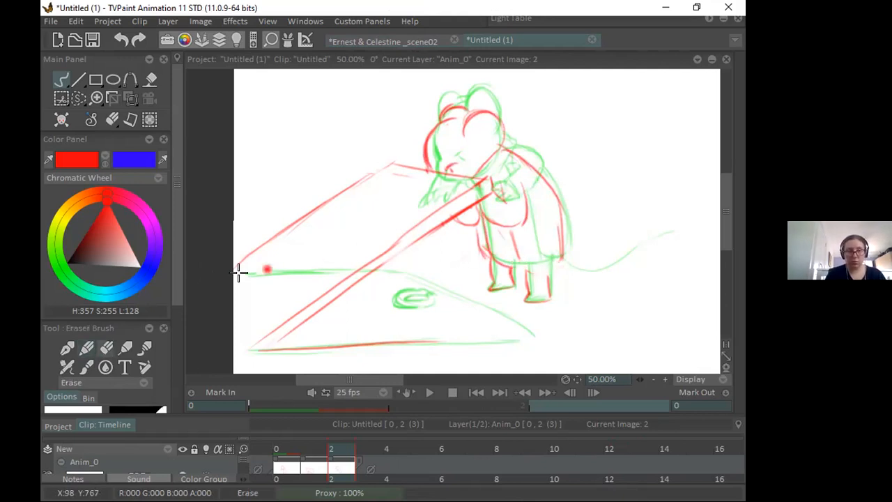
key(e)
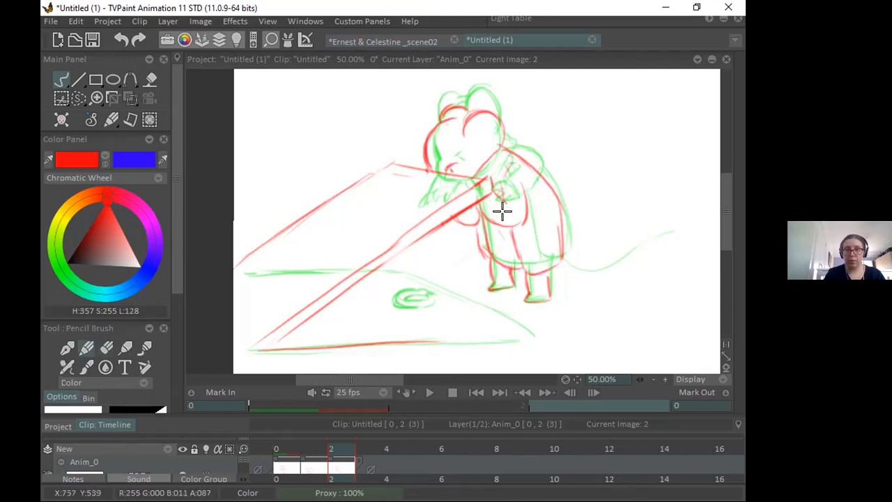
click(411, 42)
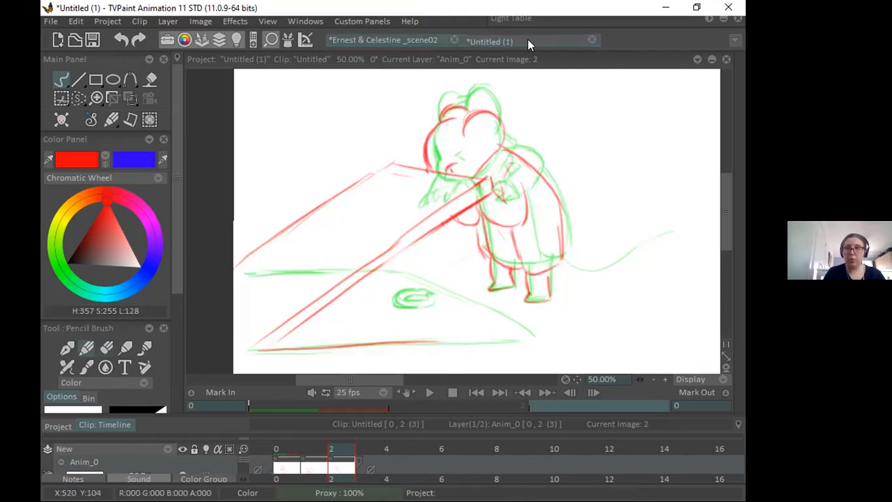
click(527, 40)
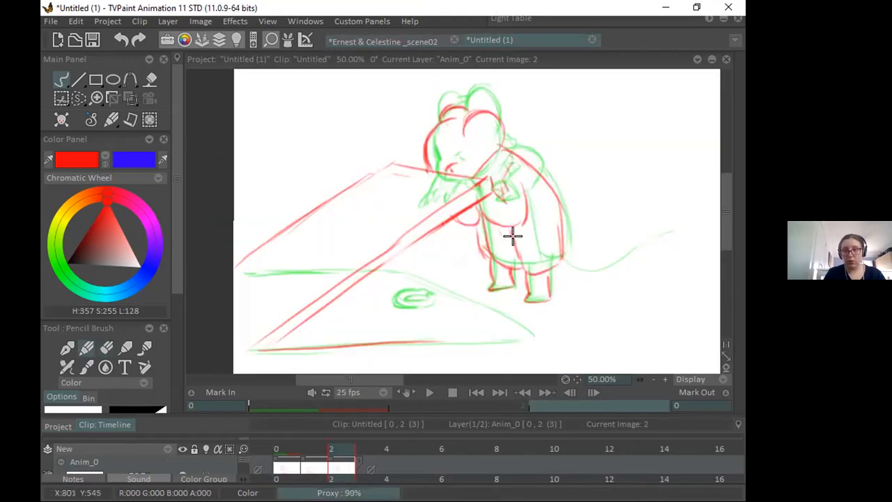
Step: Erase and redraw the mouse's arm and hand holding up the trapdoor in image 2, cleaning up the overlapping lines
click(107, 349)
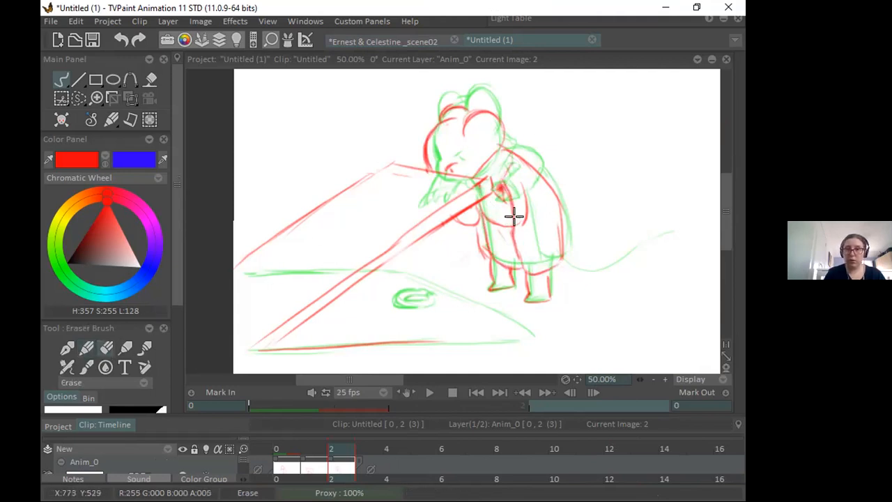
click(89, 347)
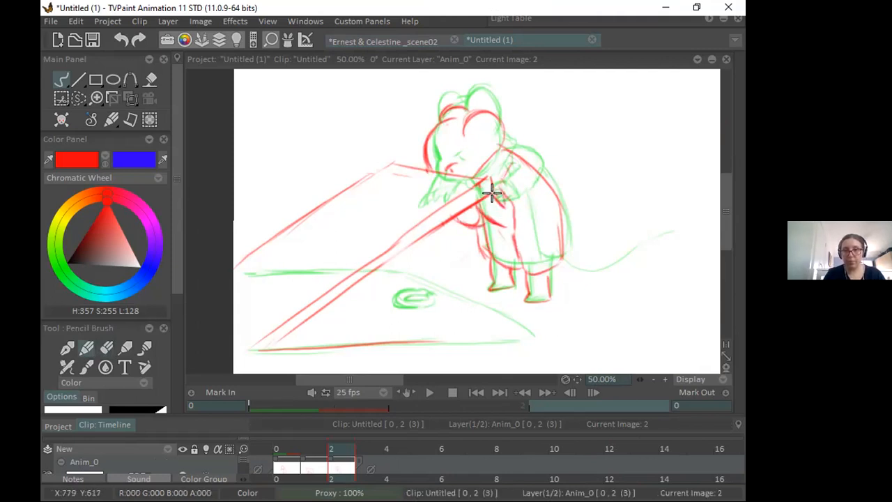
click(106, 347)
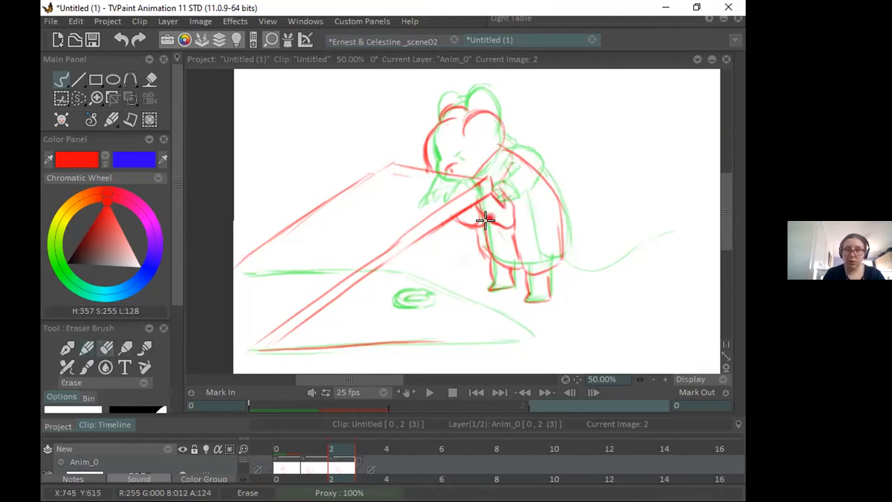
click(87, 347)
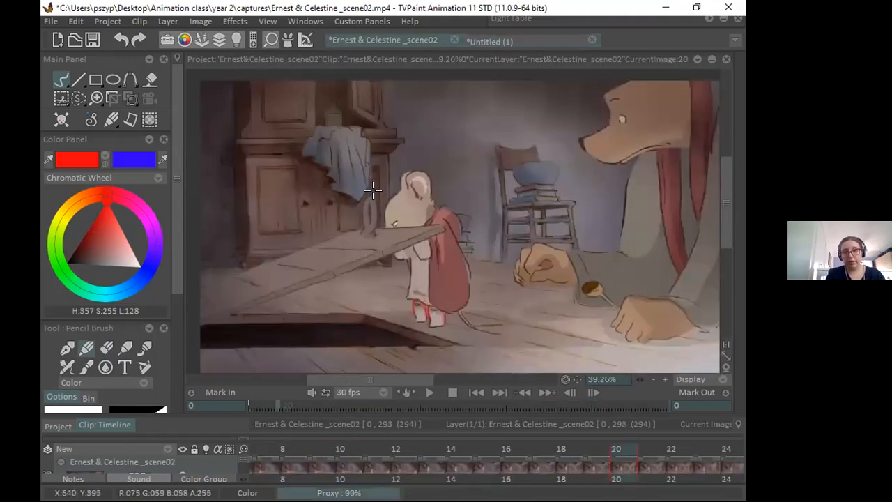
Step: Circle the trapdoor's ring handle in red on frame 20 of the Ernest & Celestine _scene02 reference clip and mark beside it
mouse_move(377, 231)
mouse_down()
mouse_move(378, 198)
mouse_move(360, 198)
mouse_move(373, 240)
mouse_up()
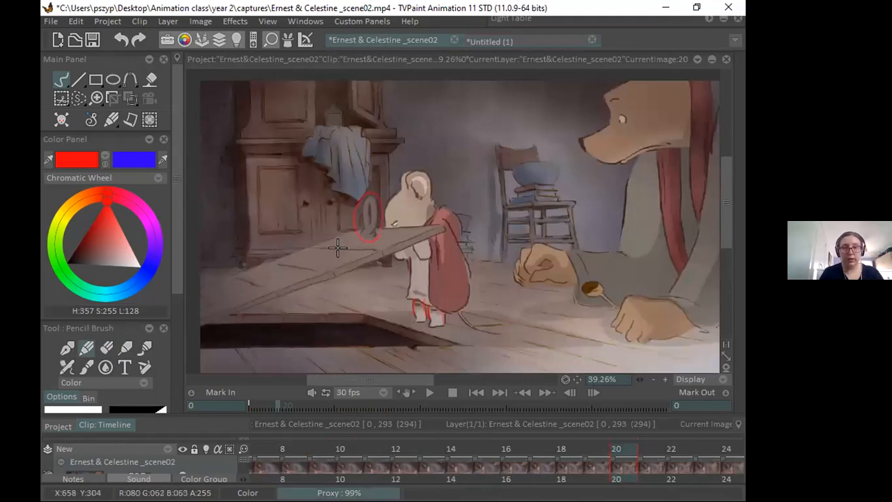
mouse_move(611, 446)
mouse_down()
mouse_move(475, 446)
mouse_move(616, 447)
mouse_up()
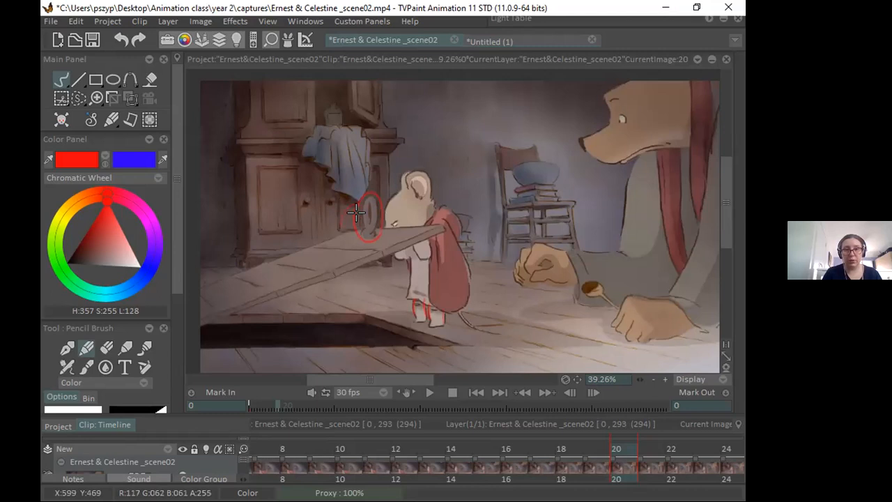
drag(356, 213, 359, 204)
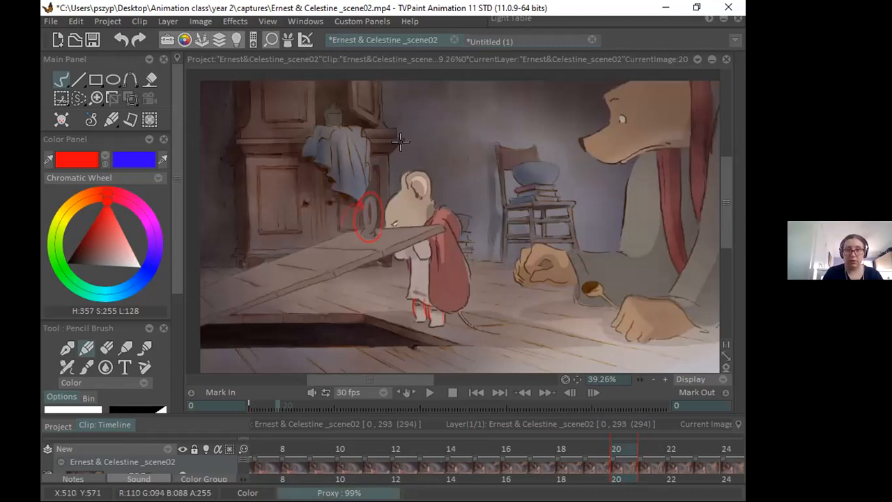
Step: In the Untitled (1) drawing, sketch the upright ring handle on the trapdoor in image 2 and reinforce the board's near edge
key(ctrl+Tab)
drag(411, 146, 421, 177)
key(ctrl+z)
mouse_move(412, 137)
mouse_down()
mouse_move(408, 173)
mouse_move(410, 154)
mouse_move(412, 169)
mouse_move(400, 152)
mouse_move(413, 169)
mouse_move(405, 178)
mouse_move(468, 180)
mouse_up()
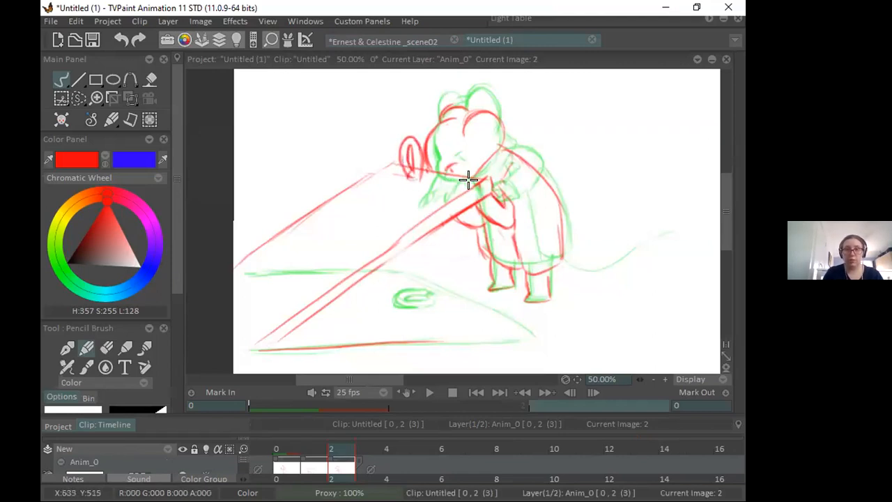
drag(338, 290, 427, 217)
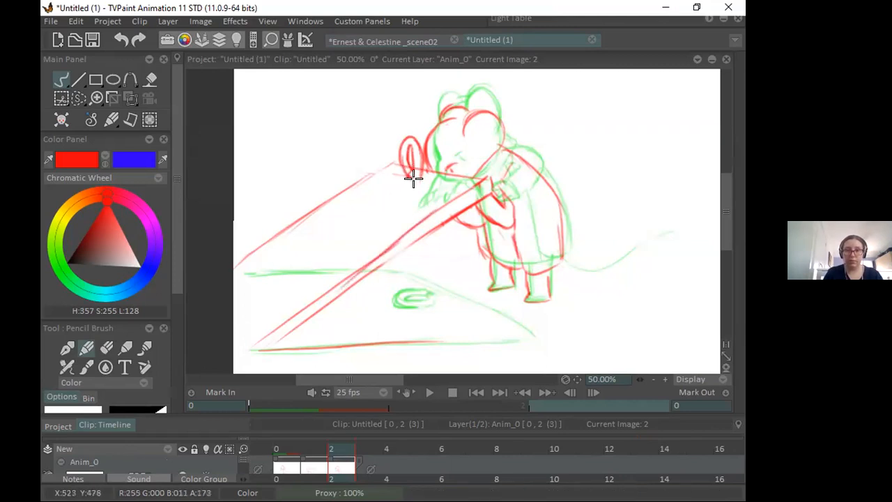
click(105, 356)
click(86, 348)
mouse_move(410, 154)
mouse_down()
mouse_move(409, 146)
mouse_move(410, 179)
mouse_move(421, 167)
mouse_up()
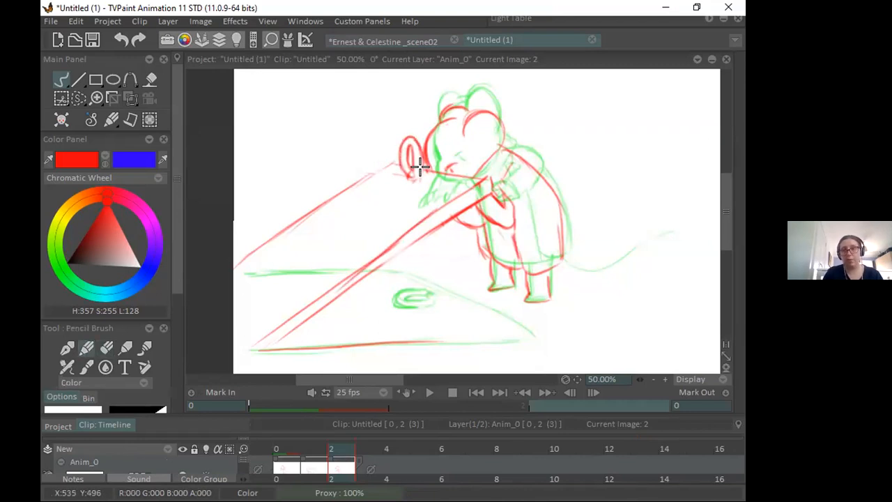
Step: Draw the mouse's tail trailing along the floor and set the light table to show previous image 1 instead of previous image 2
click(528, 37)
mouse_move(558, 269)
mouse_down()
mouse_move(570, 293)
mouse_move(640, 293)
mouse_up()
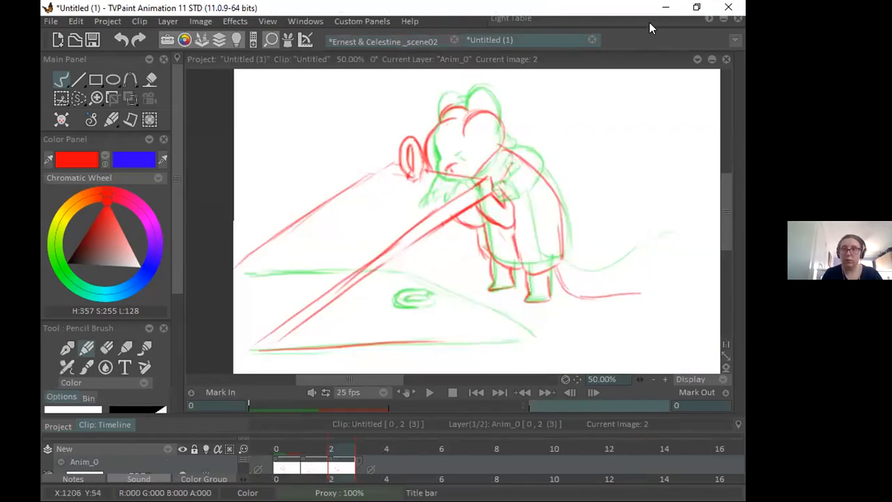
click(707, 21)
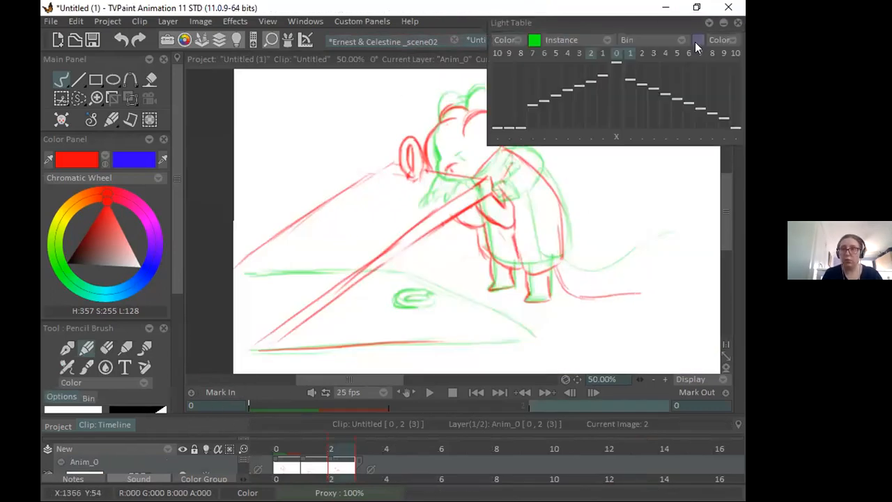
click(600, 54)
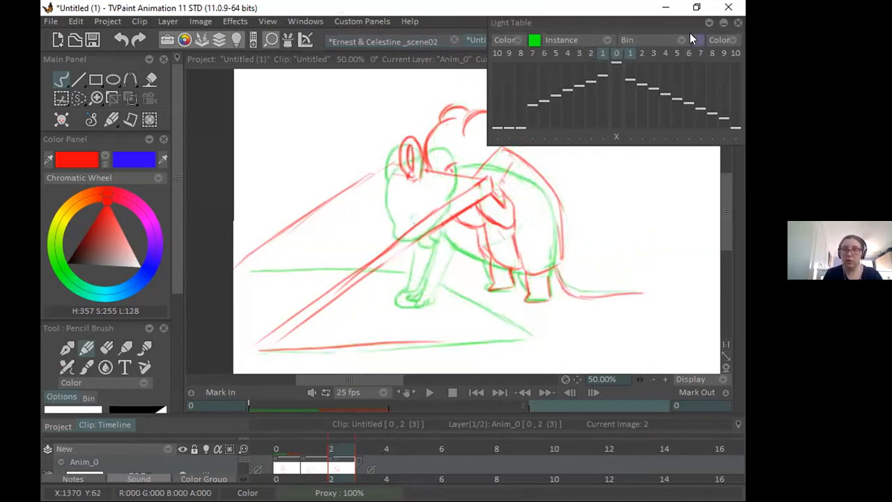
click(707, 22)
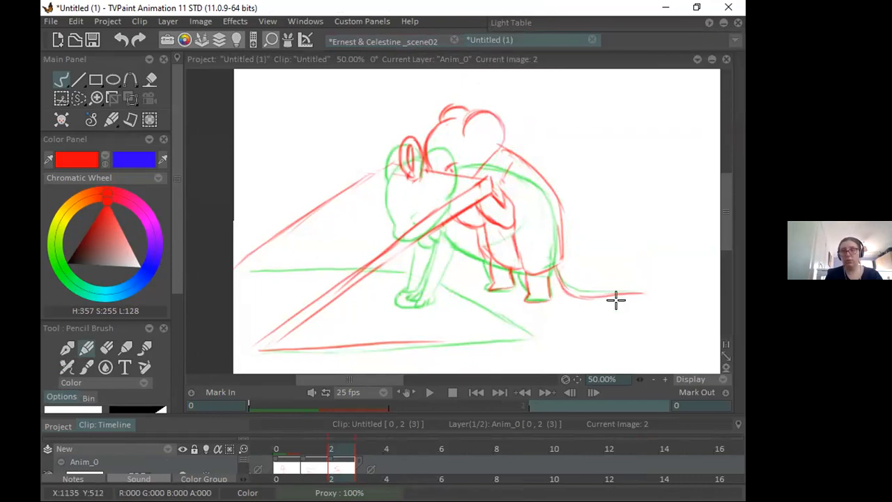
Step: Review image 2 at 33.33% zoom against the neighbouring image, tidy its trapdoor lines and add a new image 3
drag(577, 378, 501, 395)
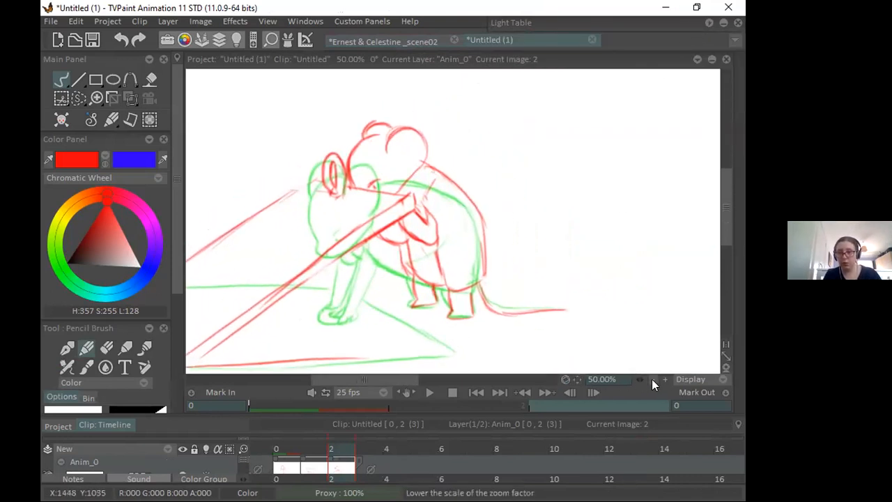
click(653, 379)
click(663, 378)
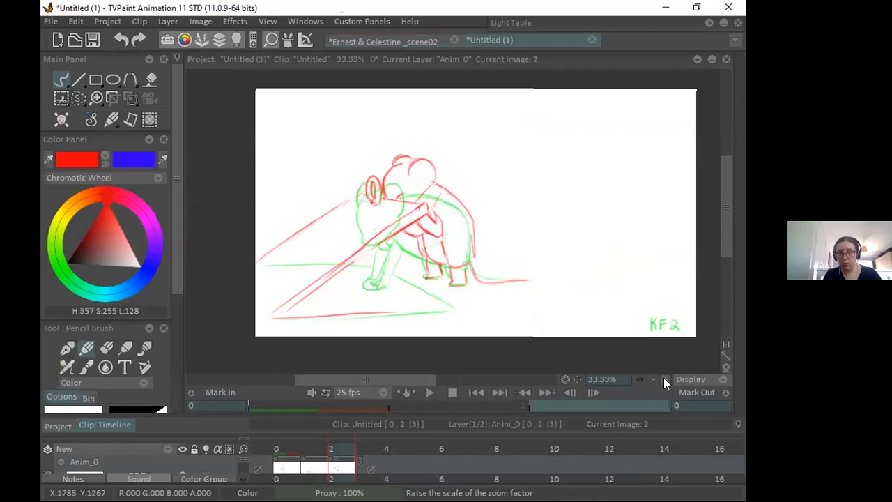
drag(575, 379, 420, 392)
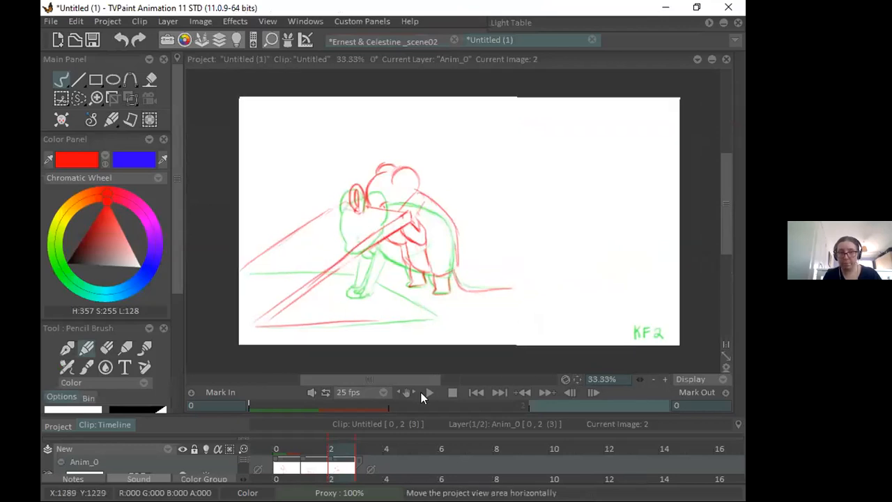
drag(324, 447, 314, 449)
click(330, 448)
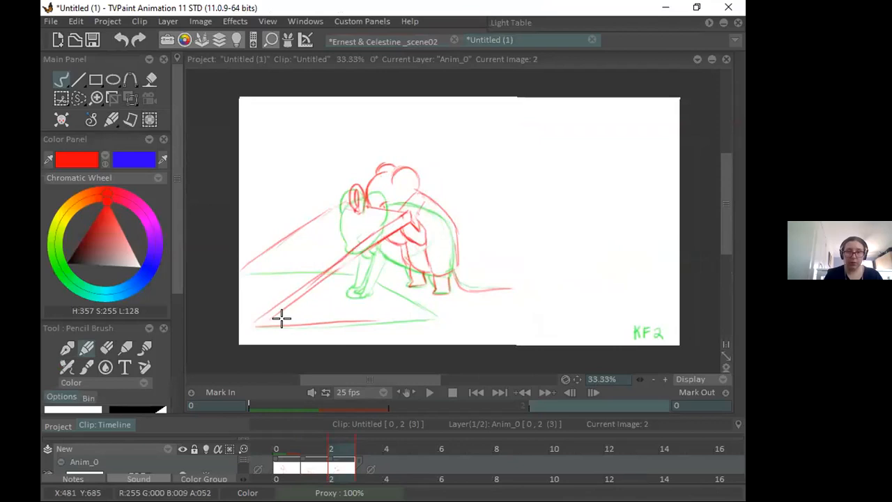
click(358, 448)
click(318, 293)
click(92, 347)
Step: Step through the Ernest & Celestine _scene02 reference from frame 20 past frame 32 to examine how the mouse raises the trapdoor
click(425, 41)
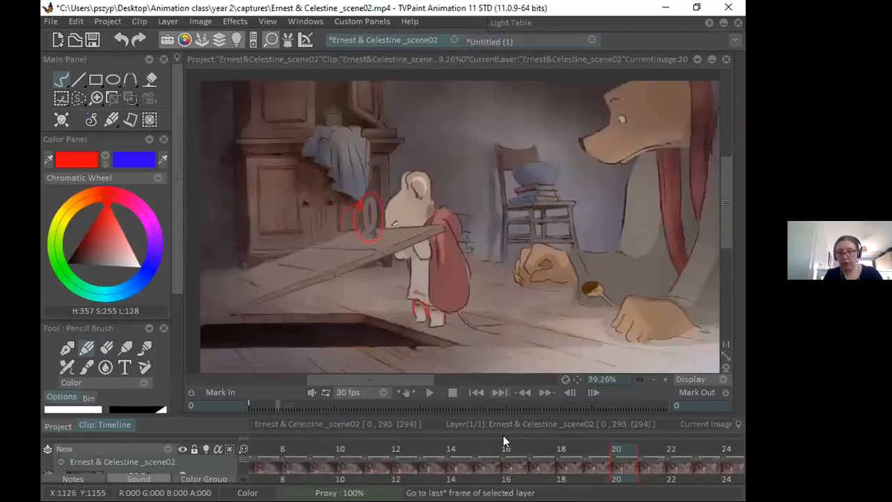
drag(661, 449, 704, 450)
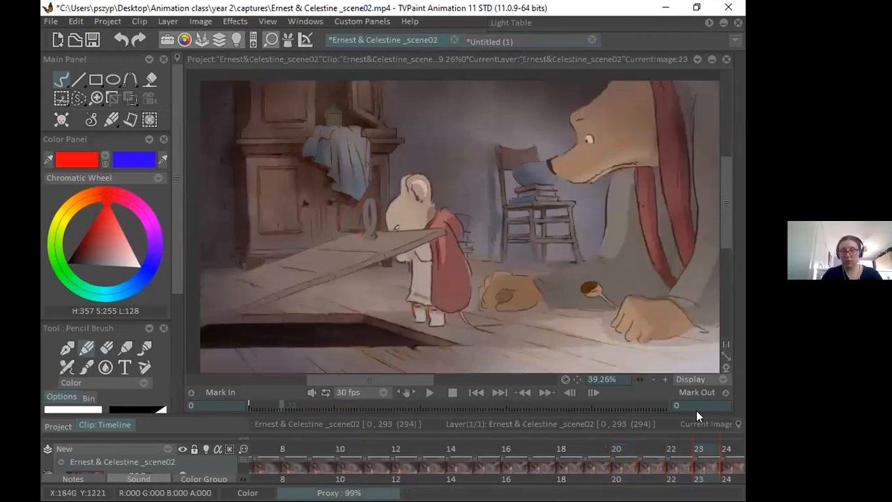
key(Right)
key(Right)
key(Right)
key(Right)
key(Right)
key(Right)
key(Right)
key(Right)
key(Right)
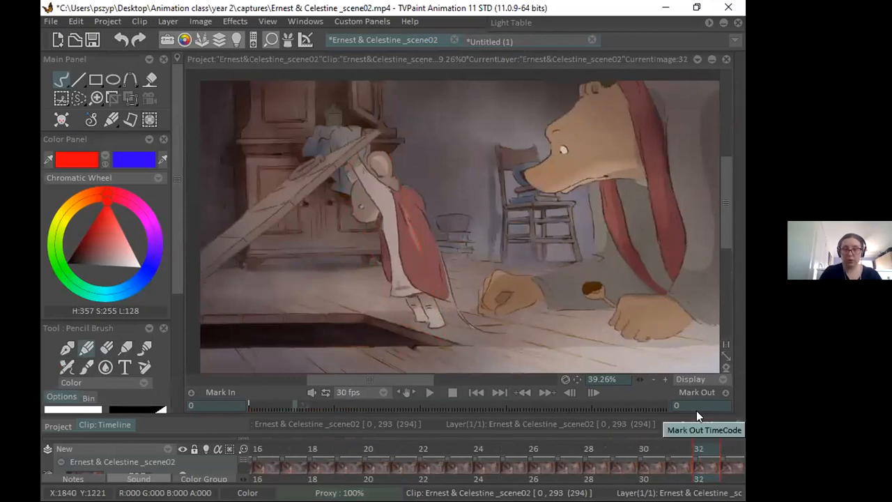
key(Right)
key(Left)
key(Left)
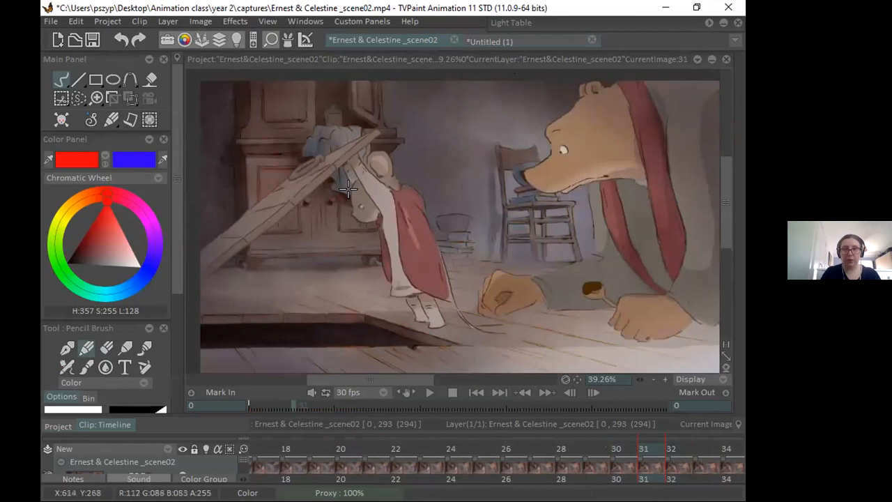
Step: Step back and forth around reference frames 30 to 35 to compare the mouse's stretched pose
key(Right)
key(Right)
key(Right)
key(Right)
key(Left)
key(Left)
key(Left)
key(Left)
key(Left)
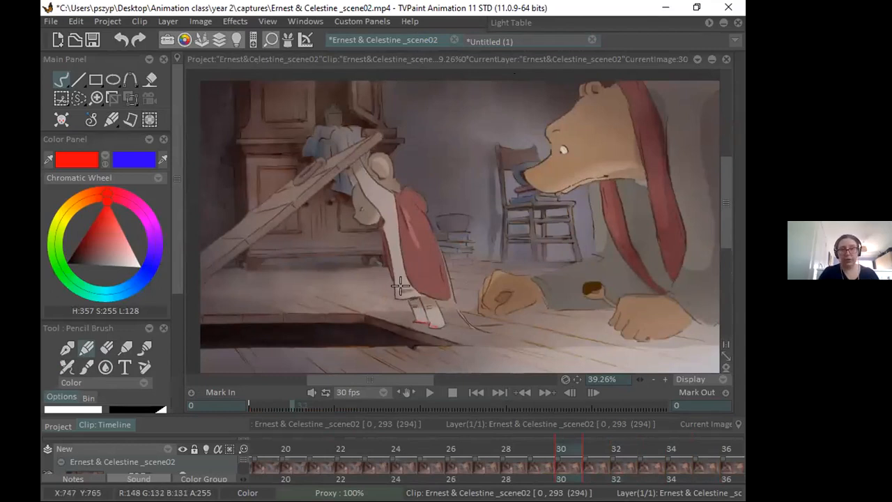
Step: Step the reference forward from frame 30 to frame 40 to examine the mouse's foot movement after the lift
key(Right)
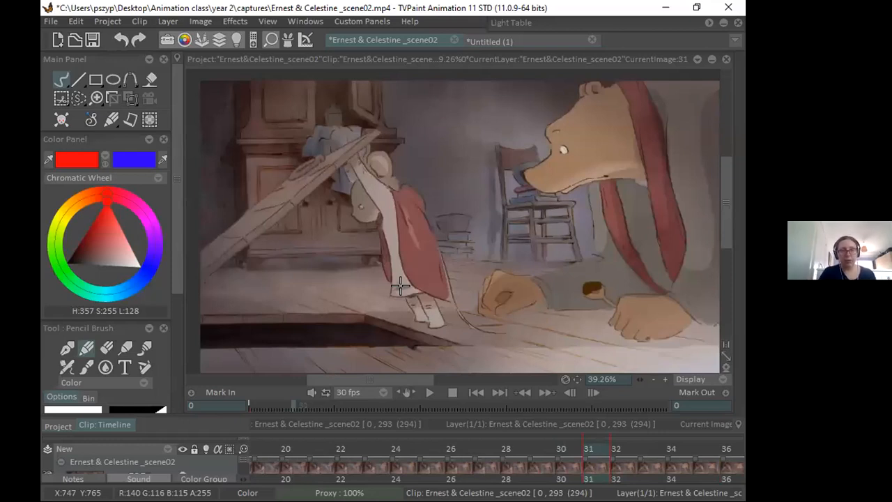
key(Right)
key(Right)
key(Right)
key(Right)
key(Right)
key(Right)
key(Right)
key(Right)
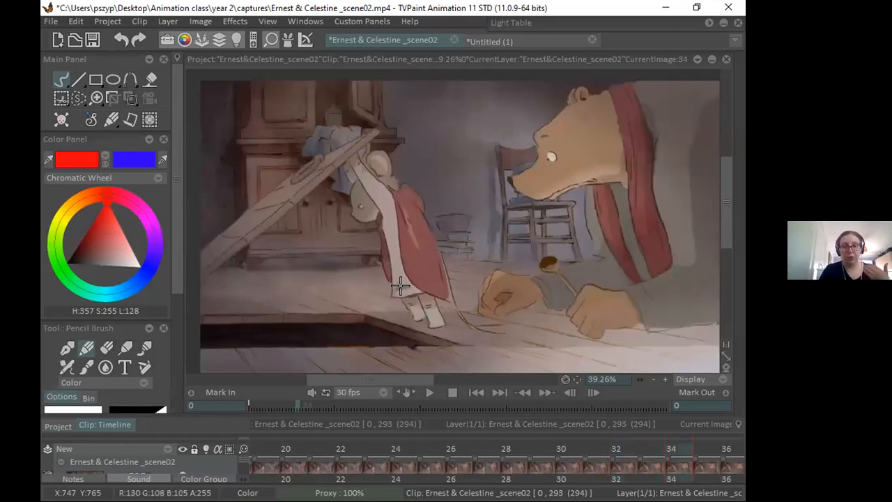
key(Right)
key(Right)
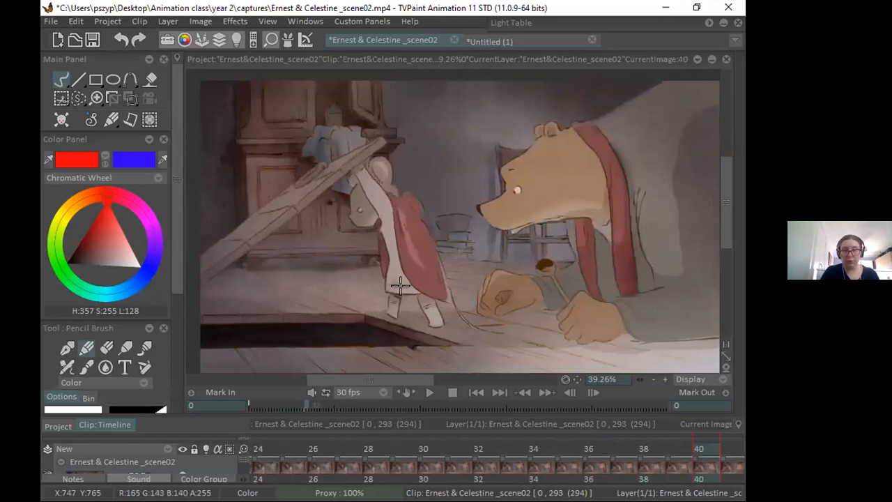
Step: Step the reference back from frame 40 to frame 30 to examine the mouse's stretched pose under the raised trapdoor
key(Left)
key(Left)
key(Left)
key(Left)
key(Left)
key(Left)
key(Left)
key(Left)
key(Left)
key(Left)
key(Left)
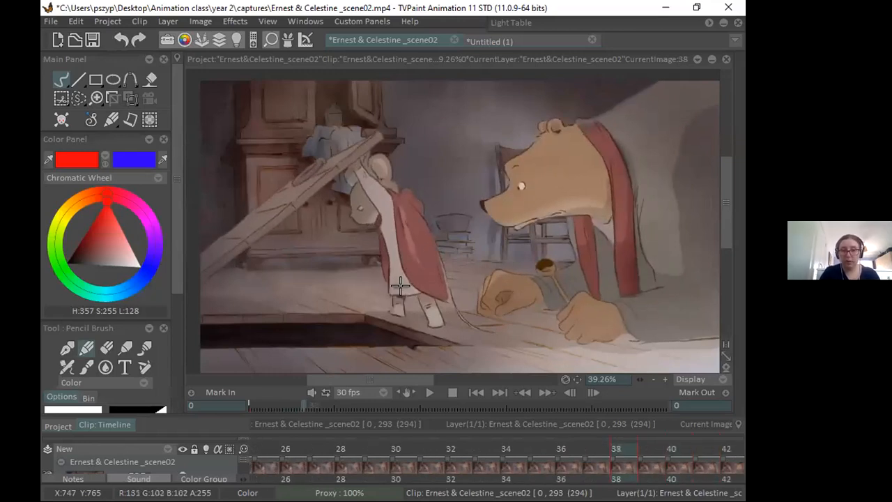
key(Left)
key(Left)
key(Right)
key(Right)
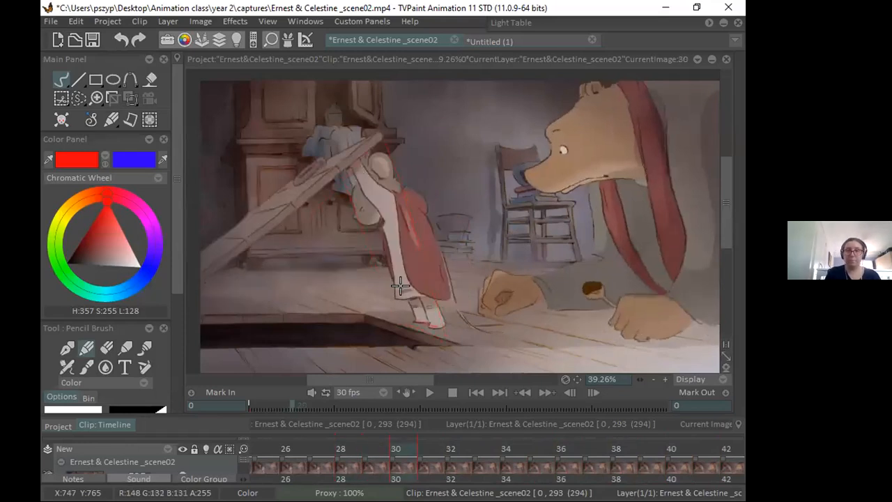
Step: Return to the Untitled (1) drawing and complete the far and side edges of the floor opening in image 2
click(570, 41)
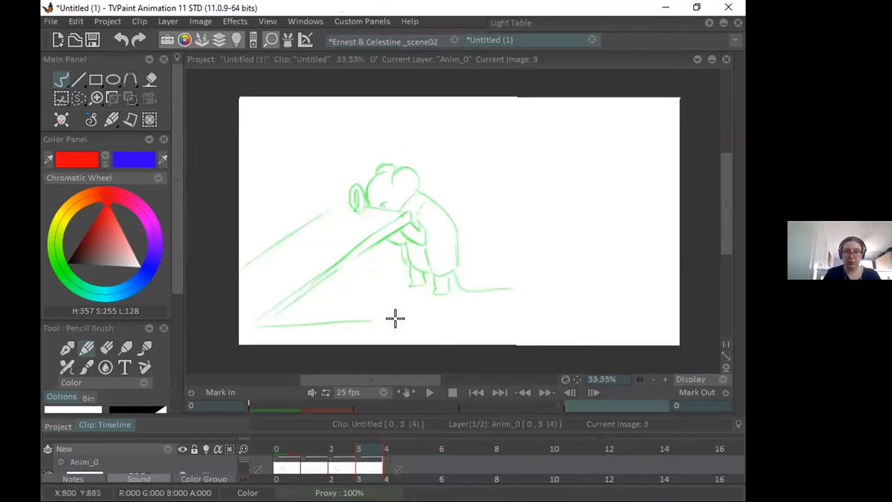
key(Left)
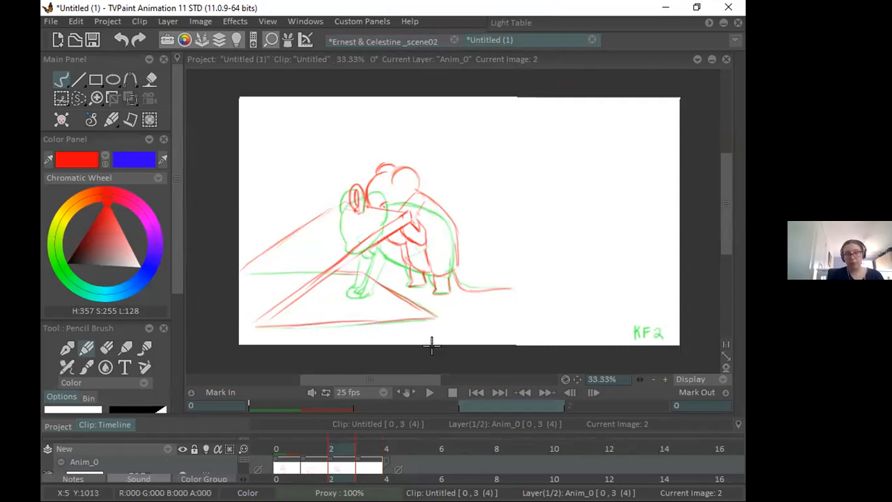
Step: Trace the floor opening's outline in red on image 3, then erase and redraw its short far edge
click(359, 449)
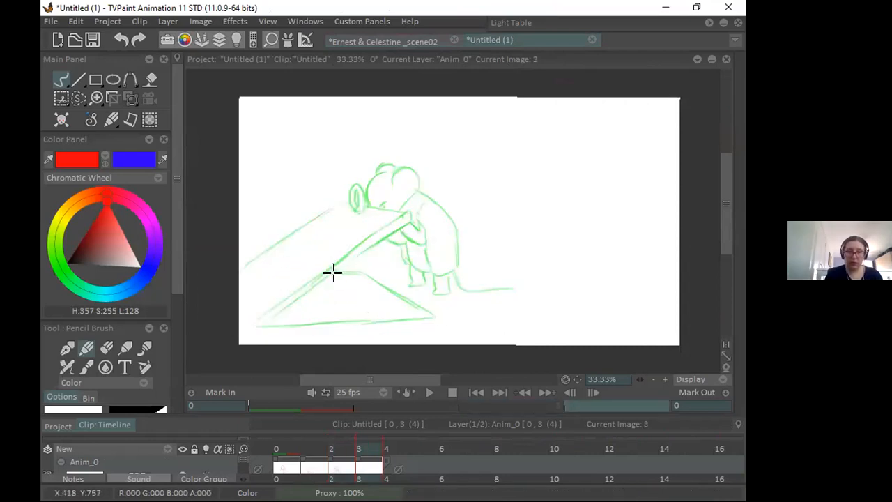
mouse_move(336, 270)
mouse_down()
mouse_move(370, 276)
mouse_move(435, 317)
mouse_up()
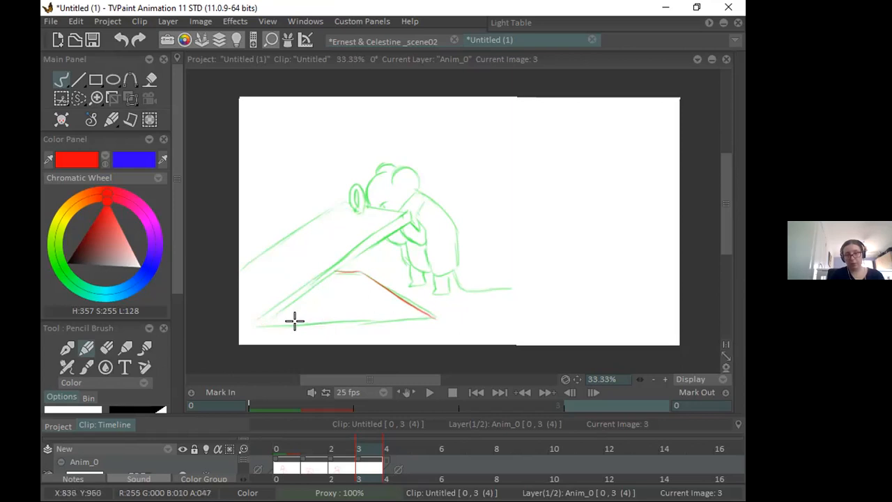
drag(397, 318, 266, 323)
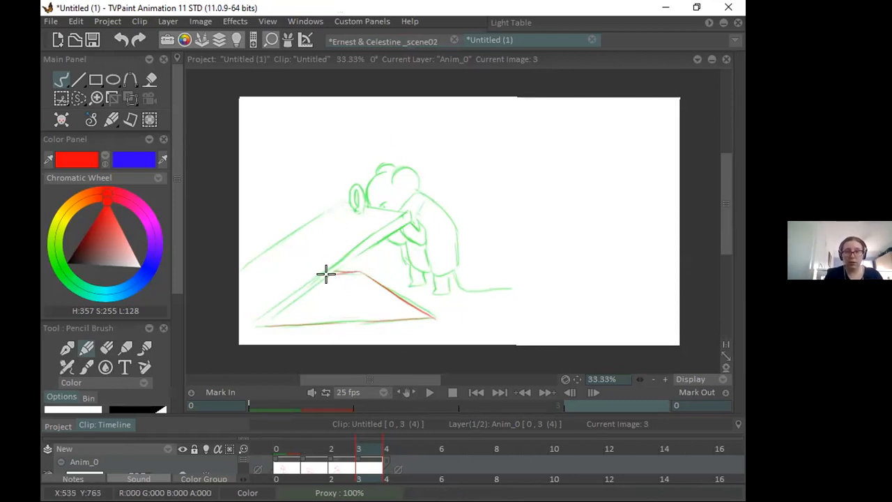
key(e)
mouse_move(330, 270)
mouse_down()
mouse_move(370, 270)
mouse_move(361, 273)
mouse_up()
click(85, 348)
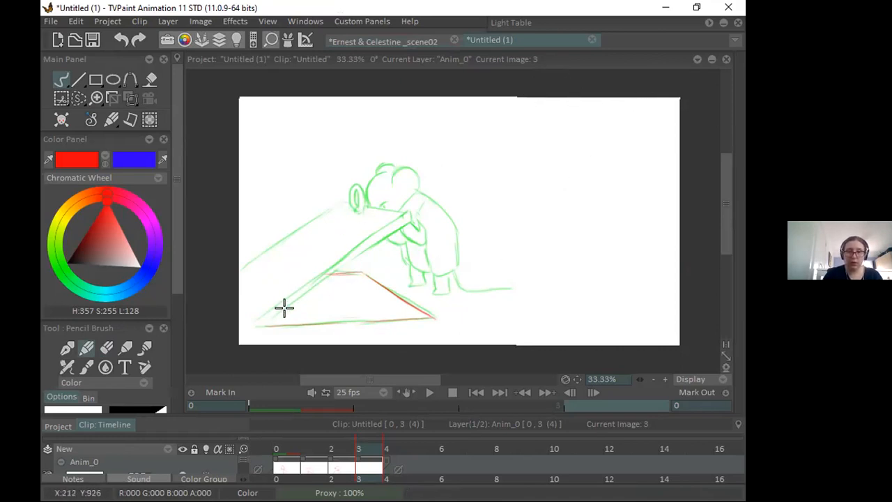
Step: Rough in the mouse's head in red on image 3, checking the reference and removing the trial trapdoor line
mouse_move(369, 148)
mouse_down()
mouse_move(374, 184)
mouse_move(383, 187)
mouse_up()
drag(327, 209, 272, 290)
click(428, 41)
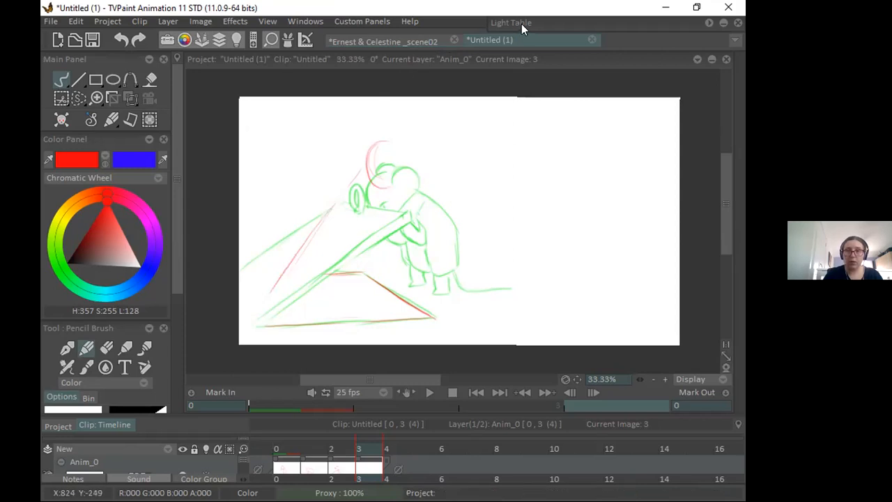
click(526, 40)
key(ctrl+z)
mouse_move(376, 144)
mouse_down()
mouse_move(384, 188)
mouse_move(400, 178)
mouse_up()
Step: Sketch the mouse's legs, feet, hem, belly and stretched back in red on image 3
drag(399, 236, 410, 284)
mouse_move(414, 243)
mouse_down()
mouse_move(418, 272)
mouse_move(423, 253)
mouse_up()
drag(432, 284, 442, 292)
drag(409, 257, 422, 257)
mouse_move(406, 174)
mouse_down()
mouse_move(435, 208)
mouse_move(384, 201)
mouse_move(396, 237)
mouse_move(414, 183)
mouse_move(425, 207)
mouse_move(407, 248)
mouse_move(439, 236)
mouse_move(410, 245)
mouse_move(427, 253)
mouse_move(441, 226)
mouse_move(449, 289)
mouse_up()
drag(444, 254, 449, 289)
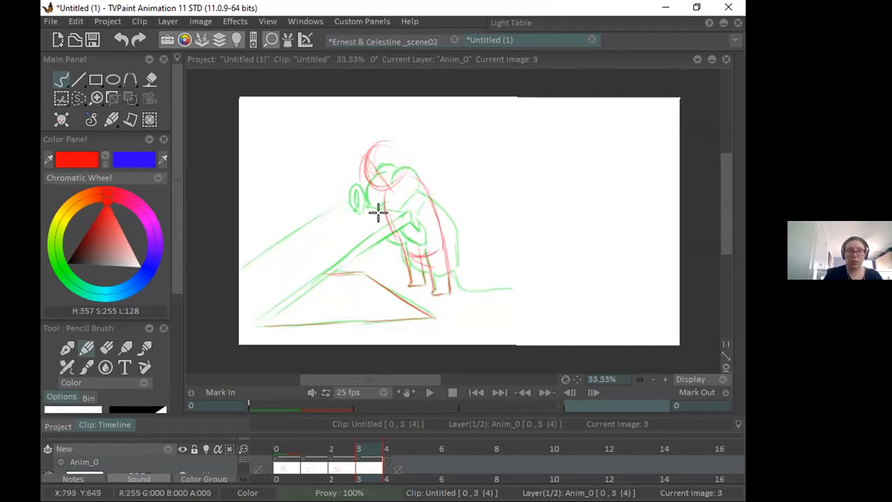
Step: Check the reference, then sketch the raised arm and the trapdoor's near edge running down to the hinge corner
click(400, 41)
click(509, 36)
mouse_move(365, 147)
mouse_down()
mouse_move(358, 160)
mouse_move(379, 189)
mouse_move(407, 187)
mouse_up()
drag(365, 143, 269, 272)
drag(295, 243, 249, 315)
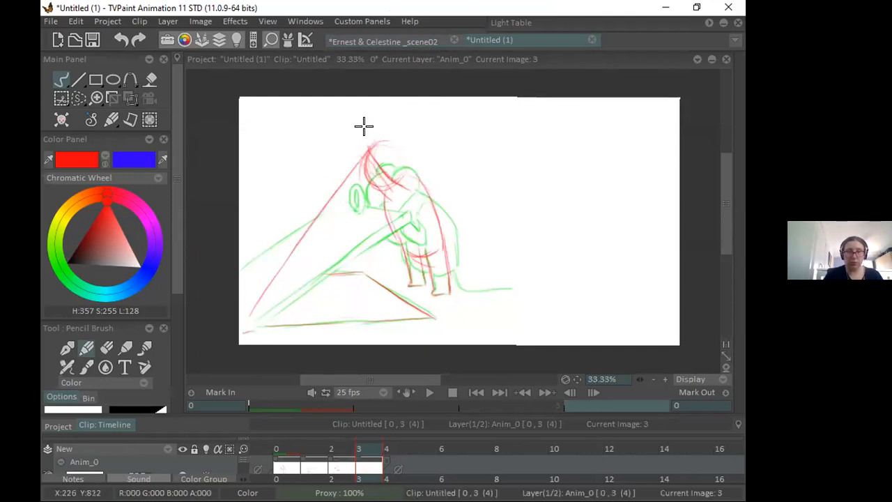
Step: Add the trapdoor's thickness line, free end and far edge, then compare the pose with image 2
drag(361, 144, 249, 293)
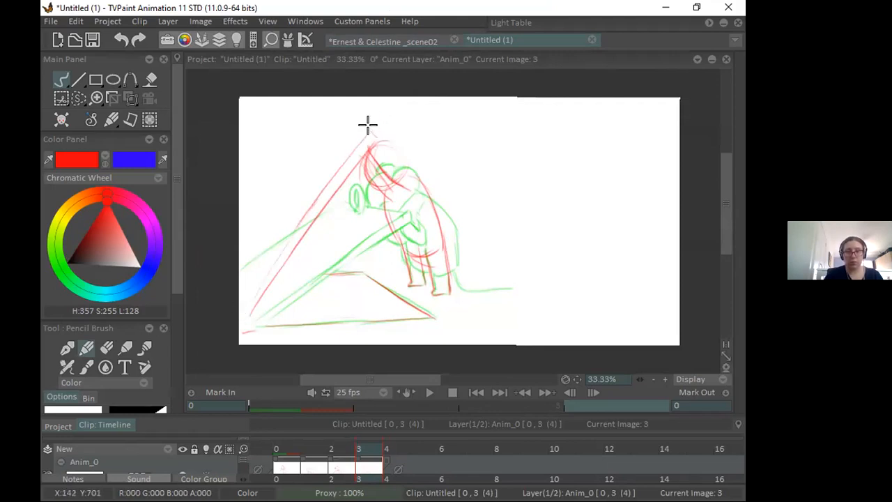
mouse_move(368, 129)
mouse_down()
mouse_move(320, 145)
mouse_move(362, 129)
mouse_move(312, 156)
mouse_move(244, 247)
mouse_up()
key(ctrl+z)
mouse_move(321, 147)
mouse_down()
mouse_move(265, 205)
mouse_move(250, 238)
mouse_up()
click(346, 467)
drag(346, 452, 364, 451)
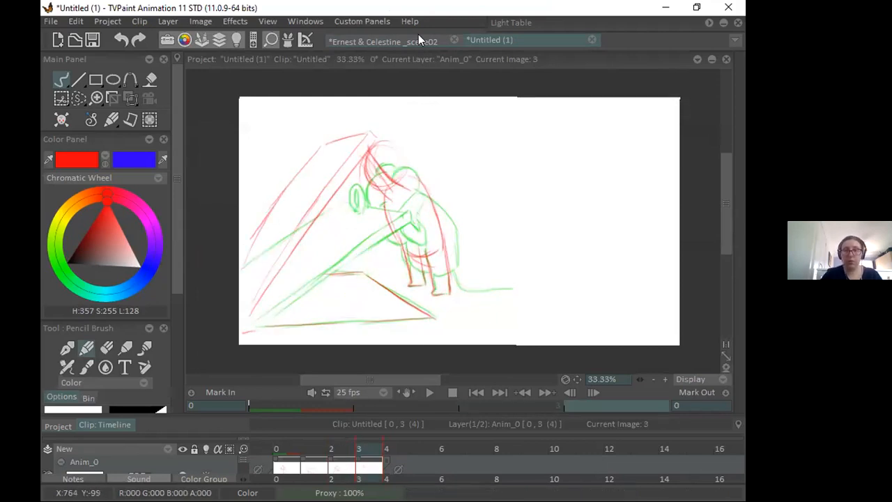
mouse_move(353, 449)
mouse_down()
mouse_move(333, 450)
mouse_move(357, 449)
mouse_up()
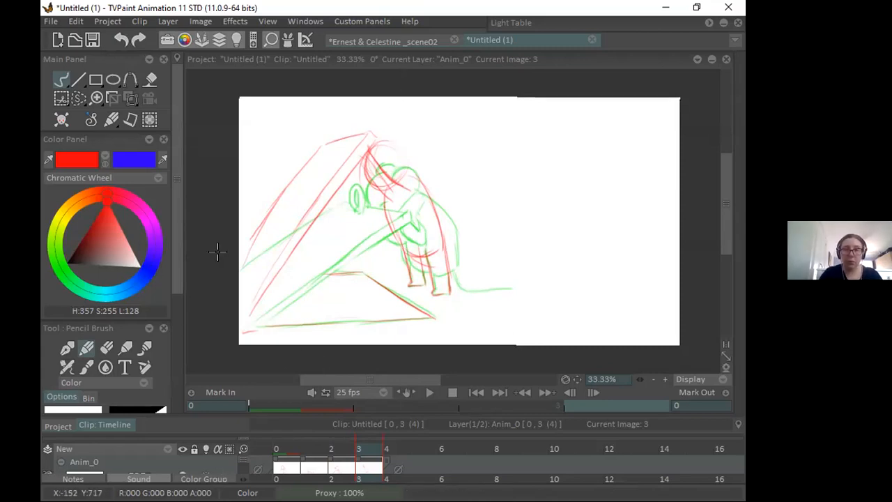
Step: Erase the first head, then redraw it lower between the arms with a round ear, following the reference
key(e)
mouse_move(360, 170)
mouse_down()
mouse_move(386, 194)
mouse_move(382, 169)
mouse_move(402, 189)
mouse_up()
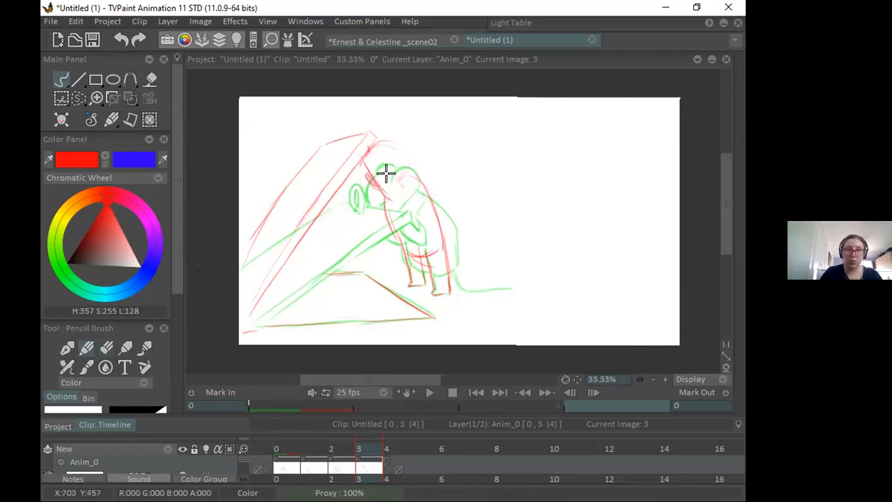
click(439, 41)
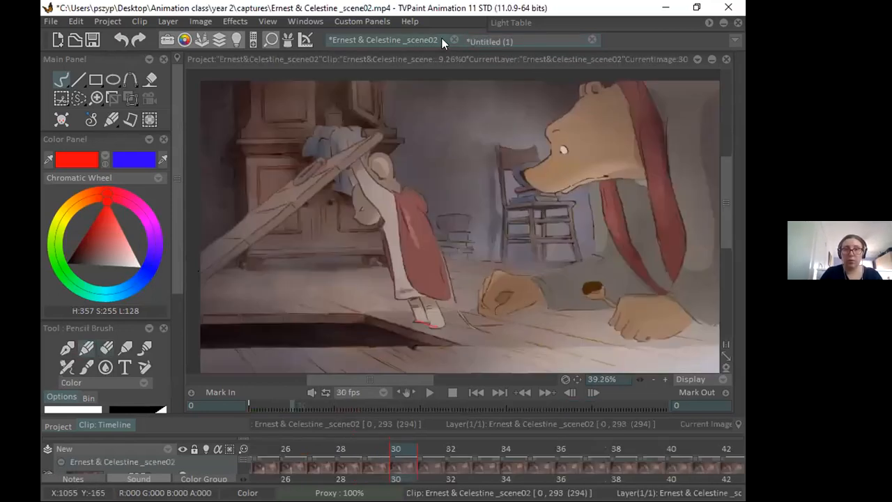
click(496, 40)
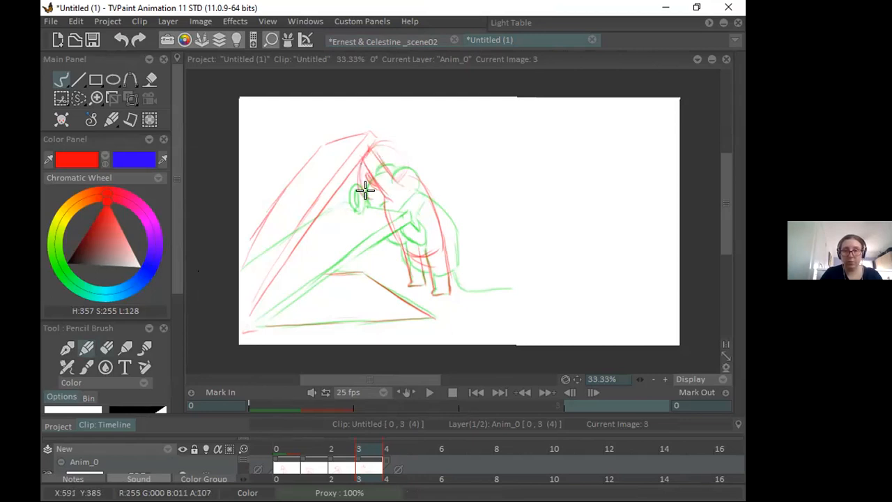
mouse_move(369, 149)
mouse_down()
mouse_move(365, 196)
mouse_move(383, 195)
mouse_up()
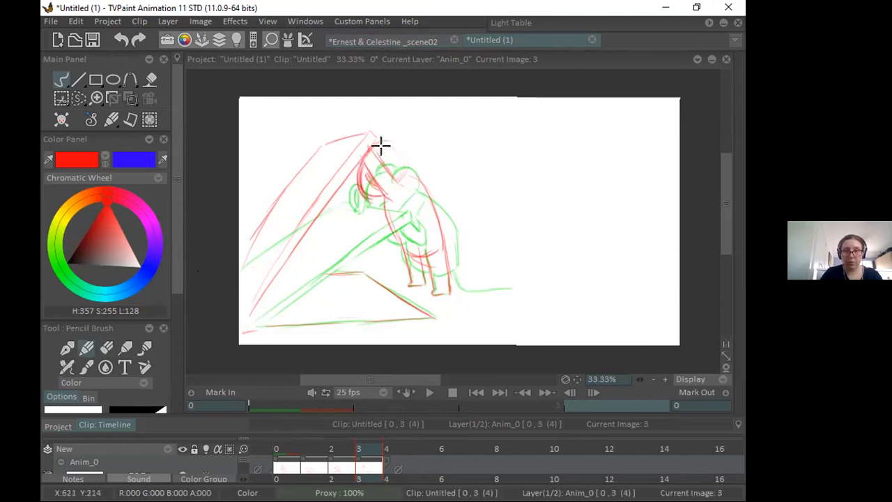
drag(395, 136, 400, 173)
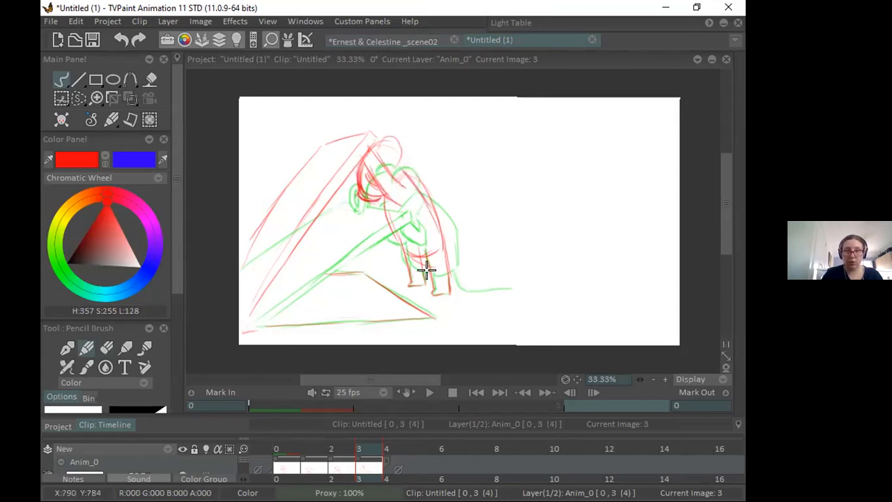
Step: Erase the old arm and upper back lines, then redraw the raised arms reaching to the trapdoor
click(106, 348)
mouse_move(412, 179)
mouse_down()
mouse_move(418, 203)
mouse_move(370, 150)
mouse_move(400, 186)
mouse_move(369, 161)
mouse_up()
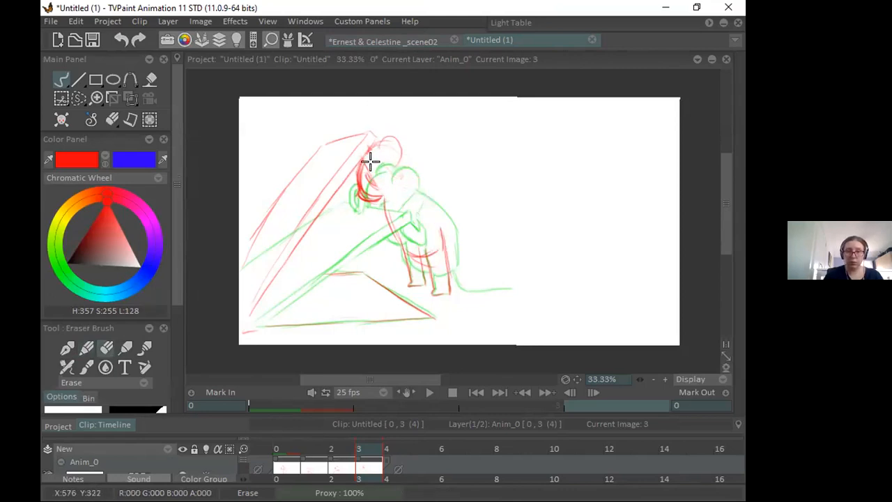
key(b)
drag(366, 160, 396, 201)
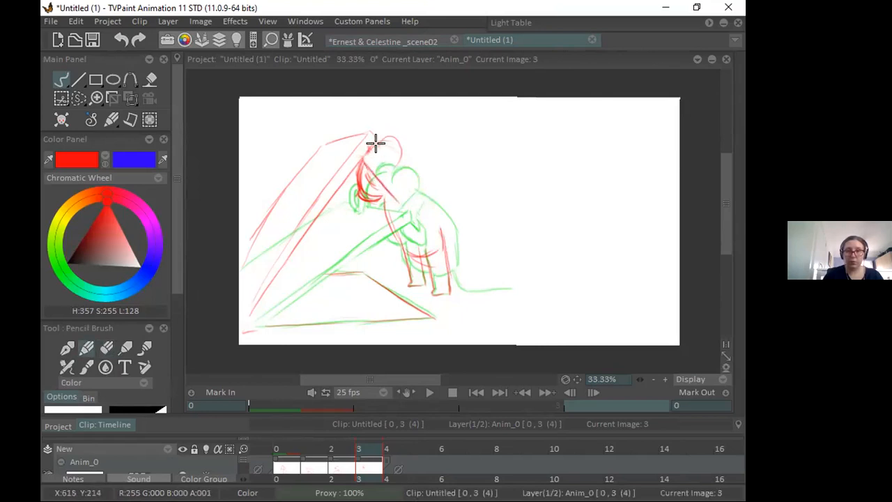
drag(372, 143, 379, 155)
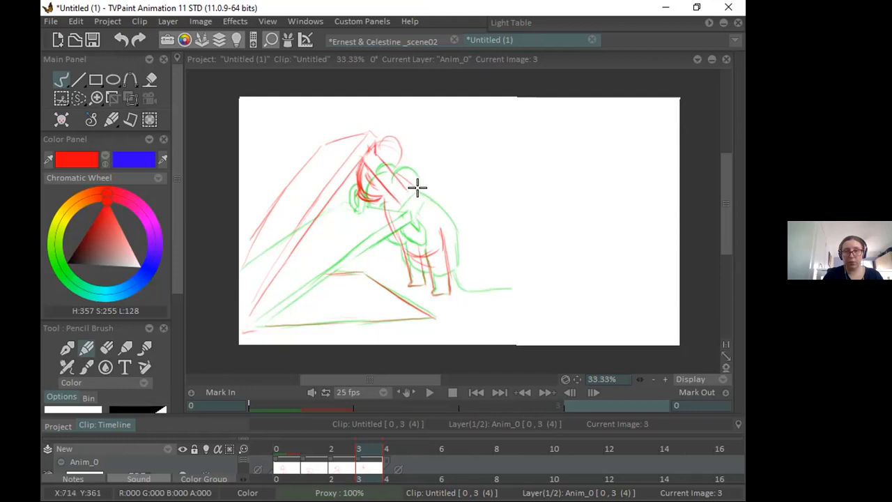
Step: Draw the cloak's front and back edges and the front of the mouse's dress, checking them against the reference
click(427, 40)
click(491, 40)
drag(407, 188, 428, 257)
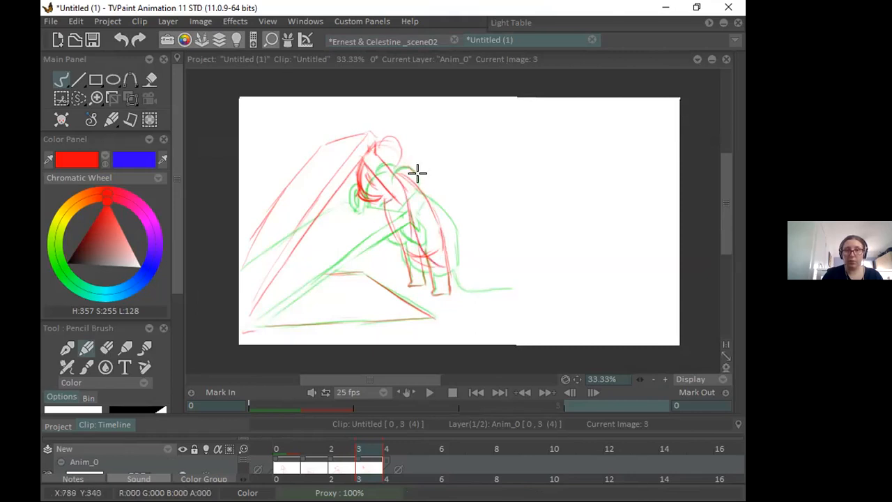
drag(421, 182, 451, 264)
drag(386, 206, 399, 262)
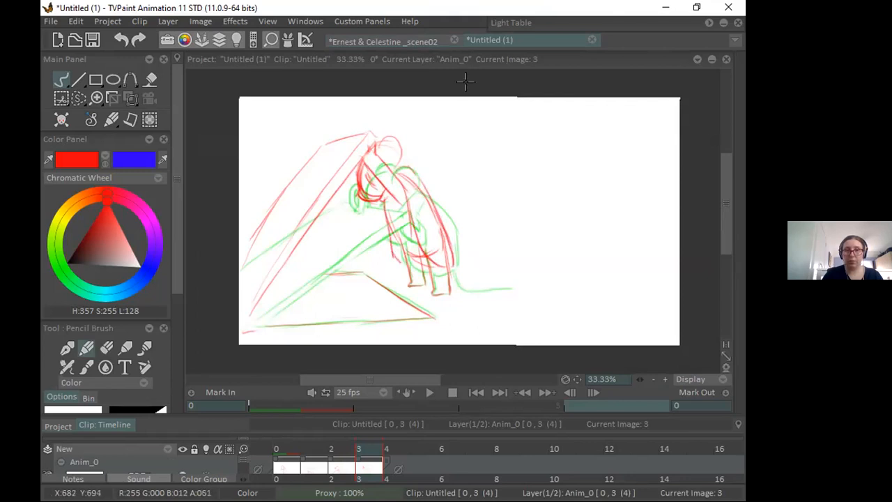
click(446, 45)
click(504, 38)
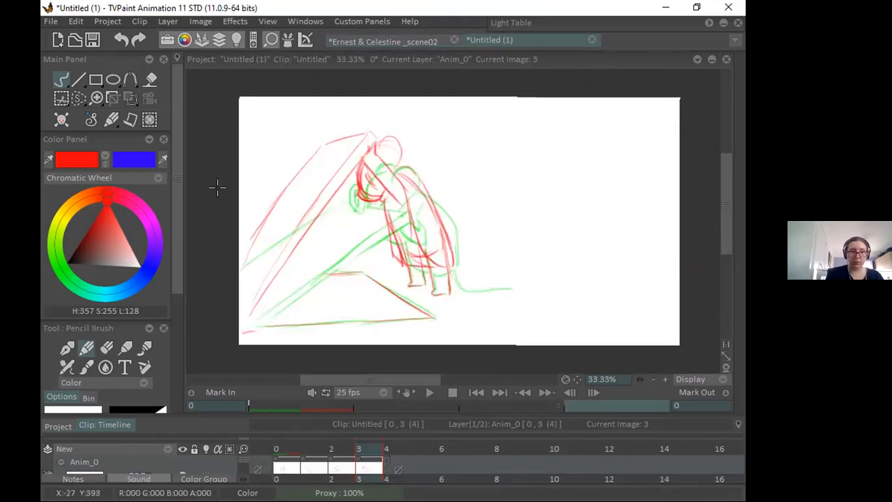
Step: Erase the stray lines inside the mouse's face and extend the trapdoor's near edges to the hinge corner
key(e)
mouse_move(372, 181)
mouse_down()
mouse_move(365, 163)
mouse_move(371, 199)
mouse_up()
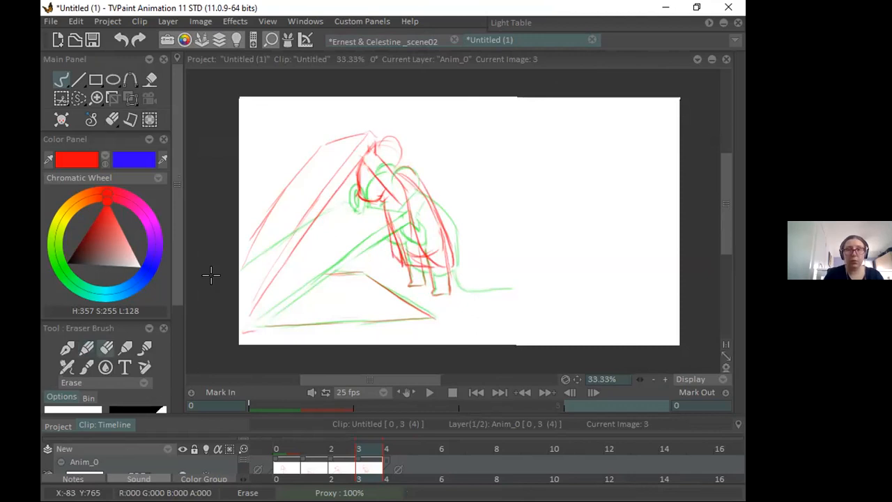
click(86, 347)
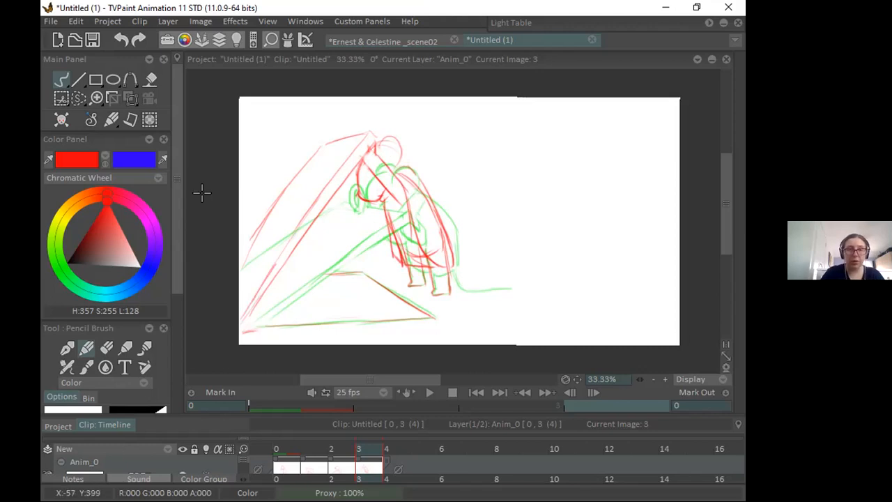
Step: Add the mouse's facial details and strengthen the head, ear, body and trapdoor edge lines, using the reference
click(384, 42)
click(482, 44)
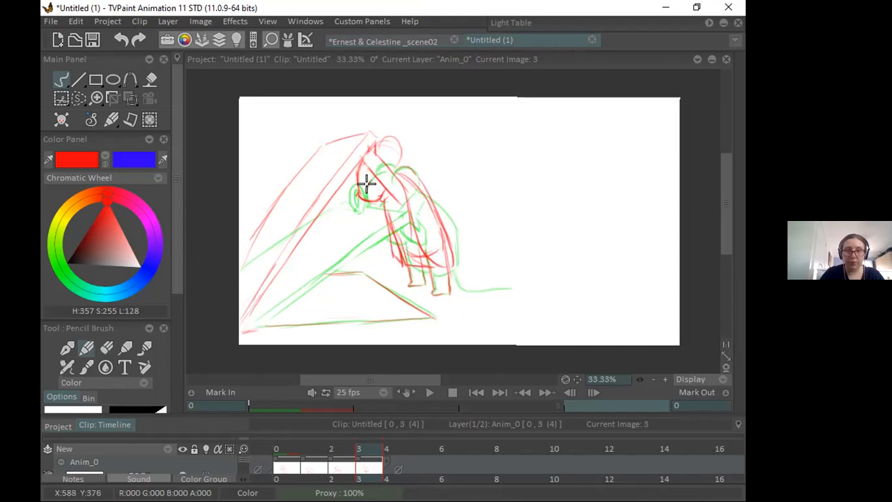
click(666, 378)
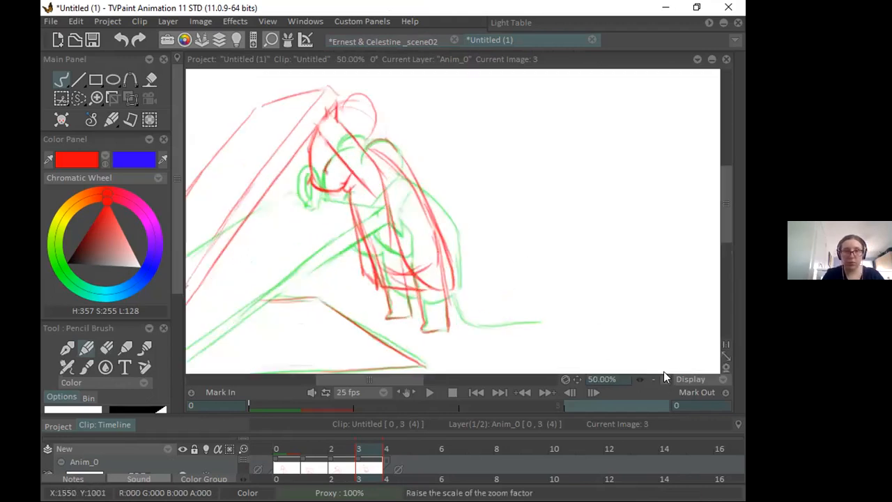
click(664, 376)
click(653, 380)
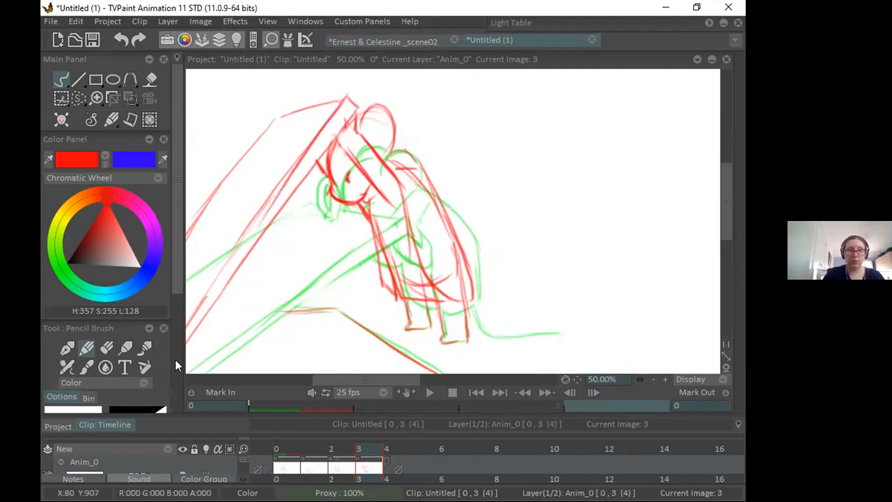
drag(248, 228, 187, 323)
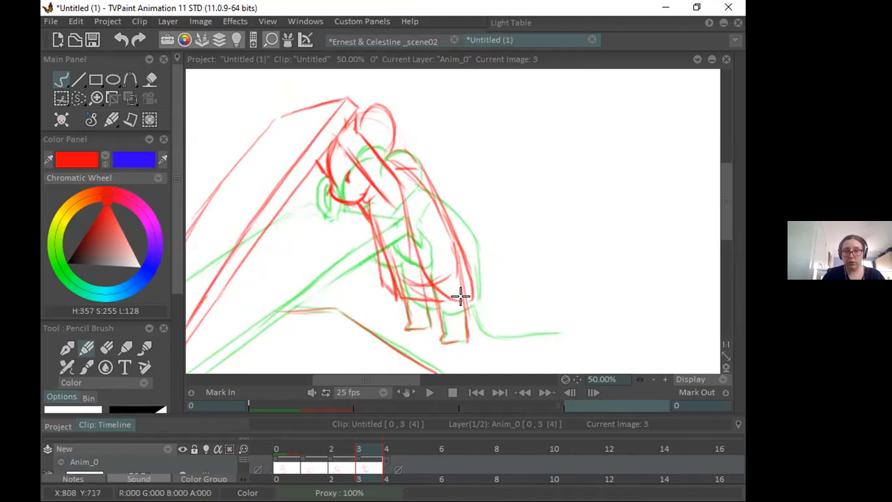
Step: Clean up around the raised arms and redraw the lower arm line more heavily
click(106, 350)
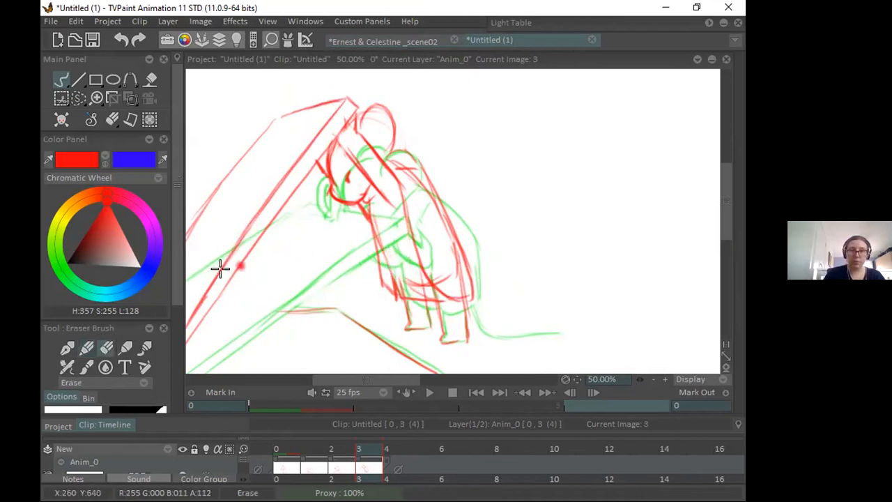
key(n)
drag(338, 140, 389, 202)
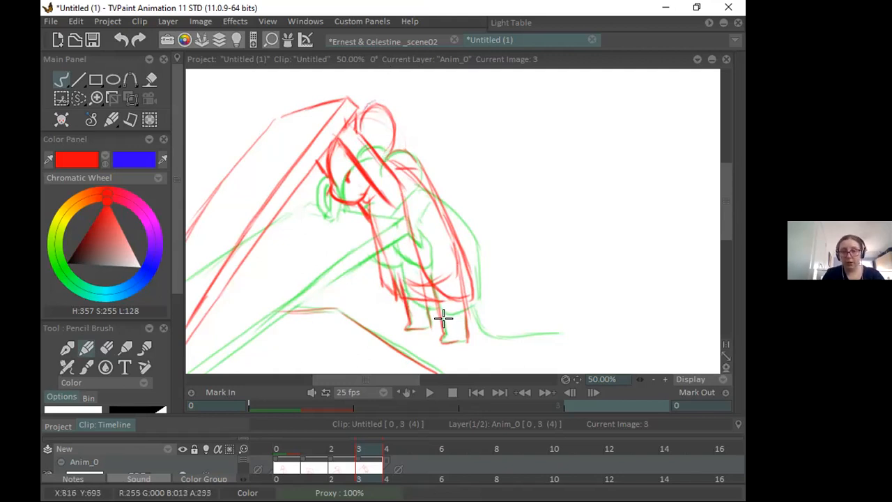
Step: Draw the mouse's tail along the floor and the ring handle near the trapdoor's free end, consulting the reference
click(426, 39)
click(515, 40)
drag(468, 298, 570, 328)
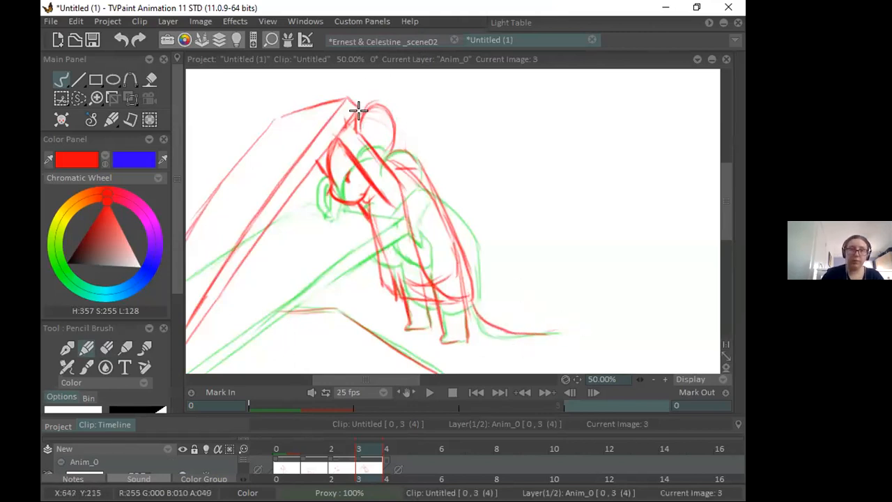
click(428, 39)
click(512, 37)
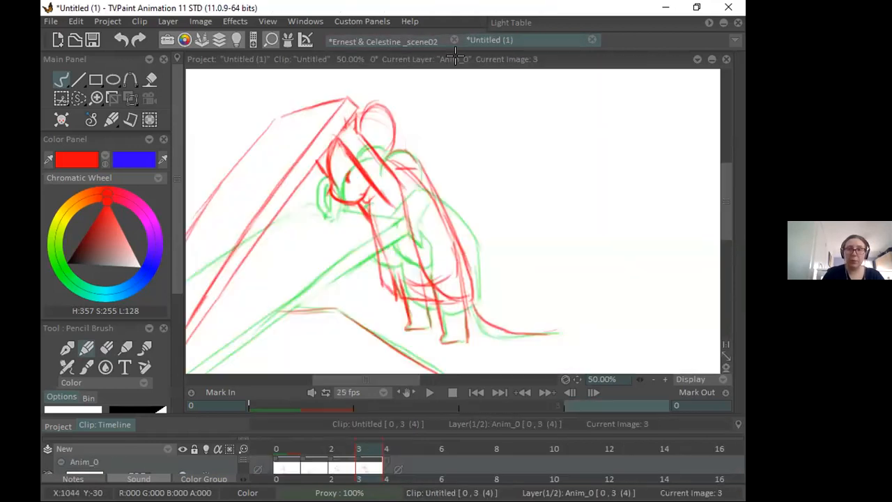
mouse_move(298, 116)
mouse_down()
mouse_move(279, 137)
mouse_move(289, 125)
mouse_move(277, 124)
mouse_move(286, 144)
mouse_up()
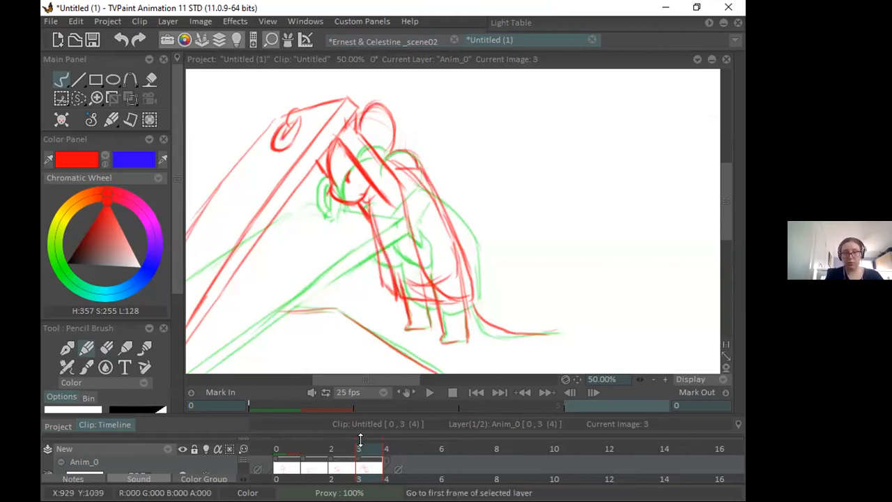
Step: Label image 3 as KF 4 in the canvas's lower-right corner and extend the floor opening's far edge to the trapdoor
click(653, 379)
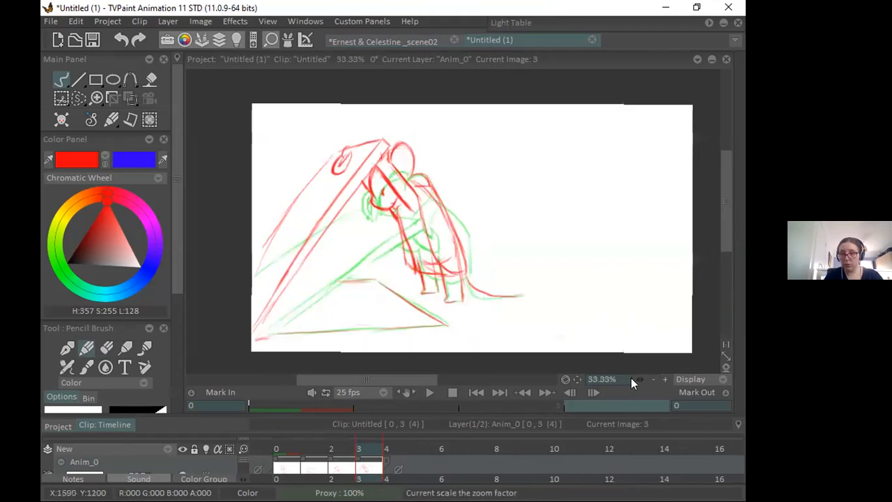
click(577, 379)
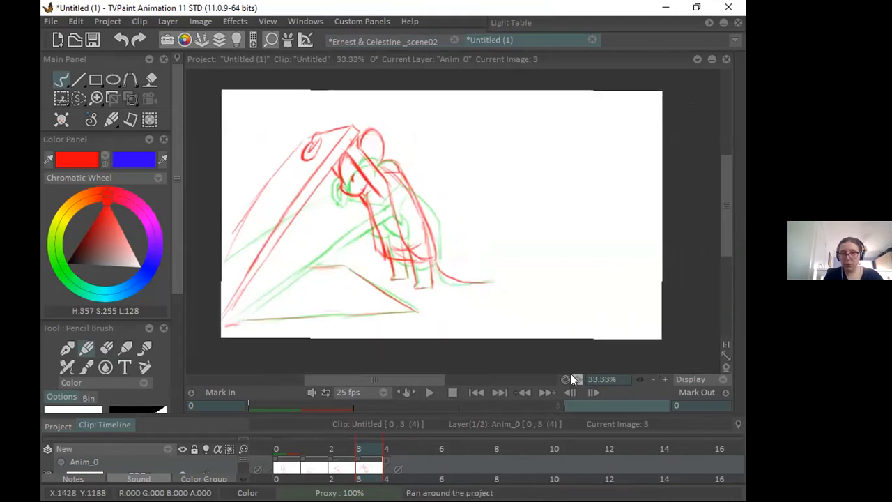
click(344, 449)
mouse_move(605, 333)
mouse_down()
mouse_move(618, 326)
mouse_move(639, 338)
mouse_up()
click(367, 448)
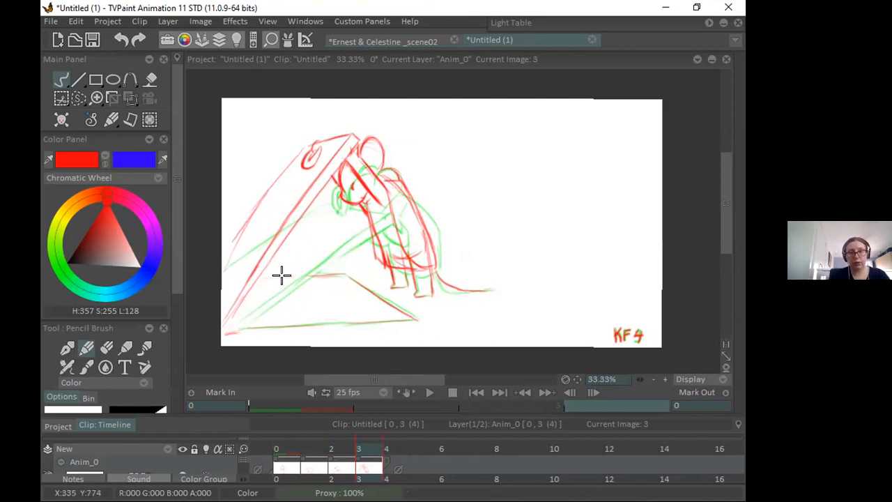
drag(304, 276, 265, 280)
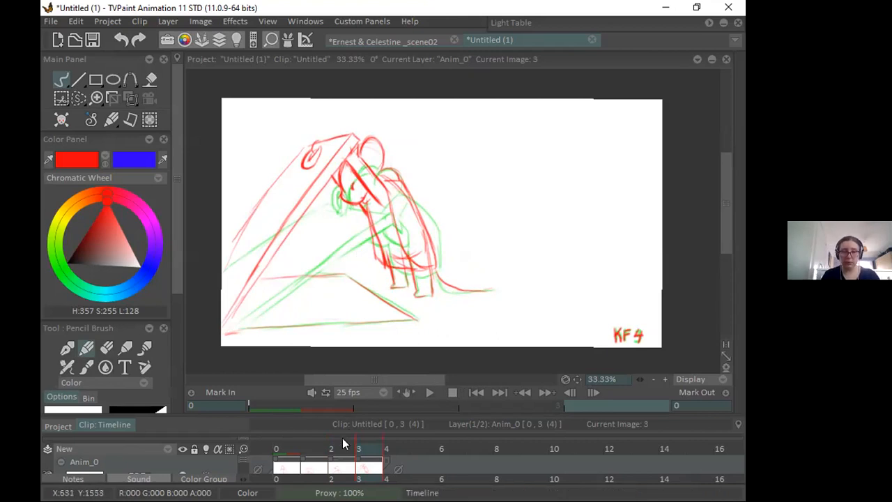
Step: Create a new blank drawing at image 4 of the Anim_0 layer
click(387, 447)
click(106, 347)
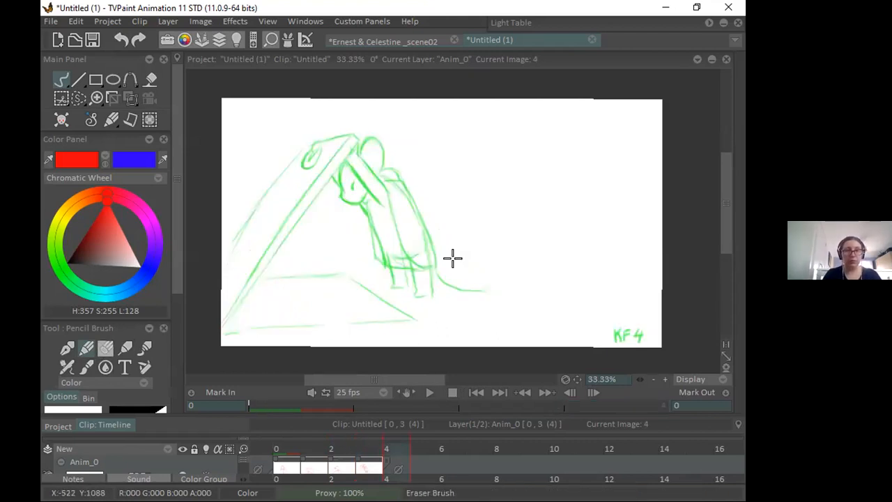
click(467, 277)
click(94, 352)
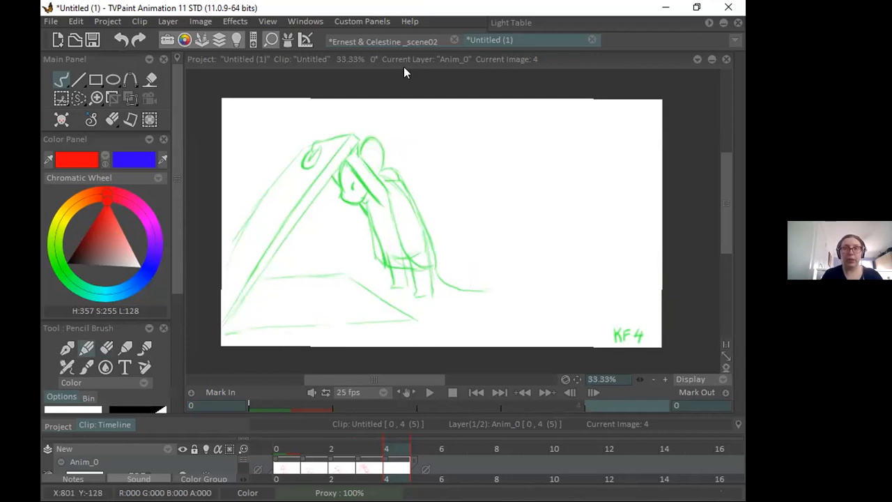
mouse_move(401, 44)
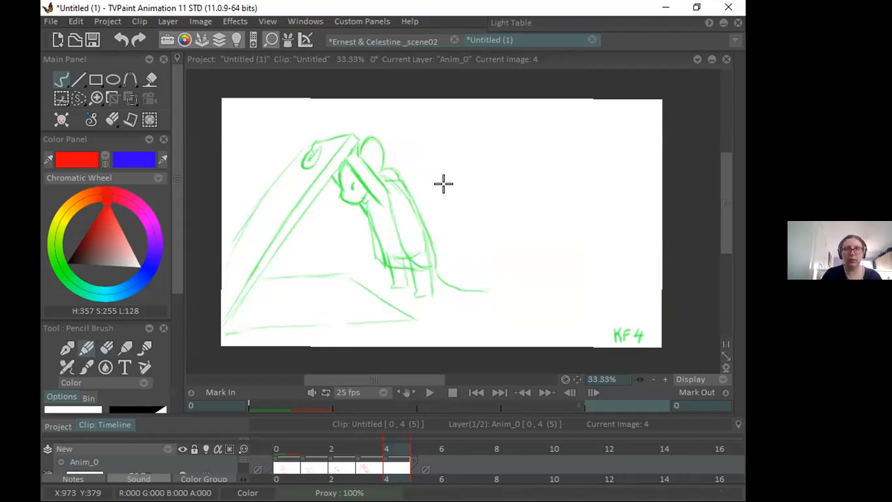
Step: Compare the new image with the Ernest & Celestine reference, stepping back from image 56 to image 32 to examine the mouse lowering the trapdoor
click(397, 41)
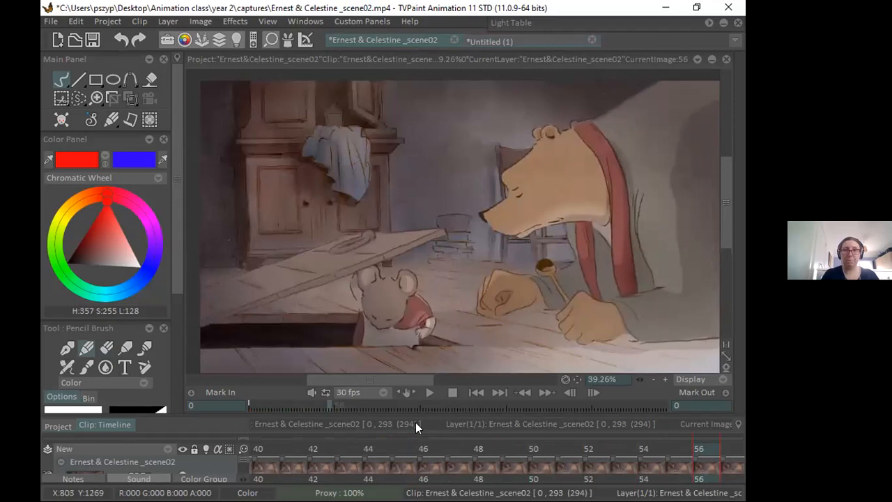
click(486, 41)
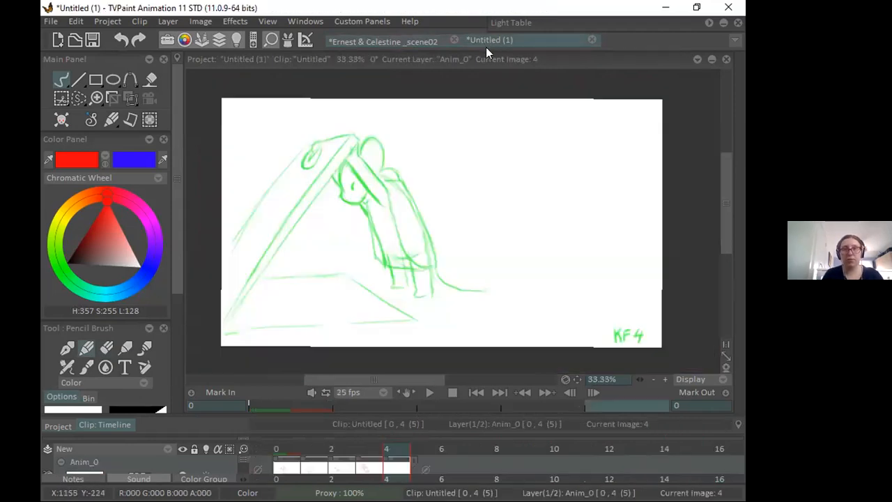
click(411, 41)
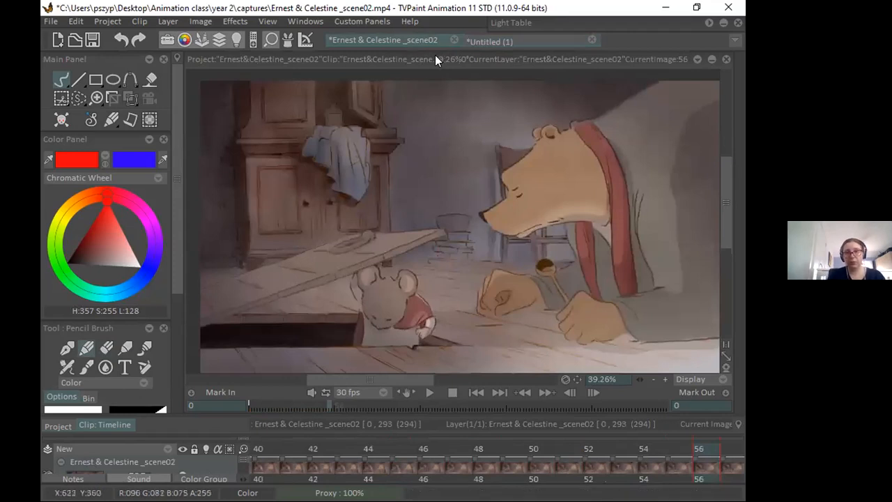
click(490, 41)
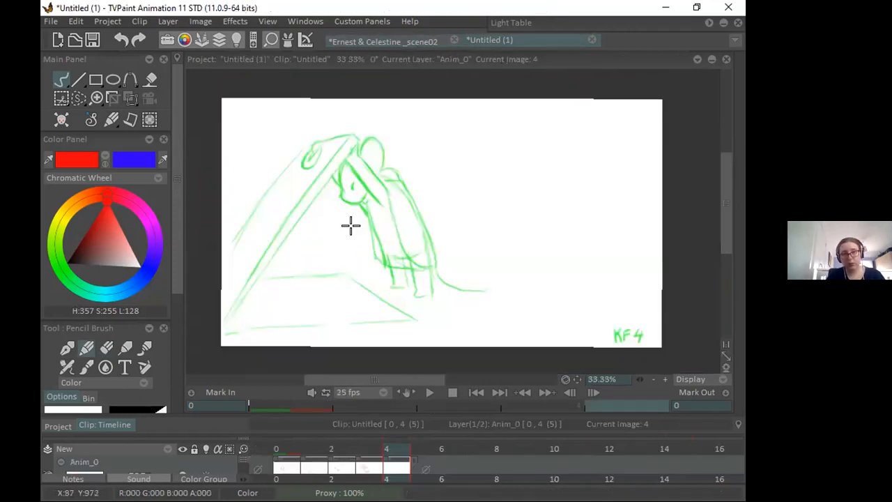
click(422, 36)
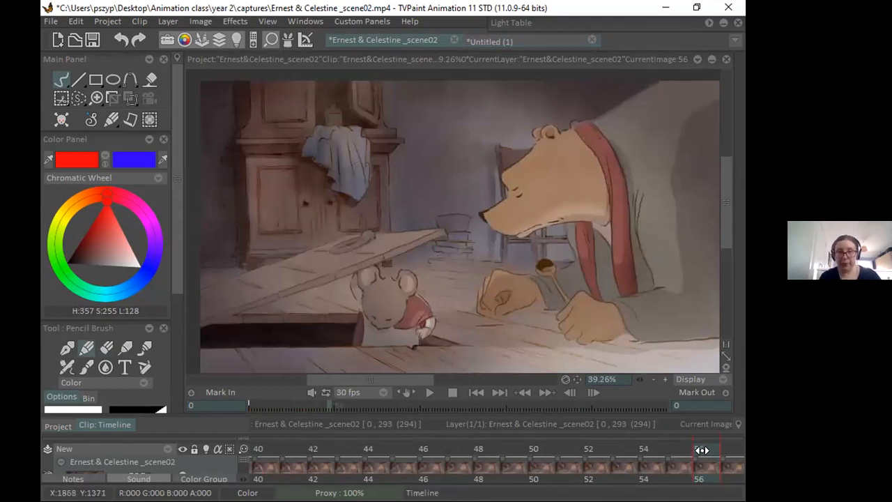
drag(423, 445, 621, 451)
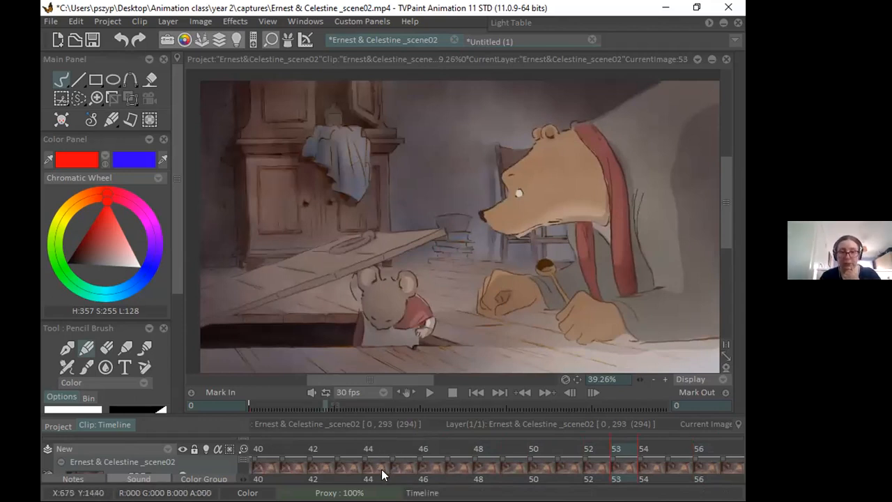
key(Left)
key(Left)
key(Left)
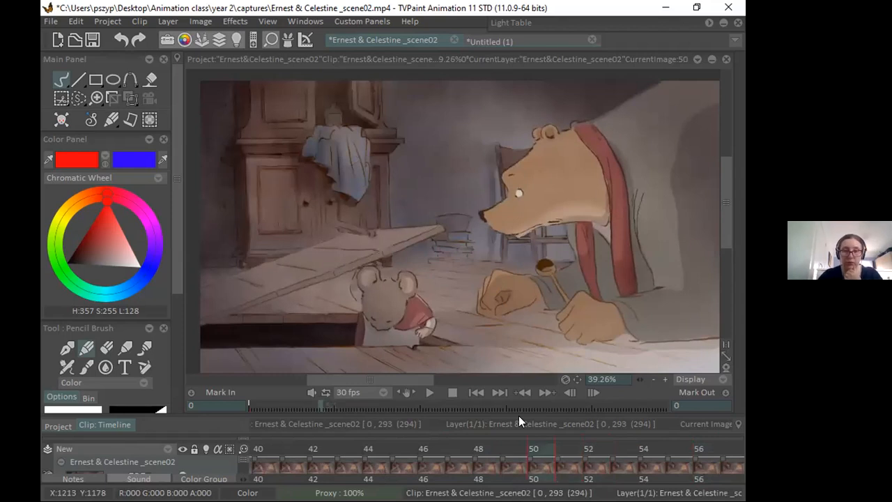
key(Left)
key(Left)
key(Left)
key(Left)
key(Left)
key(Left)
key(Left)
key(Left)
key(Left)
key(Left)
key(Left)
key(Left)
key(Left)
key(Left)
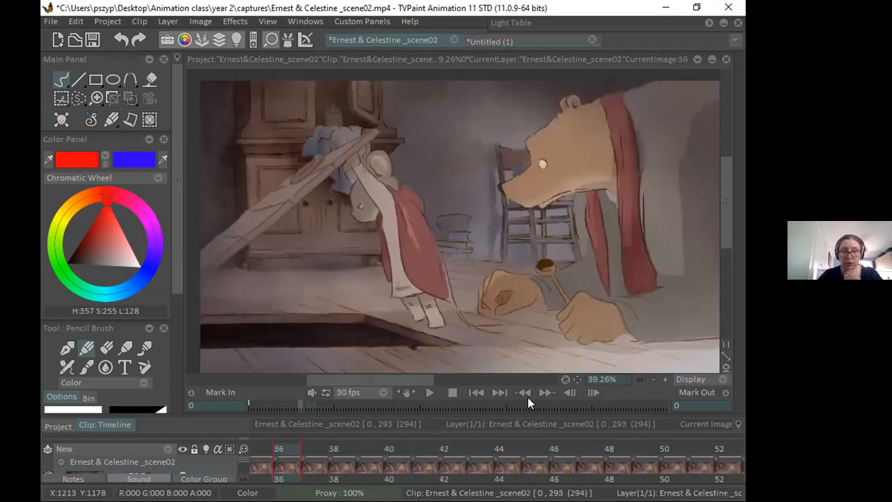
key(Left)
key(Left)
key(Left)
key(Left)
Step: Step forward through the reference to image 60 and settle on image 58 to examine the crouched mouse under the lowered trapdoor
key(Right)
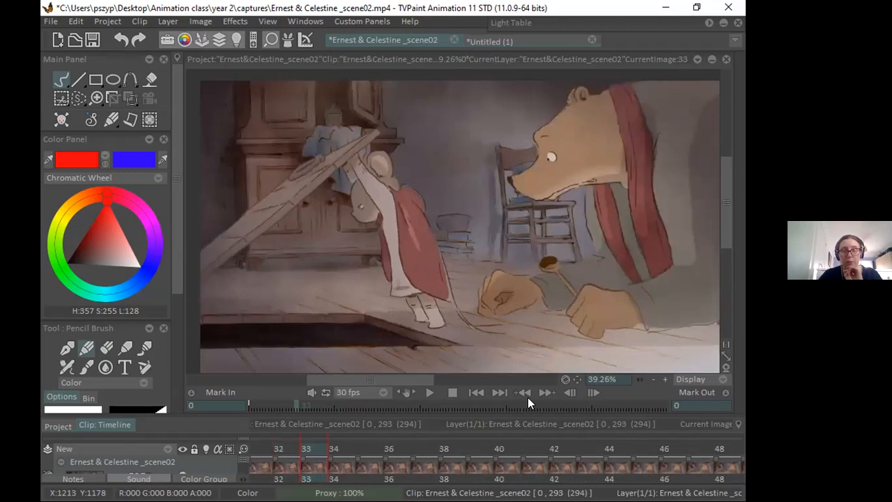
key(Right)
key(Right)
key(Right)
key(Right)
key(Right)
key(Right)
key(Right)
key(Right)
key(Right)
key(Right)
key(Right)
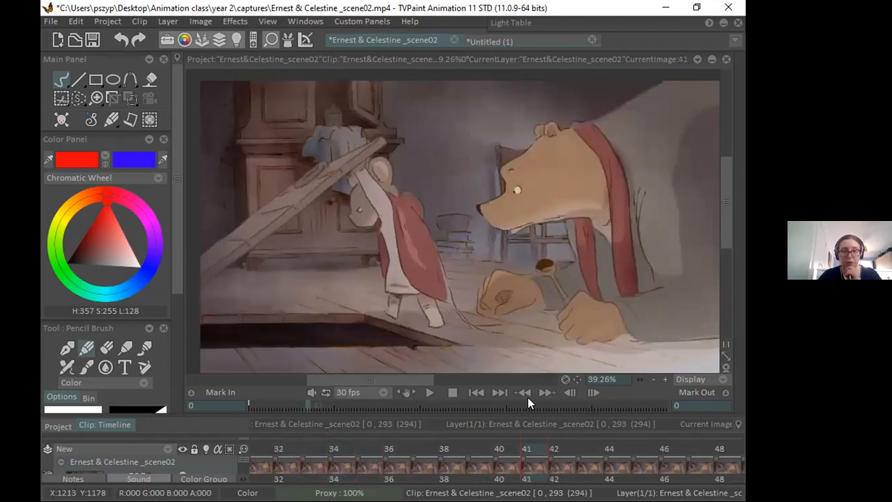
key(Right)
key(Right)
key(Right)
key(Right)
key(Right)
key(Right)
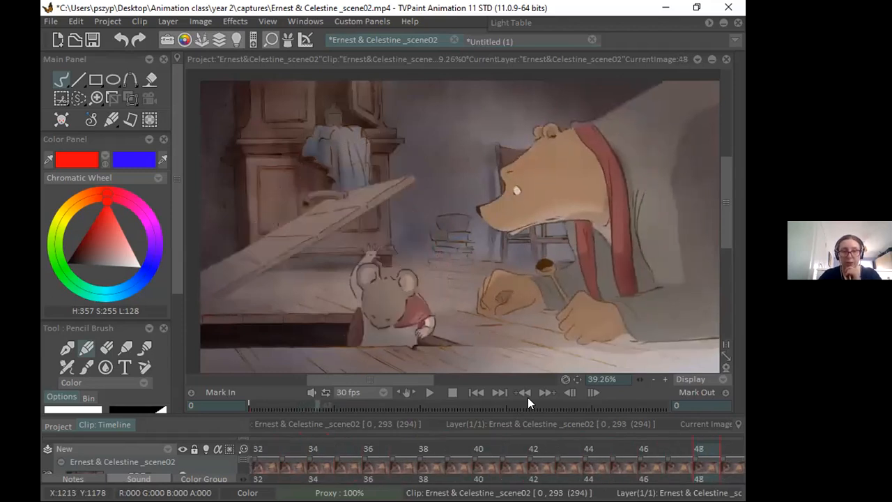
key(Right)
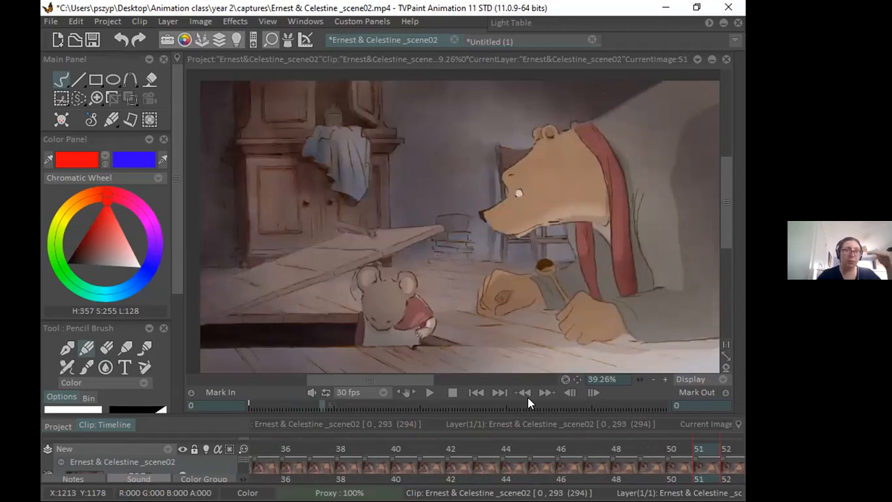
key(Right)
key(Right)
key(Right)
key(Right)
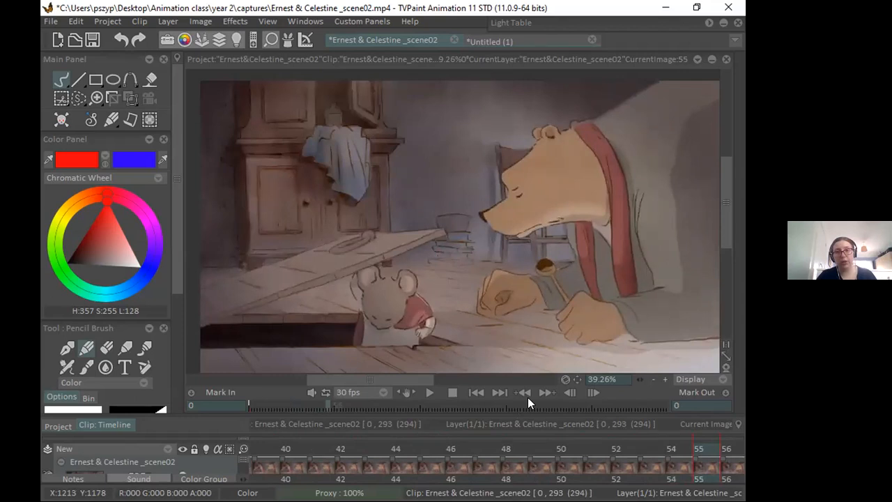
key(Right)
key(Right)
key(Right)
key(Right)
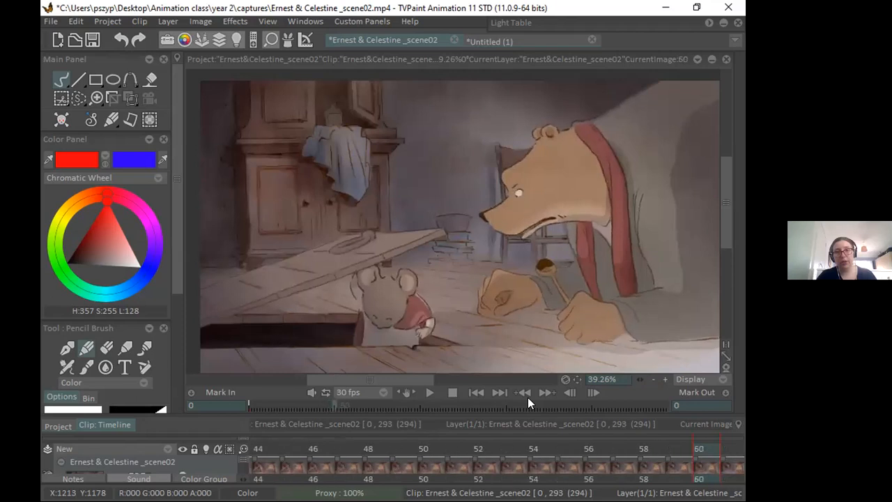
key(Left)
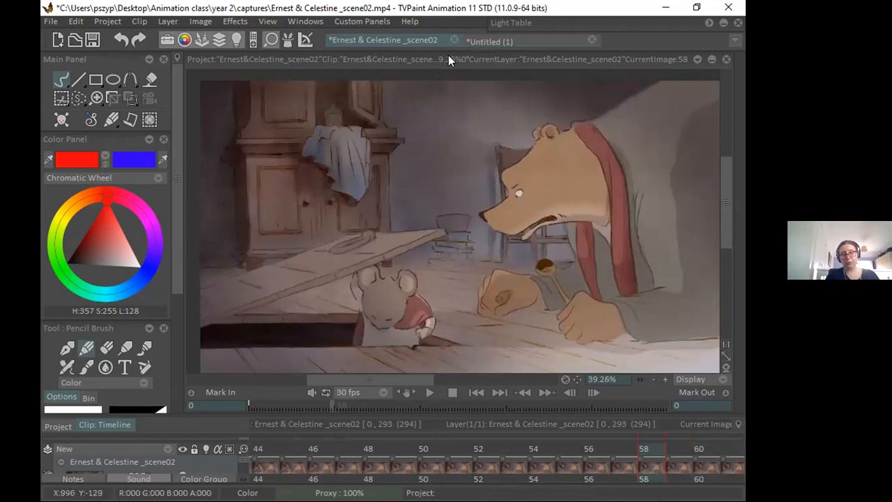
Step: Rough in the crouching mouse's head as a red circle over the floor opening's far corner, checking the reference pose
click(510, 43)
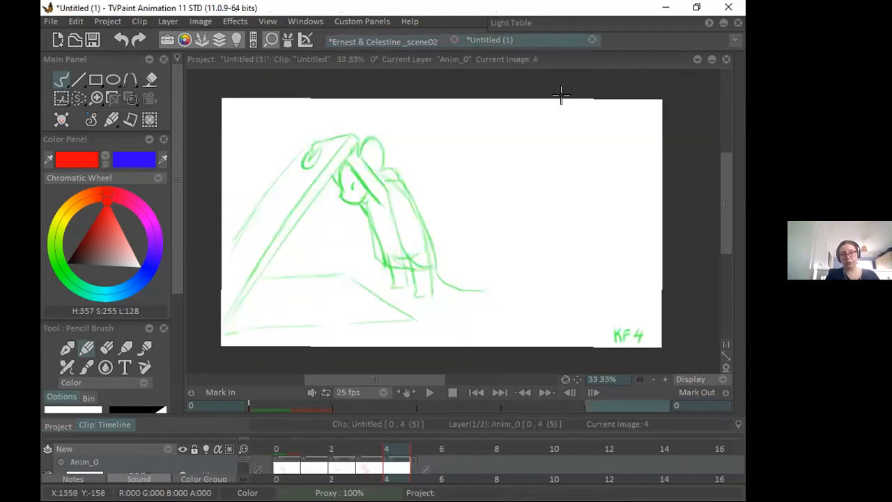
click(427, 42)
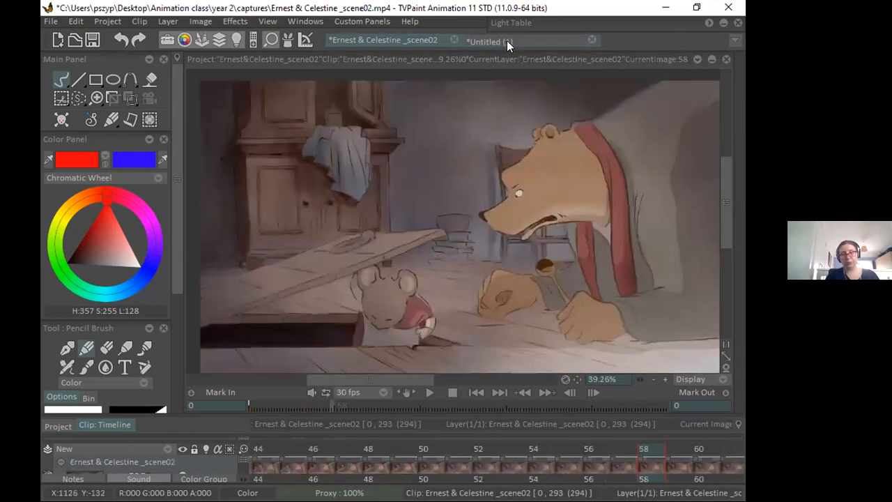
click(511, 39)
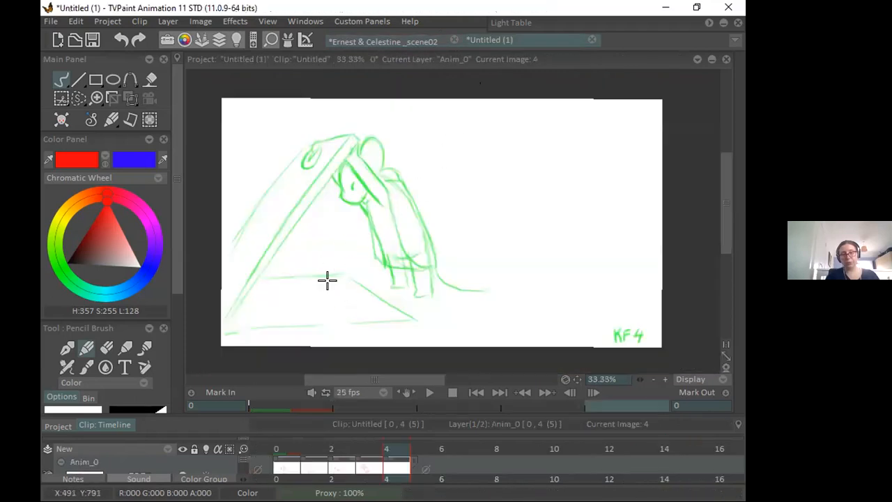
mouse_move(364, 263)
mouse_down()
mouse_move(371, 299)
mouse_move(346, 275)
mouse_move(352, 265)
mouse_move(361, 284)
mouse_move(343, 266)
mouse_move(352, 264)
mouse_move(370, 288)
mouse_move(354, 260)
mouse_move(368, 267)
mouse_move(351, 304)
mouse_move(356, 259)
mouse_up()
key(ctrl+z)
click(436, 44)
click(503, 40)
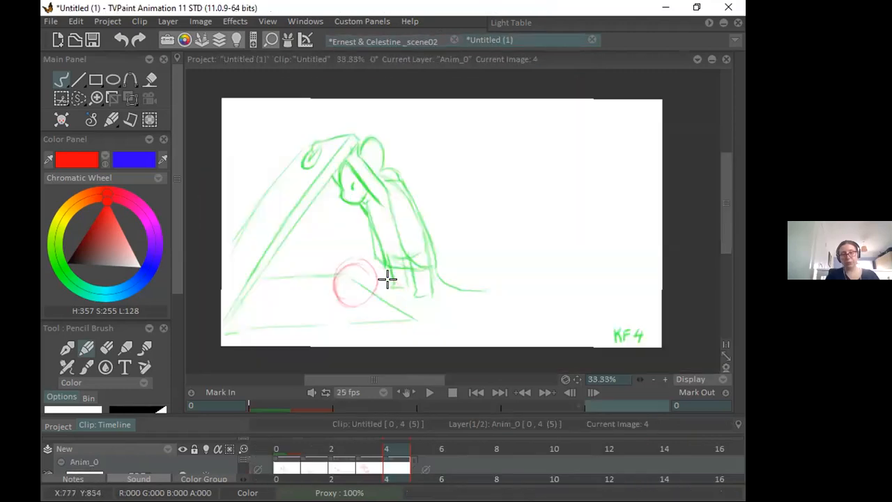
Step: Redraw the head circle slightly higher and add the mouse's shoulder and arm lines and two round ears
click(417, 40)
click(515, 42)
mouse_move(373, 262)
mouse_down()
mouse_move(400, 299)
mouse_move(383, 302)
mouse_move(384, 311)
mouse_up()
mouse_move(371, 268)
mouse_down()
mouse_move(355, 292)
mouse_move(338, 287)
mouse_move(351, 245)
mouse_move(376, 273)
mouse_move(355, 245)
mouse_move(341, 250)
mouse_move(376, 271)
mouse_move(360, 293)
mouse_move(333, 258)
mouse_move(353, 299)
mouse_up()
drag(339, 253, 330, 243)
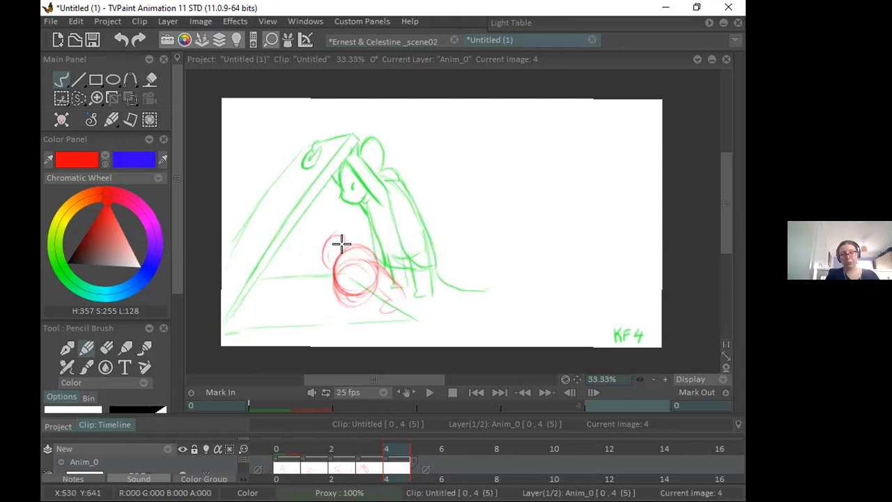
mouse_move(346, 237)
mouse_down()
mouse_move(328, 249)
mouse_move(326, 268)
mouse_up()
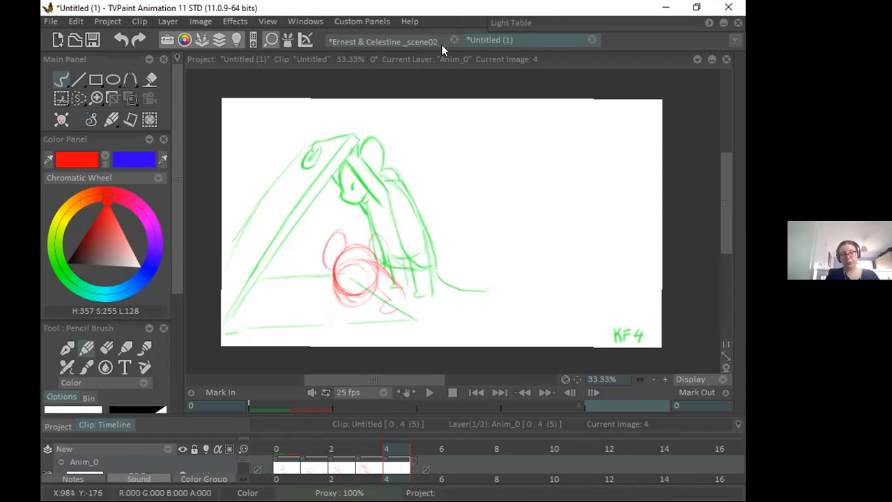
Step: Sketch the lowered trapdoor in red as a slanted board from the floor opening's near corner to above the mouse's head, following the reference
click(419, 40)
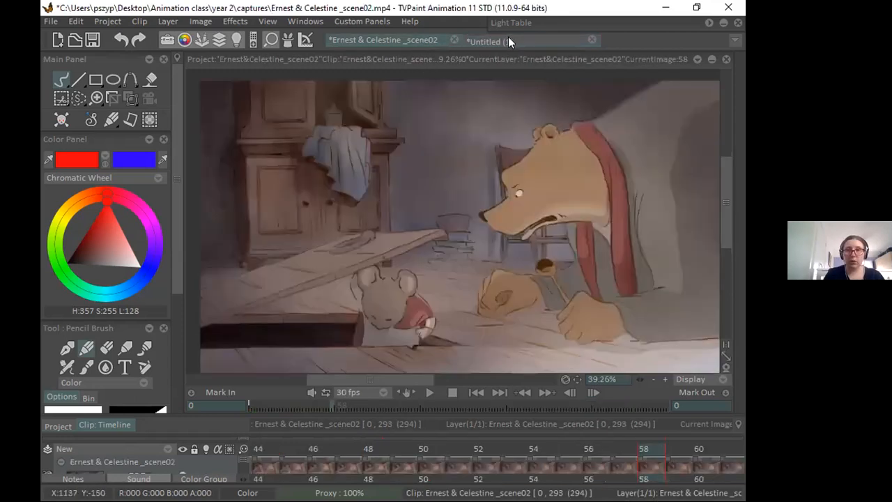
click(526, 43)
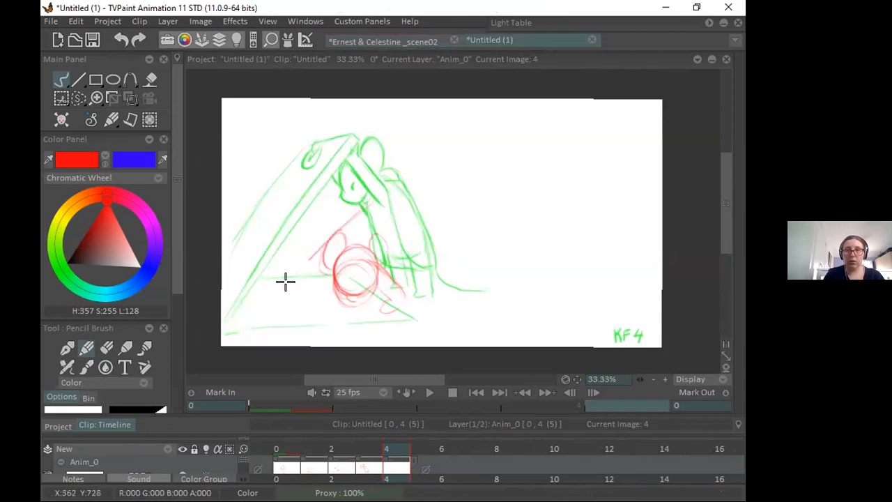
drag(331, 234, 225, 320)
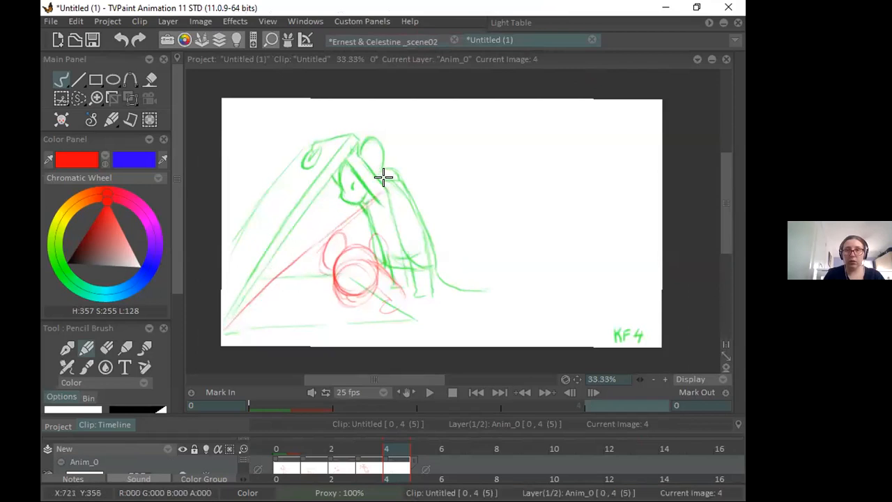
mouse_move(387, 179)
mouse_down()
mouse_move(277, 258)
mouse_move(228, 312)
mouse_up()
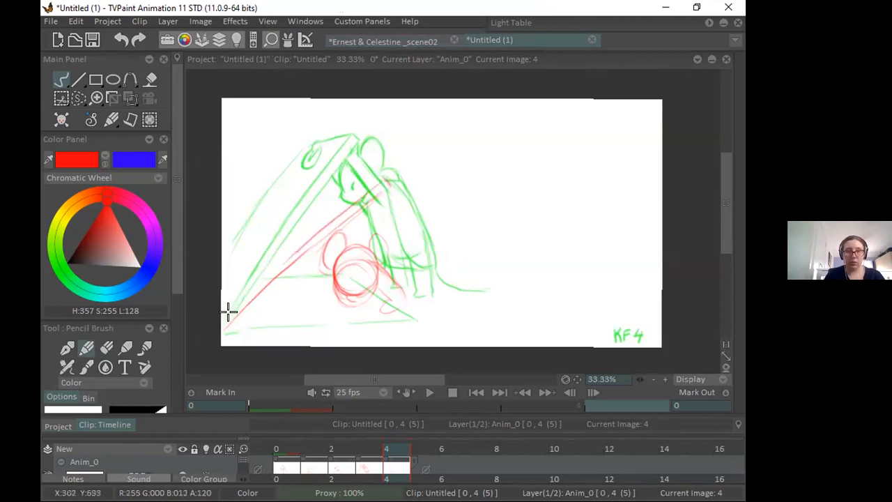
mouse_move(382, 175)
mouse_down()
mouse_move(323, 191)
mouse_move(245, 260)
mouse_up()
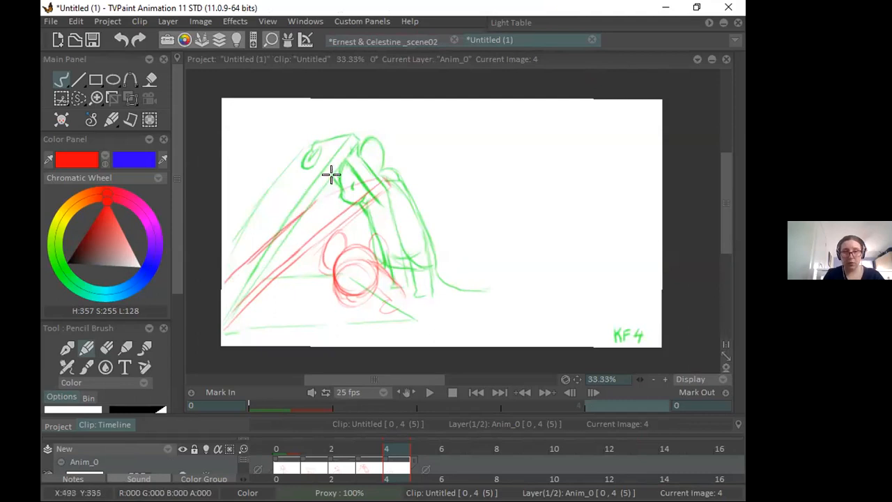
Step: Erase the stray head, ear and arm lines, and redraw the mouse's head outline, arm and body sides to match the reference
click(106, 347)
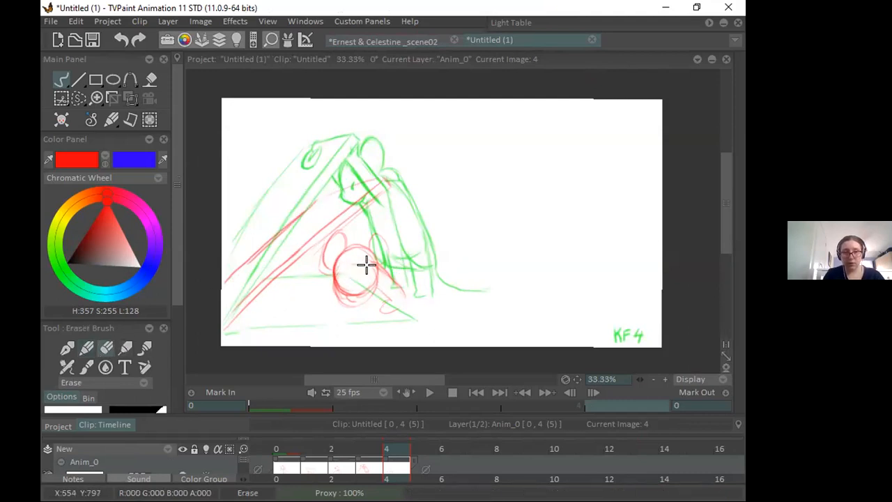
click(86, 347)
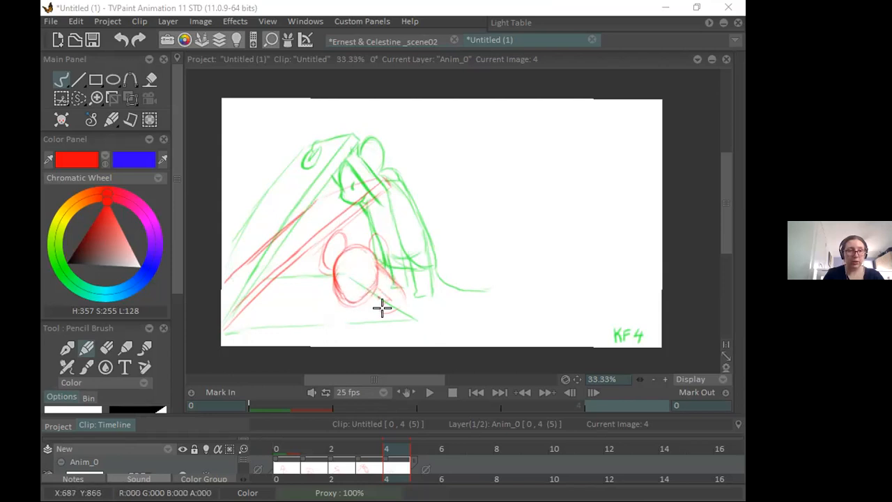
key(e)
drag(395, 269, 402, 297)
mouse_move(344, 231)
mouse_down()
mouse_move(335, 235)
mouse_move(373, 238)
mouse_up()
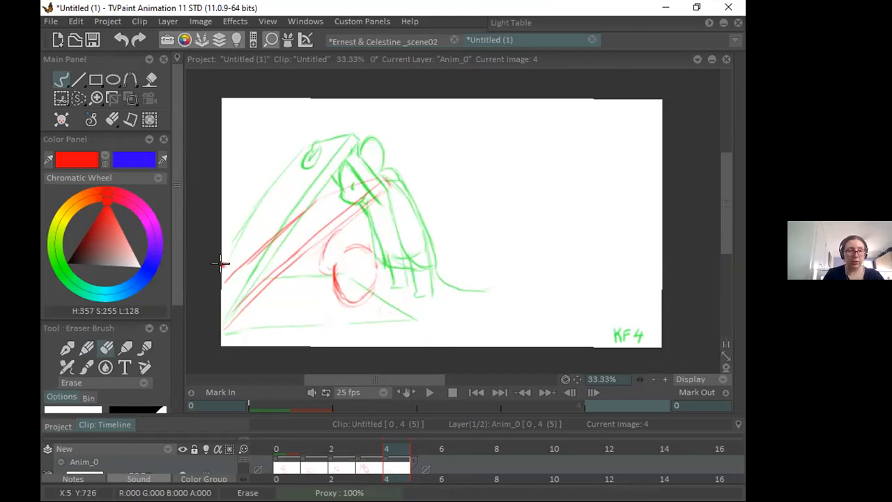
key(e)
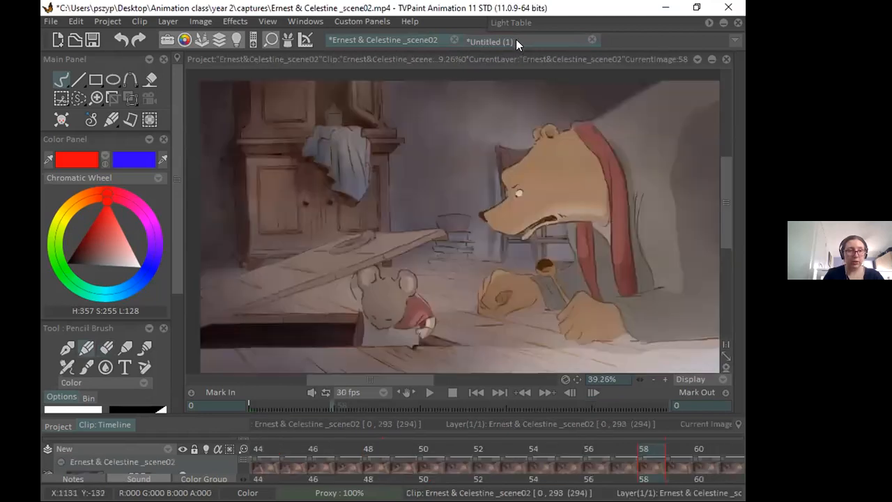
click(516, 39)
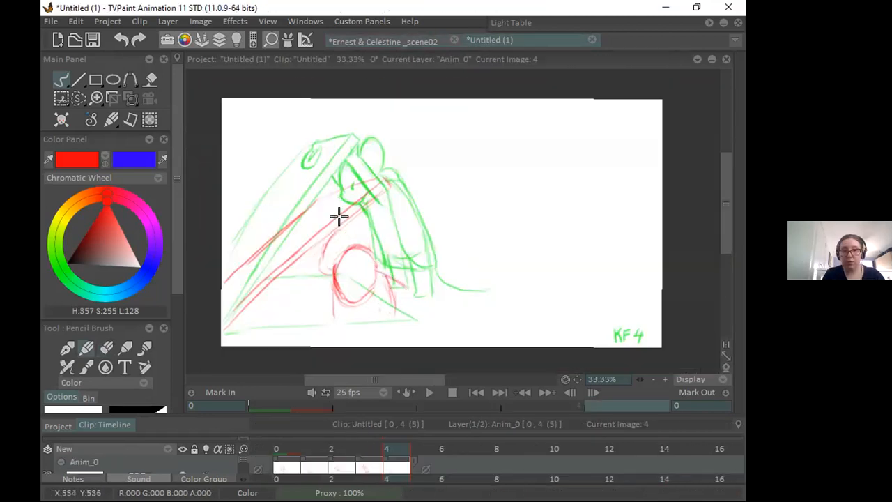
Step: Draw the lowered trapdoor's free end and reinforce its lower edge down to the floor opening's corner
drag(383, 175, 393, 189)
drag(308, 255, 395, 189)
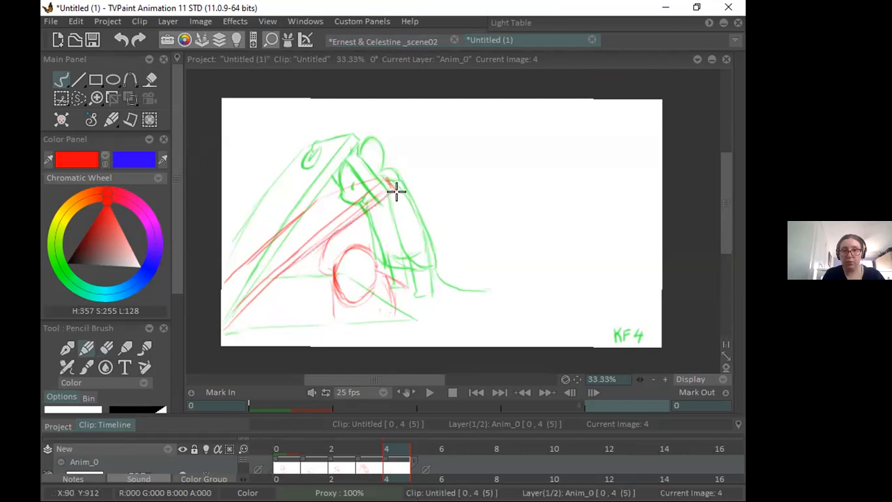
drag(222, 333, 291, 272)
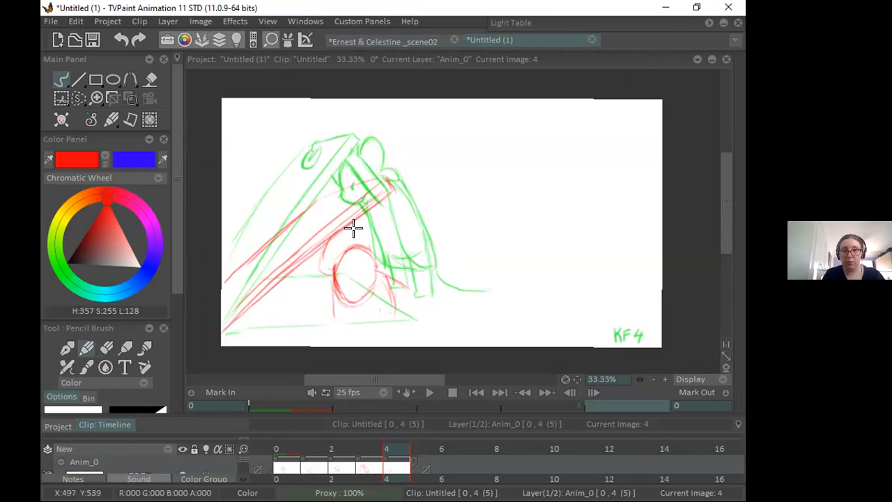
Step: Draw the handle hole near the trapdoor's free end and erase the surplus lines along its underside, following the reference
click(439, 44)
click(520, 39)
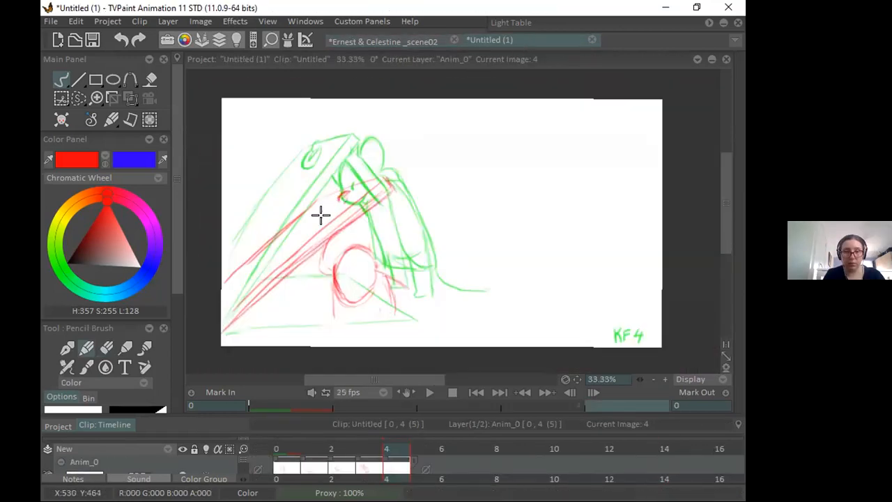
click(107, 348)
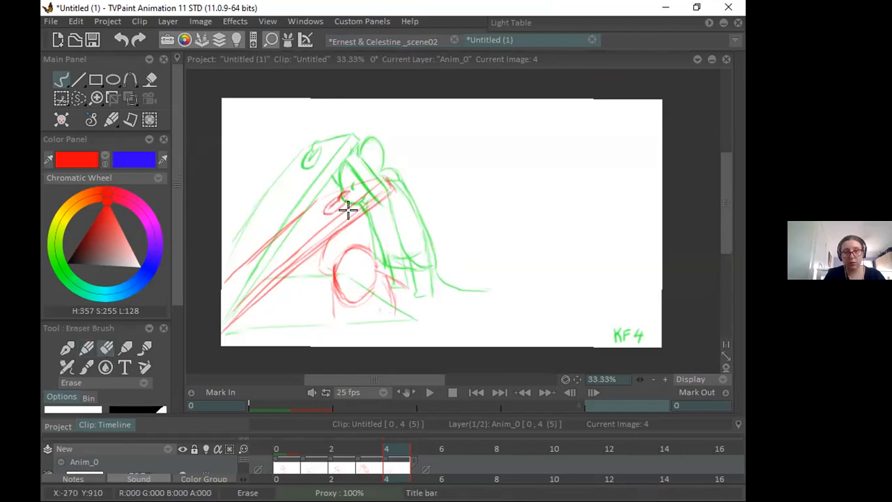
drag(376, 196, 241, 292)
click(88, 347)
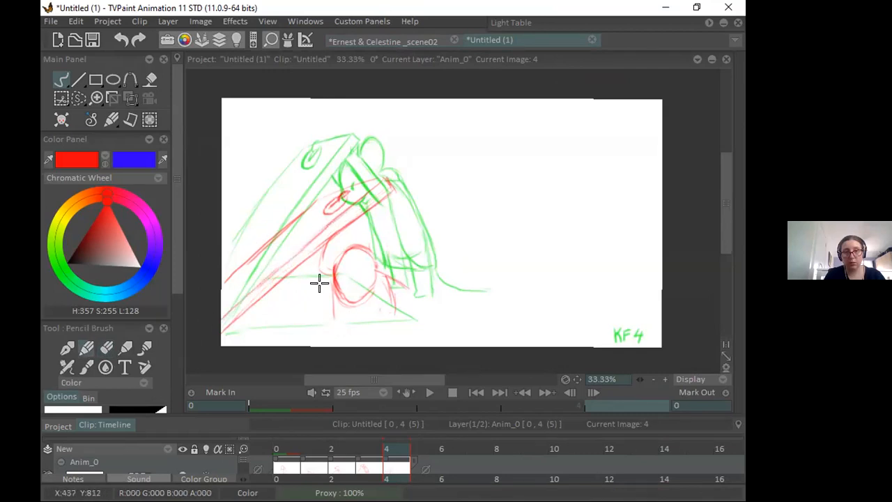
Step: Trace the floor opening's back, side and near edges in red over the green outline, undoing the stray stroke
drag(224, 333, 287, 328)
mouse_move(282, 278)
mouse_down()
mouse_move(332, 276)
mouse_move(411, 314)
mouse_up()
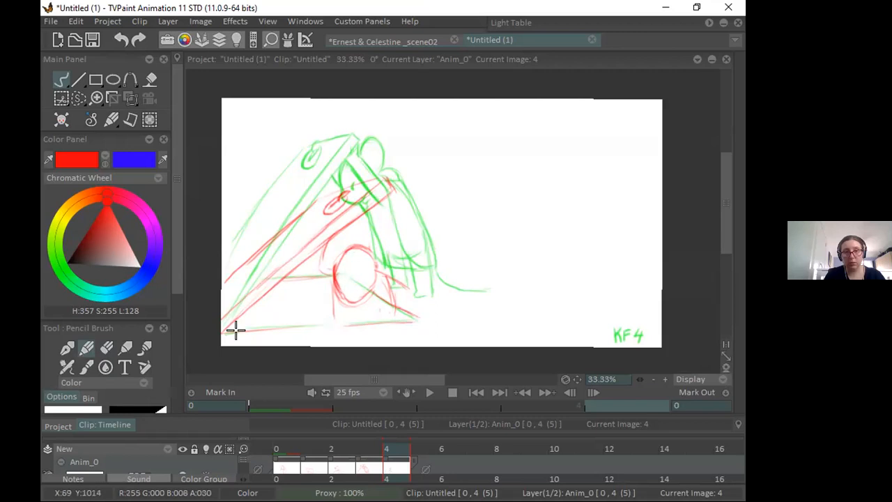
drag(412, 320, 301, 336)
key(ctrl+z)
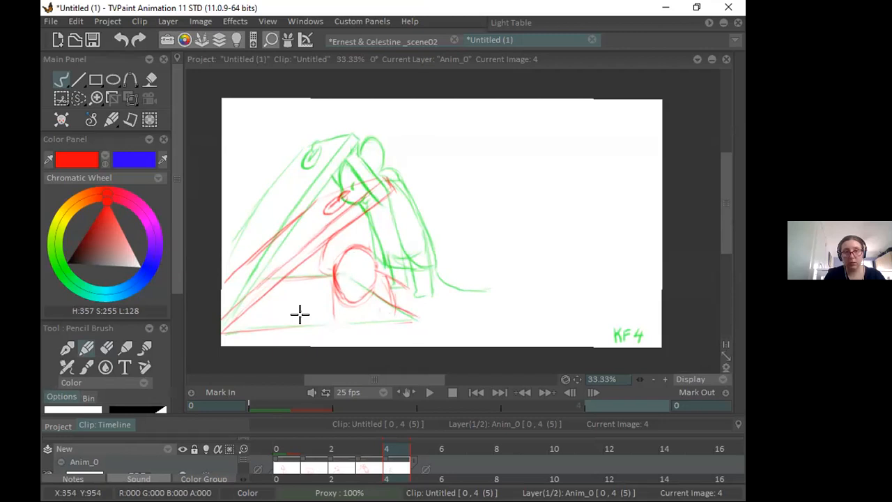
mouse_move(577, 378)
mouse_down()
mouse_move(567, 377)
mouse_move(585, 342)
mouse_move(585, 350)
mouse_up()
drag(565, 379, 601, 355)
drag(440, 305, 322, 339)
mouse_move(567, 381)
mouse_down()
mouse_move(573, 388)
mouse_move(573, 377)
mouse_up()
Step: Redraw the mouse's raised arm as a bent shape under the trapdoor and add two round ears, following the reference
drag(405, 244, 319, 249)
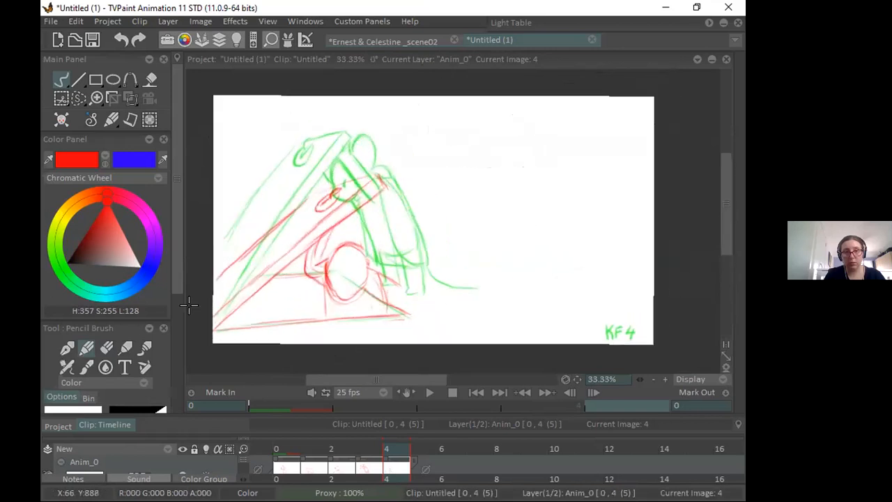
click(108, 349)
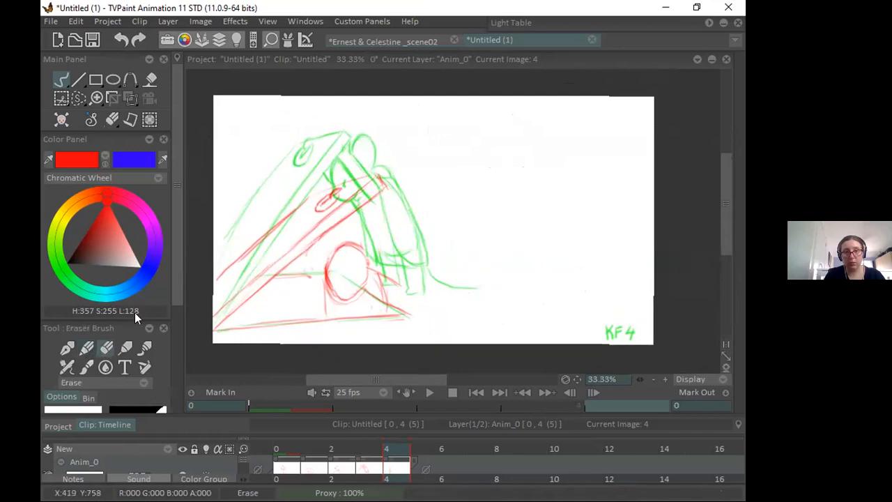
drag(307, 253, 323, 280)
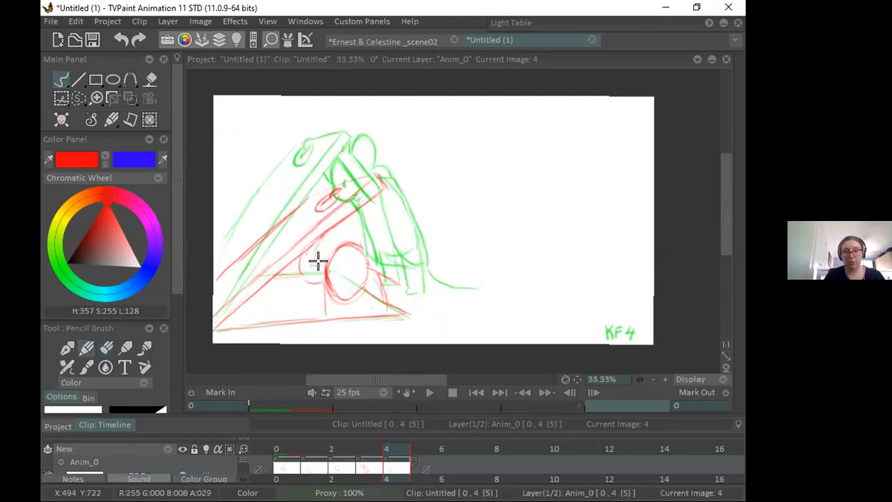
click(438, 40)
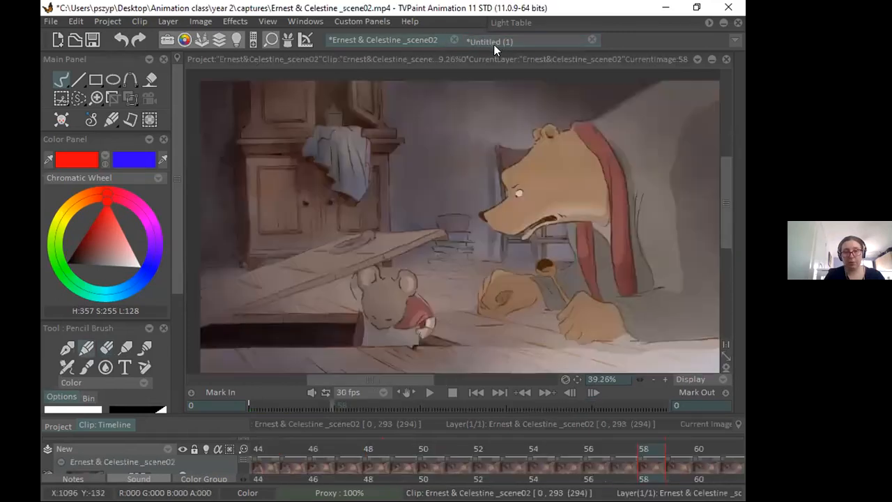
click(486, 40)
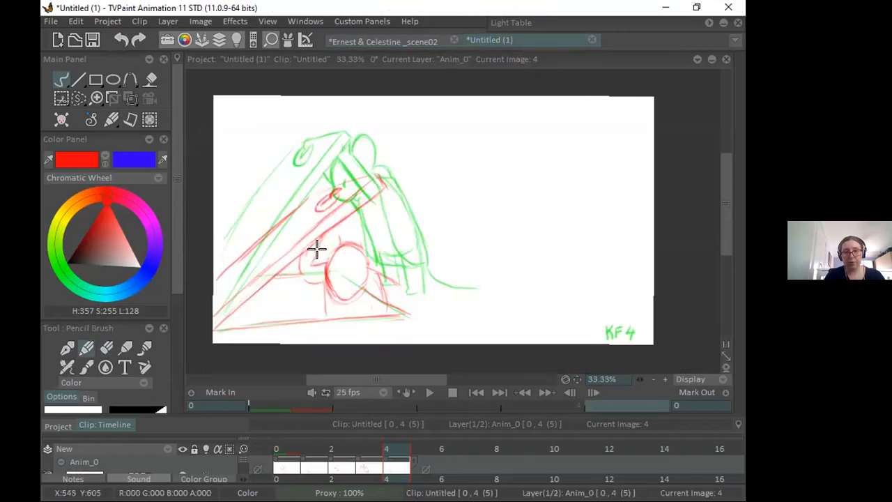
drag(348, 241, 347, 240)
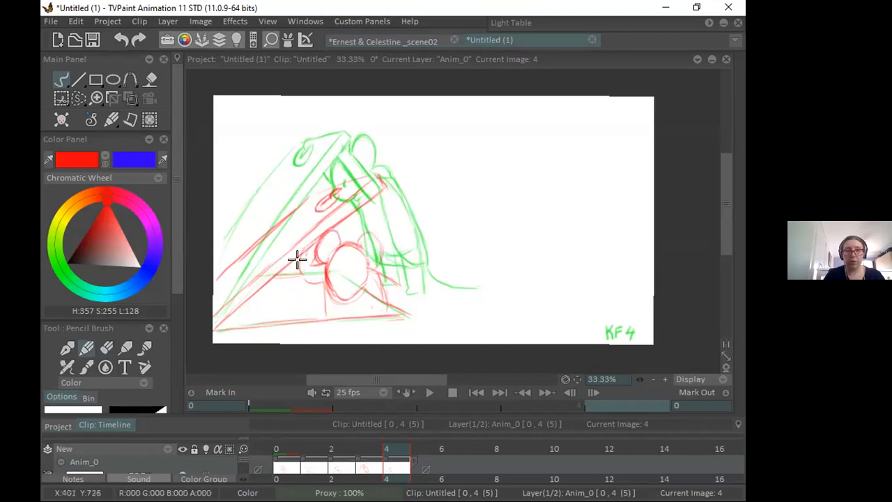
drag(300, 250, 305, 269)
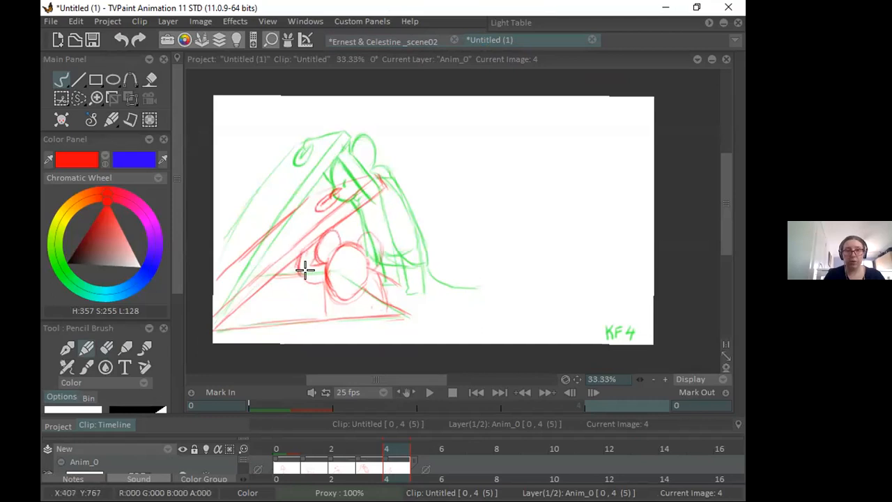
key(e)
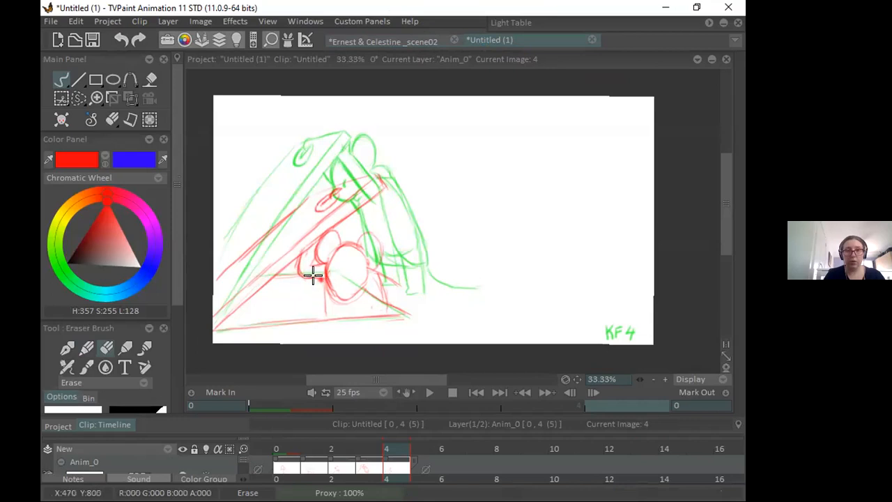
key(e)
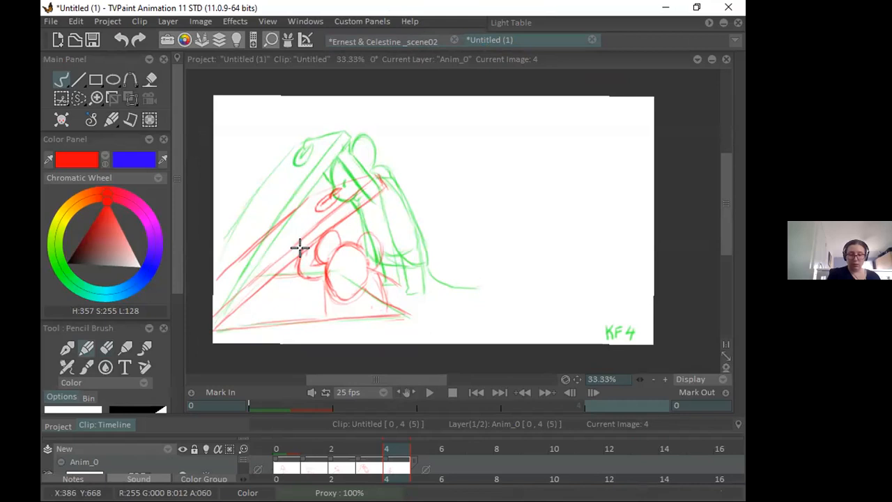
Step: Redraw the mouse's body side and sketch the other arm bending to a hand at the floor opening's corner
drag(378, 286, 395, 311)
drag(325, 279, 323, 316)
mouse_move(396, 292)
mouse_down()
mouse_move(387, 283)
mouse_move(383, 306)
mouse_move(393, 299)
mouse_up()
click(88, 349)
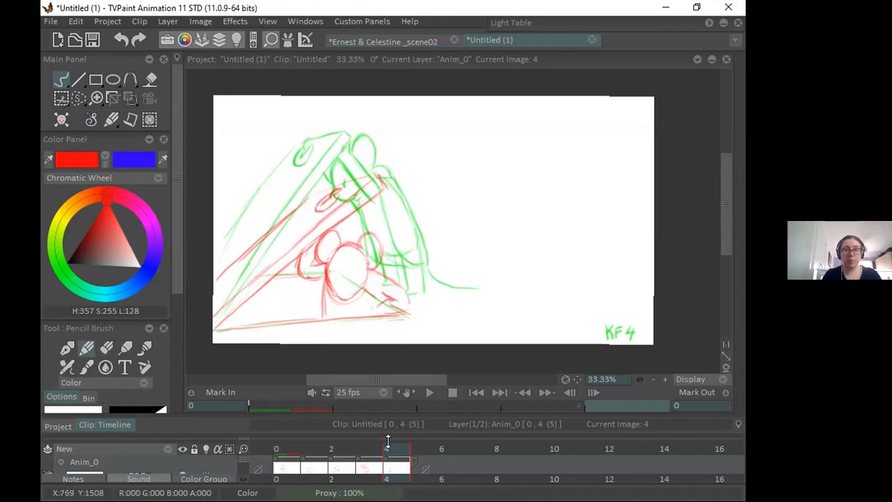
Step: Turn off the layer's light table and step through the earlier key poses KF 2, KF 3 and KF 4
click(205, 467)
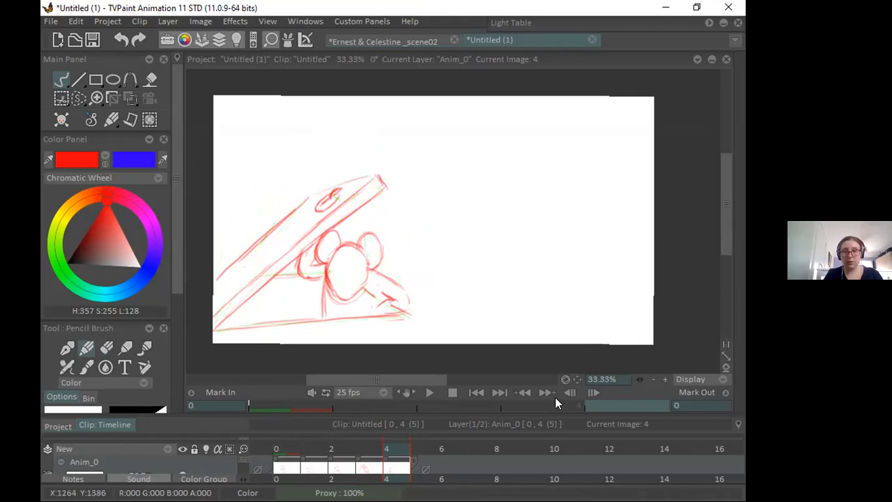
drag(577, 378, 568, 377)
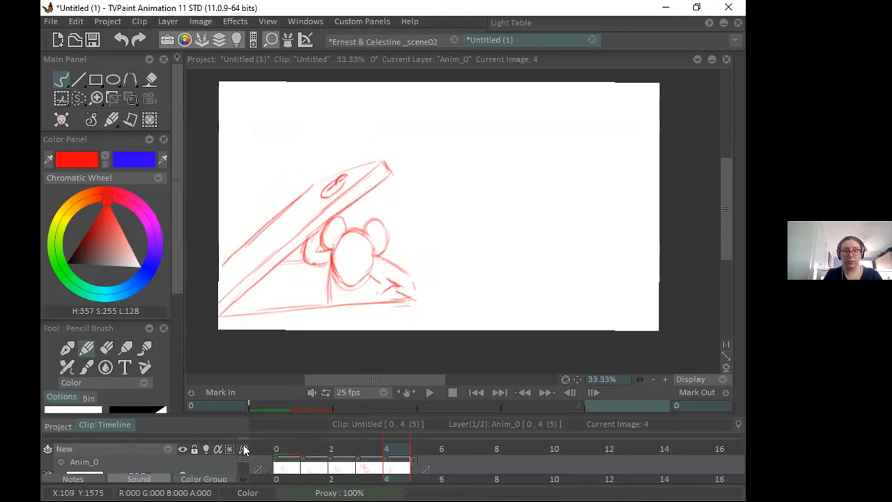
click(301, 448)
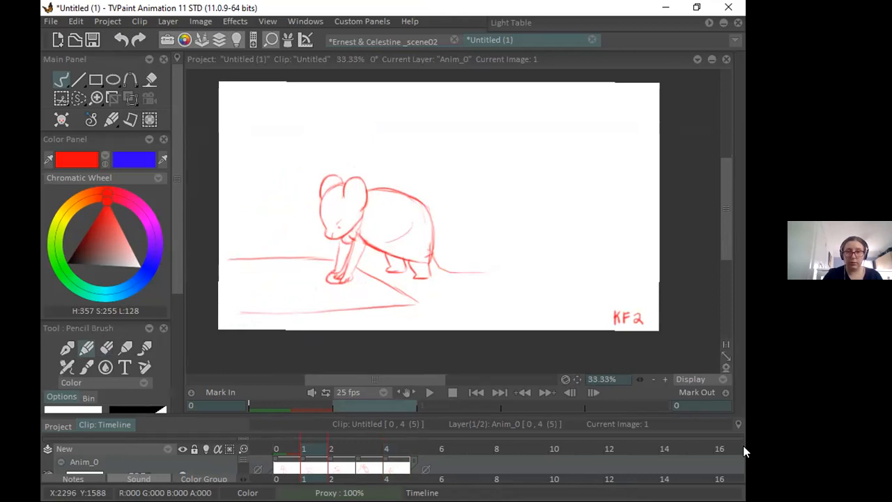
key(Right)
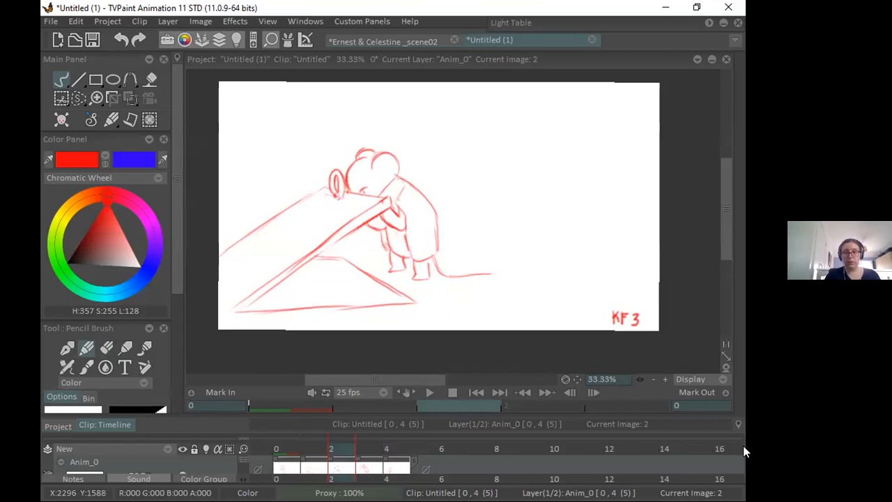
key(Right)
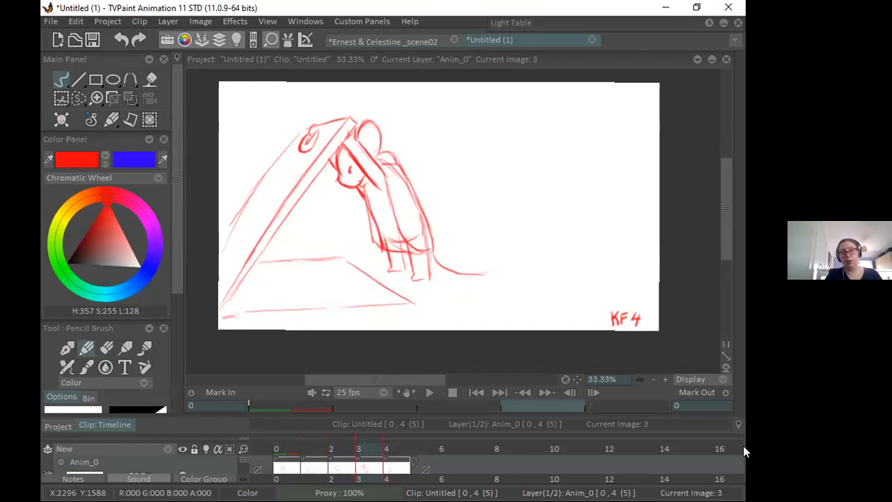
mouse_move(739, 276)
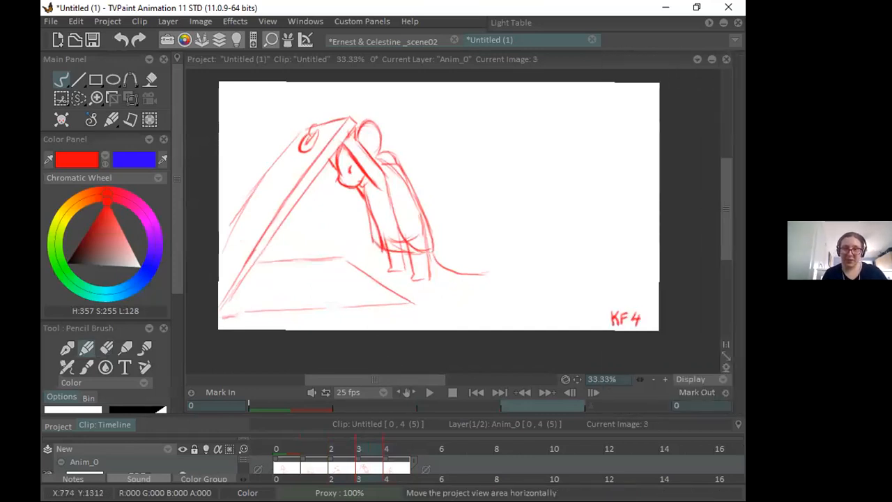
Step: Return to the lowered-trapdoor drawing, clean up the raised arm, and refine the bent arm's hand at the floor opening's corner
click(394, 448)
click(106, 348)
drag(328, 254, 315, 249)
click(86, 348)
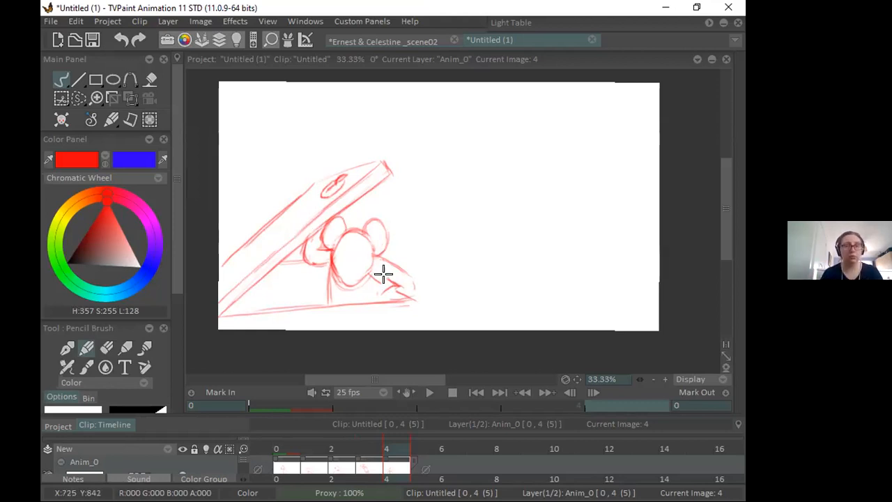
drag(380, 278, 410, 289)
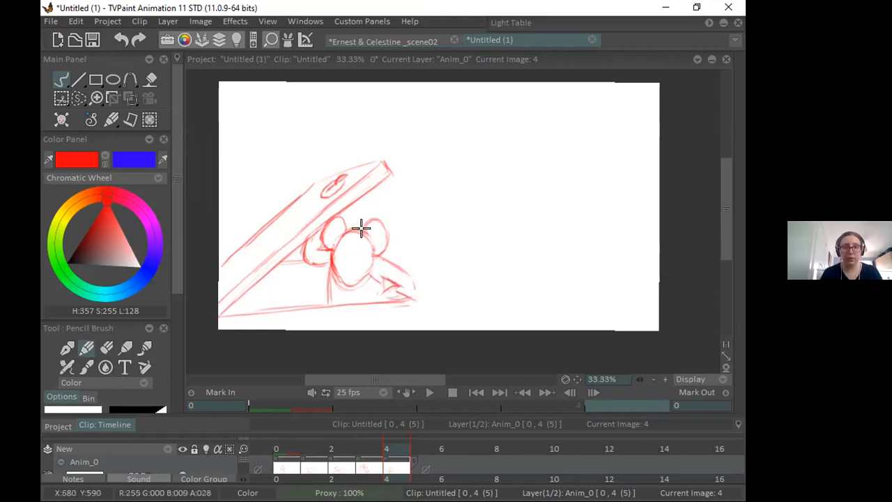
click(106, 347)
mouse_move(383, 284)
mouse_down()
mouse_move(411, 282)
mouse_move(383, 300)
mouse_up()
click(87, 347)
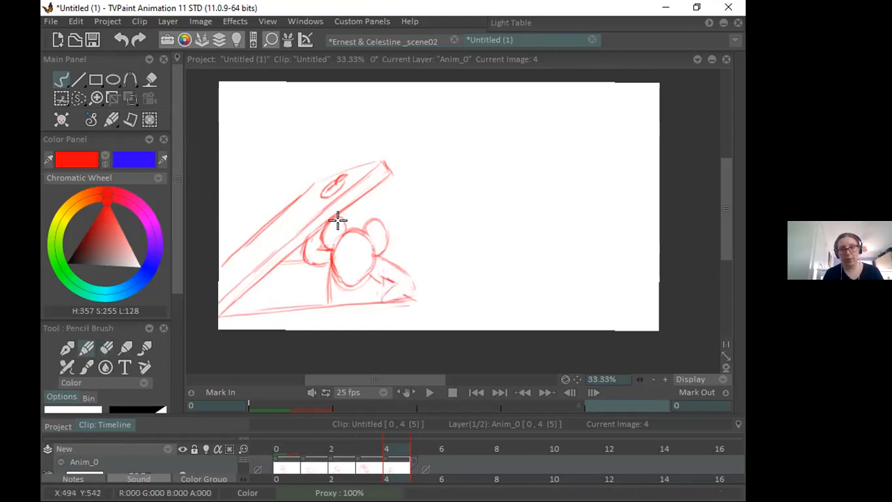
Step: Erase the angular bent arm beside the mouse's head and redraw it with a curved shoulder and a hand, following the reference
click(446, 42)
click(517, 39)
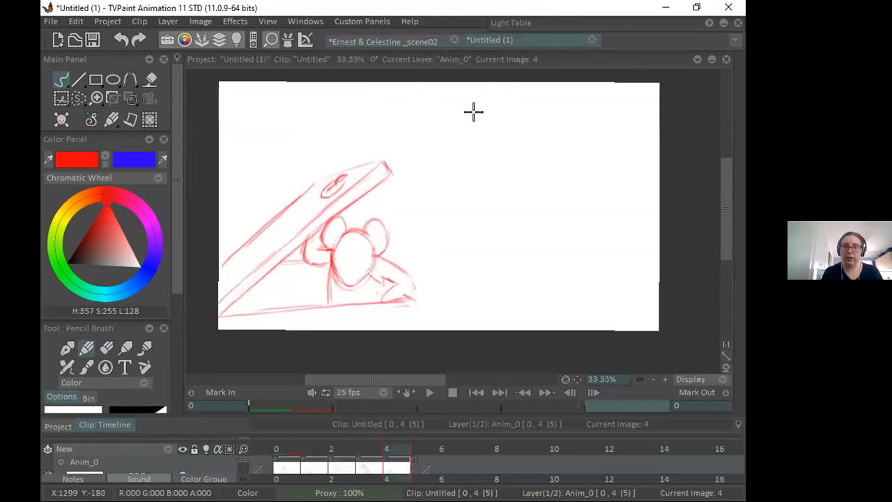
click(106, 348)
mouse_move(390, 275)
mouse_down()
mouse_move(388, 297)
mouse_move(409, 275)
mouse_move(397, 293)
mouse_move(412, 289)
mouse_move(313, 280)
mouse_move(407, 268)
mouse_move(394, 255)
mouse_move(379, 278)
mouse_move(406, 280)
mouse_move(385, 253)
mouse_move(410, 262)
mouse_up()
click(87, 348)
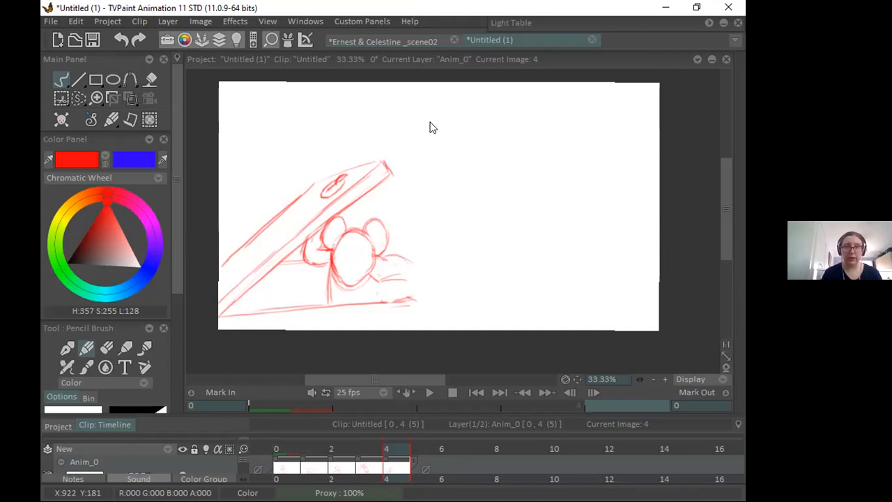
click(107, 348)
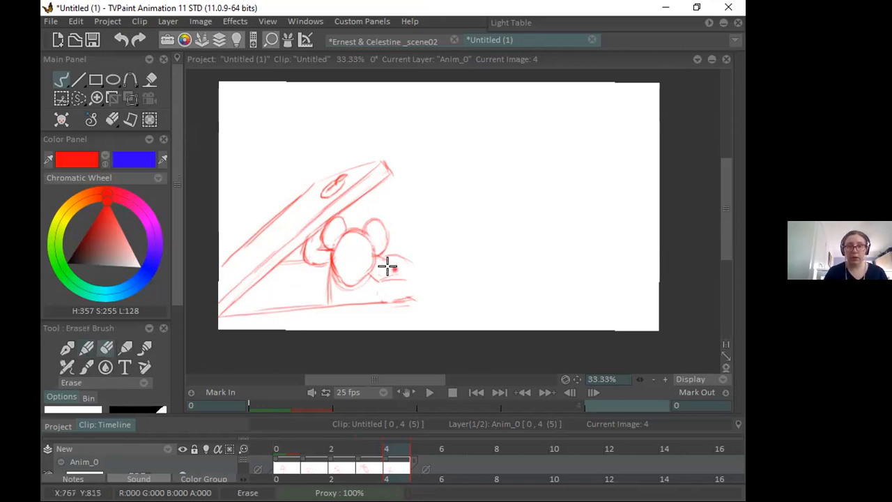
click(87, 348)
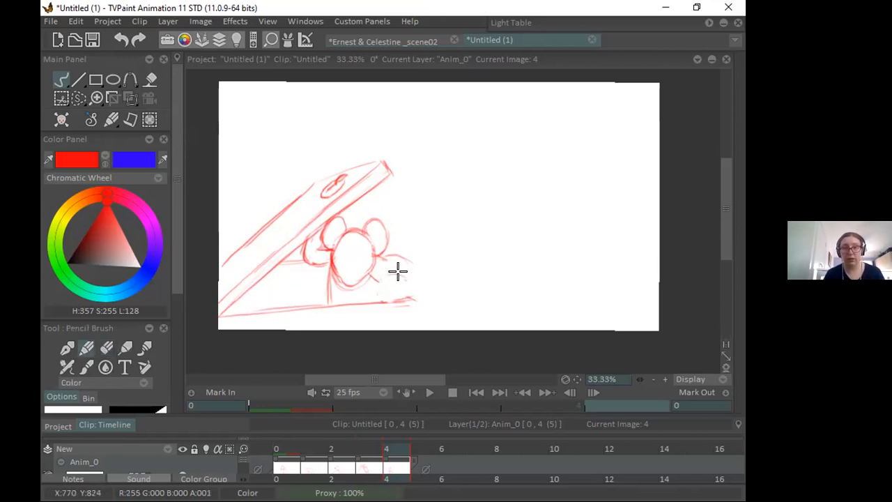
mouse_move(397, 272)
mouse_down()
mouse_move(409, 291)
mouse_move(388, 270)
mouse_move(382, 291)
mouse_move(394, 257)
mouse_move(385, 257)
mouse_move(407, 275)
mouse_move(417, 271)
mouse_move(382, 277)
mouse_move(410, 298)
mouse_up()
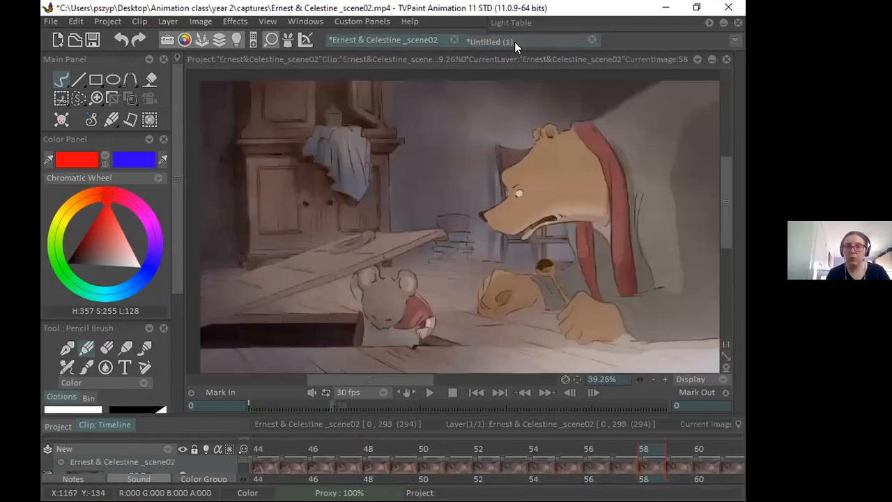
Step: Return to the trapdoor drawing, sketch in the hand at the floor opening's corner, and erase and redraw the bent arm's inner line
click(515, 42)
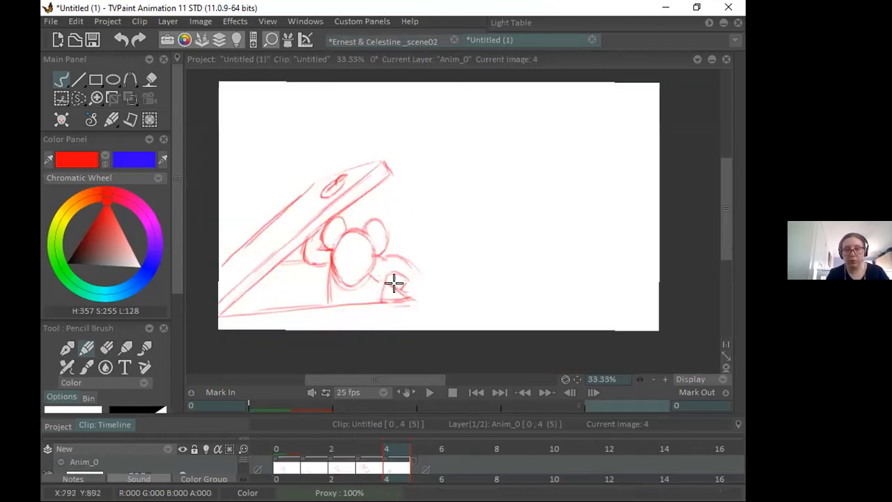
mouse_move(393, 271)
mouse_down()
mouse_move(398, 257)
mouse_move(404, 283)
mouse_move(396, 294)
mouse_move(396, 279)
mouse_up()
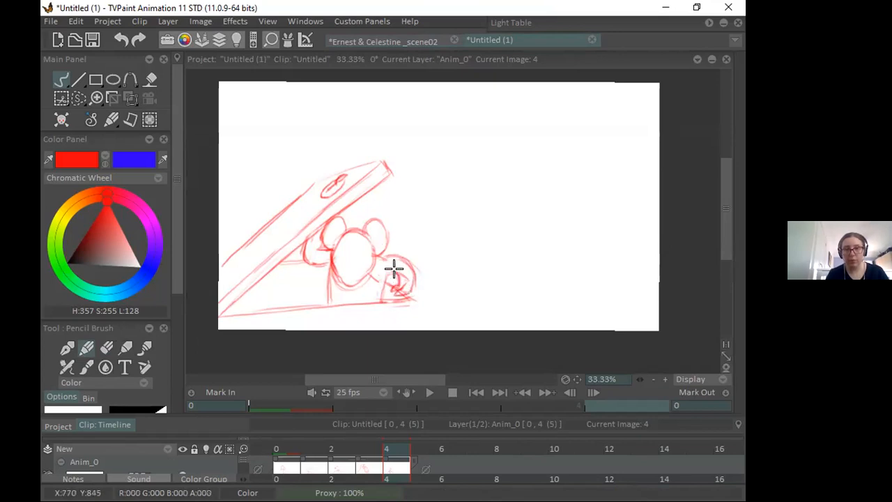
key(e)
mouse_move(378, 296)
mouse_down()
mouse_move(392, 267)
mouse_move(376, 287)
mouse_move(381, 259)
mouse_up()
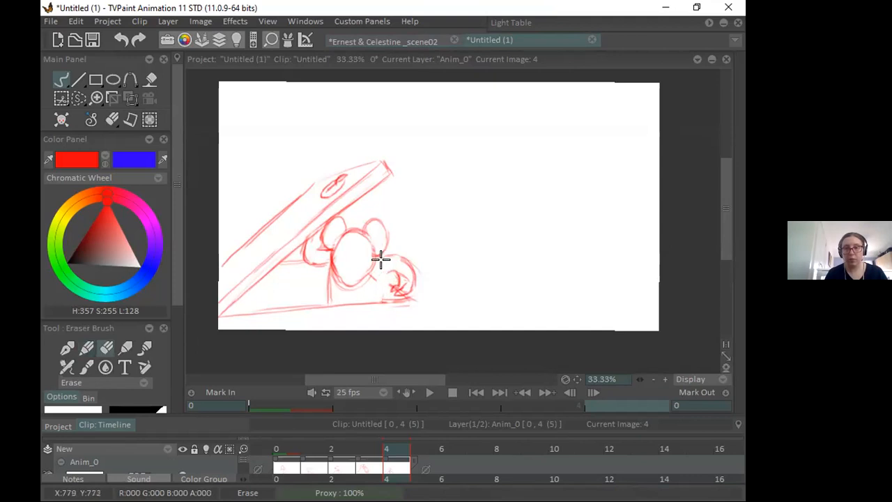
click(85, 352)
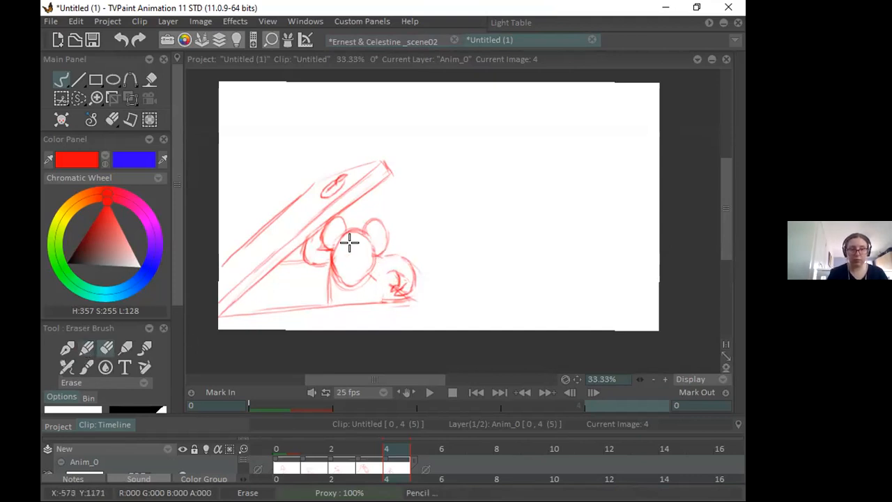
drag(392, 275, 374, 304)
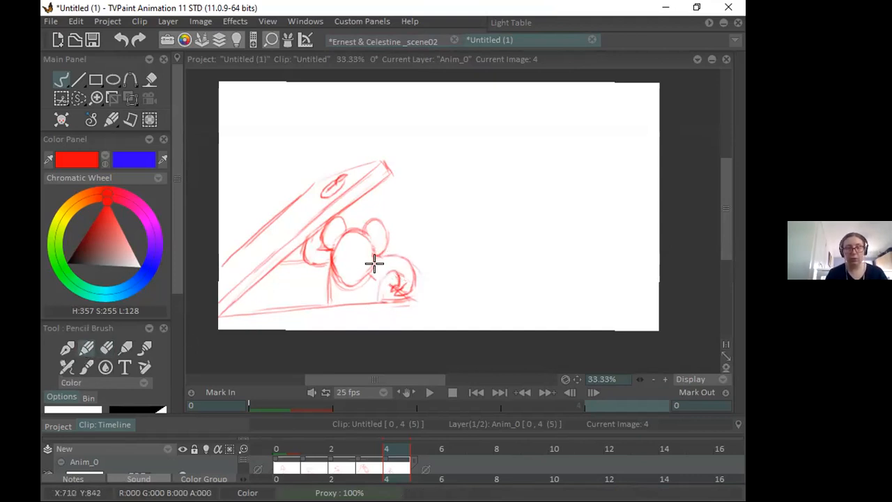
Step: Erase the scribbled fingers of the hand at the opening's corner and redraw them
click(106, 347)
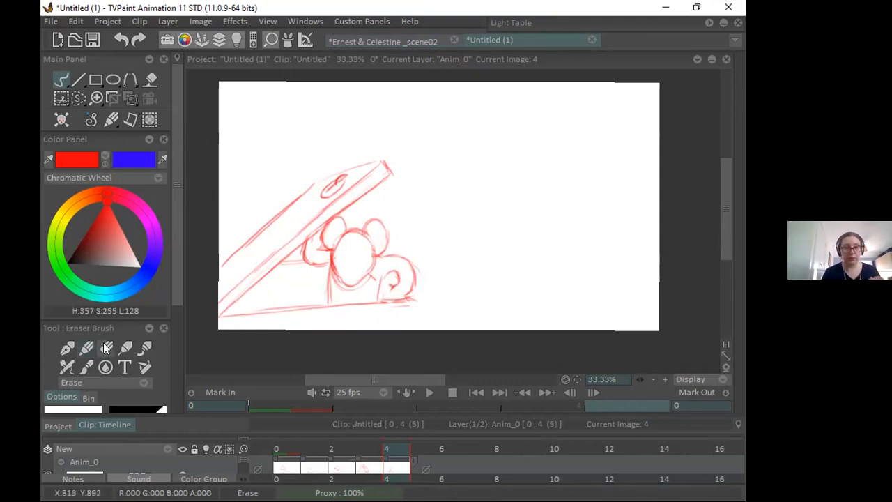
click(87, 348)
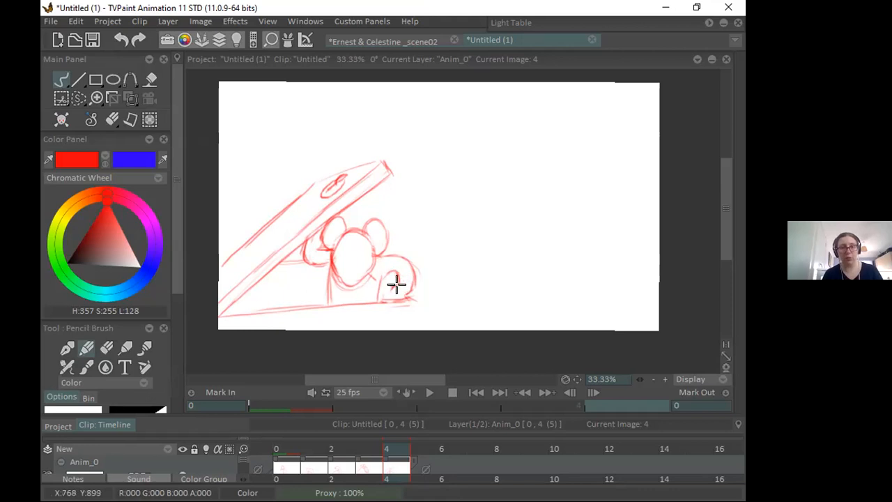
drag(397, 283, 402, 294)
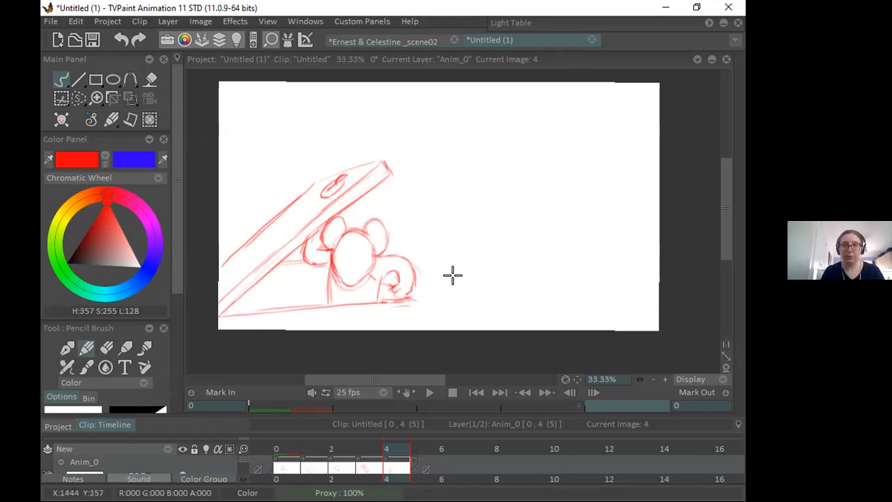
Step: Sketch the small facial features low on the mouse's lowered head and, after checking the reference, the sleeve edge across the bent arm
mouse_move(343, 278)
mouse_down()
mouse_move(356, 272)
mouse_move(342, 270)
mouse_up()
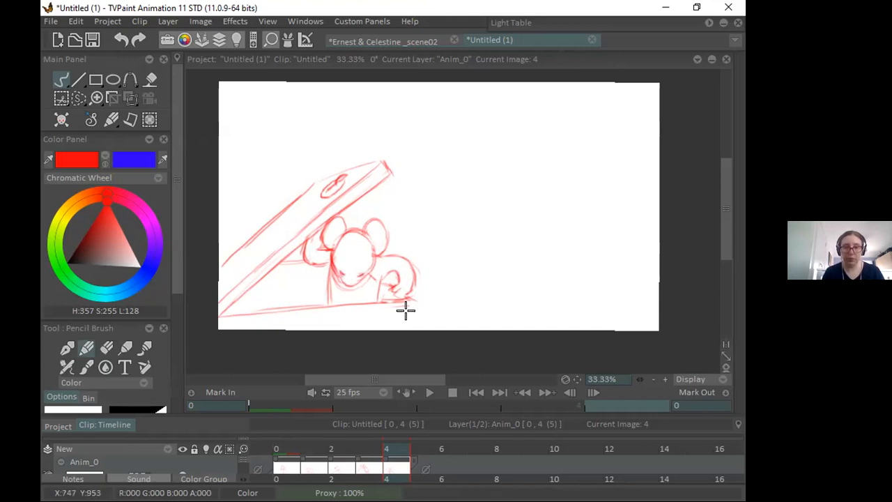
click(383, 41)
click(505, 39)
drag(396, 265, 402, 261)
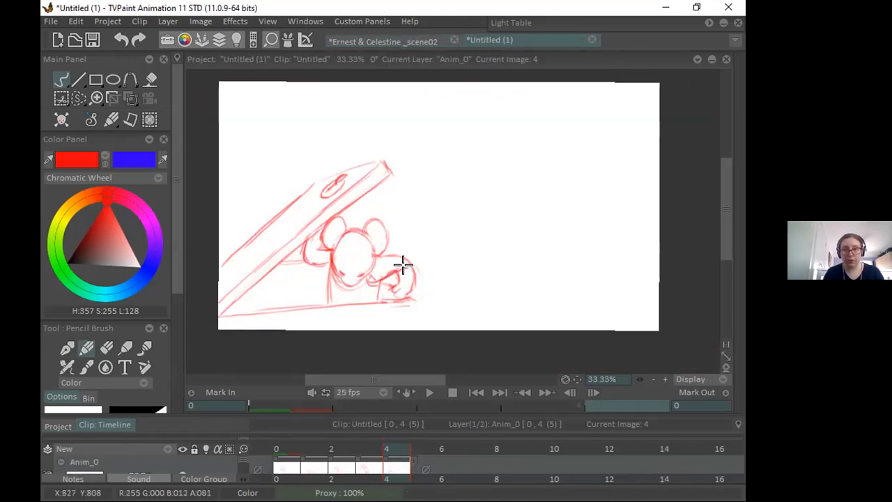
Step: Add a second line down the mouse's body side, tidy it, and darken the floor edge and fingers at the opening's corner
drag(331, 270, 322, 304)
click(107, 347)
mouse_move(372, 275)
mouse_down()
mouse_move(403, 266)
mouse_move(319, 291)
mouse_move(325, 274)
mouse_move(322, 307)
mouse_move(327, 268)
mouse_move(327, 307)
mouse_up()
click(87, 347)
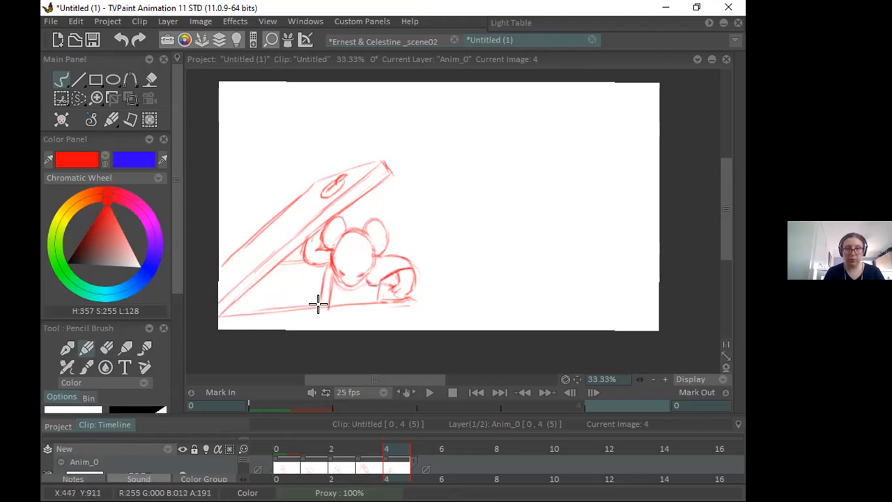
drag(382, 301, 415, 301)
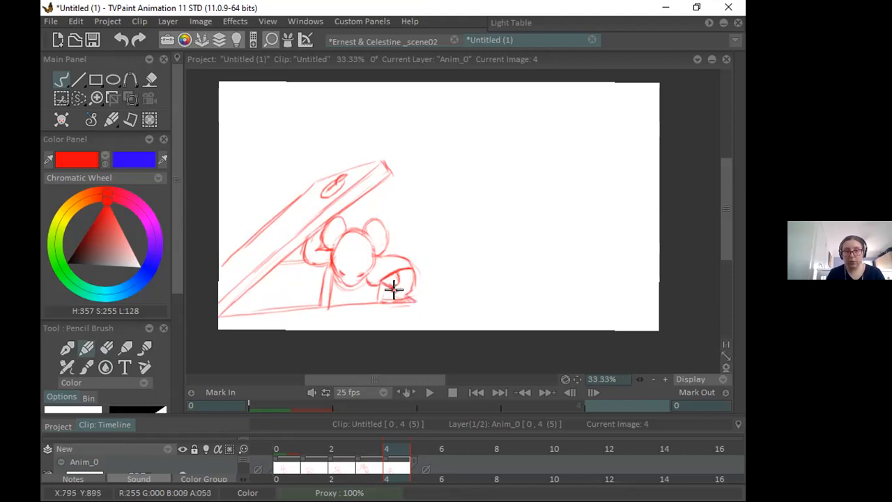
drag(395, 292, 401, 285)
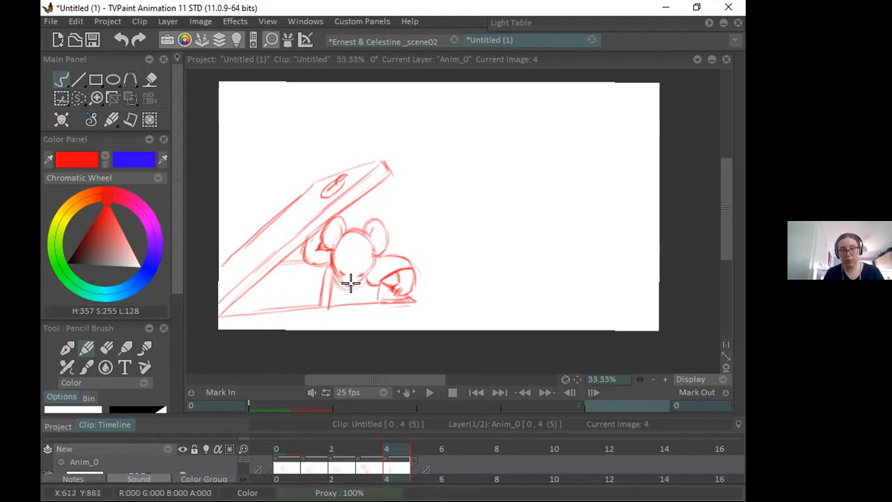
Step: Label the drawing KF5 in its lower corner and erase the stray lines inside the raised arm
drag(577, 379, 574, 377)
mouse_move(597, 297)
mouse_down()
mouse_move(602, 309)
mouse_move(623, 302)
mouse_move(614, 313)
mouse_up()
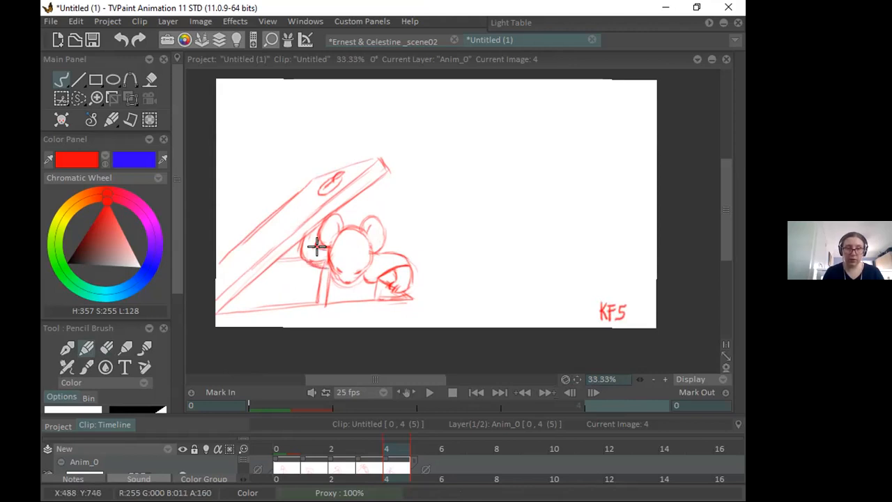
key(e)
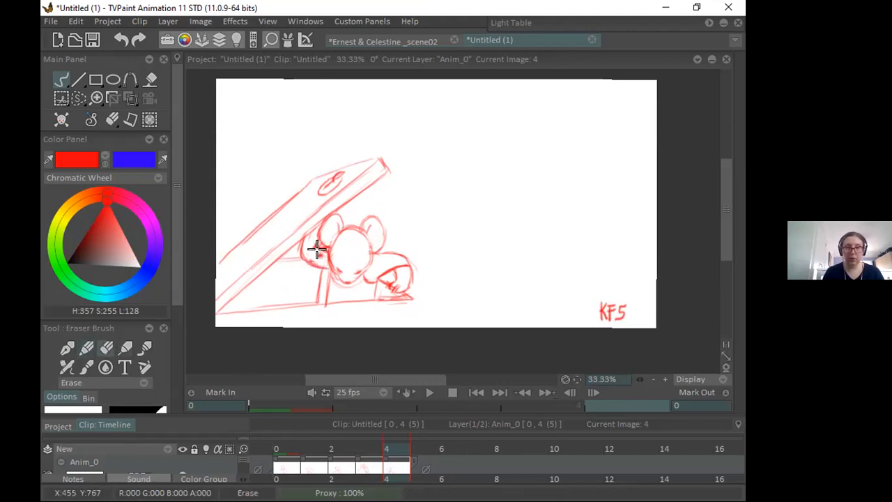
click(88, 347)
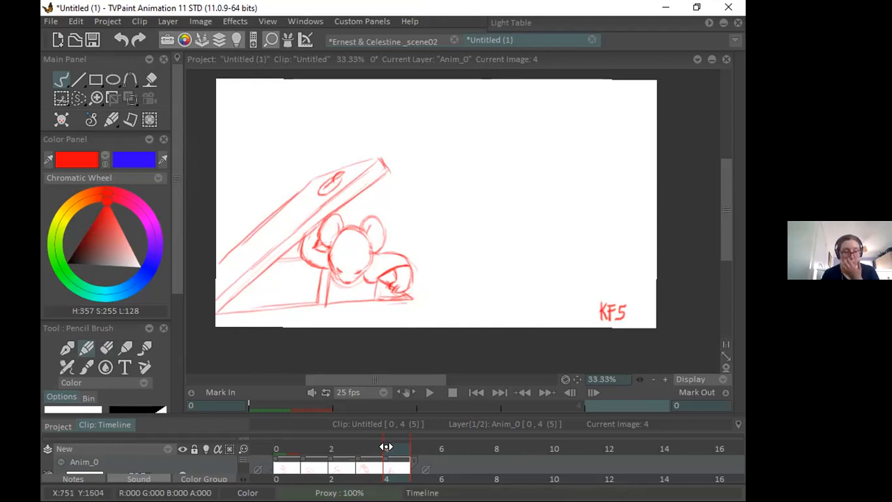
Step: Switch to the Ernest & Celestine clip and step through frames 90 to 106, examining how the mouse's head pose changes
mouse_move(391, 448)
mouse_down()
mouse_move(328, 444)
mouse_move(384, 444)
mouse_up()
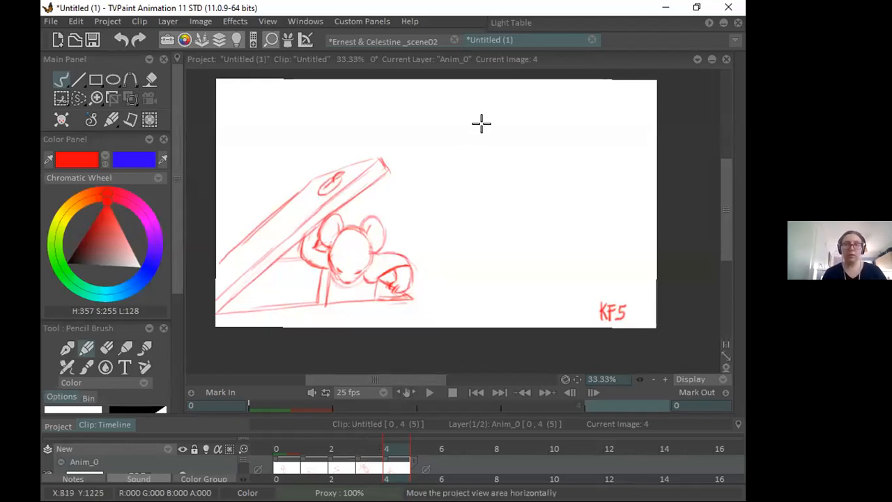
click(416, 40)
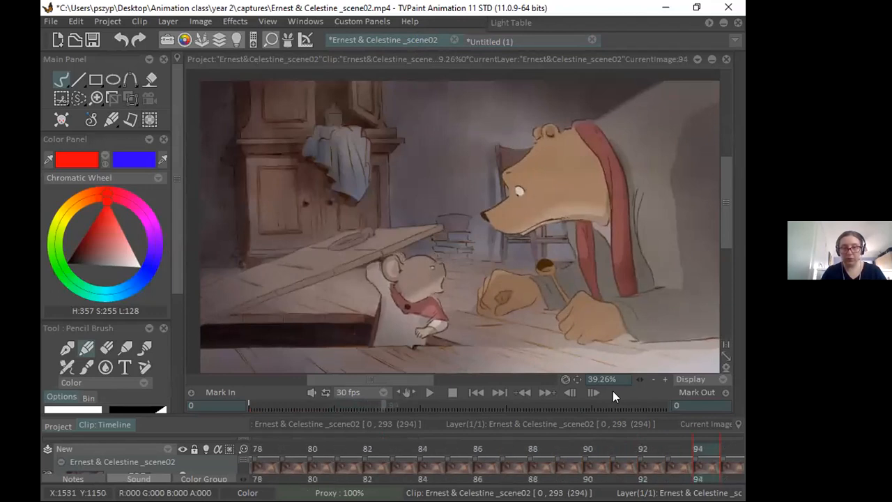
key(Right)
key(Right)
key(Right)
key(Right)
key(Right)
key(Right)
key(Left)
key(Left)
key(Left)
key(Left)
key(Left)
key(Left)
key(Left)
key(Left)
key(Left)
key(Left)
key(Left)
key(Left)
key(Left)
key(Left)
key(Left)
key(Left)
key(Left)
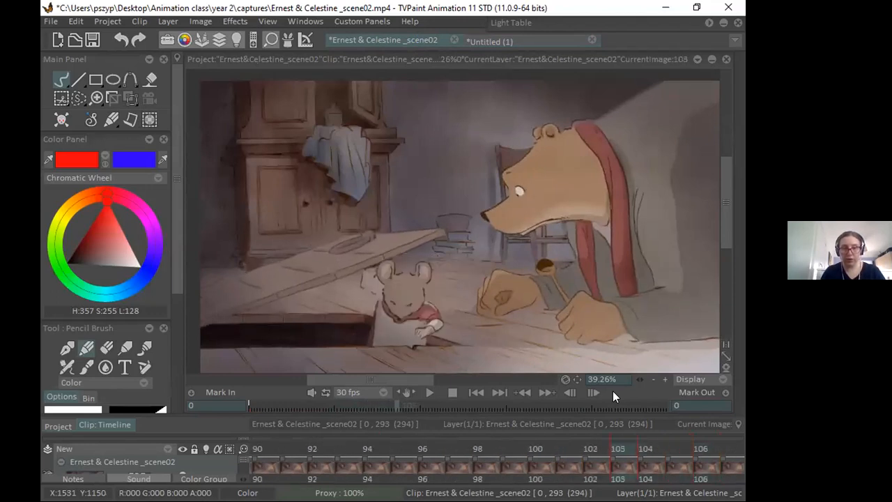
key(Right)
key(Right)
key(Right)
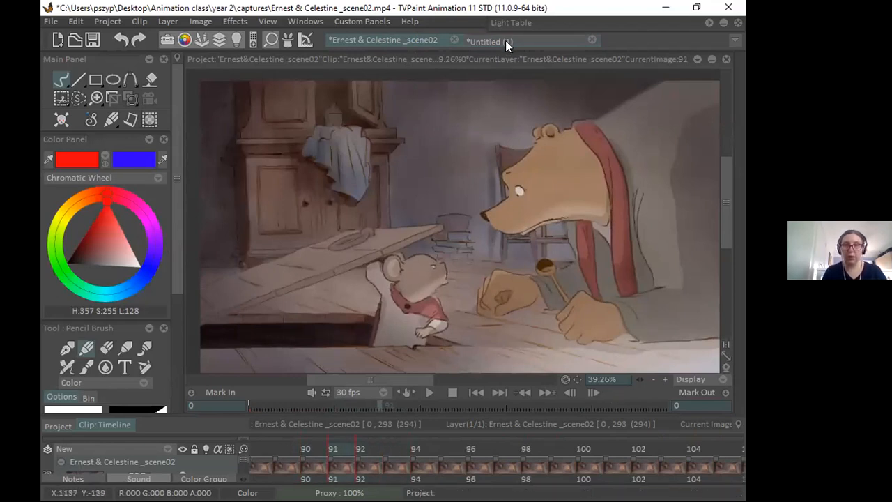
mouse_move(332, 447)
mouse_down()
mouse_move(279, 445)
mouse_move(327, 444)
mouse_up()
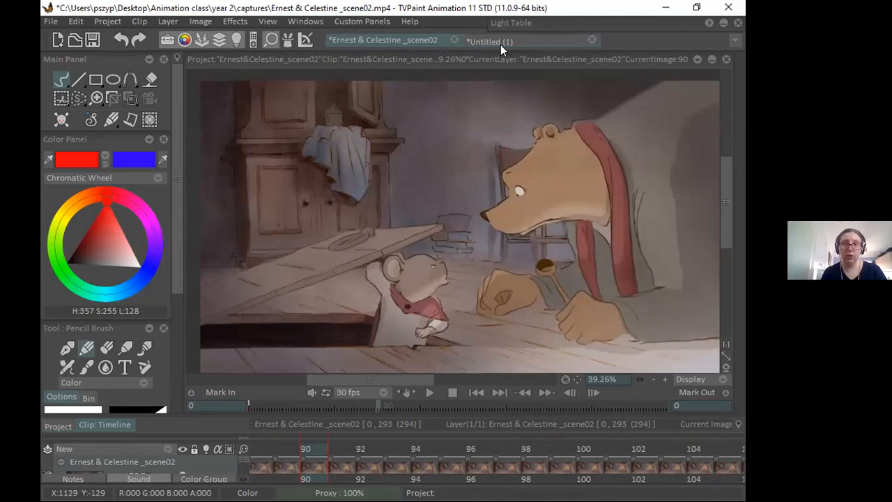
mouse_move(313, 445)
mouse_down()
mouse_move(289, 445)
mouse_move(310, 445)
mouse_up()
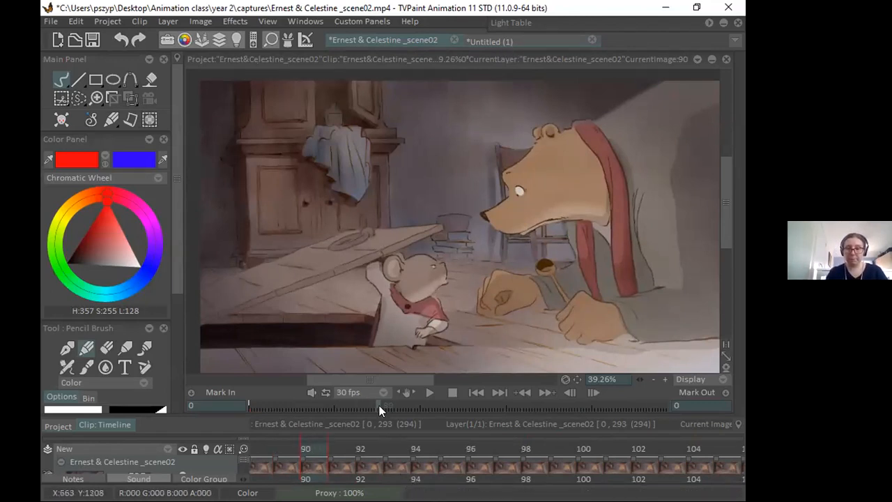
Step: Step back through the reference to frame 63 and compare frames 63 to 69 for where the mouse settles facing the bear
key(Left)
key(Left)
key(Left)
key(Left)
key(Left)
key(Left)
key(Left)
key(Left)
key(Left)
key(Left)
key(Left)
key(Left)
key(Left)
key(Left)
key(Left)
key(Left)
key(Left)
key(Left)
key(Left)
key(Left)
key(Left)
key(Left)
key(Left)
key(Left)
key(Left)
key(Left)
key(Left)
key(Left)
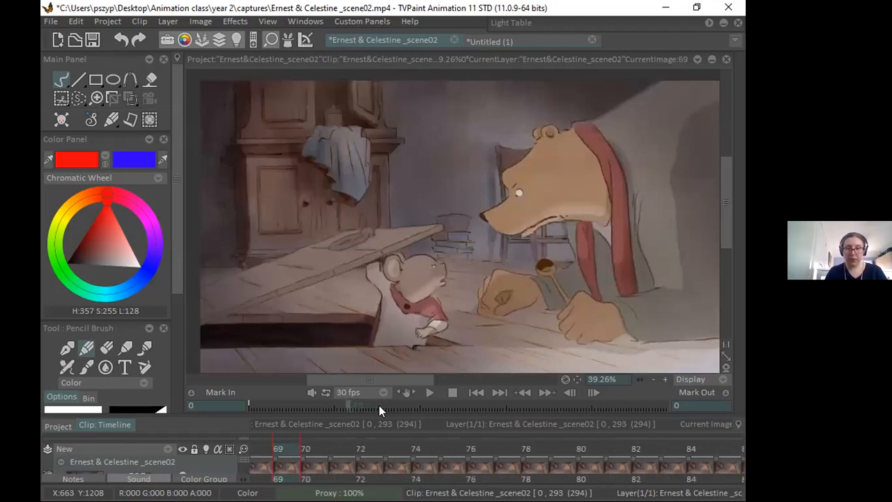
key(Right)
key(Right)
key(Right)
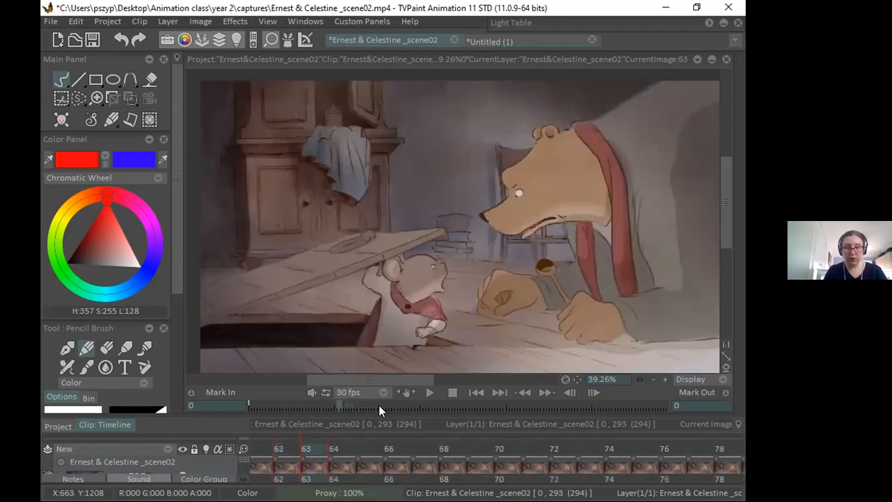
key(Right)
key(Right)
key(Right)
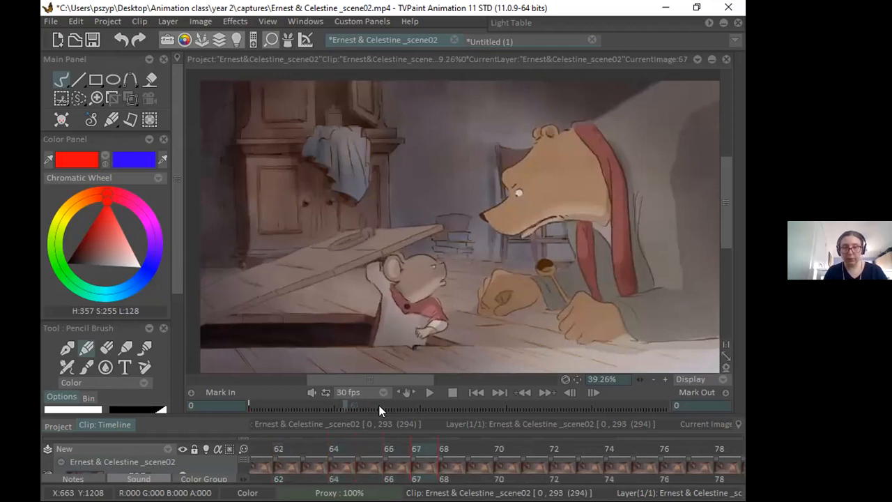
key(Left)
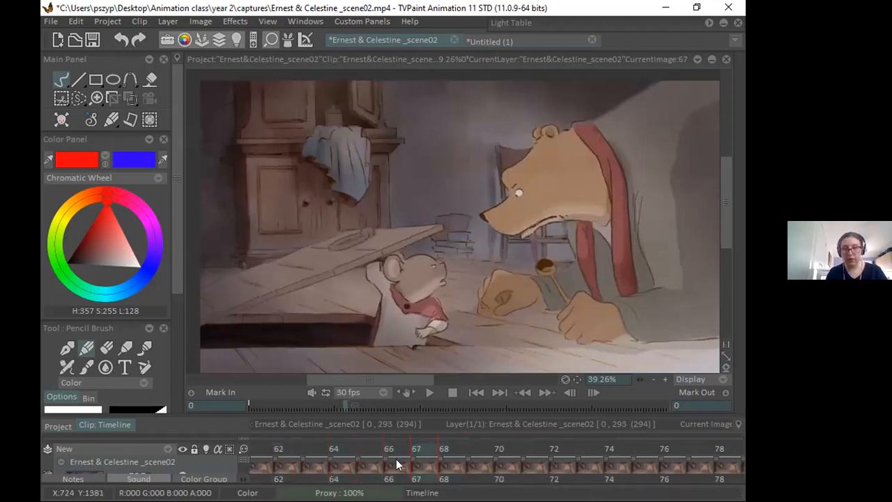
drag(410, 448, 375, 437)
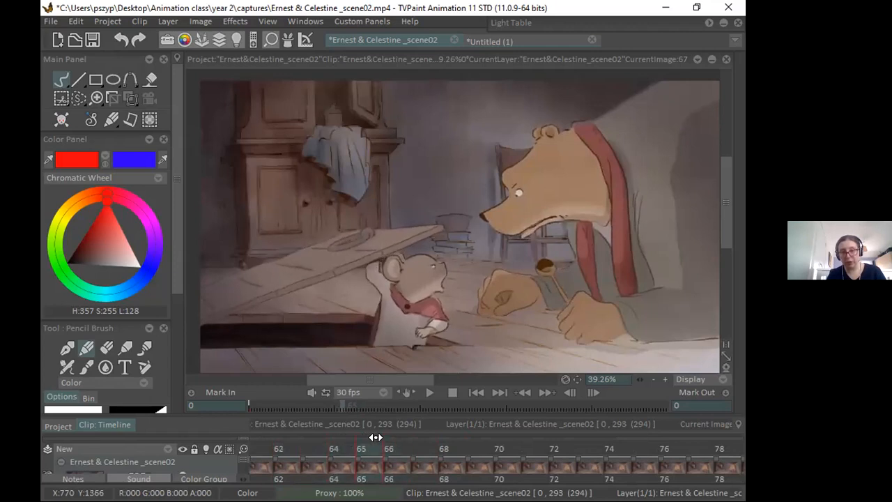
click(388, 448)
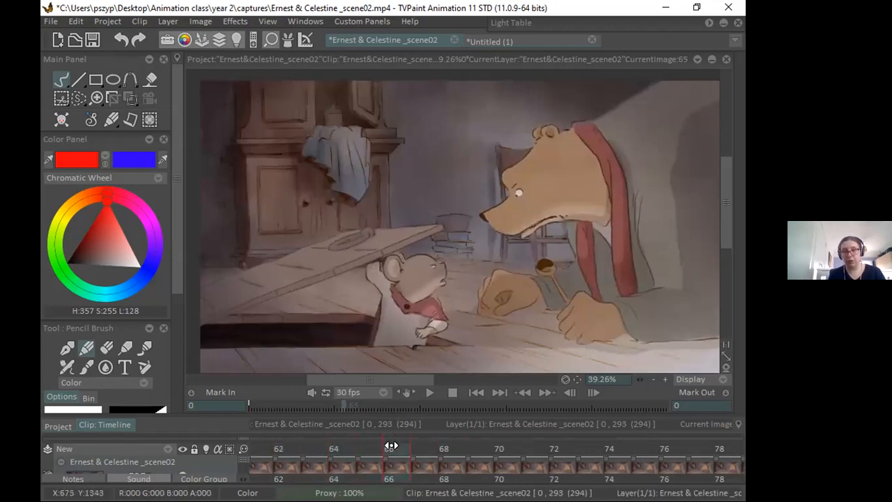
drag(379, 451, 418, 452)
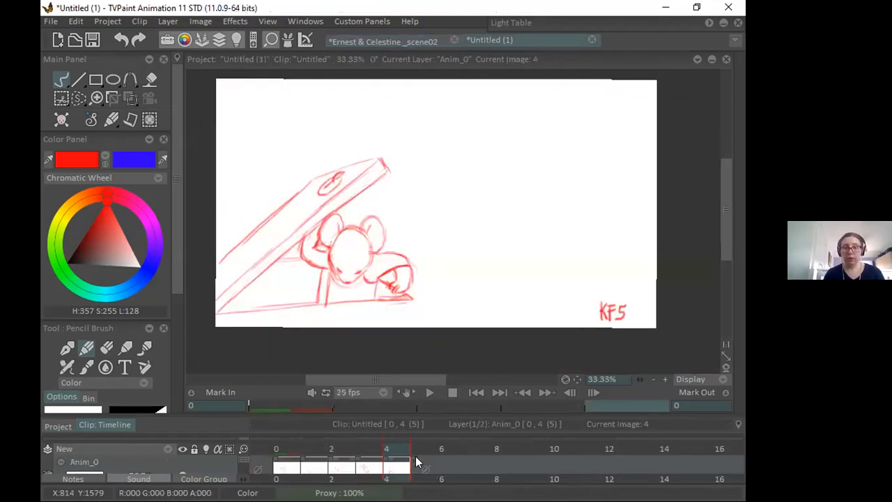
Step: Return to the drawing, add a blank frame 5 after KF5, and turn on the layer's light table to show the previous pose
click(416, 462)
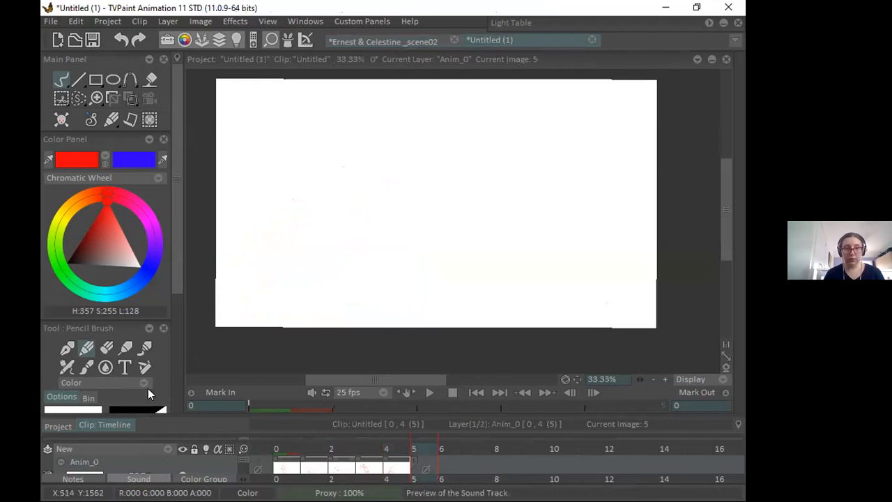
click(105, 347)
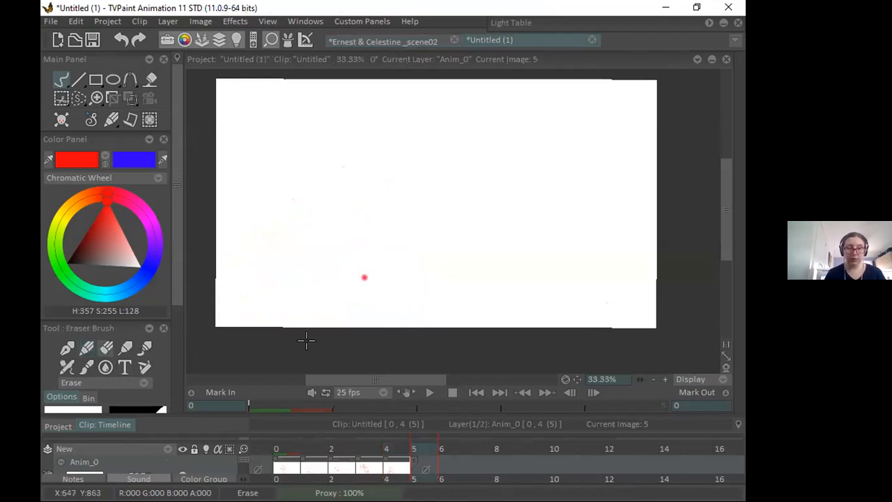
drag(245, 458, 242, 461)
click(204, 467)
click(87, 347)
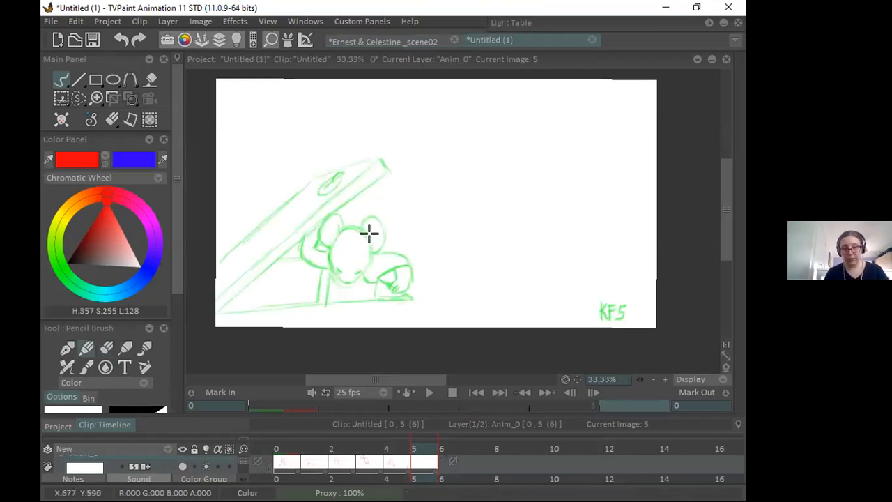
Step: Switch back to the reference clip and scrub from frame 67 to 88 to examine the mouse's held pose facing the bear
click(422, 40)
click(501, 38)
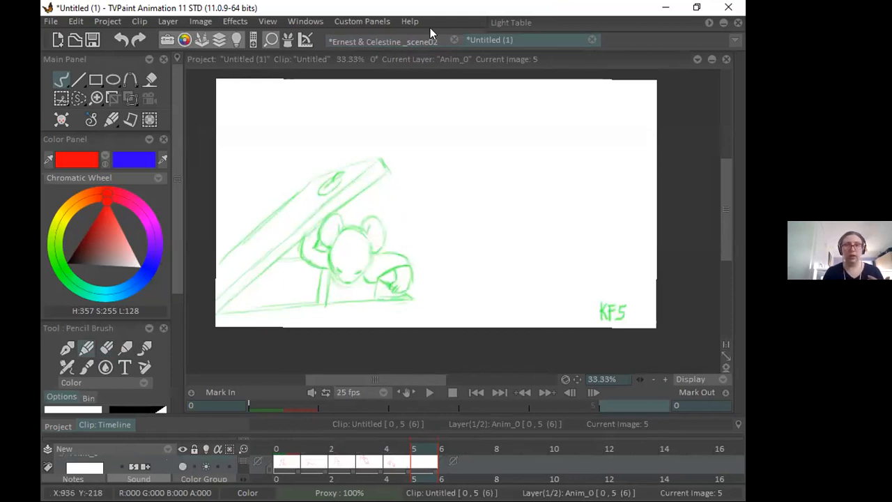
click(417, 40)
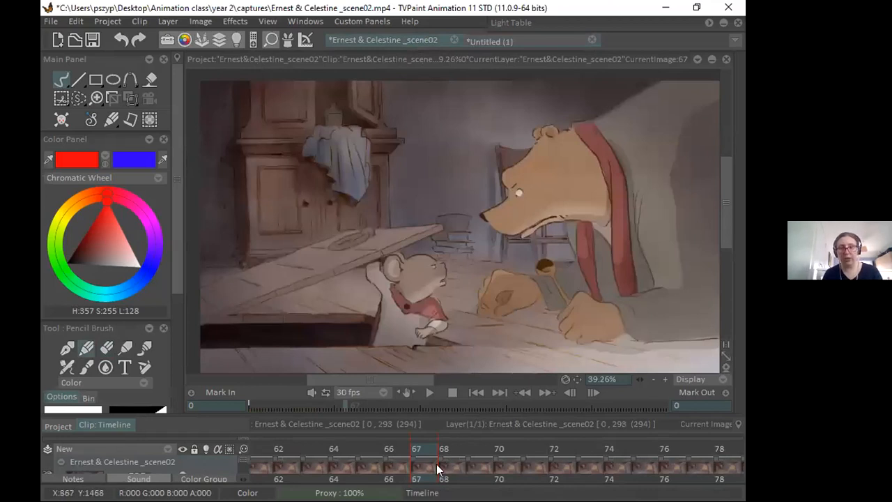
mouse_move(439, 447)
mouse_down()
mouse_move(674, 434)
mouse_move(722, 446)
mouse_up()
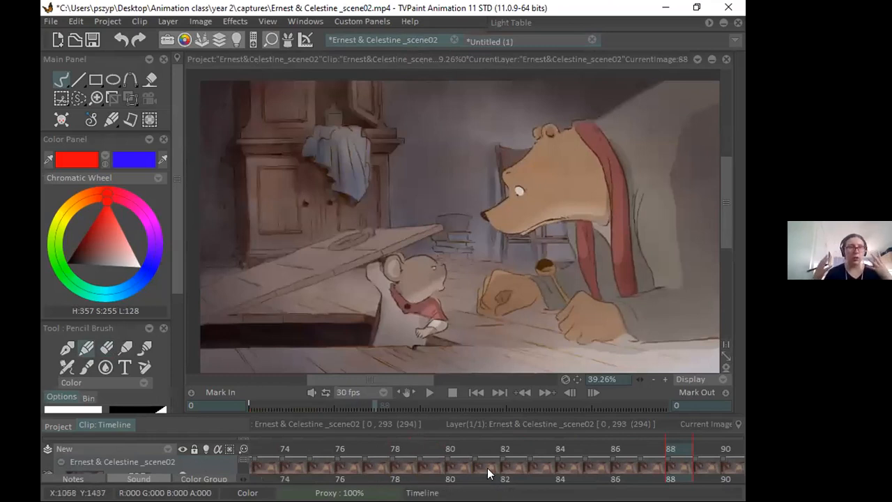
Step: Step through the reference clip from frame 88 to 103 and part of the way back, examining when the mouse turns its head down
key(Right)
key(Right)
key(Right)
key(Right)
key(Right)
key(Right)
key(Right)
key(Right)
key(Right)
key(Right)
key(Right)
key(Right)
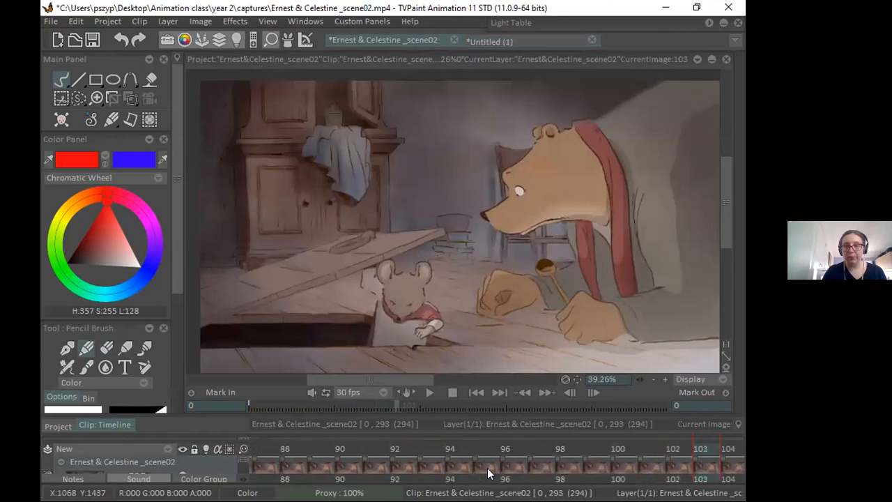
key(Left)
key(Left)
key(Left)
key(Left)
key(Left)
key(Left)
key(Left)
key(Left)
key(Left)
key(Left)
key(Left)
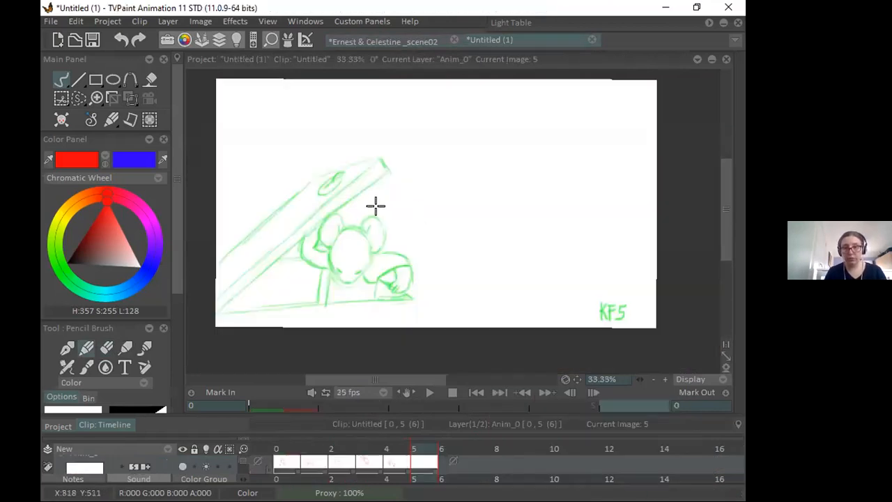
Step: Return to the drawing and rough in a red head circle on frame 5, up and to the right of the previous head
mouse_move(376, 209)
mouse_down()
mouse_move(404, 197)
mouse_move(392, 240)
mouse_up()
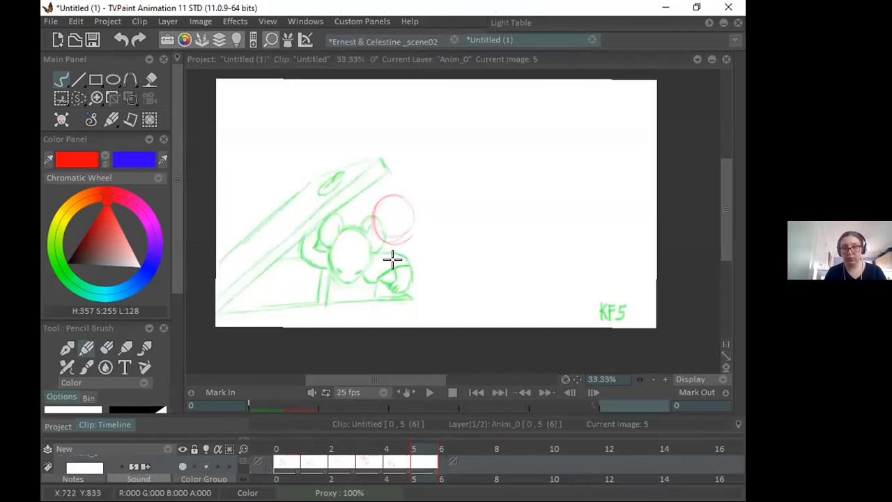
Step: Switch to the reference clip, step back to frame 54 and forward again, examining how the mouse rises and turns toward the bear
click(419, 42)
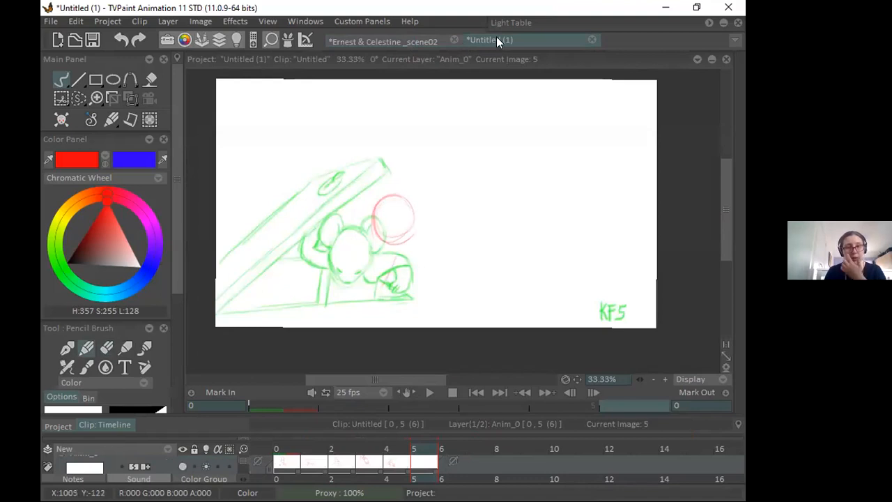
key(Left)
key(Left)
key(Left)
key(Left)
key(Left)
key(Left)
key(Left)
key(Left)
key(Left)
key(Left)
key(Left)
key(Left)
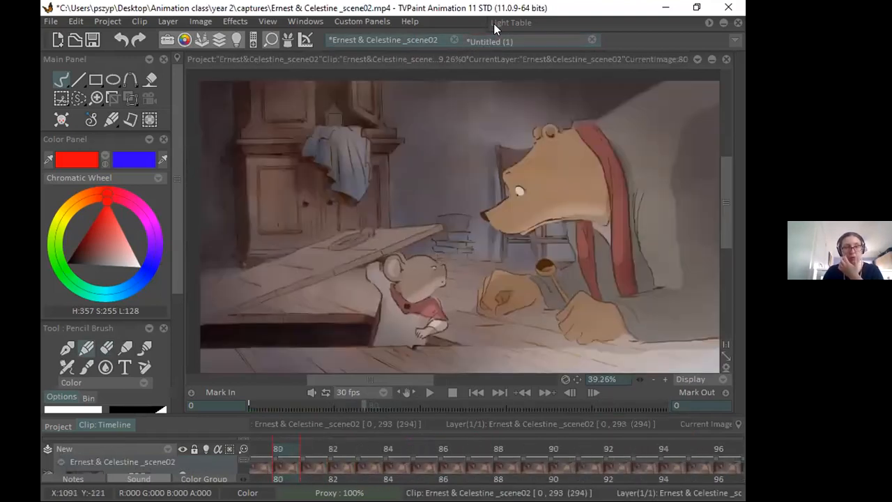
key(Left)
key(Left)
key(Left)
key(Left)
key(Left)
key(Left)
key(Left)
key(Left)
key(Left)
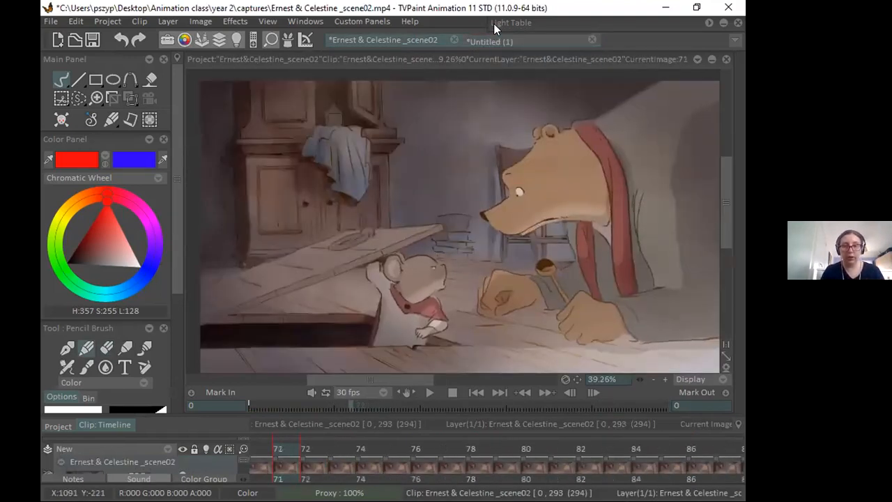
key(Left)
key(Left)
key(Left)
key(Left)
key(Left)
key(Left)
key(Left)
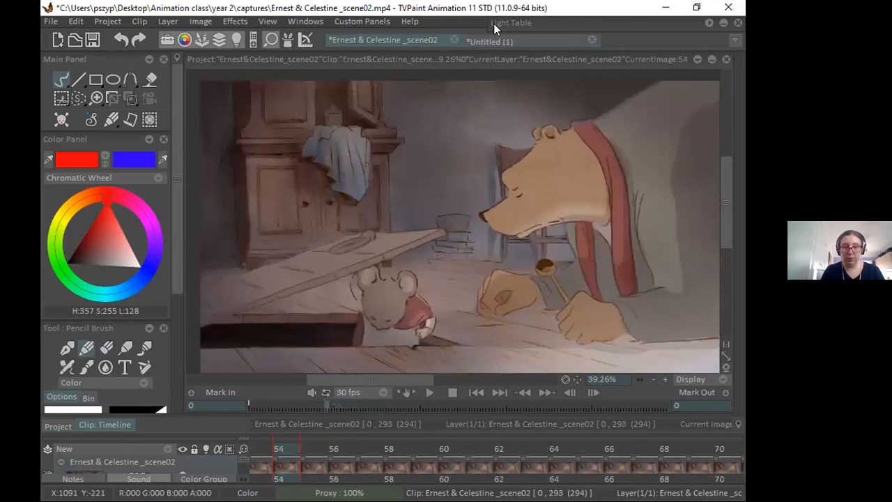
key(Right)
key(Right)
key(Right)
key(Right)
key(Right)
key(Right)
key(Right)
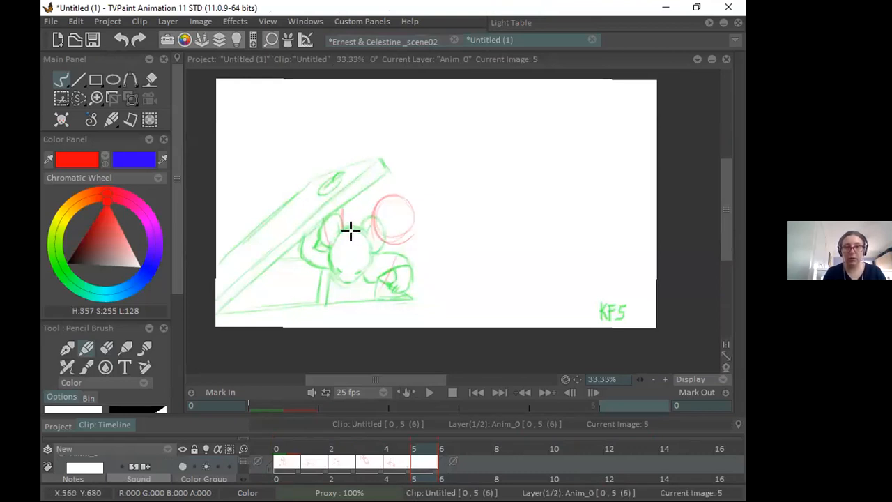
Step: Return to the drawing and rough in the mouse's snout, ear and both sides of its body around the head circle
mouse_move(416, 202)
mouse_down()
mouse_move(398, 239)
mouse_move(415, 204)
mouse_up()
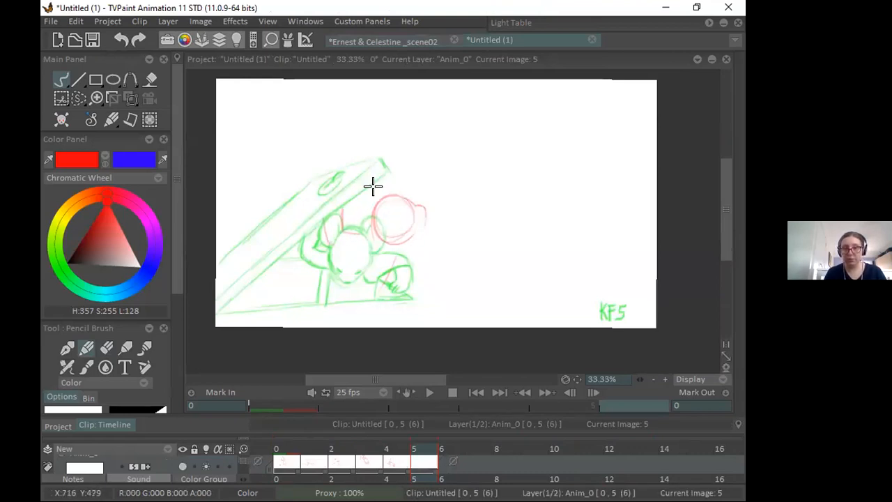
mouse_move(386, 196)
mouse_down()
mouse_move(340, 182)
mouse_move(374, 149)
mouse_move(325, 224)
mouse_move(328, 248)
mouse_move(364, 254)
mouse_move(331, 301)
mouse_up()
drag(351, 251, 338, 296)
drag(404, 252, 390, 289)
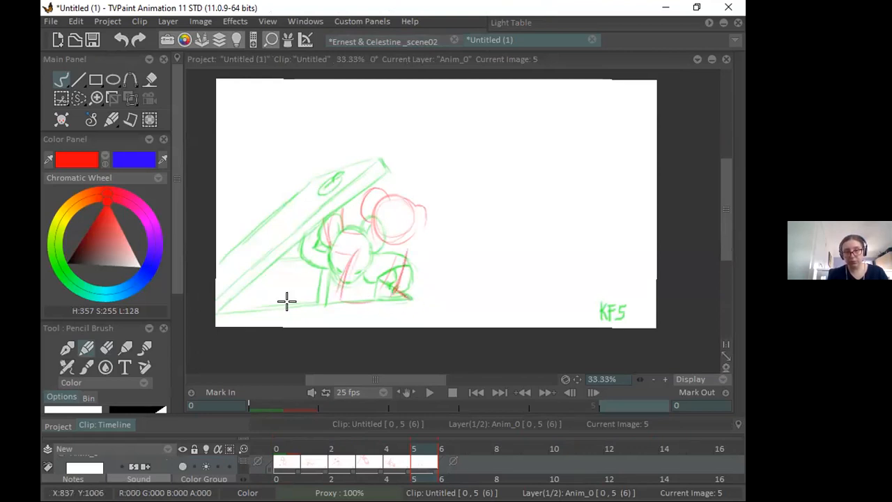
Step: Draw the floor opening's edges, the trapdoor raised slightly above its previous position, and the arm holding it up
drag(225, 311, 409, 299)
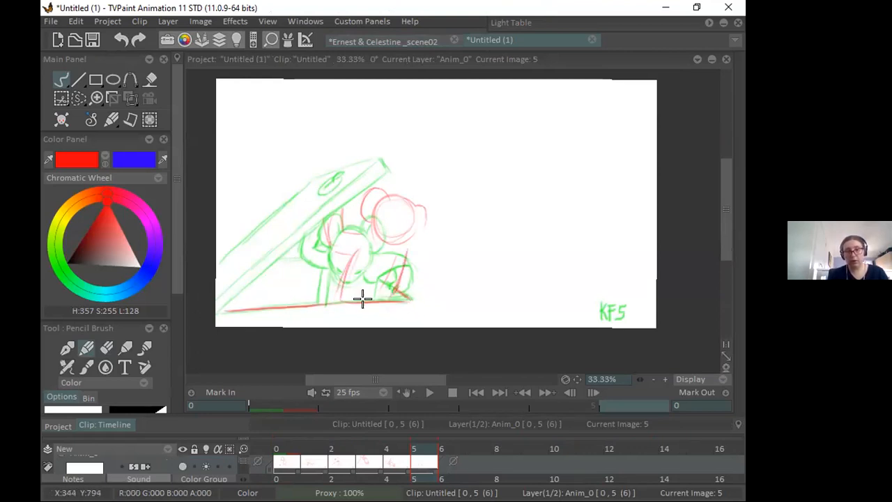
drag(281, 263, 342, 252)
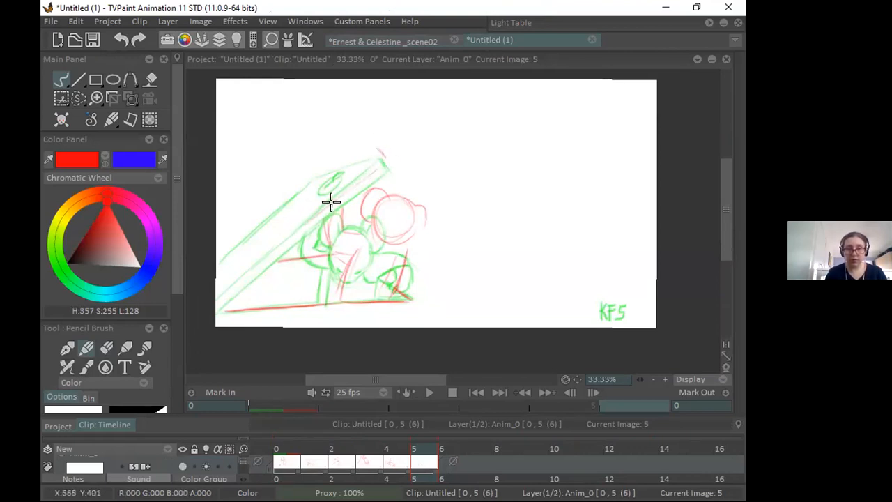
mouse_move(370, 166)
mouse_down()
mouse_move(246, 263)
mouse_move(312, 221)
mouse_up()
drag(341, 246, 359, 250)
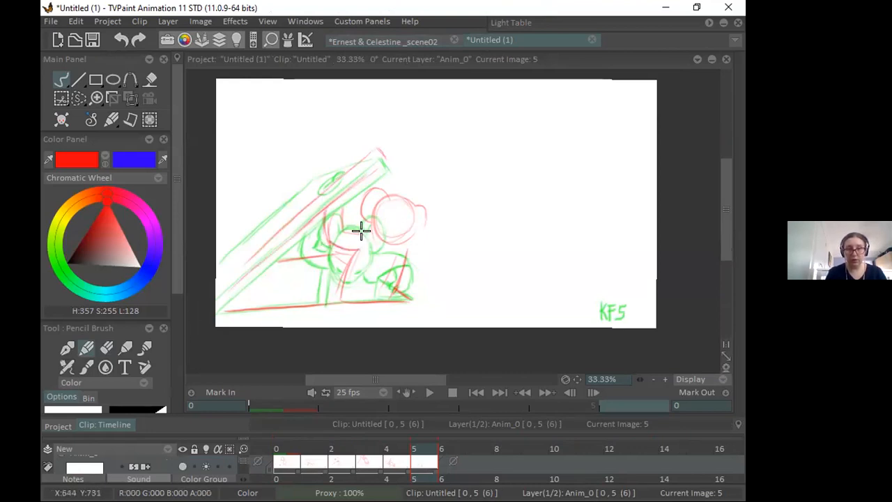
mouse_move(369, 149)
mouse_down()
mouse_move(313, 163)
mouse_move(223, 245)
mouse_up()
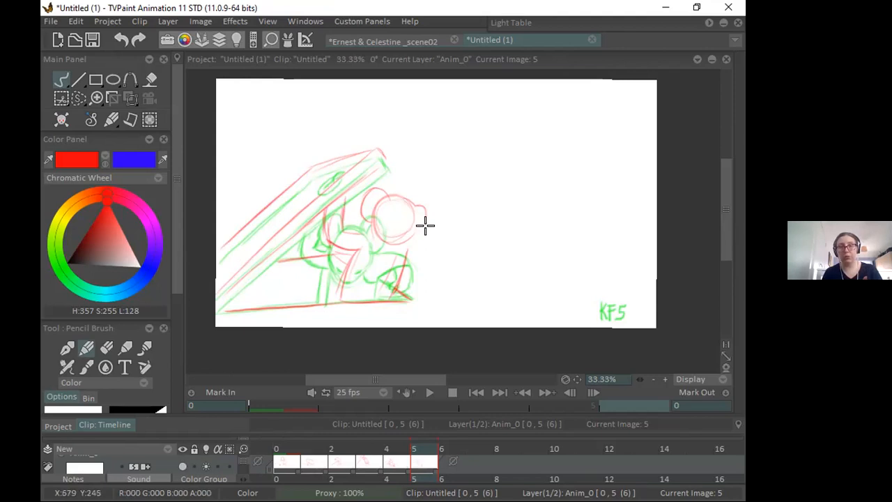
Step: Erase the overlapping ear lines and redraw the ear closer to the head with a flatter forehead contour
click(106, 347)
mouse_move(374, 193)
mouse_down()
mouse_move(364, 194)
mouse_move(359, 212)
mouse_move(386, 189)
mouse_move(370, 216)
mouse_up()
click(87, 347)
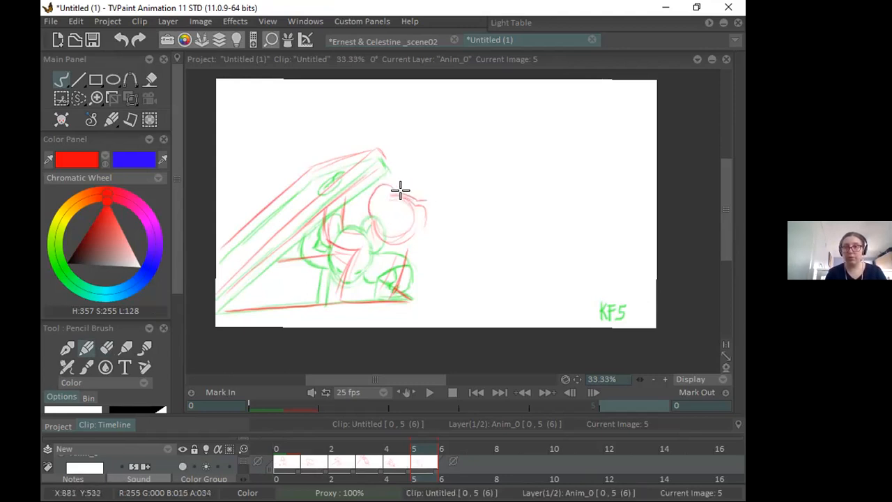
mouse_move(405, 264)
mouse_down()
mouse_move(423, 281)
mouse_move(409, 281)
mouse_move(405, 248)
mouse_move(400, 272)
mouse_up()
click(407, 43)
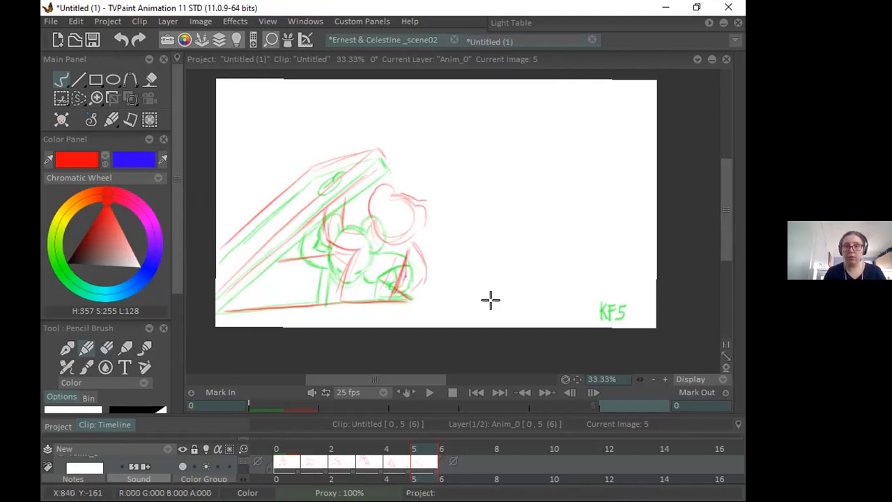
click(486, 41)
key(ctrl+z)
key(ctrl+z)
Step: Erase the stray shoulder lines and redraw the mouse's bent arm closer to the body, resting on the floor edge
key(e)
mouse_move(404, 260)
mouse_down()
mouse_move(340, 282)
mouse_move(336, 251)
mouse_move(397, 260)
mouse_move(391, 278)
mouse_move(404, 246)
mouse_move(412, 280)
mouse_move(397, 264)
mouse_move(375, 278)
mouse_move(413, 284)
mouse_up()
click(86, 347)
mouse_move(402, 248)
mouse_down()
mouse_move(417, 269)
mouse_move(409, 287)
mouse_up()
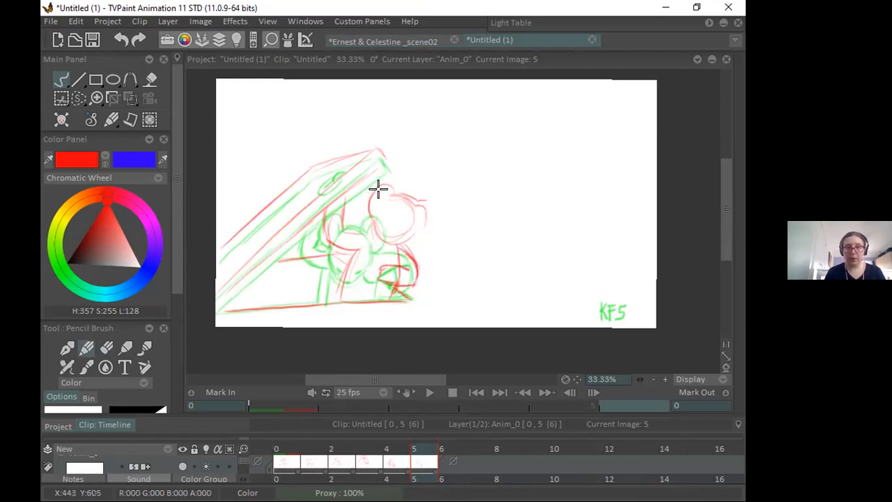
Step: Erase the inner face lines and redraw the snout extending farther toward the bear
key(e)
mouse_move(412, 207)
mouse_down()
mouse_move(369, 198)
mouse_move(385, 181)
mouse_move(390, 195)
mouse_move(369, 195)
mouse_move(416, 233)
mouse_move(422, 198)
mouse_move(420, 230)
mouse_up()
key(e)
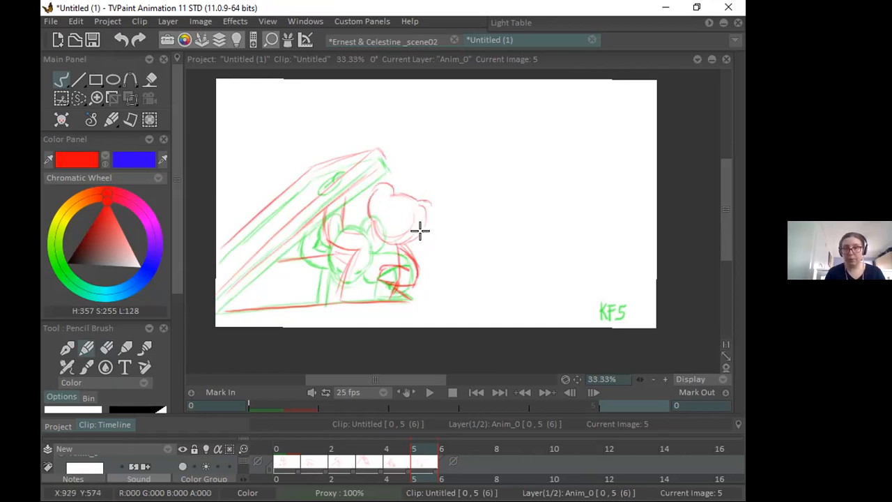
click(106, 347)
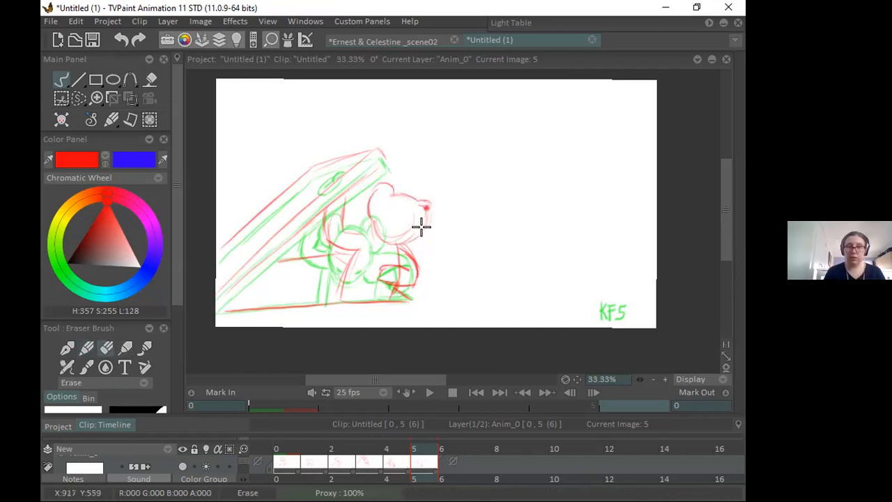
Step: Strengthen the mouse's raised arm and back down to the floor, and clean up the resting hand
mouse_move(319, 238)
mouse_down()
mouse_move(331, 205)
mouse_move(323, 247)
mouse_move(347, 249)
mouse_move(372, 230)
mouse_move(326, 303)
mouse_up()
click(86, 348)
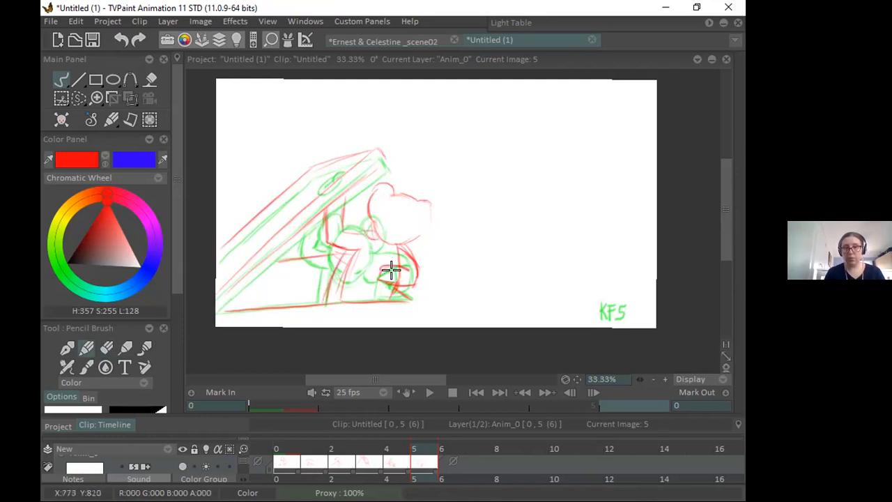
click(107, 347)
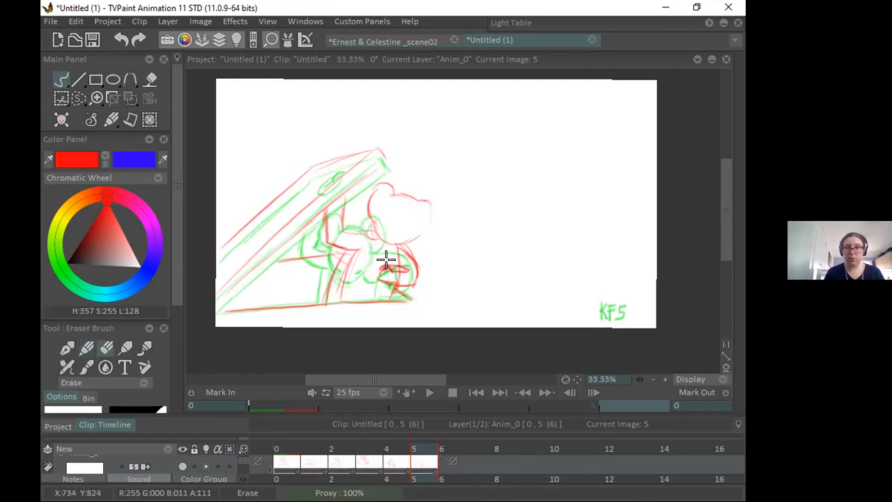
click(86, 349)
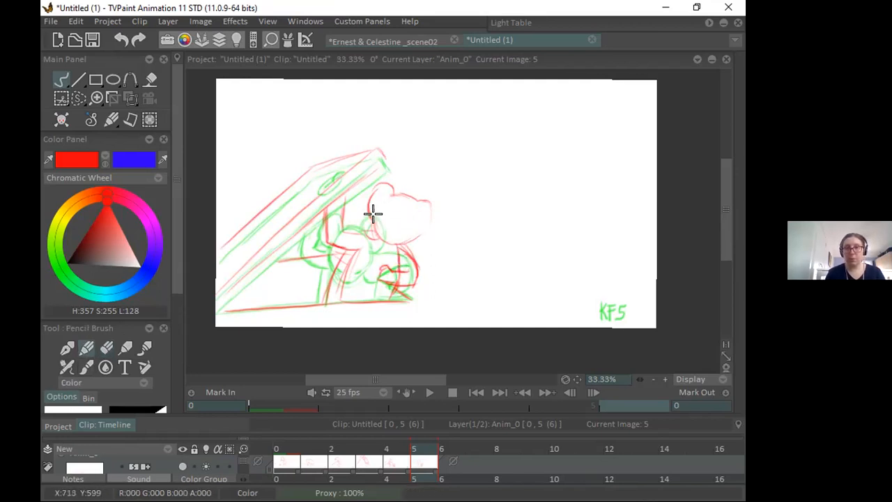
Step: Try another snout contour, and erase the mouse's whole head, ear and snout above the body
drag(433, 226, 396, 244)
mouse_move(418, 202)
mouse_down()
mouse_move(435, 205)
mouse_move(428, 229)
mouse_move(430, 201)
mouse_move(428, 209)
mouse_up()
key(e)
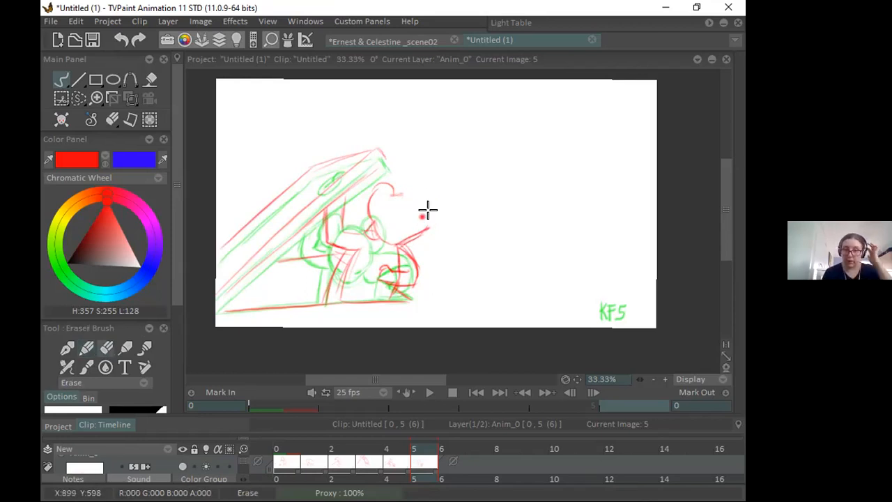
drag(402, 241, 425, 229)
mouse_move(377, 189)
mouse_down()
mouse_move(370, 211)
mouse_move(398, 193)
mouse_up()
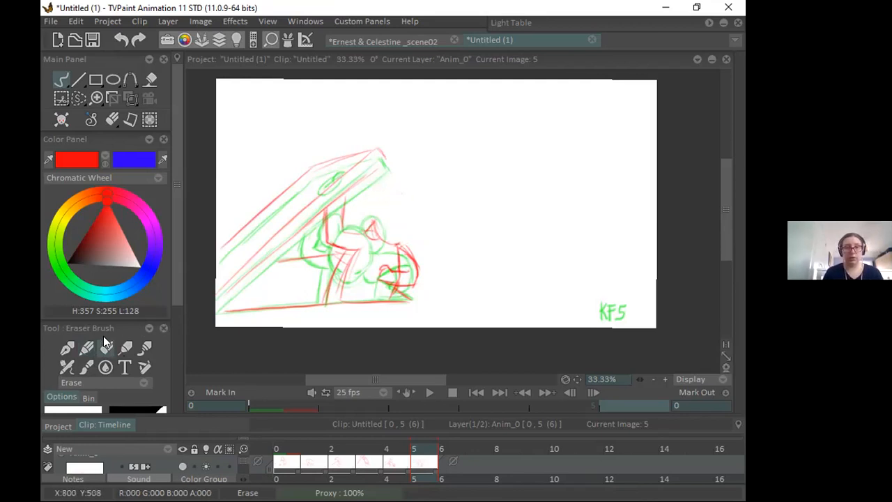
Step: Redraw the mouse's head as a larger clean circle above the shoulders
key(e)
mouse_move(377, 221)
mouse_down()
mouse_move(394, 183)
mouse_move(415, 201)
mouse_up()
drag(398, 241, 422, 228)
drag(394, 189, 423, 209)
mouse_move(398, 238)
mouse_down()
mouse_move(418, 229)
mouse_move(423, 212)
mouse_move(410, 194)
mouse_move(391, 237)
mouse_move(424, 217)
mouse_move(397, 187)
mouse_move(394, 226)
mouse_move(422, 195)
mouse_up()
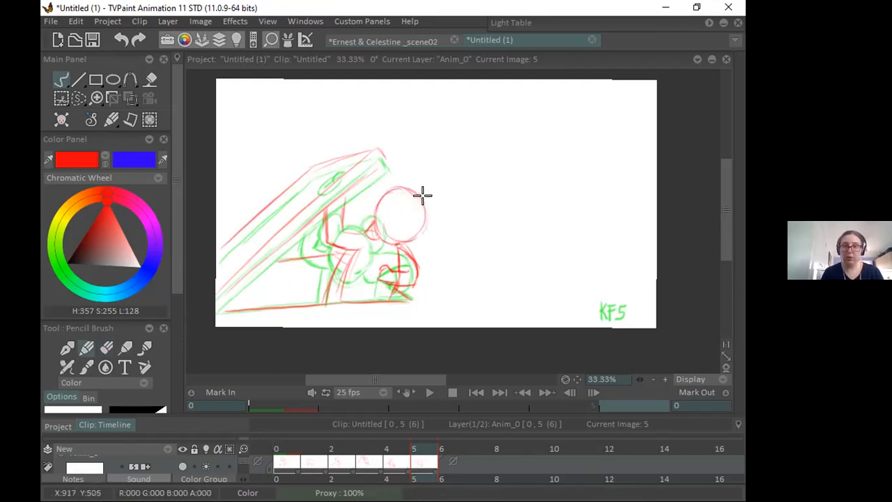
Step: Add the snout and both ears to the new head circle, checking them against the reference clip
drag(422, 231, 431, 208)
click(418, 40)
click(496, 40)
mouse_move(422, 200)
mouse_down()
mouse_move(435, 202)
mouse_move(430, 224)
mouse_move(408, 243)
mouse_up()
mouse_move(384, 186)
mouse_down()
mouse_move(407, 202)
mouse_move(395, 184)
mouse_move(362, 195)
mouse_move(394, 189)
mouse_move(361, 190)
mouse_move(373, 178)
mouse_move(379, 204)
mouse_move(406, 187)
mouse_up()
key(ctrl+z)
key(ctrl+z)
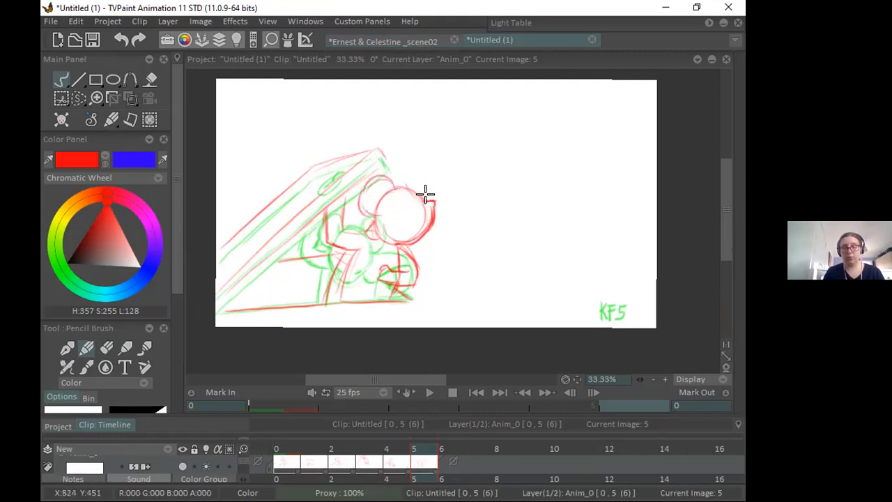
Step: Erase the inner circle and heavy lower face line, and redraw the face as a single rounded contour
key(e)
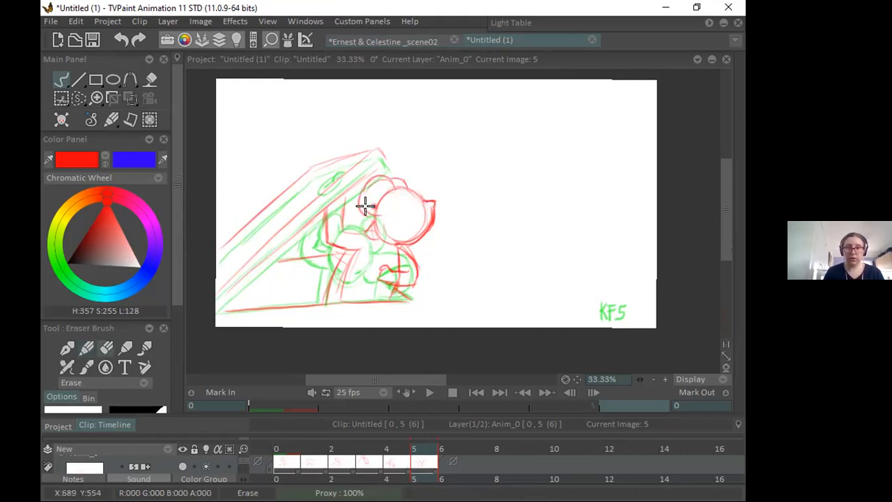
mouse_move(389, 215)
mouse_down()
mouse_move(425, 208)
mouse_move(423, 198)
mouse_move(436, 202)
mouse_move(407, 232)
mouse_up()
key(b)
key(e)
key(b)
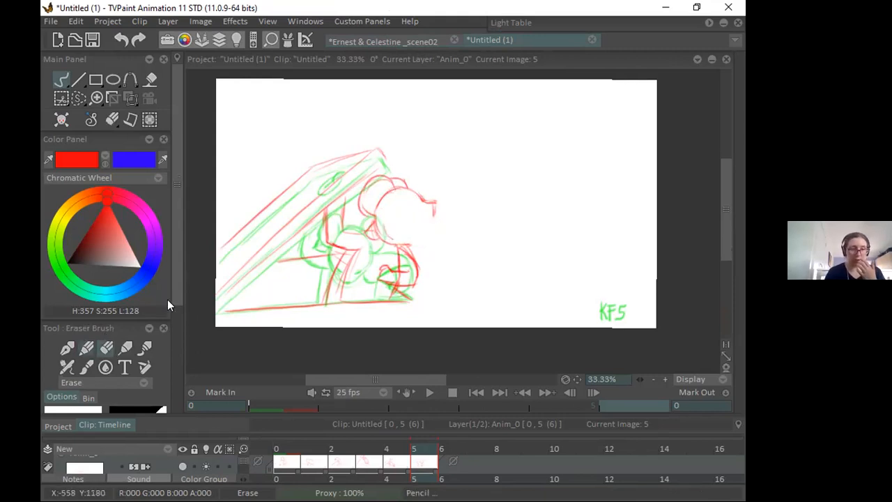
drag(431, 205, 423, 212)
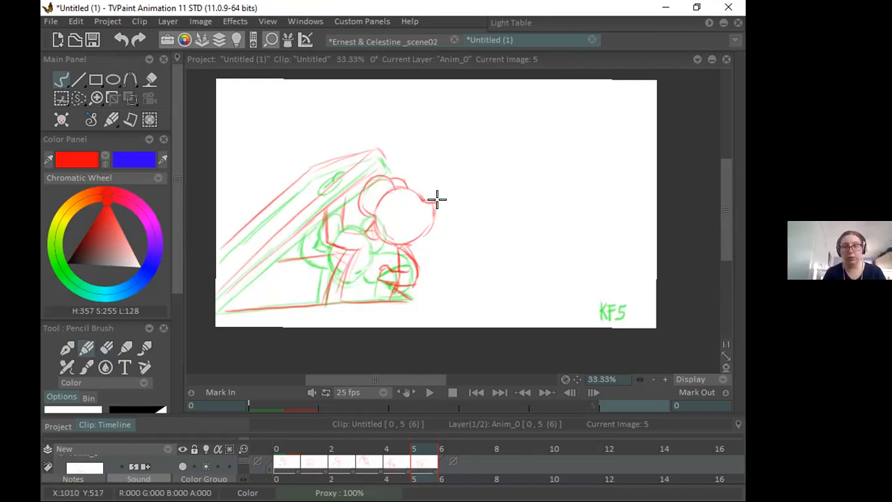
Step: Reshape the snout to a small pointed nose and draw the mouse's eye, checking the reference clip
key(e)
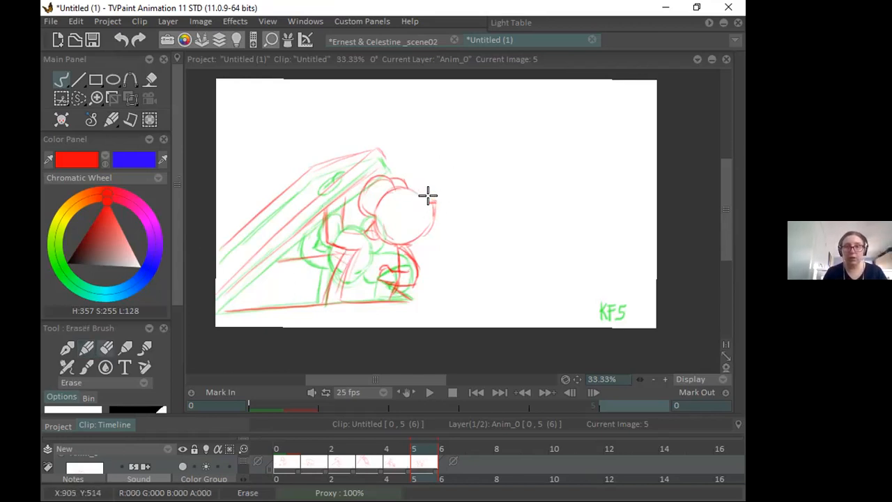
click(87, 347)
mouse_move(399, 181)
mouse_down()
mouse_move(441, 209)
mouse_move(432, 201)
mouse_move(419, 239)
mouse_up()
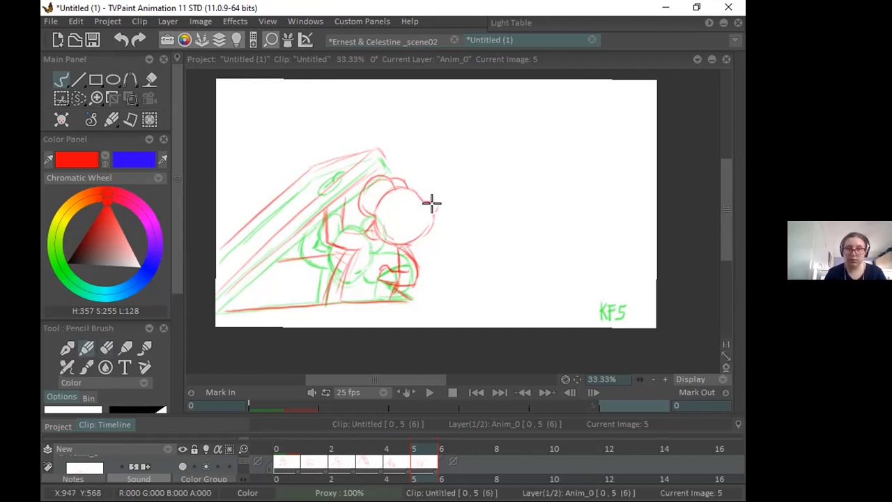
click(394, 46)
click(512, 36)
drag(413, 200, 419, 205)
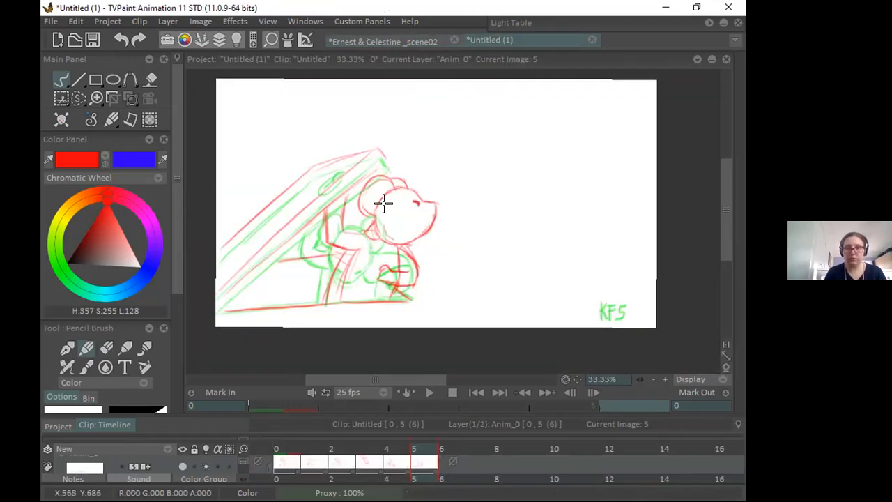
Step: Darken the near ear's outline, erase the head guide line crossing it, and retrace the jaw
mouse_move(390, 179)
mouse_down()
mouse_move(370, 217)
mouse_move(363, 186)
mouse_up()
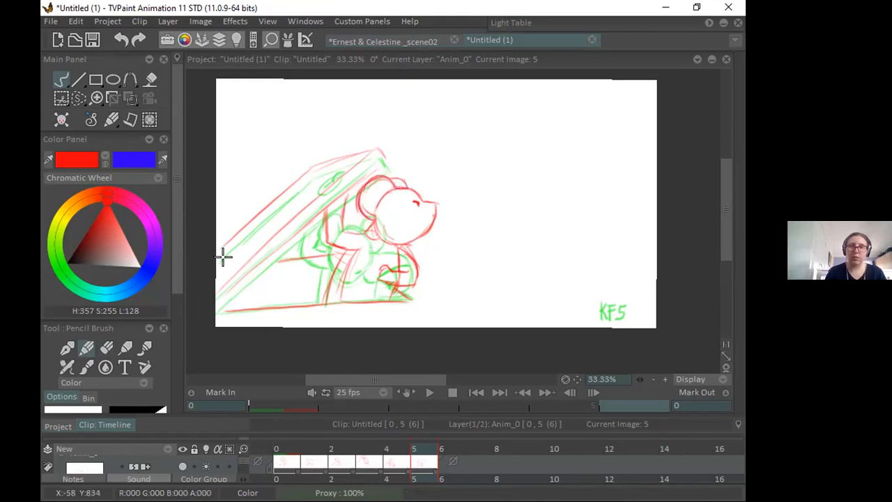
key(e)
mouse_move(376, 181)
mouse_down()
mouse_move(384, 205)
mouse_move(358, 197)
mouse_up()
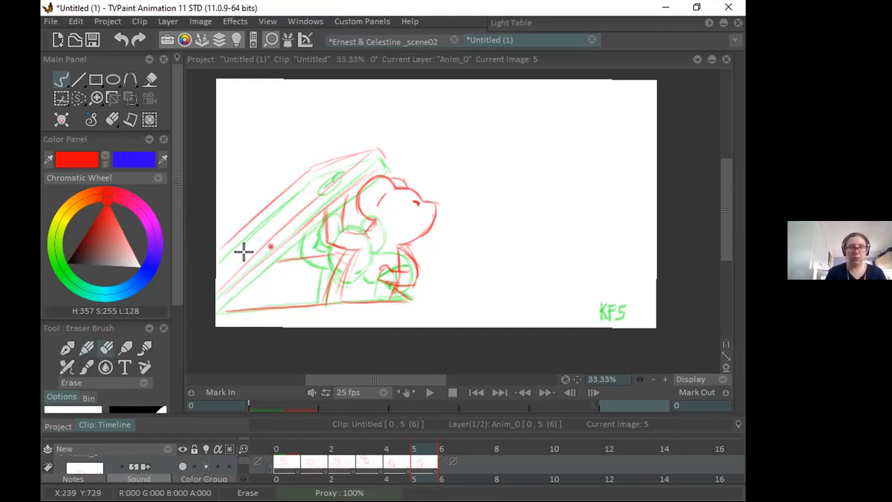
key(e)
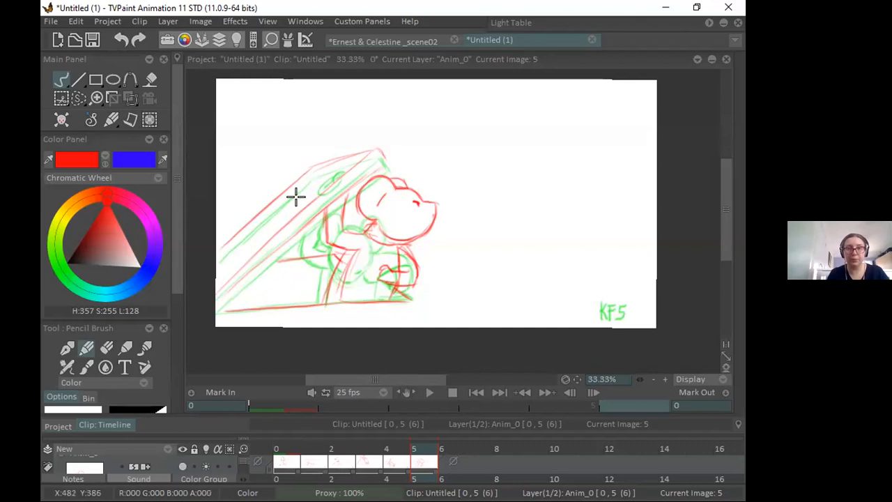
Step: Draw the trapdoor's ring handle and end edge following the reference clip, and label the pose KF6
click(445, 40)
click(505, 40)
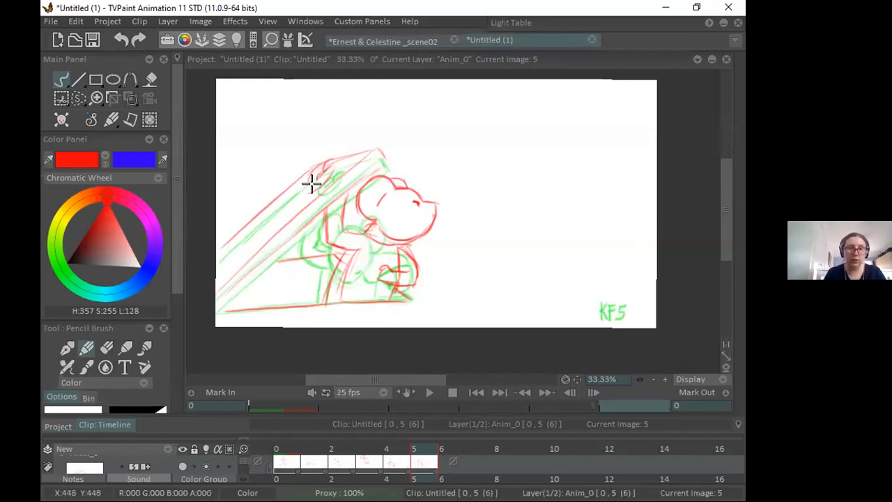
drag(382, 152, 387, 167)
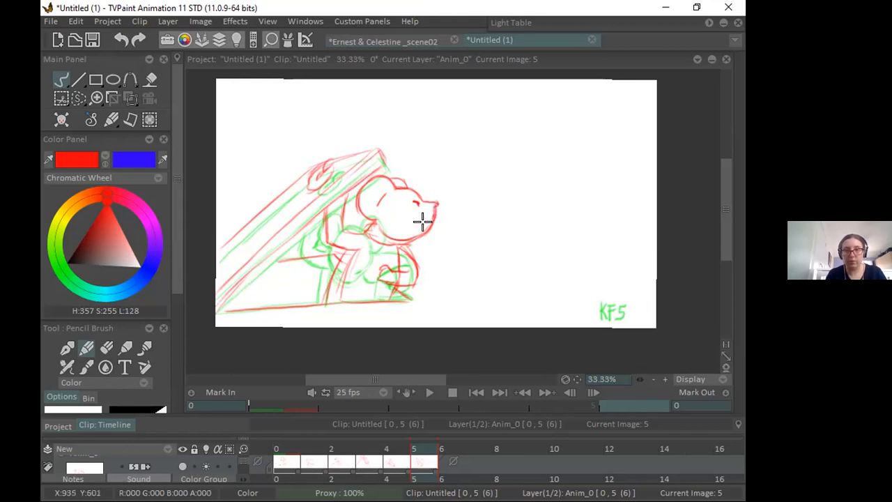
mouse_move(597, 311)
mouse_down()
mouse_move(627, 302)
mouse_move(617, 317)
mouse_up()
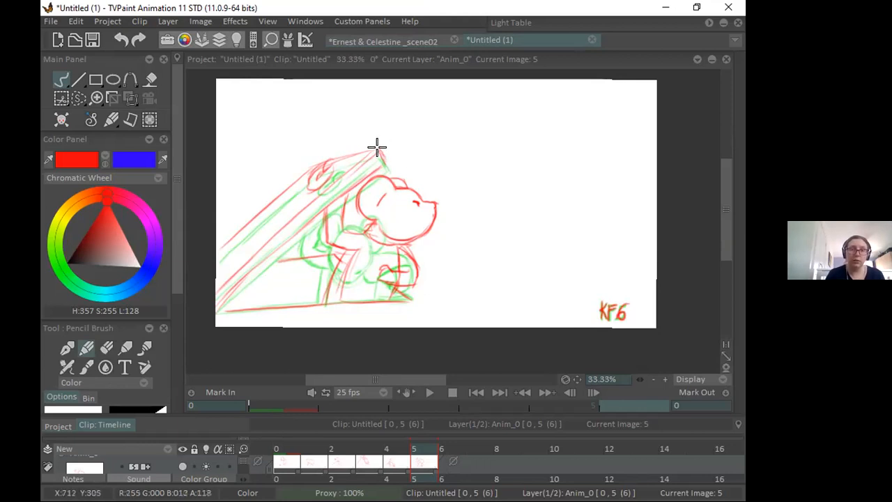
click(106, 347)
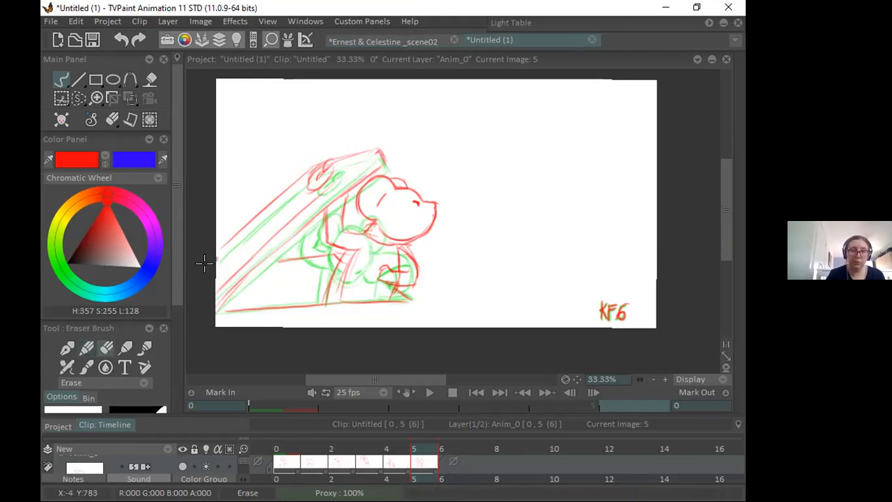
key(b)
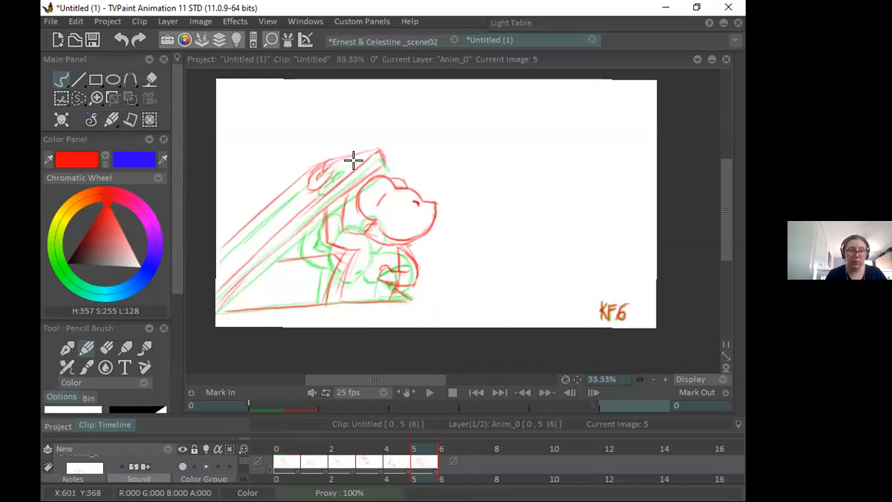
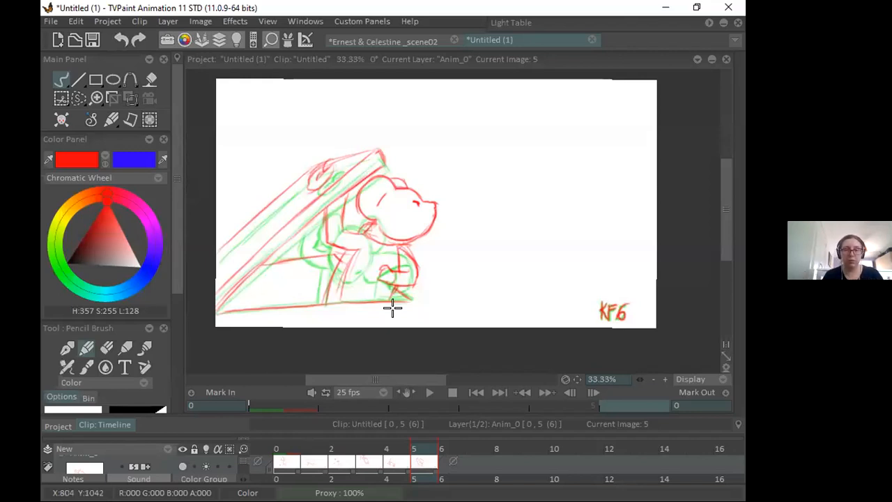
Step: Add a new blank image after the KF6 drawing, at frame 6
click(440, 446)
key(e)
click(430, 258)
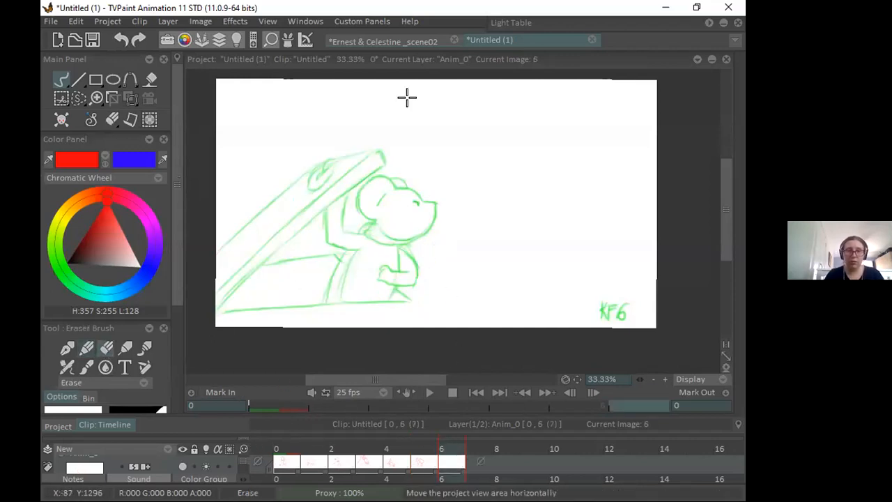
Step: Examine the mouse's head turn and reaching arm between frames 97 and 111 of the Ernest & Celestine reference clip
click(414, 41)
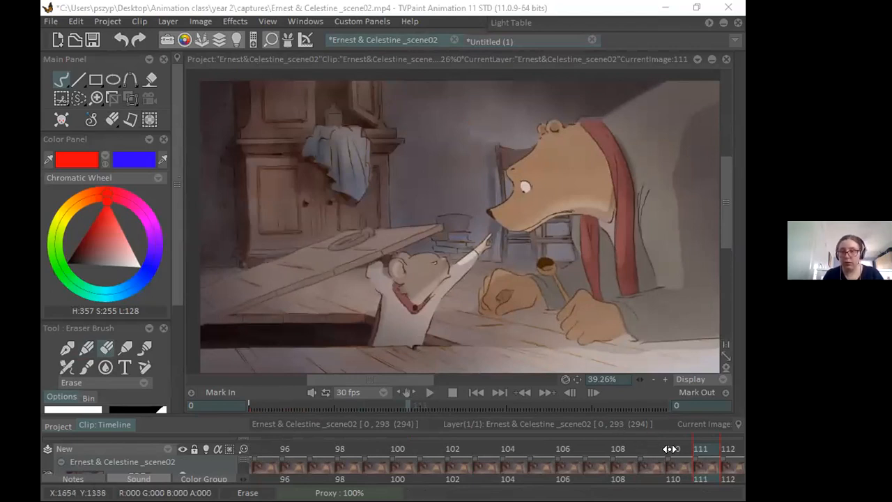
click(694, 448)
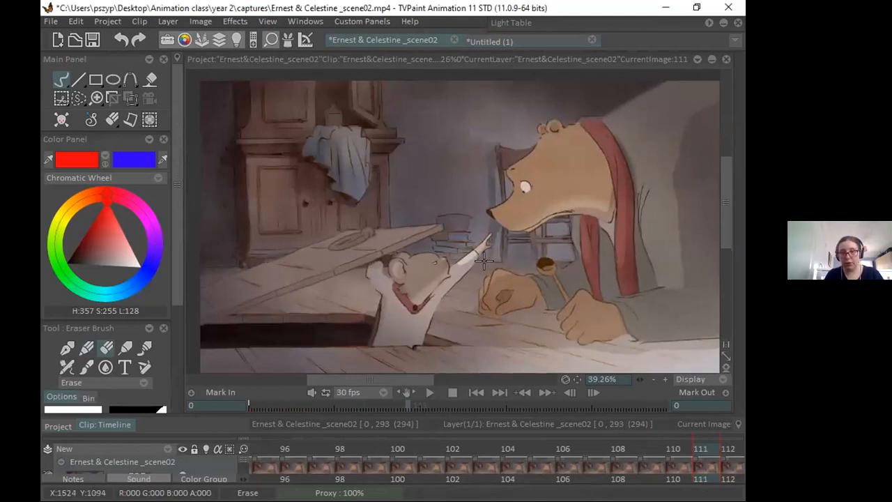
click(87, 347)
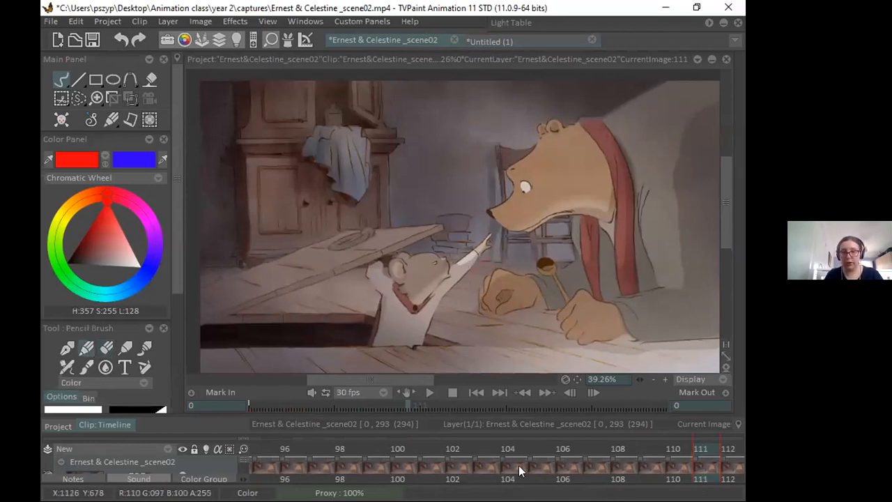
mouse_move(697, 448)
mouse_down()
mouse_move(573, 426)
mouse_move(398, 425)
mouse_up()
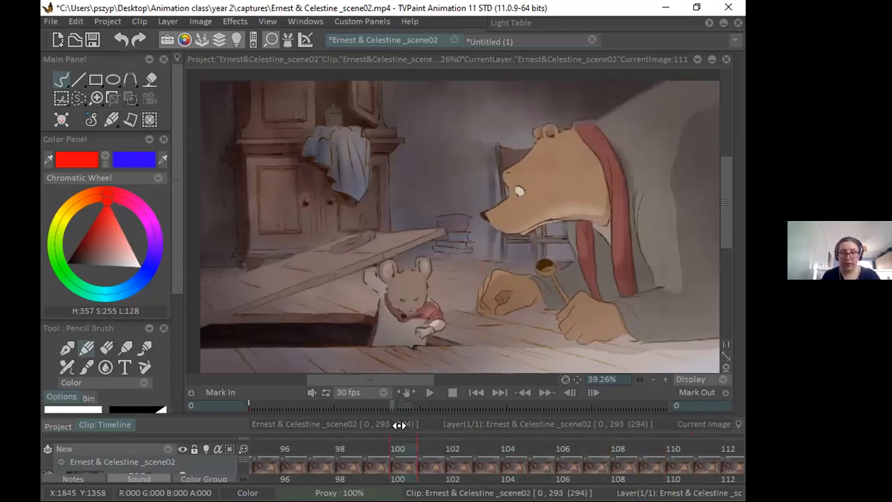
mouse_move(321, 425)
mouse_down()
mouse_move(583, 446)
mouse_move(356, 440)
mouse_move(309, 427)
mouse_move(316, 432)
mouse_up()
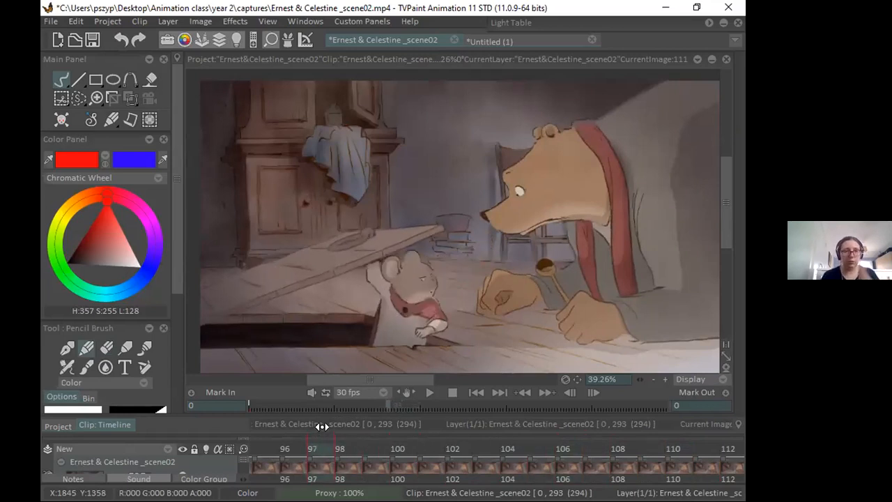
drag(322, 427, 443, 425)
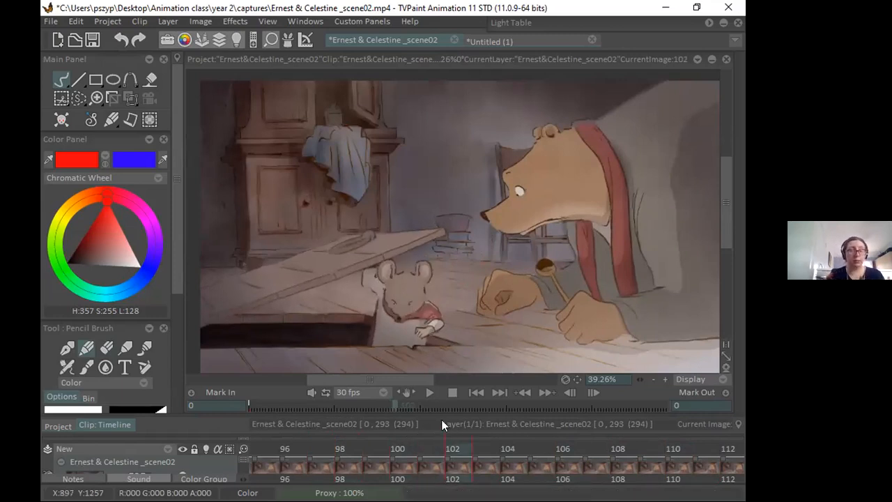
drag(470, 446, 643, 442)
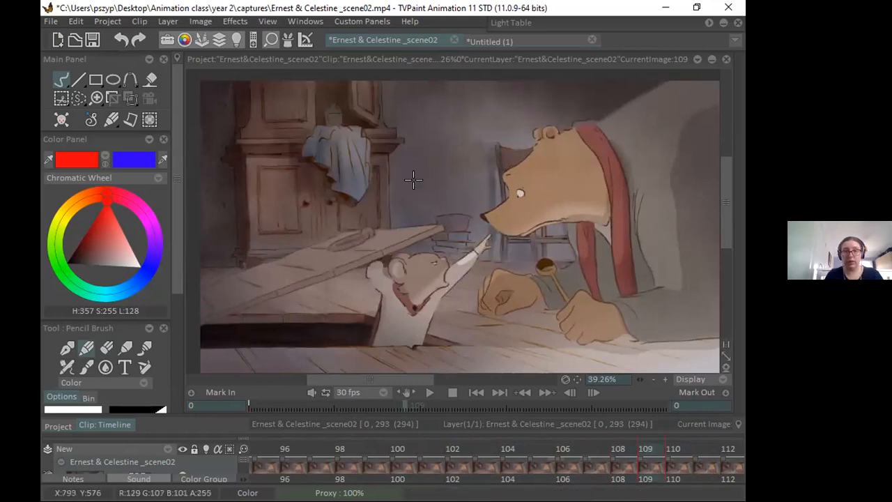
drag(669, 447, 703, 447)
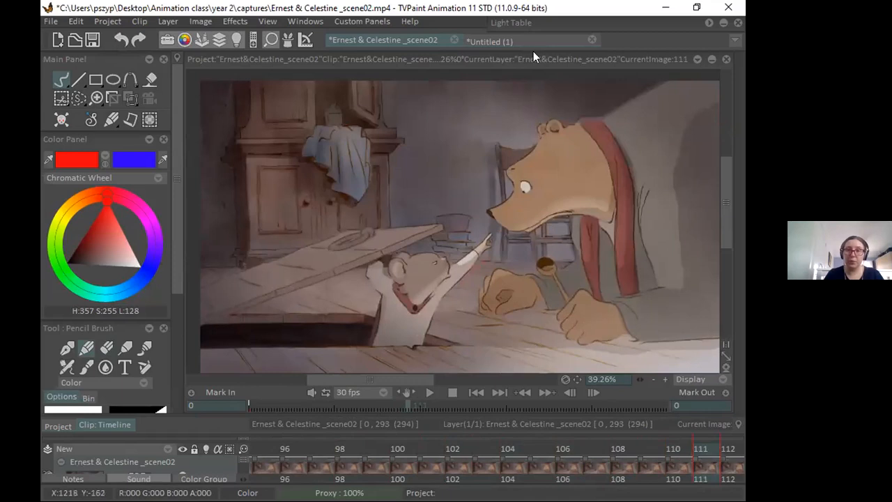
Step: Rough in the mouse's outstretched arm, head circle and torso lines on the new frame, checking the reference clip
click(531, 43)
drag(470, 212, 418, 258)
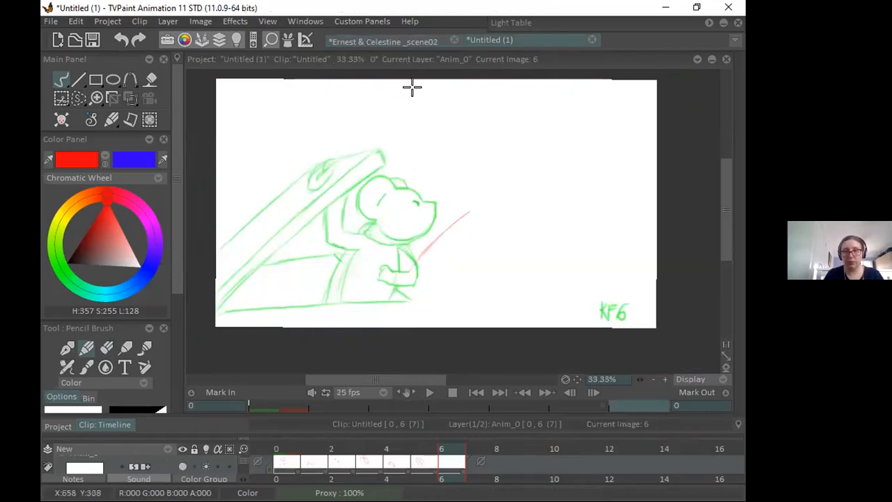
click(425, 40)
click(491, 42)
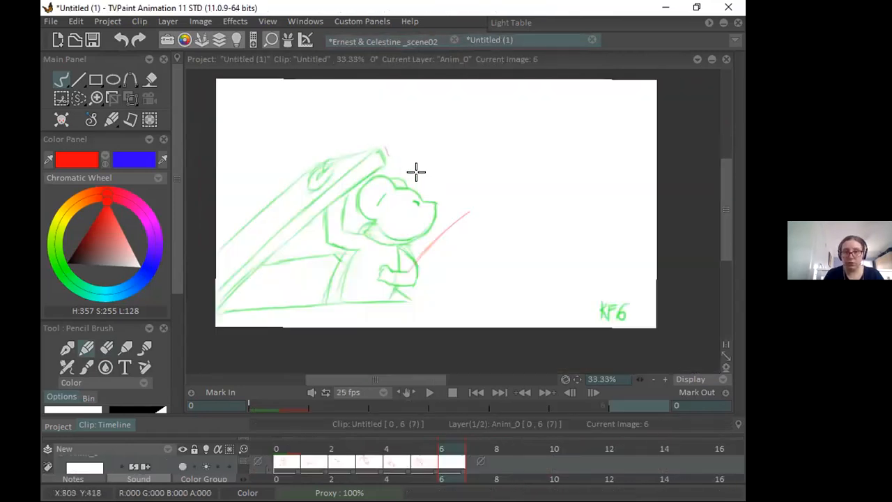
mouse_move(404, 183)
mouse_down()
mouse_move(426, 186)
mouse_move(395, 187)
mouse_move(372, 231)
mouse_move(370, 211)
mouse_move(431, 217)
mouse_move(436, 207)
mouse_move(426, 222)
mouse_move(469, 201)
mouse_move(415, 244)
mouse_move(389, 296)
mouse_up()
drag(345, 263, 339, 304)
drag(392, 283, 416, 302)
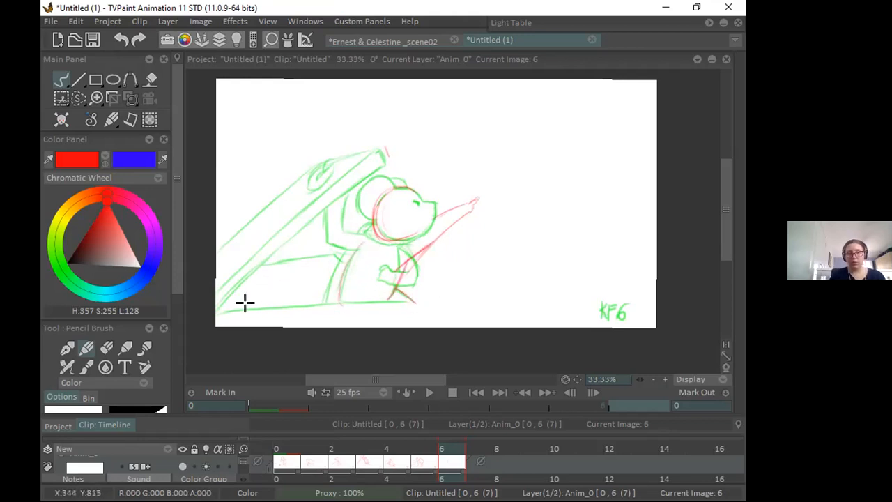
Step: Trace the floor line and hatch opening edge, and redraw the raised trapdoor with its ring handle
drag(407, 299, 284, 305)
drag(262, 262, 338, 253)
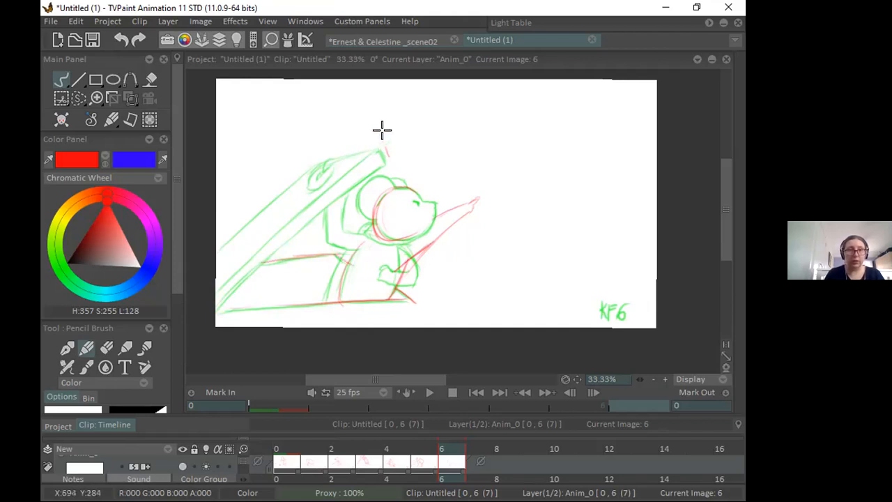
key(e)
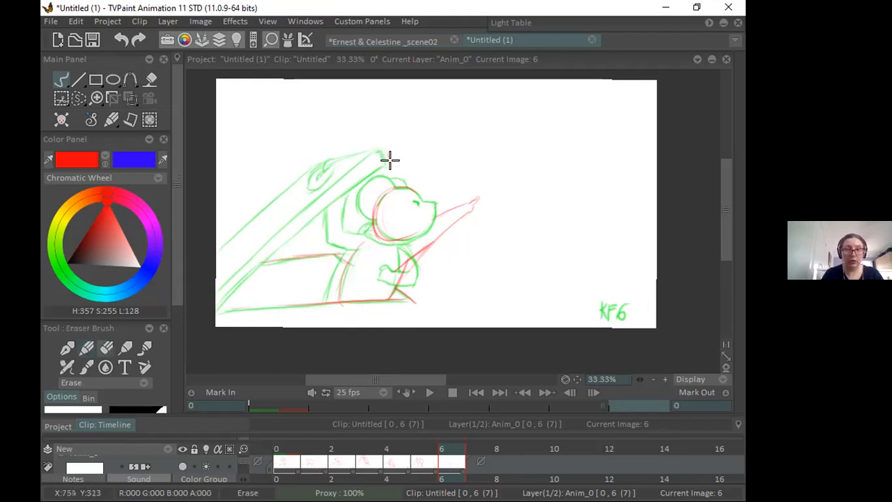
click(86, 347)
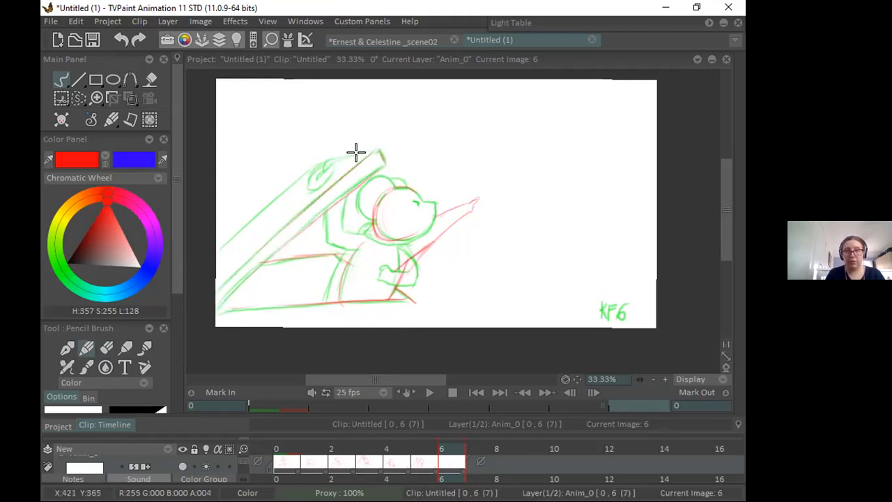
mouse_move(299, 177)
mouse_down()
mouse_move(232, 245)
mouse_move(331, 157)
mouse_move(309, 171)
mouse_move(330, 171)
mouse_move(303, 193)
mouse_up()
Step: Draw the mouse's upturned snout and eye and the arm holding up the trapdoor, checking the reference clip
click(506, 39)
click(506, 40)
key(ctrl+z)
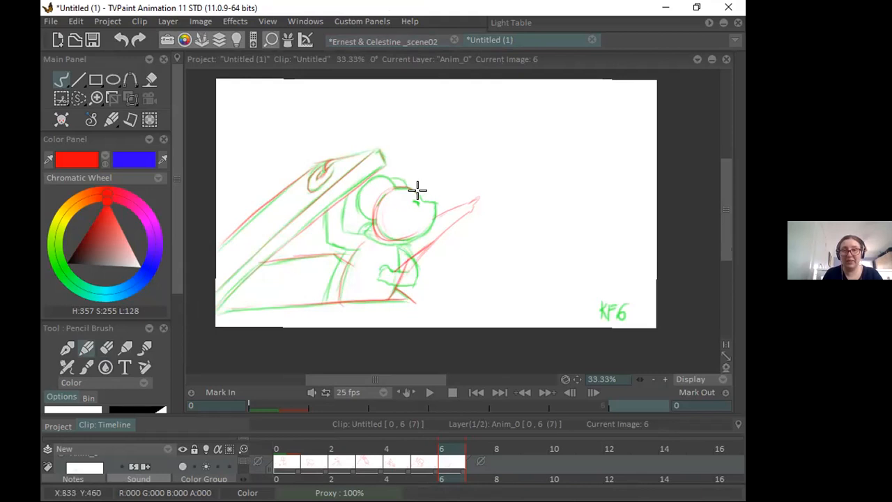
mouse_move(428, 200)
mouse_down()
mouse_move(418, 191)
mouse_move(434, 193)
mouse_move(416, 230)
mouse_move(378, 223)
mouse_move(408, 235)
mouse_move(435, 200)
mouse_move(418, 196)
mouse_up()
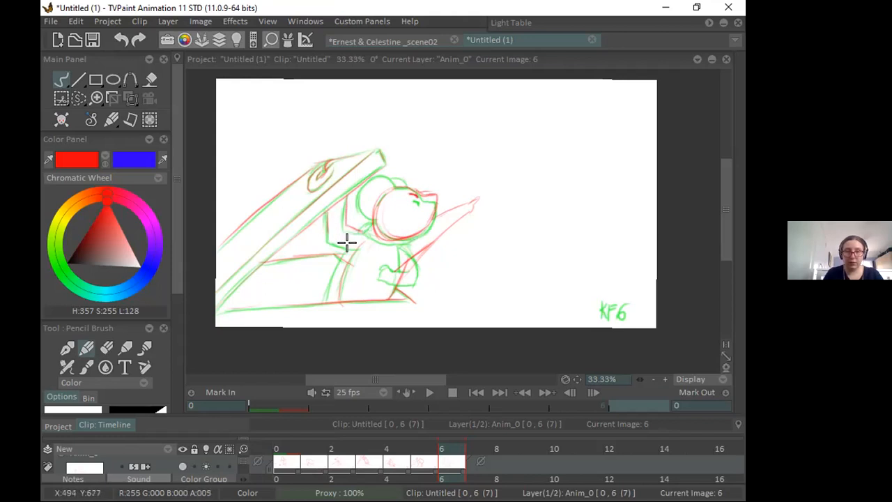
Step: Erase the lower line of the outstretched arm and redraw it from the torso up to the hand
click(106, 348)
drag(428, 244, 401, 268)
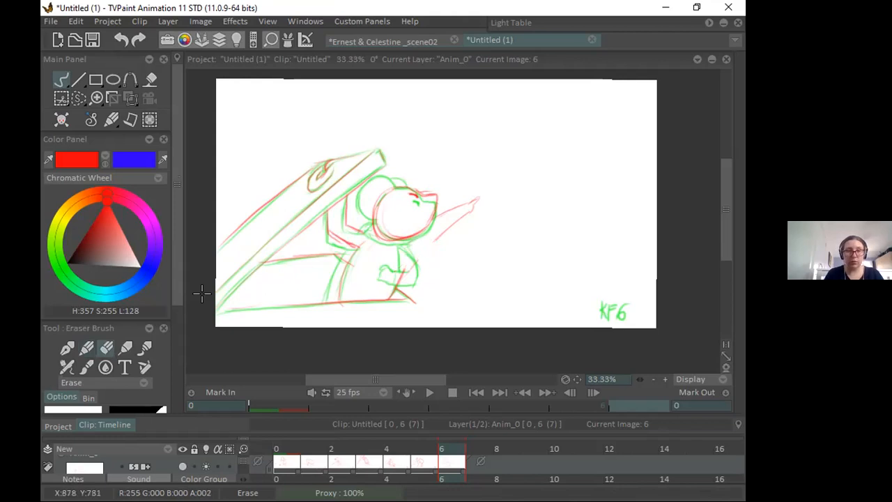
click(88, 348)
drag(408, 254, 428, 232)
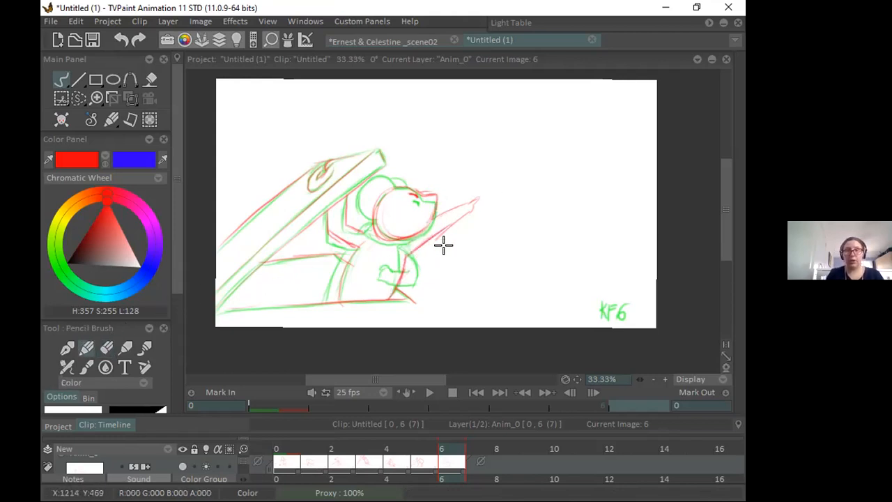
click(107, 347)
drag(471, 211, 436, 236)
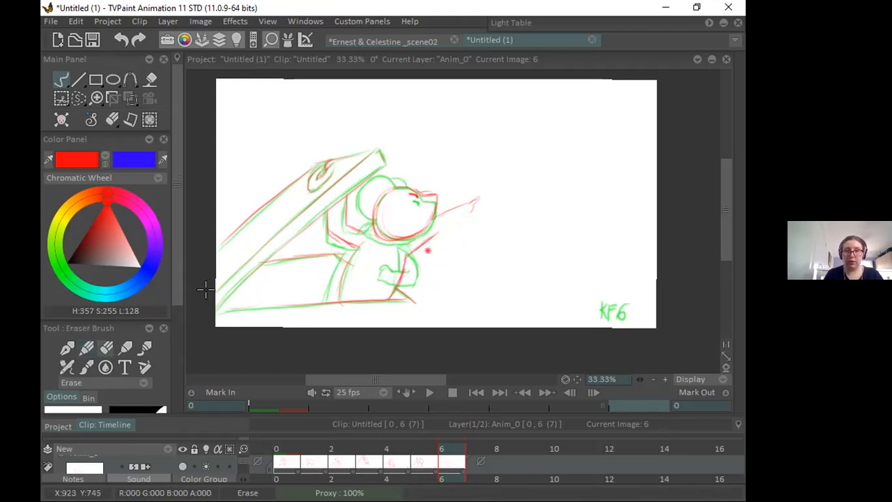
click(87, 348)
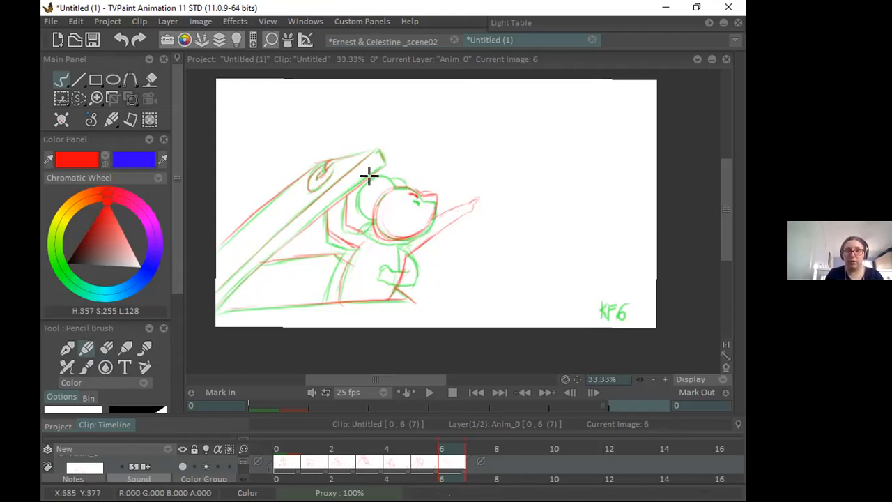
Step: Draw both of the mouse's ears and the back and front sides of its body
mouse_move(388, 189)
mouse_down()
mouse_move(367, 189)
mouse_move(355, 221)
mouse_move(366, 222)
mouse_up()
key(ctrl+z)
key(ctrl+z)
key(ctrl+y)
key(ctrl+y)
drag(381, 181, 400, 189)
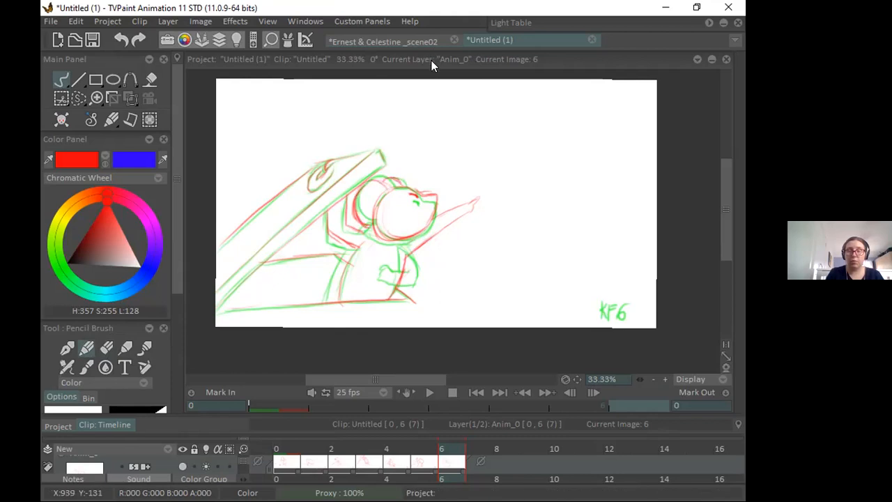
mouse_move(342, 255)
mouse_down()
mouse_move(318, 302)
mouse_move(337, 294)
mouse_up()
drag(406, 253, 390, 288)
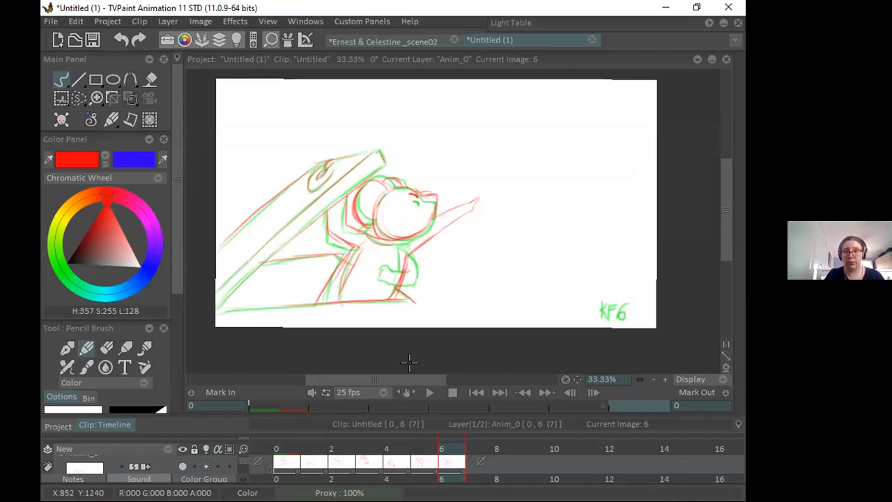
Step: Clean up the torso's front edge and the pointing hand, and label the pose KF7
click(433, 448)
click(450, 448)
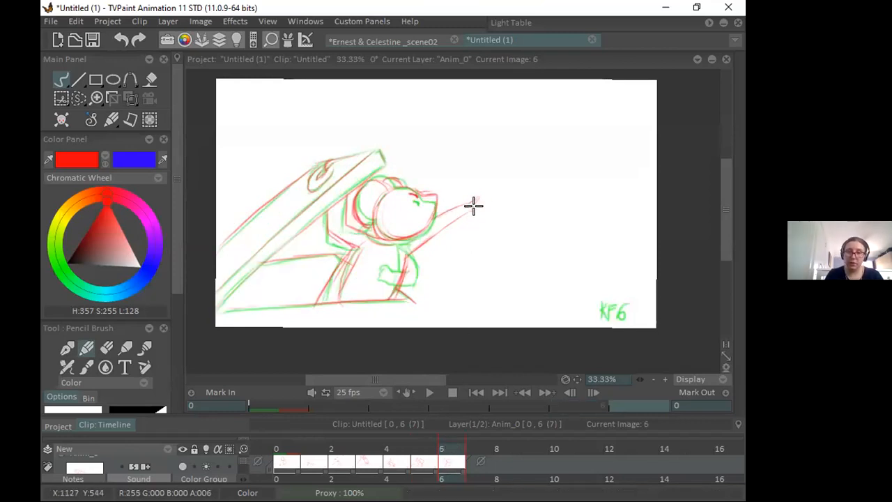
click(107, 348)
drag(409, 261, 392, 291)
click(86, 348)
mouse_move(601, 303)
mouse_down()
mouse_move(610, 319)
mouse_move(621, 303)
mouse_move(616, 312)
mouse_move(627, 320)
mouse_up()
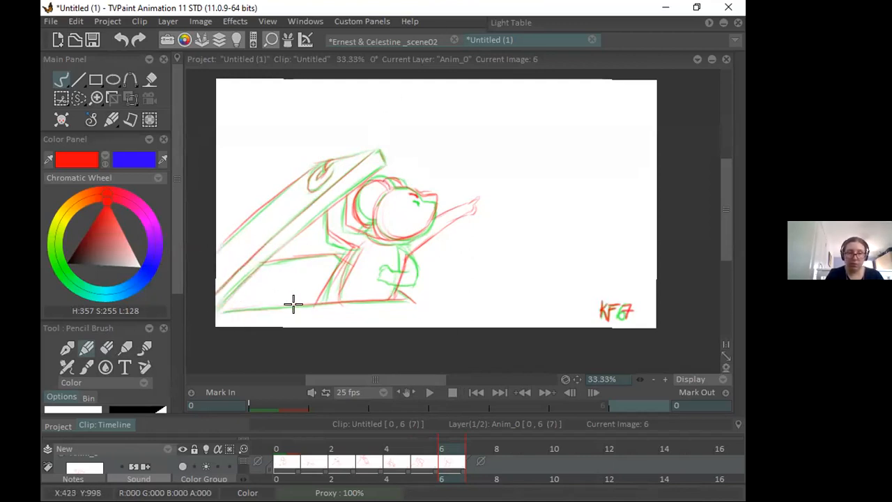
Step: Turn off the light table overlay of the previous drawing and review the KF7 pose on the timeline
mouse_move(442, 448)
mouse_down()
mouse_move(427, 444)
mouse_move(450, 442)
mouse_up()
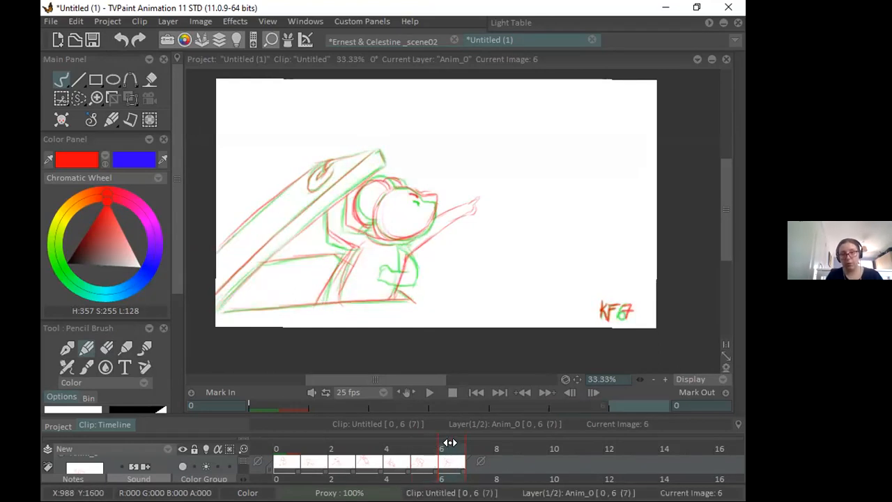
click(206, 466)
mouse_move(441, 442)
mouse_down()
mouse_move(426, 442)
mouse_move(454, 436)
mouse_move(425, 443)
mouse_move(453, 433)
mouse_move(425, 437)
mouse_move(460, 435)
mouse_move(439, 422)
mouse_move(474, 423)
mouse_move(460, 417)
mouse_move(464, 409)
mouse_move(420, 420)
mouse_move(455, 420)
mouse_move(448, 415)
mouse_move(431, 443)
mouse_move(452, 441)
mouse_move(454, 430)
mouse_up()
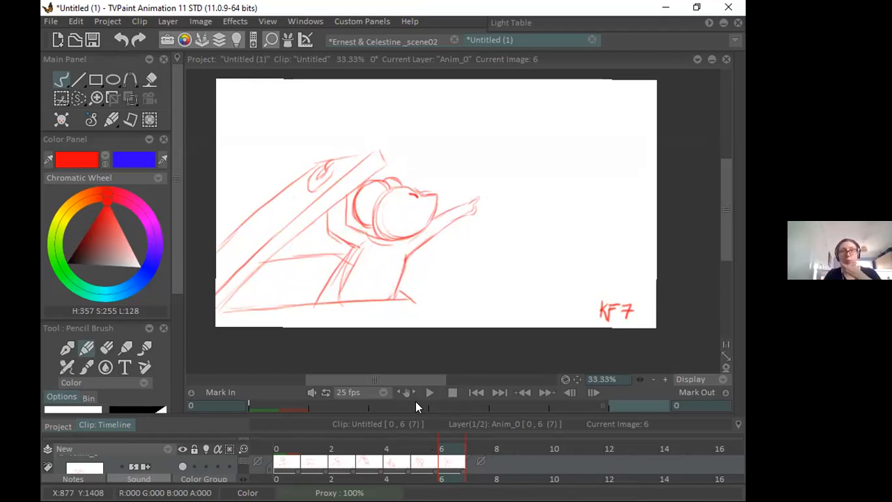
drag(410, 175, 478, 186)
drag(434, 282, 478, 218)
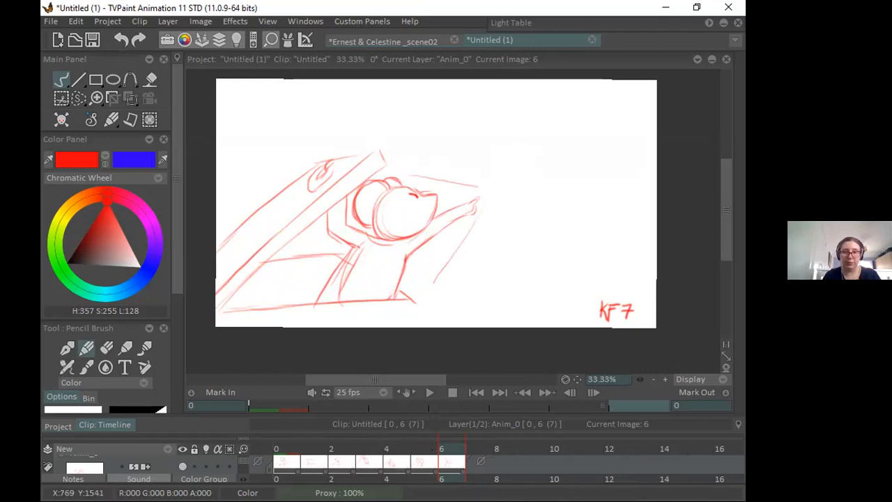
key(ctrl+z)
key(ctrl+z)
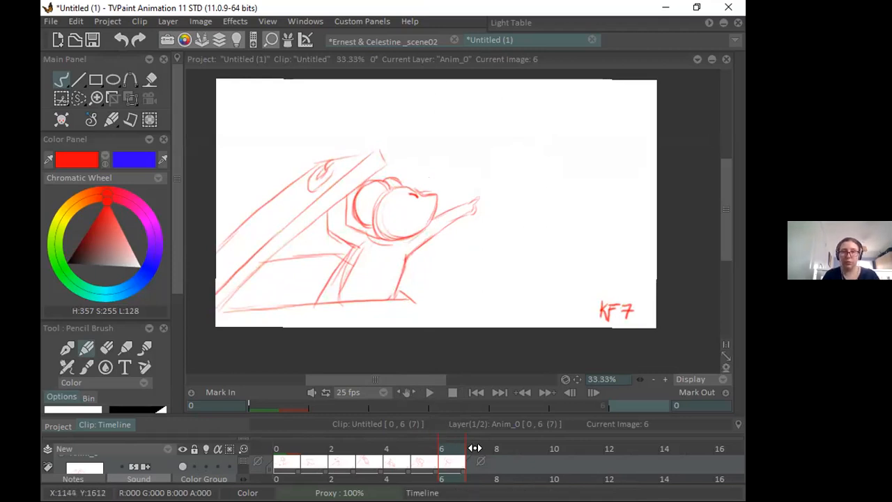
Step: Sketch guide lines above and below the mouse's outstretched arm in KF7, and erase them again
mouse_move(439, 447)
mouse_down()
mouse_move(422, 445)
mouse_move(450, 446)
mouse_up()
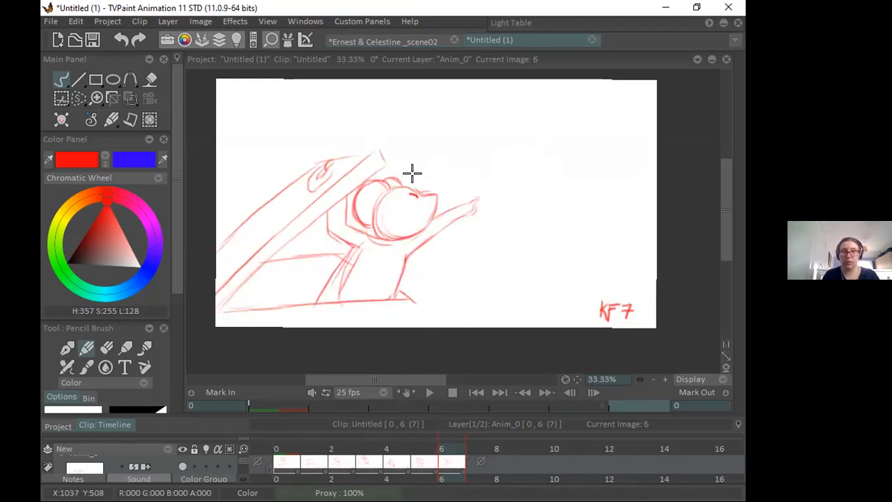
mouse_move(417, 171)
mouse_down()
mouse_move(478, 187)
mouse_move(422, 272)
mouse_up()
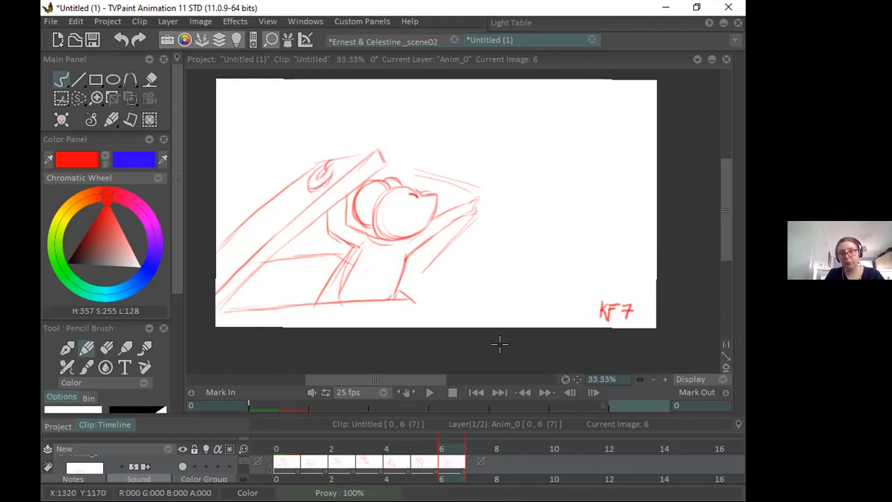
key(e)
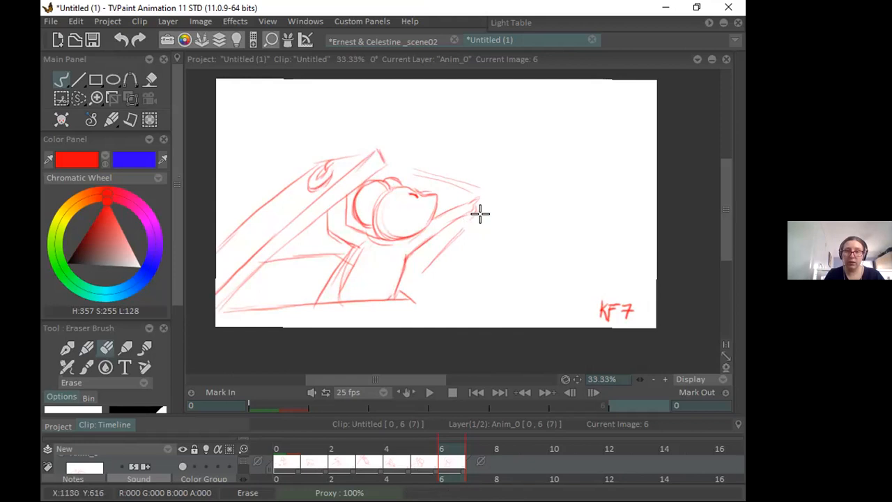
drag(432, 259, 426, 275)
mouse_move(414, 161)
mouse_down()
mouse_move(446, 178)
mouse_move(420, 173)
mouse_move(412, 168)
mouse_move(467, 189)
mouse_up()
click(87, 347)
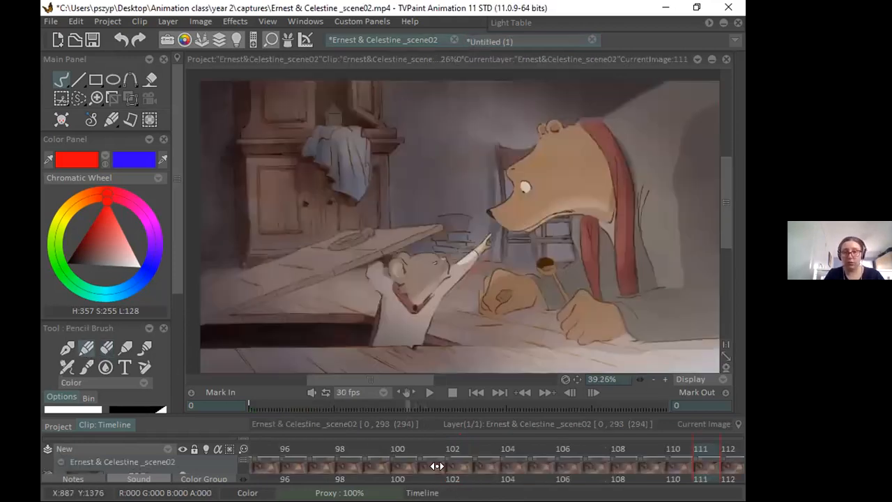
Step: Step through the Ernest & Celestine reference clip from frame 111 to 145 to study how the mouse moves after the pointing pose
key(Right)
key(Right)
key(Right)
key(Right)
key(Right)
key(Right)
key(Right)
key(Right)
key(Right)
key(Right)
key(Right)
key(Right)
key(Right)
key(Right)
key(Right)
key(Right)
key(Right)
key(Right)
key(Right)
key(Right)
key(Right)
key(Right)
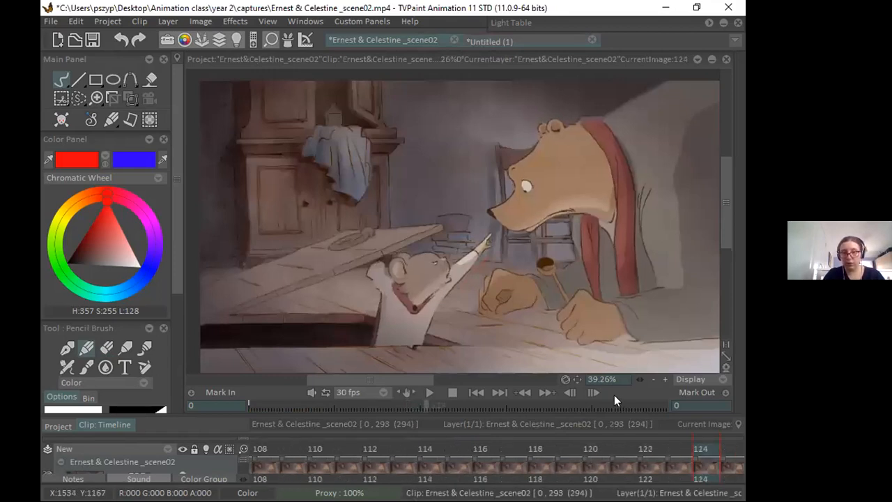
key(Right)
key(Right)
key(Right)
key(Right)
key(Right)
key(Right)
key(Right)
key(Right)
key(Right)
key(Right)
key(Right)
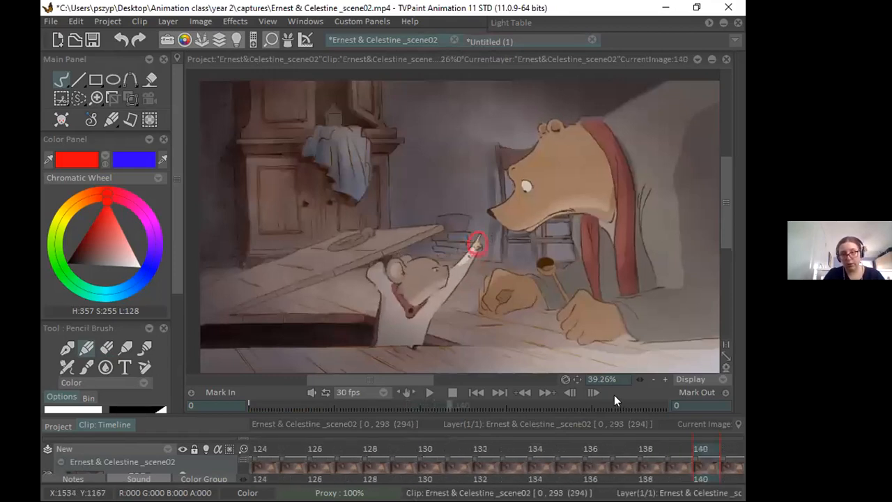
key(Right)
key(Right)
key(Right)
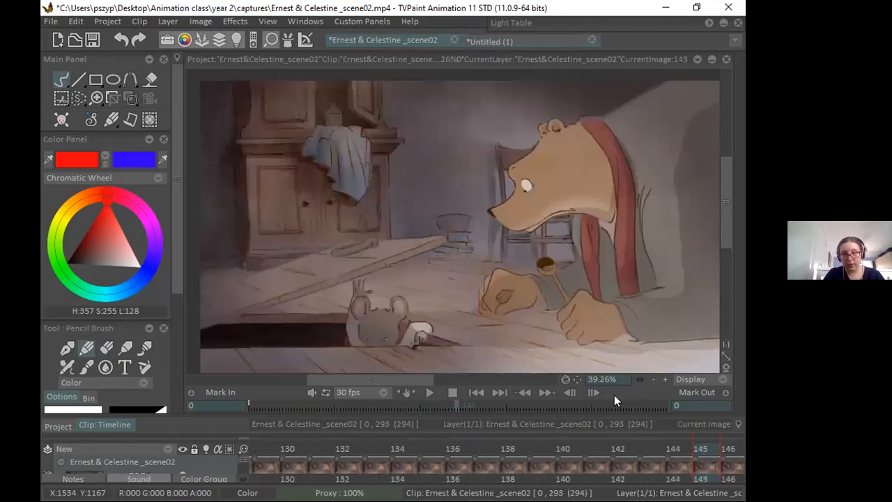
Step: Go back and forth over frames 131 to 146 of the reference clip to examine the mouse's retreat and the closing trapdoor
key(Left)
key(Left)
key(Left)
key(Left)
key(Left)
key(Left)
key(Left)
key(Left)
key(Left)
key(Left)
key(Left)
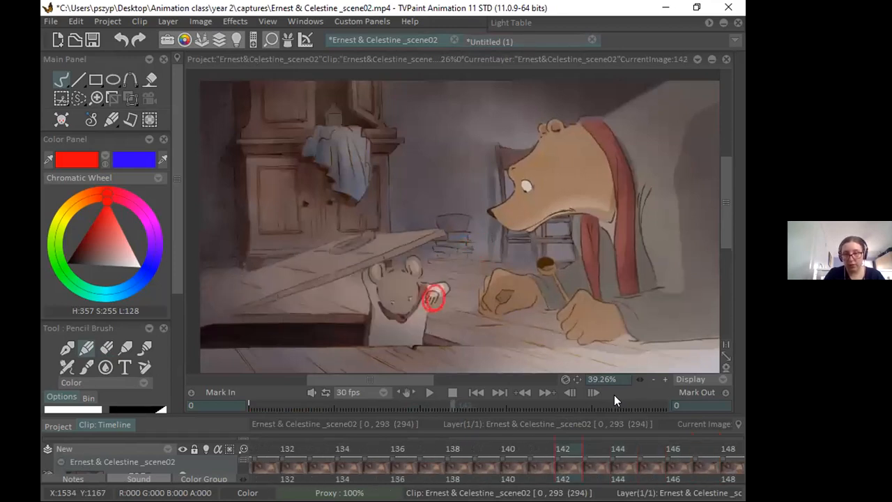
key(Right)
key(Right)
key(Right)
key(Right)
key(Right)
key(Right)
key(Right)
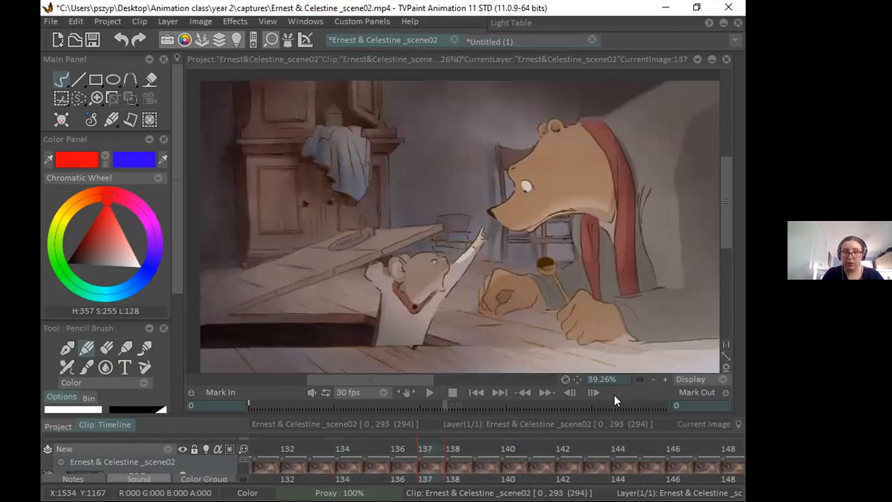
key(Right)
key(Right)
key(Right)
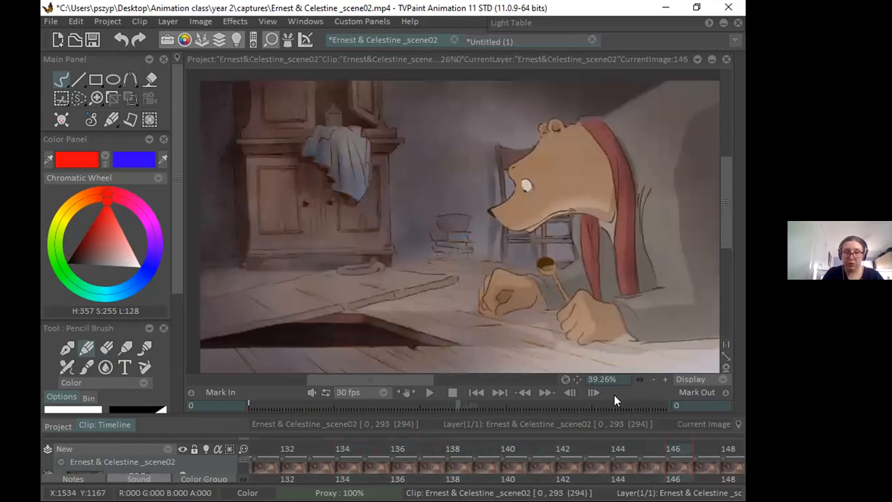
key(Left)
key(Left)
key(Left)
key(Left)
key(Left)
key(Left)
key(Left)
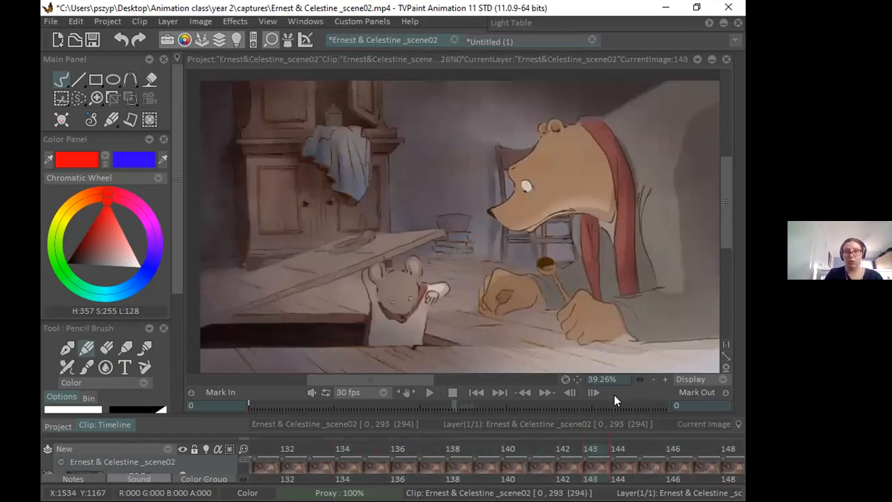
key(Left)
key(Left)
key(Left)
key(Left)
key(Left)
key(Left)
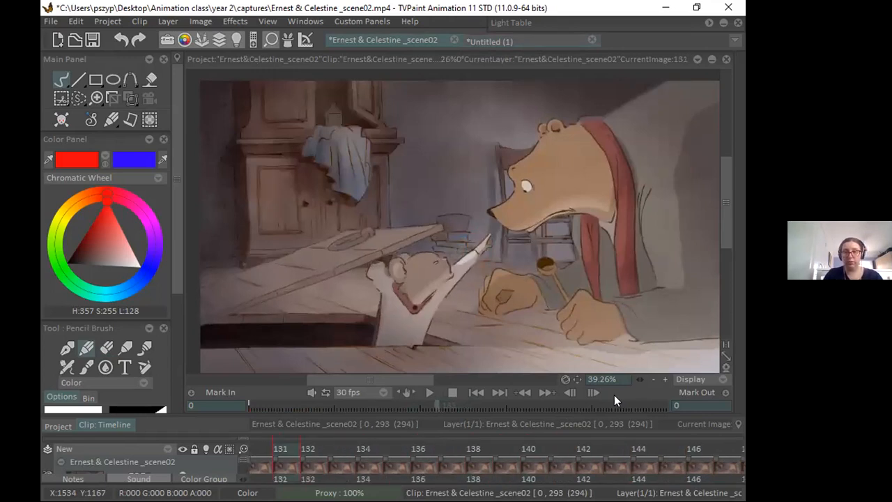
key(Right)
key(Right)
key(Right)
key(Right)
key(Right)
key(Right)
key(Right)
key(Right)
key(Right)
key(Right)
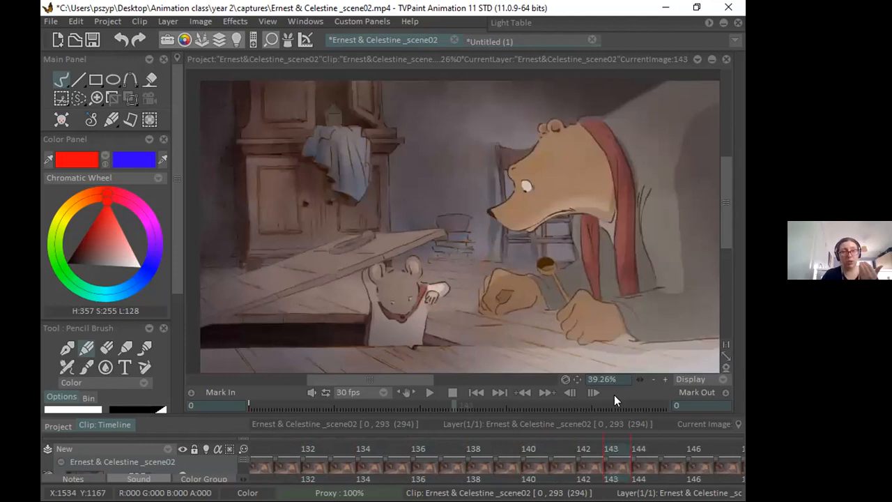
key(Left)
key(Left)
key(Left)
key(Left)
key(Right)
key(Right)
key(Right)
key(Right)
key(Right)
key(Right)
key(Right)
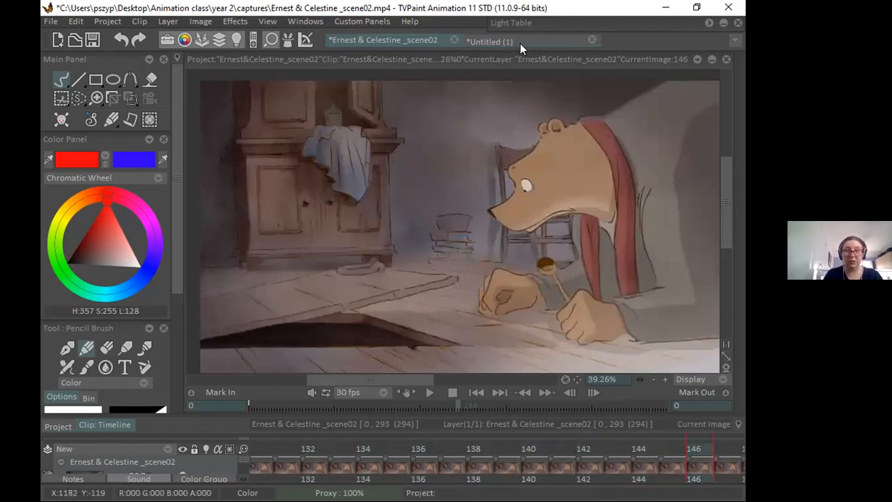
click(559, 41)
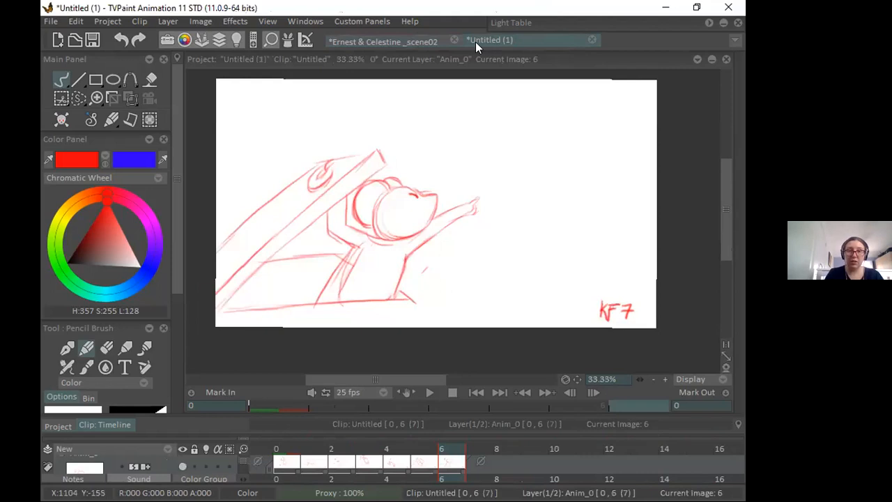
click(432, 40)
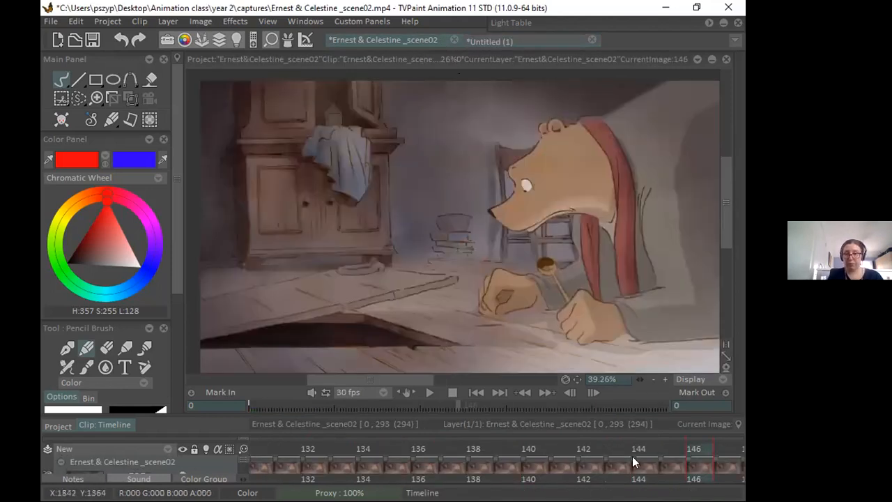
mouse_move(384, 445)
mouse_down()
mouse_move(645, 439)
mouse_move(550, 440)
mouse_move(585, 437)
mouse_move(559, 435)
mouse_move(370, 447)
mouse_move(692, 426)
mouse_up()
Step: Return to the sketch project and add a blank drawing at frame 7 with the previous pose shown through the light table
click(524, 41)
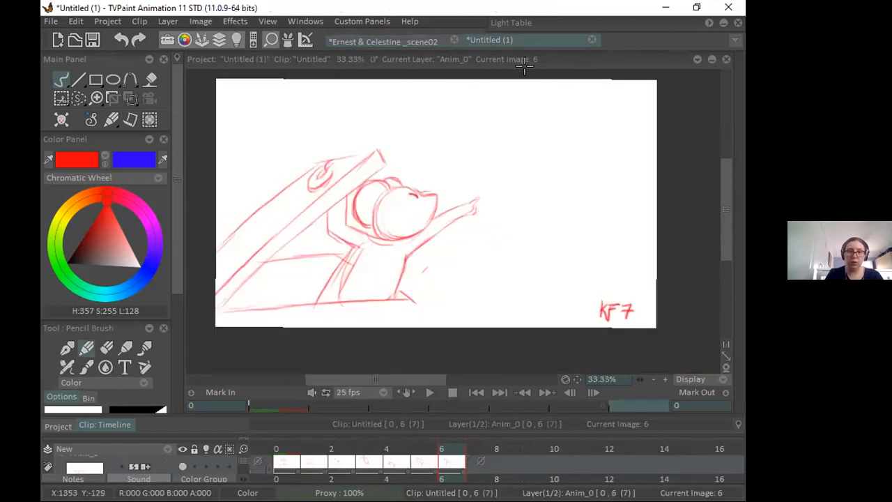
key(BackSpace)
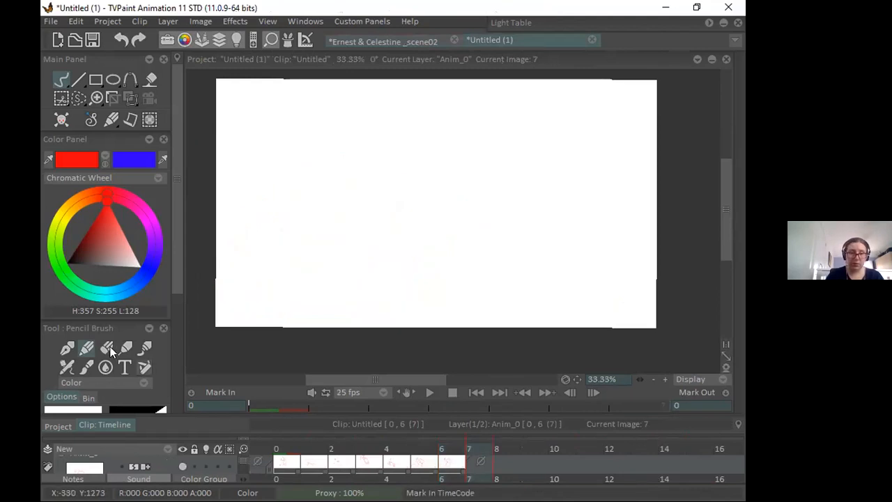
click(210, 477)
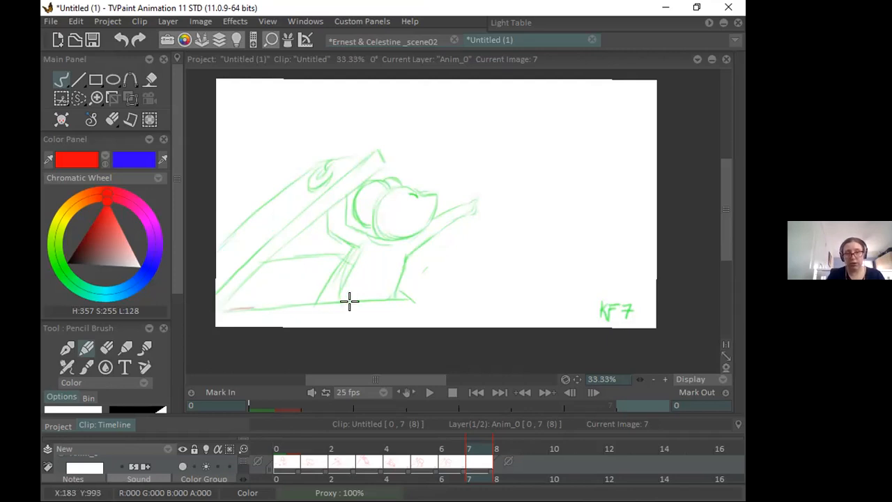
Step: Draw the floor opening's front, slanted and back edges over the KF7 overlay, undoing and redrawing the slanted edge
drag(221, 311, 363, 302)
drag(428, 302, 317, 302)
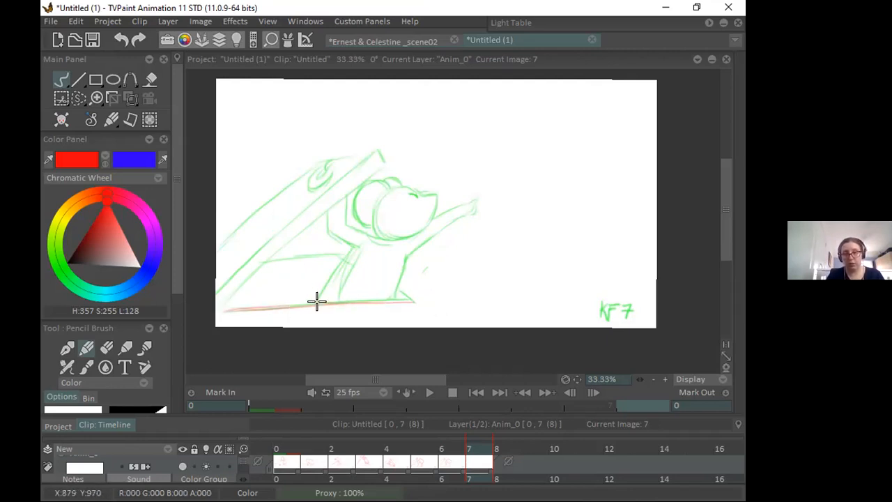
drag(347, 251, 418, 301)
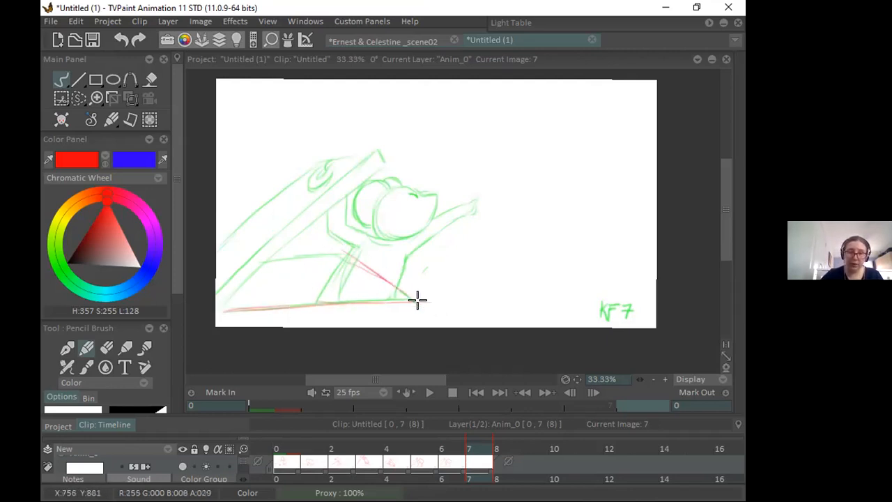
key(ctrl+z)
key(ctrl+z)
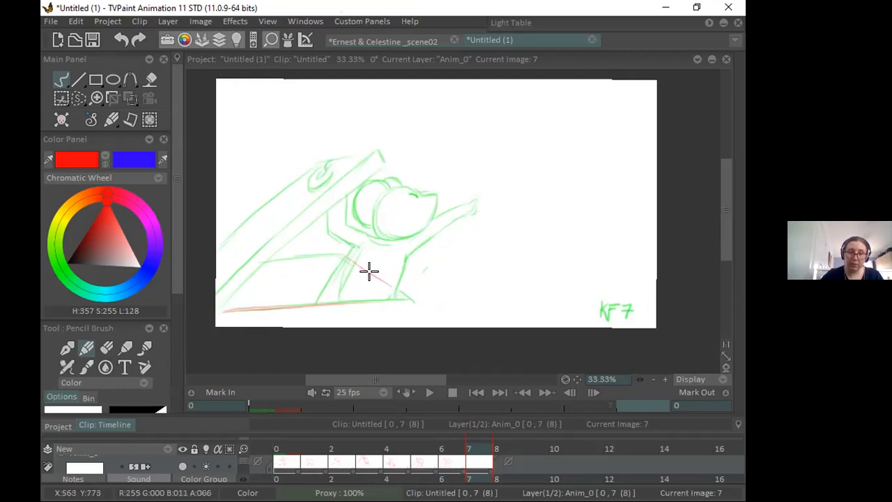
drag(346, 258, 408, 299)
drag(226, 258, 340, 251)
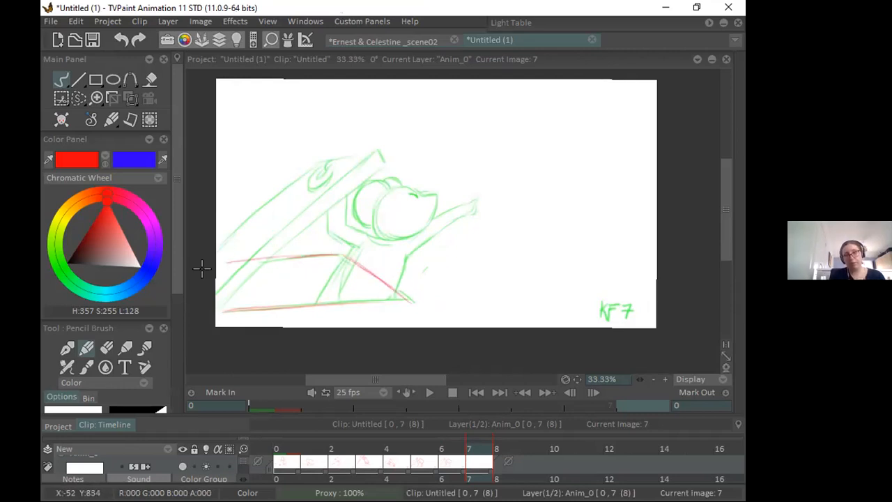
drag(224, 311, 405, 299)
Step: Draw the half-closed trapdoor at a lower angle than in KF7, with its thick front edge, short end and far edge
drag(304, 262, 357, 235)
key(ctrl+z)
drag(224, 306, 335, 243)
mouse_move(251, 289)
mouse_down()
mouse_move(369, 227)
mouse_move(399, 230)
mouse_move(273, 286)
mouse_up()
key(ctrl+z)
key(ctrl+z)
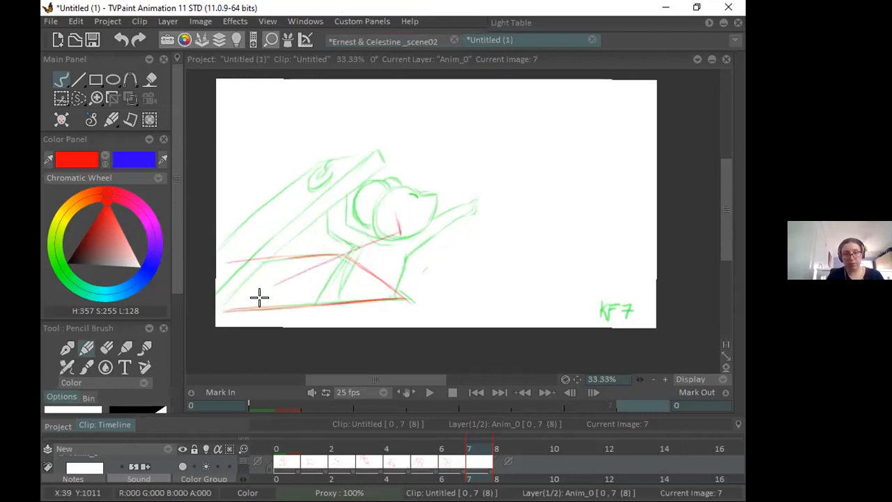
drag(220, 310, 315, 265)
drag(394, 214, 222, 299)
drag(271, 267, 217, 295)
mouse_move(395, 213)
mouse_down()
mouse_move(337, 204)
mouse_move(211, 247)
mouse_up()
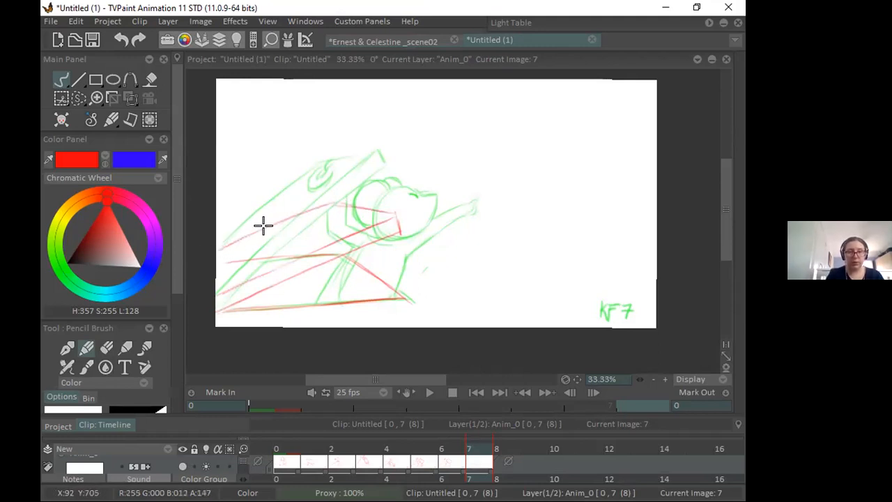
Step: Erase the part of the floor opening's back edge that the trapdoor covers
click(106, 347)
mouse_move(275, 255)
mouse_down()
mouse_move(319, 243)
mouse_move(329, 250)
mouse_move(288, 256)
mouse_up()
click(87, 349)
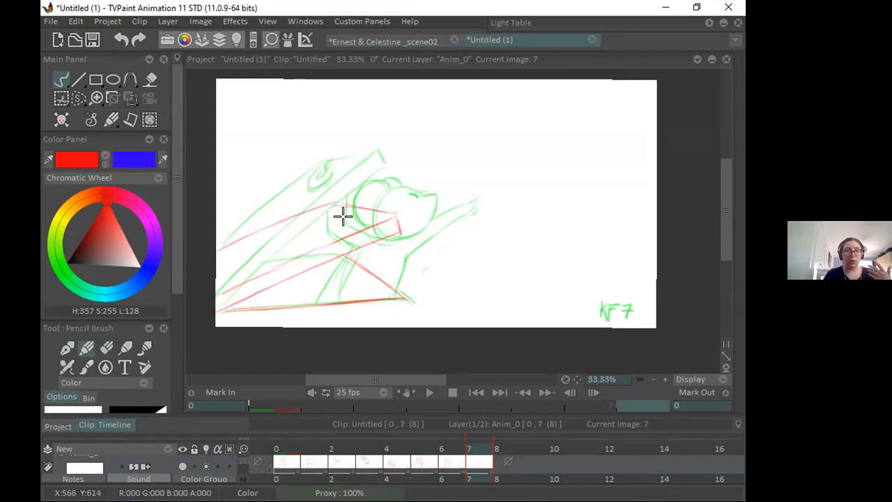
Step: Draw the ring handle near the far corner of the lowered trapdoor, checking its shape against the reference clip
click(431, 42)
click(508, 38)
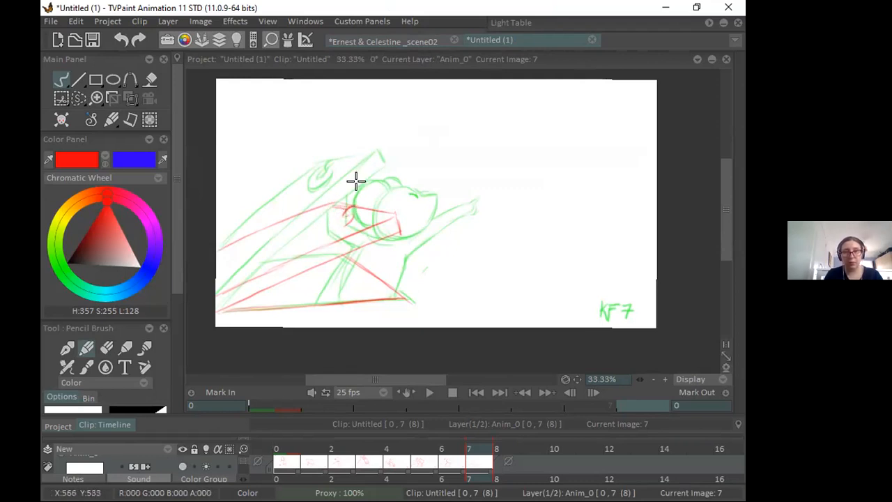
click(461, 41)
click(493, 39)
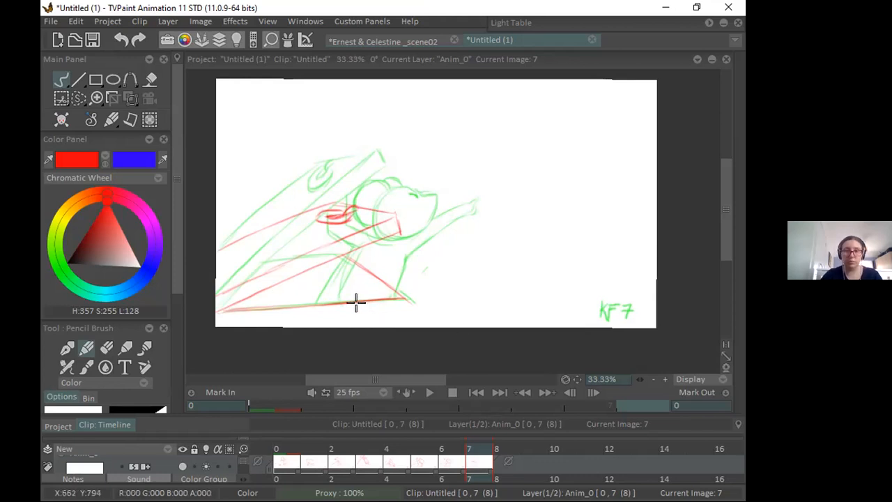
Step: Compare the drawing with its neighbouring frames and extend the floor opening's slanted edge to match the corner in KF7
click(454, 446)
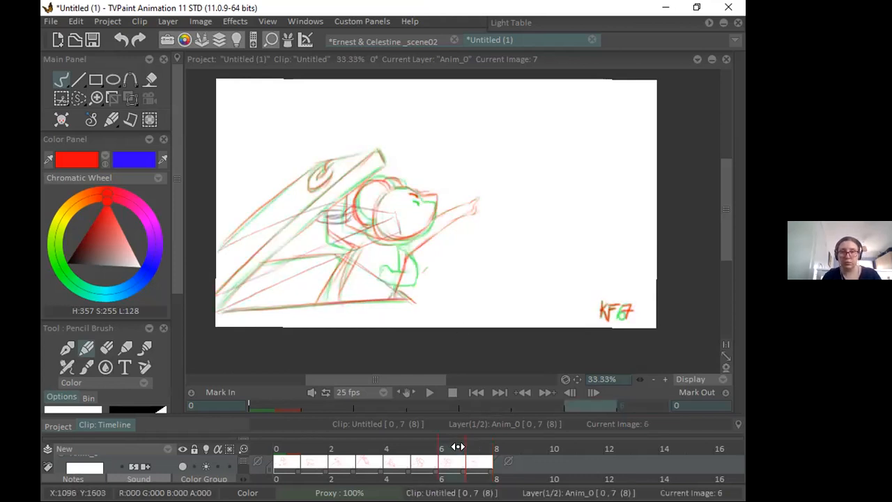
click(469, 447)
click(496, 448)
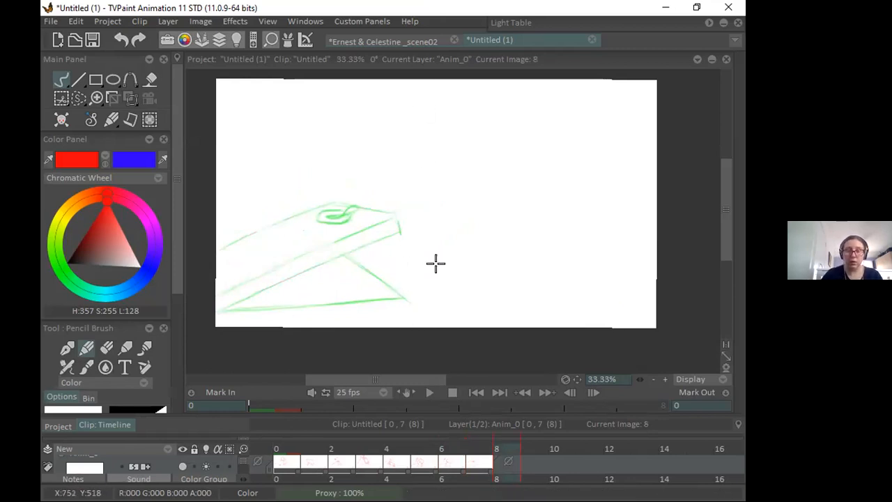
click(469, 448)
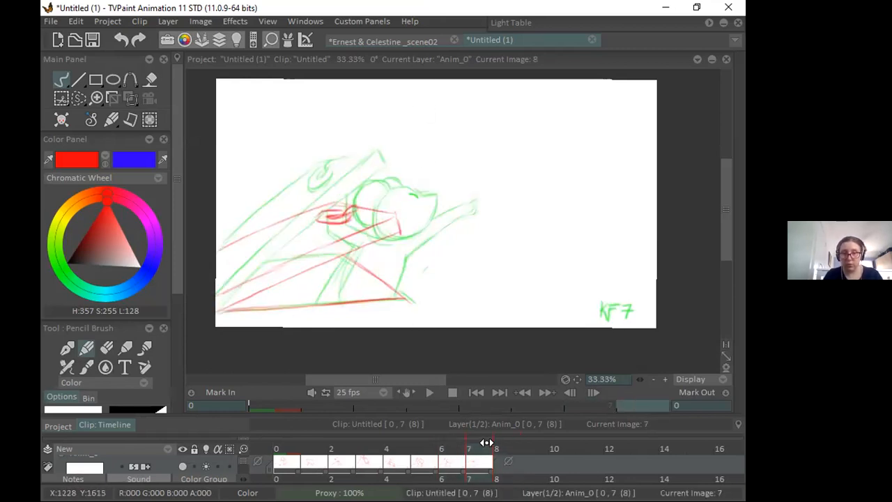
drag(346, 254, 416, 301)
mouse_move(370, 272)
mouse_down()
mouse_move(412, 303)
mouse_move(352, 265)
mouse_up()
click(108, 347)
click(87, 348)
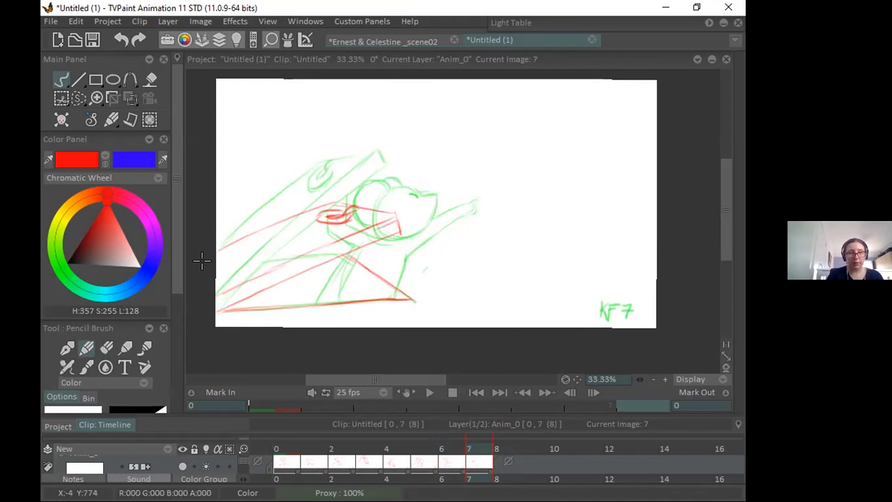
Step: Redraw the half-closed trapdoor's ring handle as a flatter ring against its far edge, erasing the previous version
mouse_move(327, 215)
mouse_down()
mouse_move(325, 207)
mouse_move(337, 217)
mouse_move(329, 222)
mouse_up()
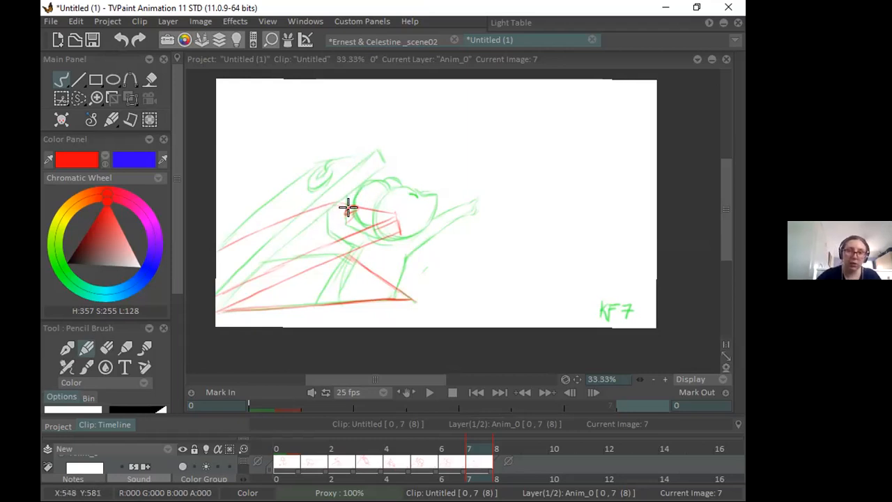
drag(326, 209, 346, 214)
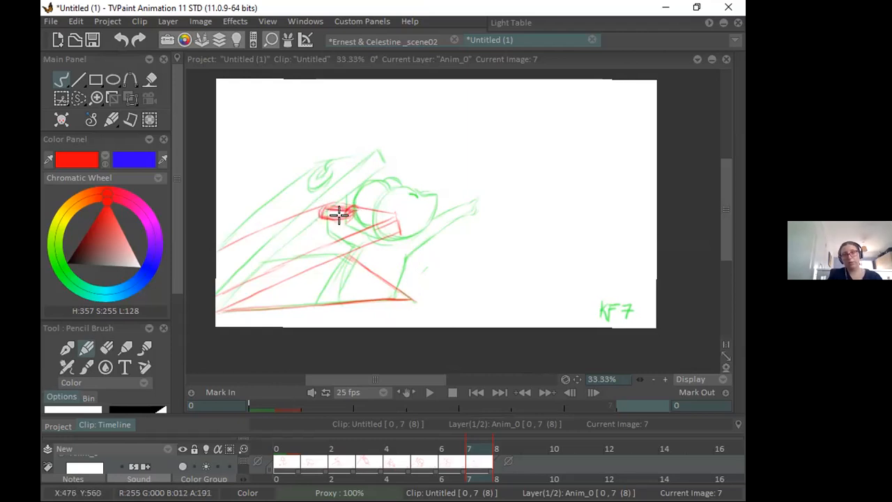
click(107, 345)
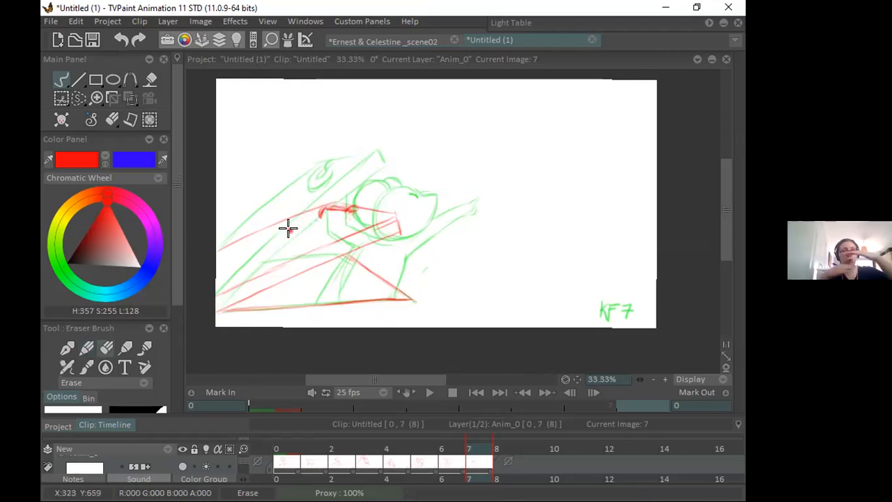
drag(345, 209, 328, 205)
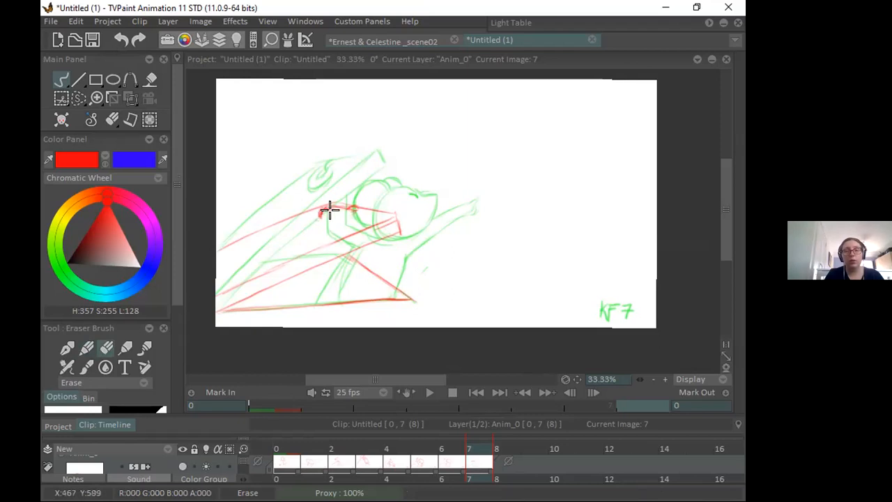
key(e)
drag(321, 207, 361, 215)
Step: Add image 8 and draw the closed trapdoor's front edge, short end and far edge over the floor opening
mouse_move(471, 444)
mouse_down()
mouse_move(454, 446)
mouse_move(502, 450)
mouse_up()
click(394, 273)
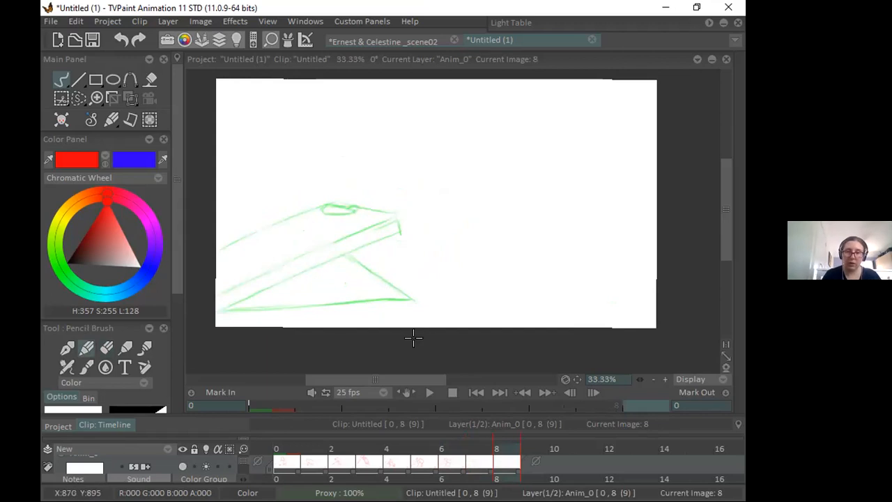
drag(329, 298, 417, 301)
key(ctrl+z)
drag(218, 308, 414, 310)
key(ctrl+z)
drag(223, 310, 413, 299)
key(ctrl+z)
drag(230, 311, 411, 300)
key(ctrl+z)
key(ctrl+z)
drag(572, 379, 582, 337)
mouse_move(435, 282)
mouse_down()
mouse_move(253, 331)
mouse_move(437, 283)
mouse_up()
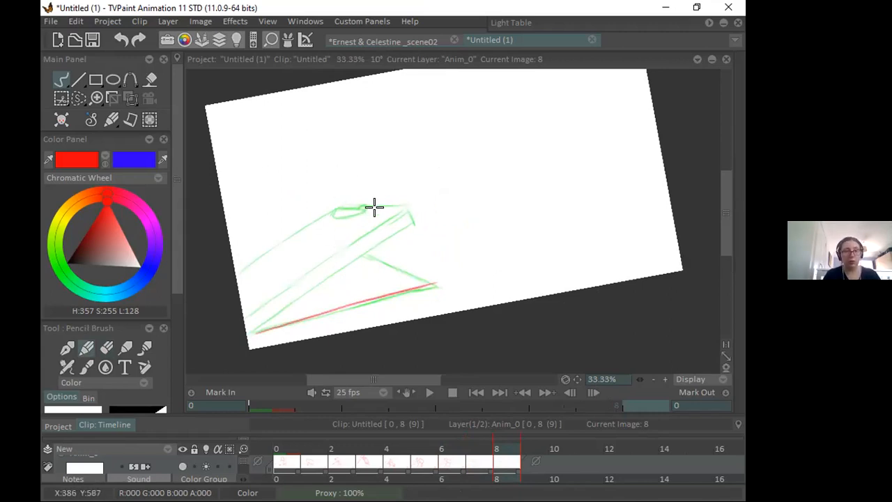
mouse_move(242, 268)
mouse_down()
mouse_move(368, 238)
mouse_move(339, 242)
mouse_move(437, 281)
mouse_up()
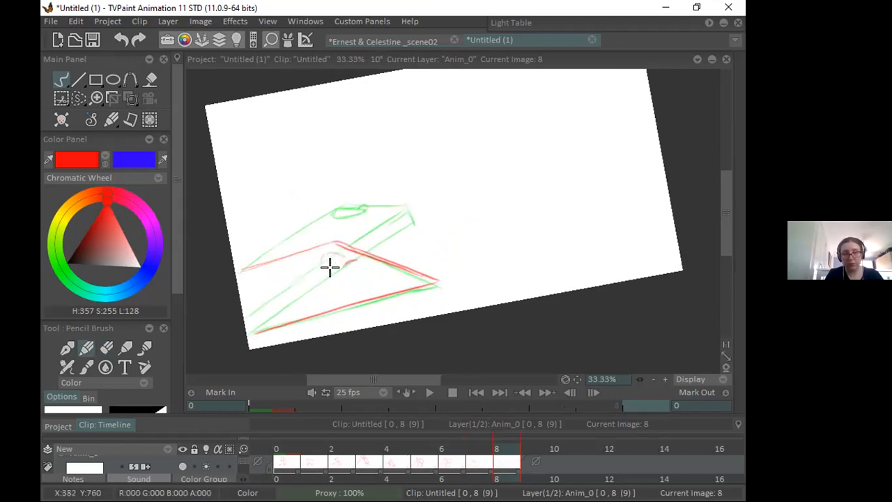
Step: Draw the ring handle near the closed trapdoor's far corner, erasing and redrawing its attachment end
mouse_move(344, 258)
mouse_down()
mouse_move(325, 263)
mouse_move(337, 255)
mouse_move(346, 265)
mouse_up()
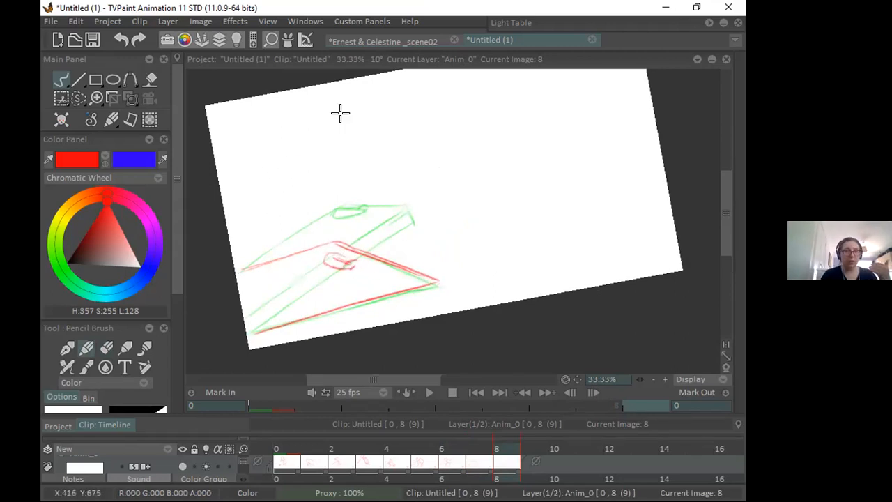
mouse_move(328, 272)
mouse_down()
mouse_move(352, 259)
mouse_move(343, 267)
mouse_up()
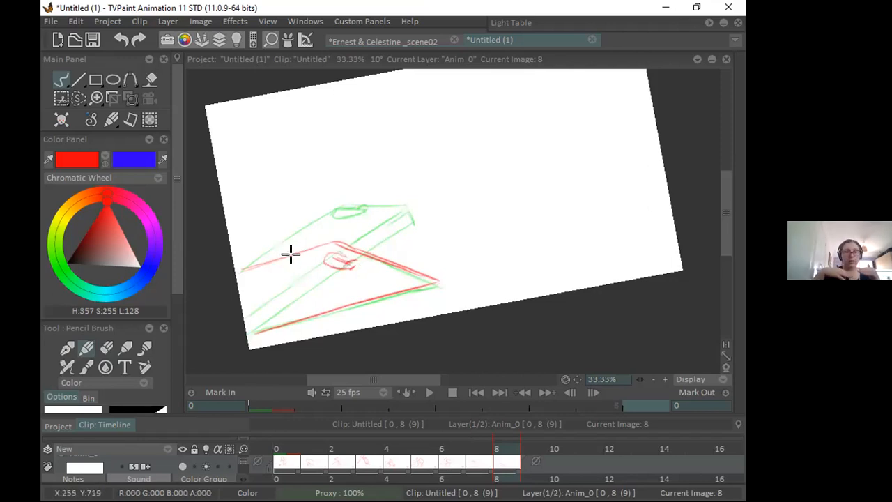
click(664, 378)
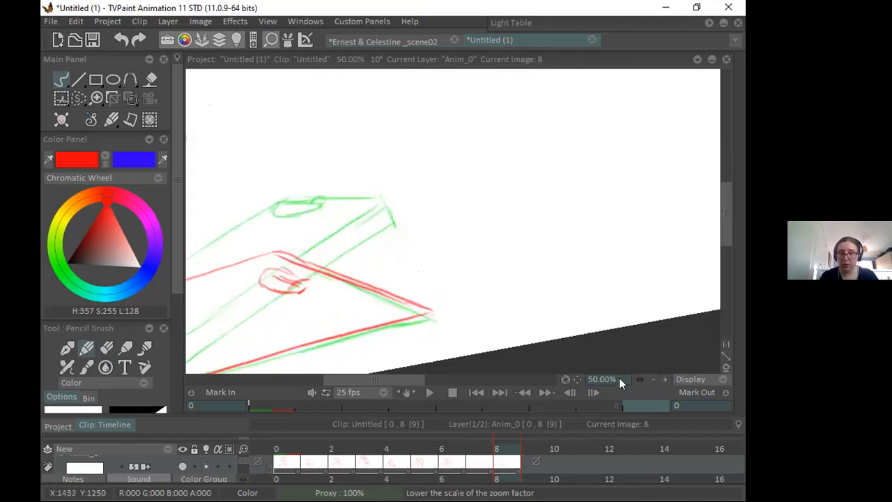
key(e)
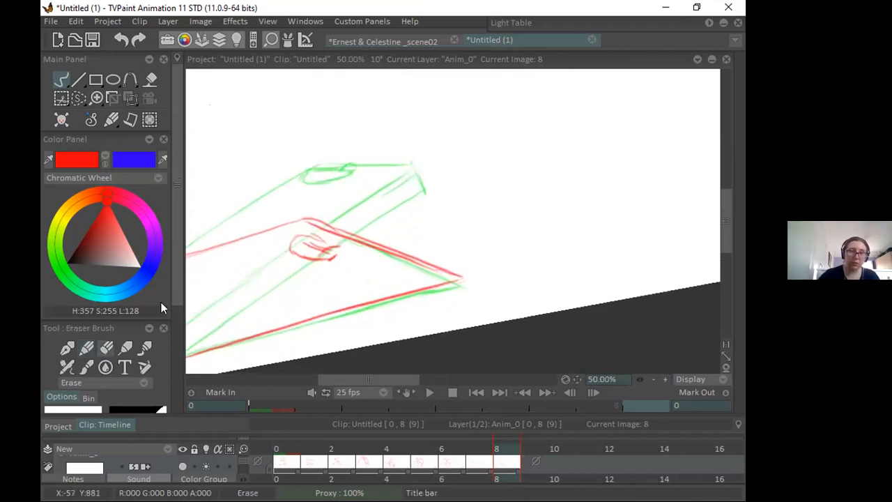
mouse_move(338, 255)
mouse_down()
mouse_move(300, 246)
mouse_move(314, 245)
mouse_move(301, 238)
mouse_move(344, 250)
mouse_up()
click(86, 347)
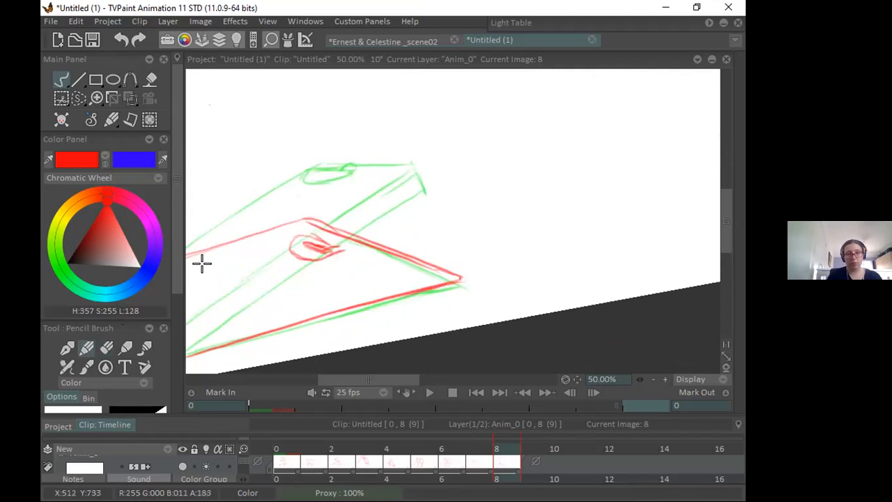
Step: Erase the doubled line along the closed trapdoor's short end and redraw it as a single edge
key(e)
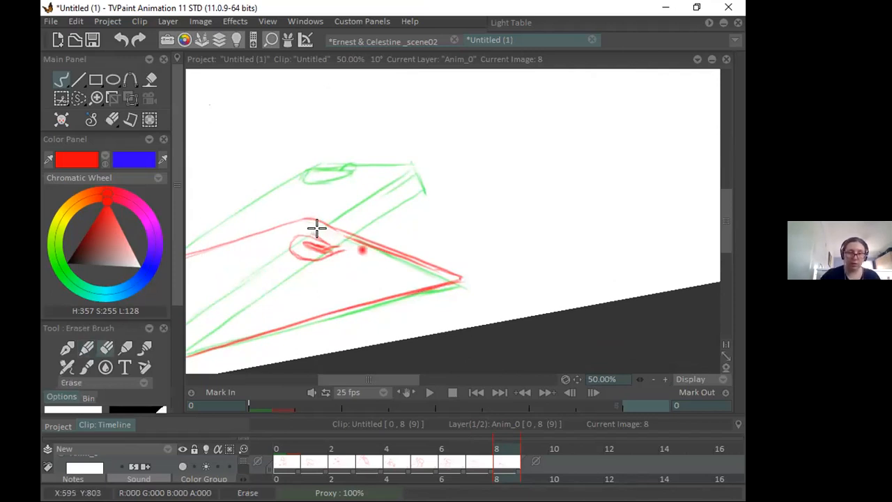
mouse_move(370, 246)
mouse_down()
mouse_move(407, 266)
mouse_move(316, 231)
mouse_move(213, 284)
mouse_move(276, 252)
mouse_move(410, 258)
mouse_move(444, 270)
mouse_up()
key(e)
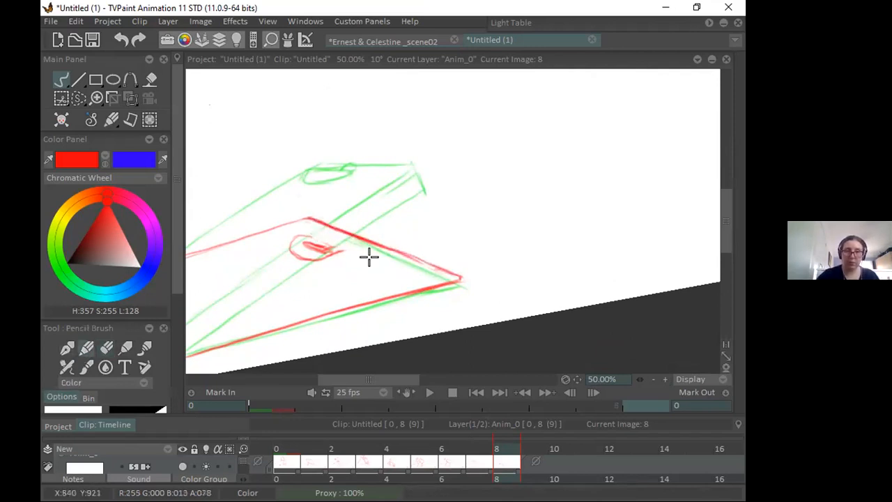
Step: Erase the short end and front edge once more and redraw both along the floor opening's onion-skin lines
click(106, 347)
drag(441, 276, 265, 323)
mouse_move(335, 216)
mouse_down()
mouse_move(312, 213)
mouse_move(439, 271)
mouse_up()
click(90, 348)
drag(310, 218, 384, 254)
key(ctrl+z)
drag(309, 217, 452, 285)
mouse_move(577, 379)
mouse_down()
mouse_move(575, 363)
mouse_move(444, 225)
mouse_move(299, 322)
mouse_up()
key(ctrl+z)
drag(401, 265, 253, 353)
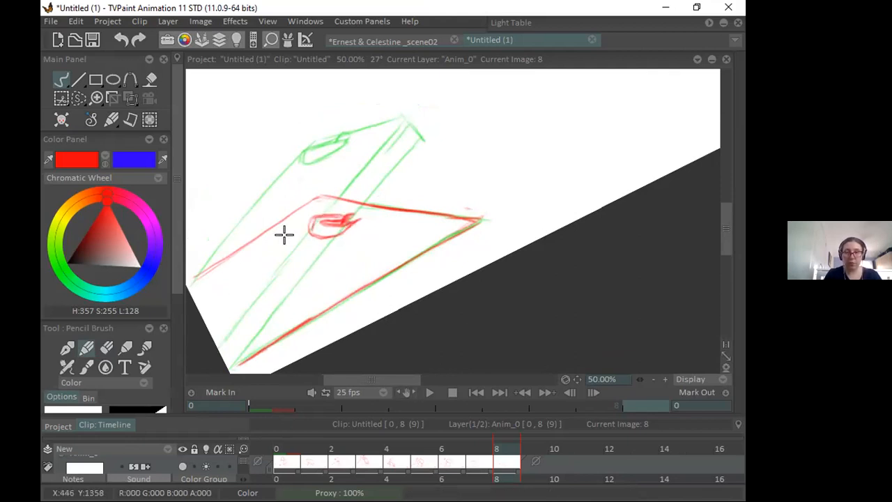
Step: Erase and redraw the closed trapdoor's ring handle as a clean, slim loop with a small attachment
key(e)
mouse_move(332, 213)
mouse_down()
mouse_move(313, 226)
mouse_move(356, 223)
mouse_move(206, 257)
mouse_move(347, 220)
mouse_move(310, 222)
mouse_move(353, 219)
mouse_move(301, 233)
mouse_move(340, 231)
mouse_move(309, 223)
mouse_move(342, 211)
mouse_move(304, 235)
mouse_up()
key(e)
key(ctrl+z)
drag(352, 224, 333, 243)
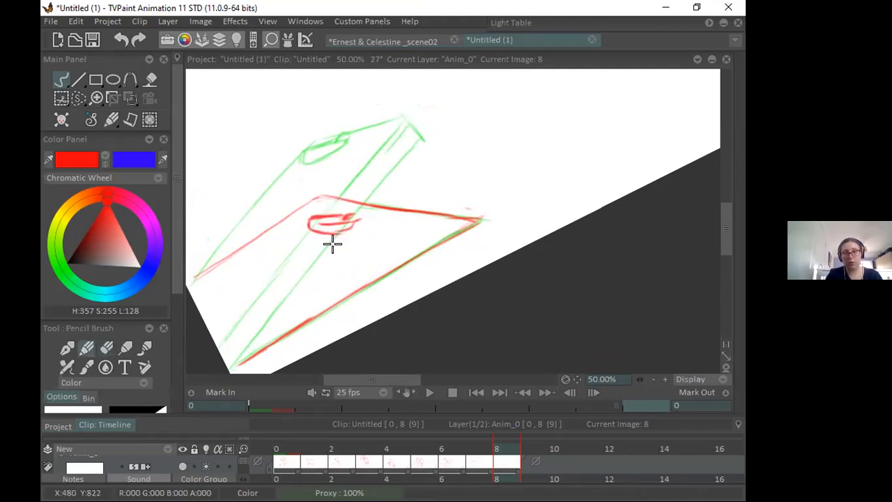
key(ctrl+z)
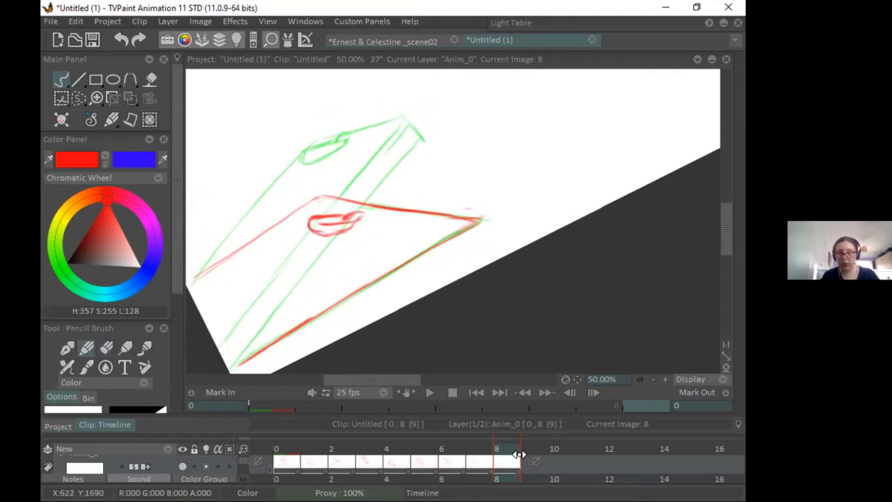
Step: Add image 9 and draw the ring handle settled lower than in image 8, checking its shape against image 1
drag(528, 446, 549, 446)
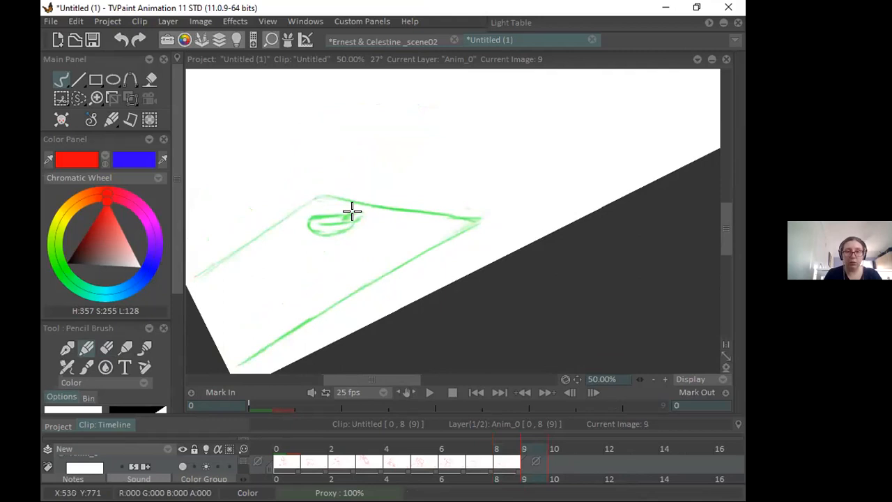
mouse_move(356, 210)
mouse_down()
mouse_move(327, 238)
mouse_move(360, 216)
mouse_up()
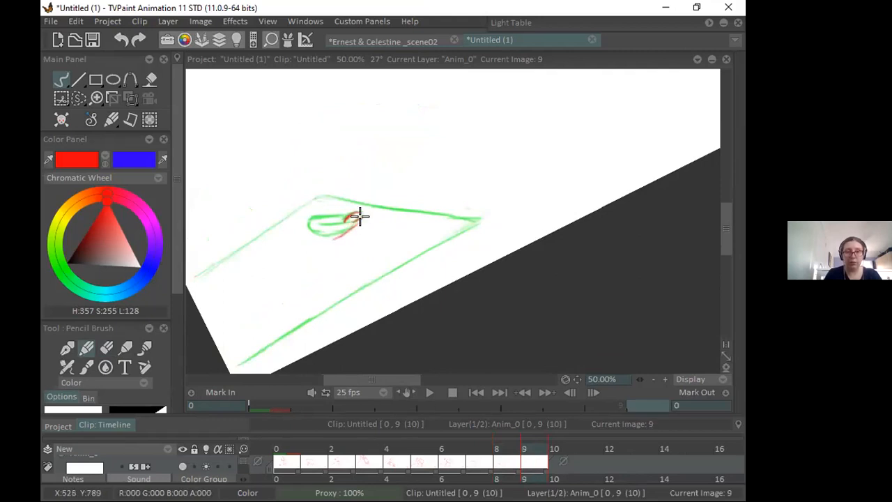
key(Right)
key(Right)
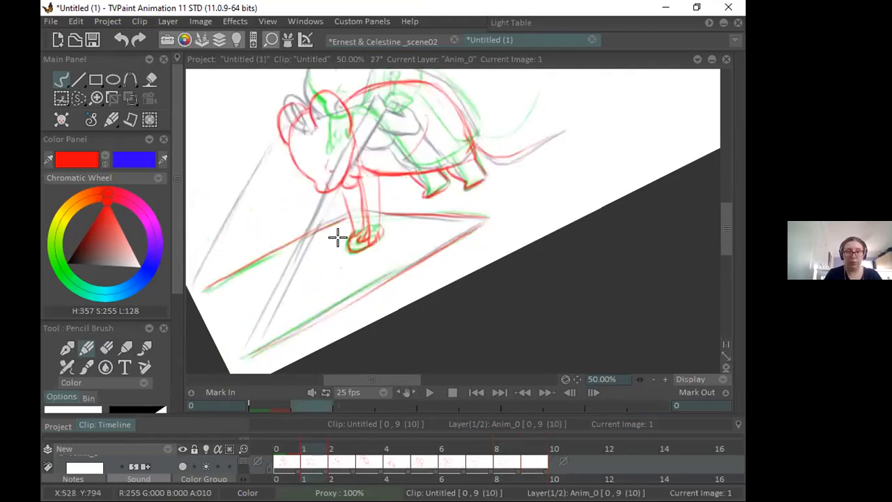
key(Left)
click(538, 445)
mouse_move(354, 216)
mouse_down()
mouse_move(328, 229)
mouse_move(343, 214)
mouse_move(319, 229)
mouse_move(317, 237)
mouse_move(333, 237)
mouse_move(321, 242)
mouse_move(343, 223)
mouse_up()
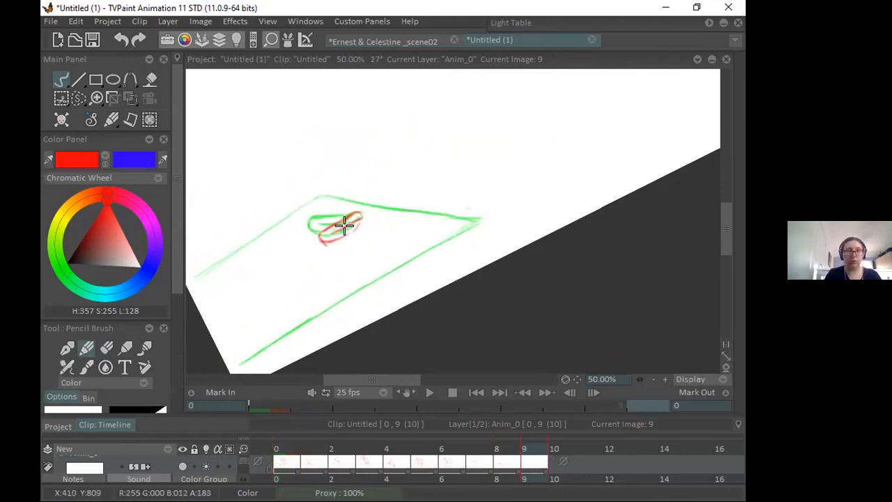
click(106, 347)
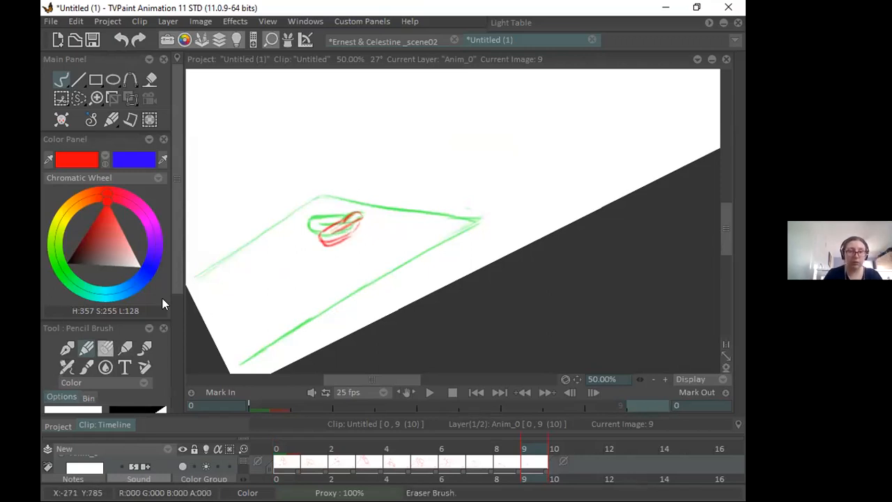
click(89, 346)
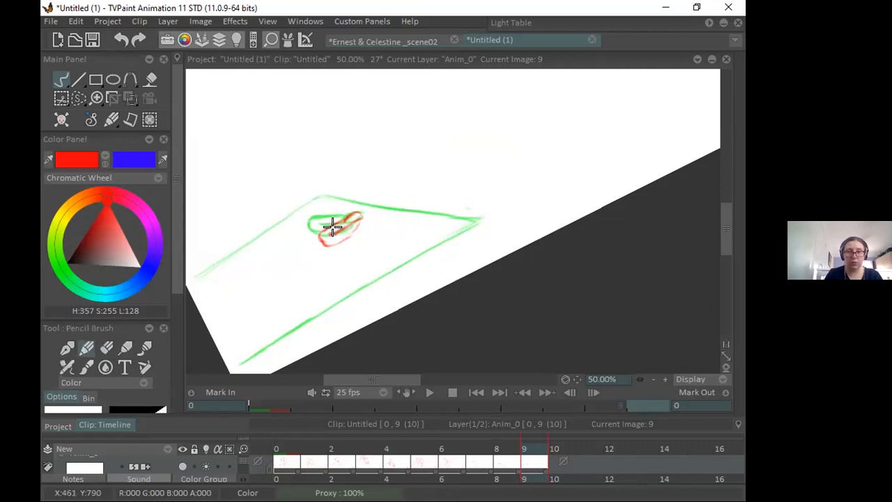
Step: Trace the closed trapdoor's front edge on image 9, following the onion skin of image 8
drag(476, 221, 266, 364)
key(ctrl+z)
drag(477, 222, 285, 336)
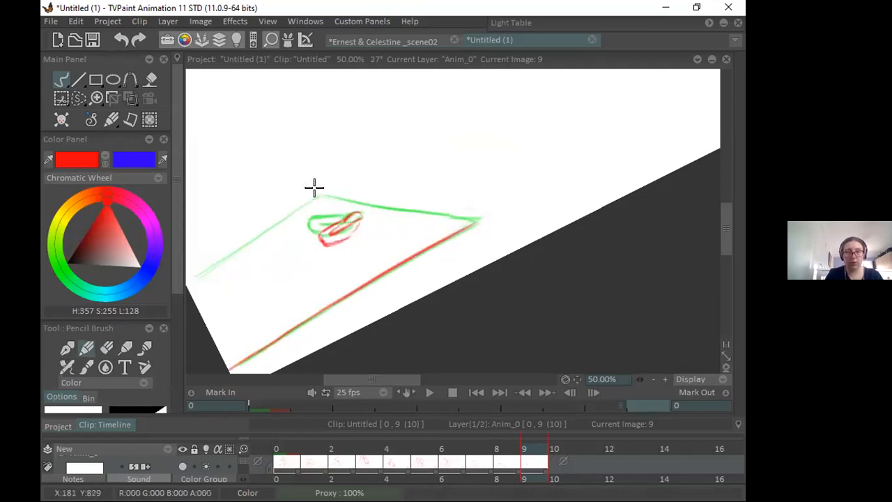
Step: Draw the closed trapdoor's far edge on image 9 as one straight line from the far corner
drag(320, 196, 195, 290)
drag(581, 379, 638, 387)
key(ctrl+z)
drag(373, 205, 254, 286)
key(ctrl+z)
drag(373, 204, 246, 292)
key(ctrl+z)
drag(376, 202, 246, 292)
key(ctrl+z)
drag(376, 205, 244, 289)
Step: Draw the trapdoor's short end on image 9, joining the far corner to the near front corner
drag(566, 379, 594, 286)
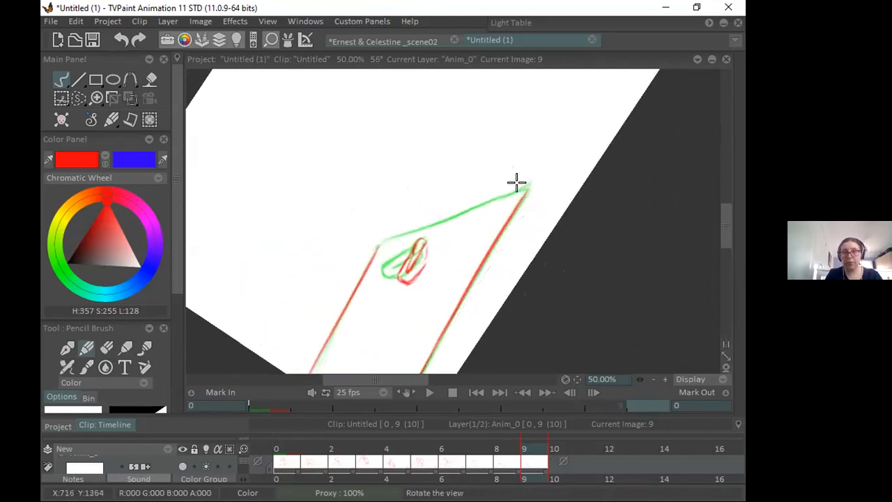
mouse_move(528, 187)
mouse_down()
mouse_move(408, 238)
mouse_move(518, 188)
mouse_up()
key(ctrl+z)
mouse_move(415, 220)
mouse_down()
mouse_move(522, 193)
mouse_move(380, 244)
mouse_up()
key(ctrl+z)
key(ctrl+z)
key(ctrl+z)
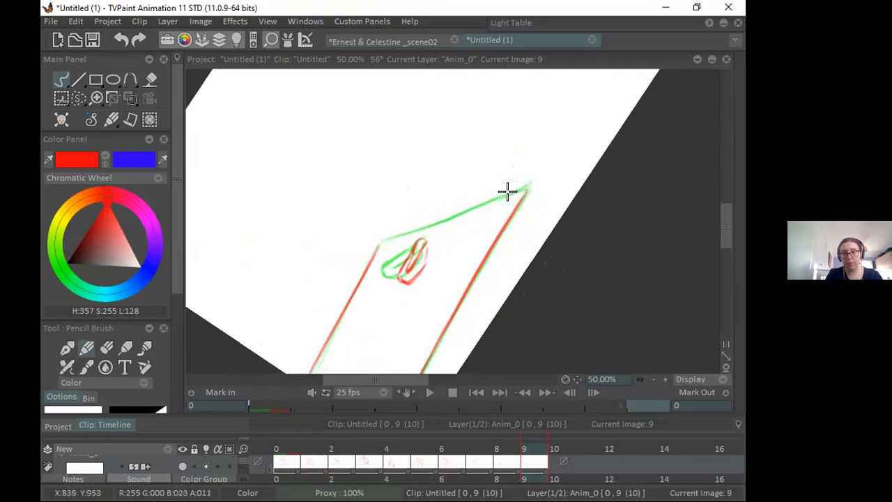
drag(526, 186, 339, 255)
key(ctrl+z)
mouse_move(526, 188)
mouse_down()
mouse_move(358, 237)
mouse_move(337, 258)
mouse_move(384, 240)
mouse_move(362, 277)
mouse_up()
click(107, 348)
click(87, 348)
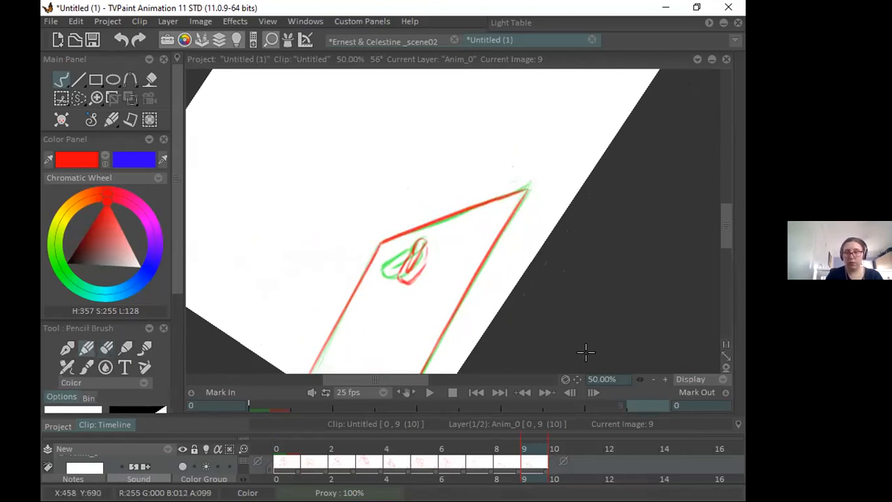
Step: Compare images 7, 8 and 9 to check how the trapdoor closes and the ring handle settles
mouse_move(565, 379)
mouse_down()
mouse_move(544, 409)
mouse_move(381, 383)
mouse_move(376, 391)
mouse_move(405, 405)
mouse_up()
mouse_move(523, 448)
mouse_down()
mouse_move(509, 448)
mouse_move(529, 447)
mouse_up()
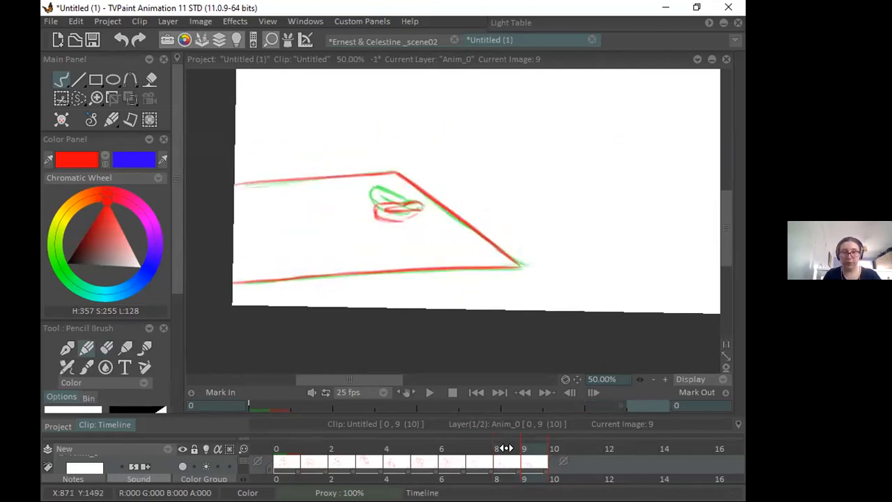
click(499, 448)
mouse_move(516, 441)
mouse_down()
mouse_move(529, 450)
mouse_move(505, 451)
mouse_move(524, 449)
mouse_up()
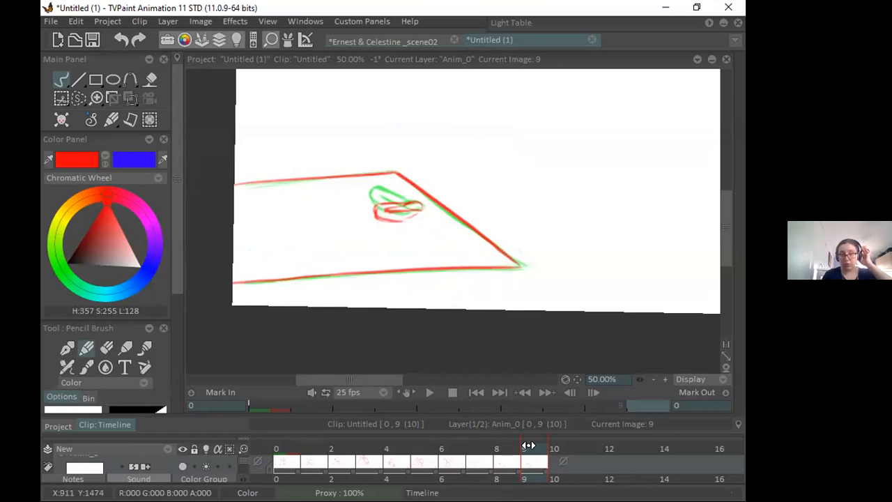
drag(640, 378, 629, 378)
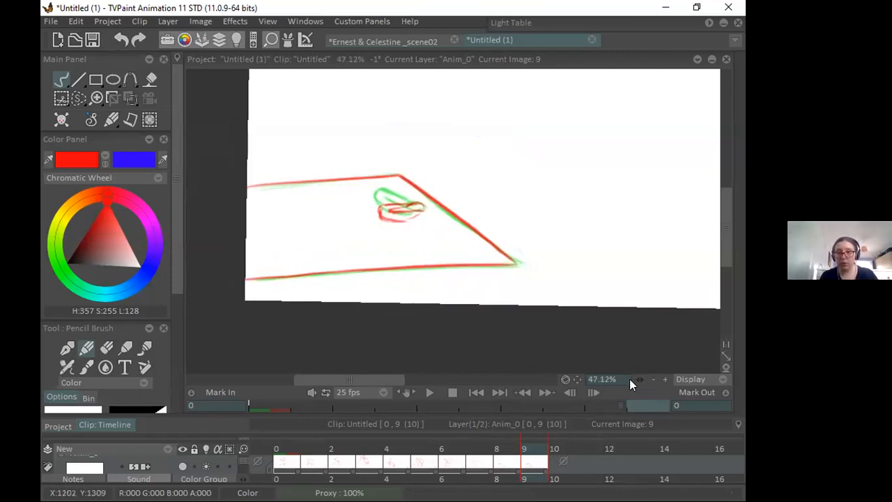
drag(561, 386, 551, 362)
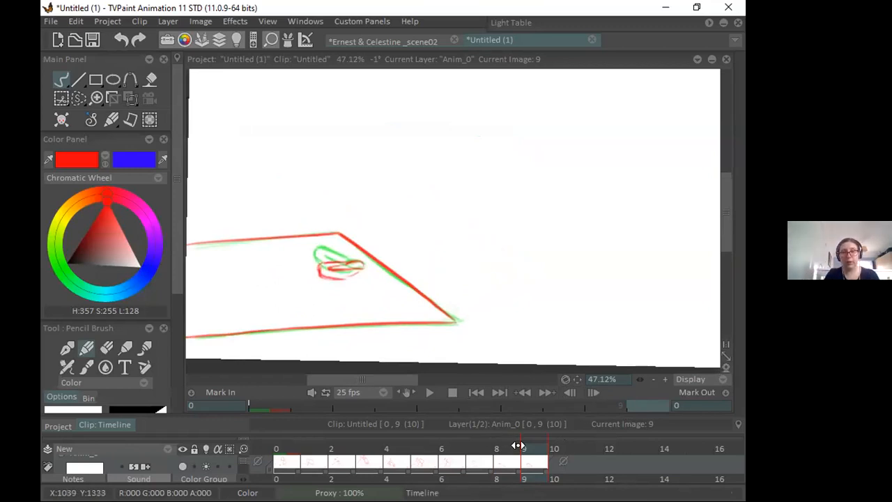
drag(528, 444, 497, 446)
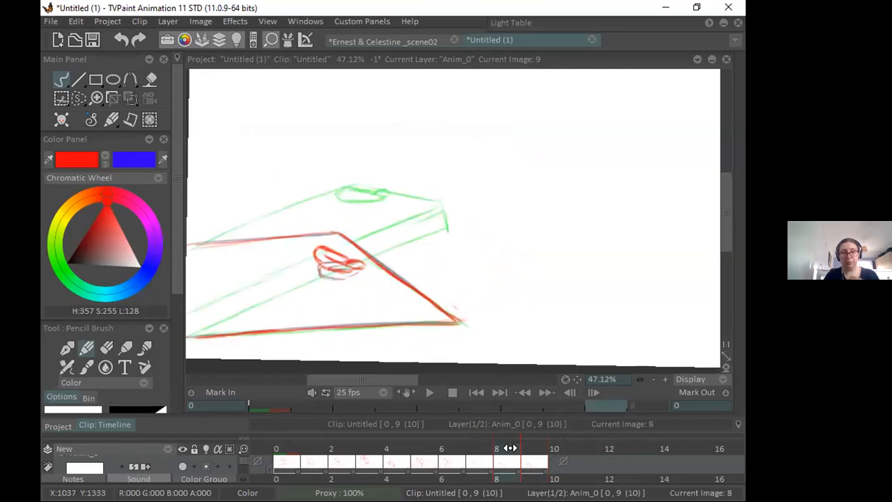
click(651, 379)
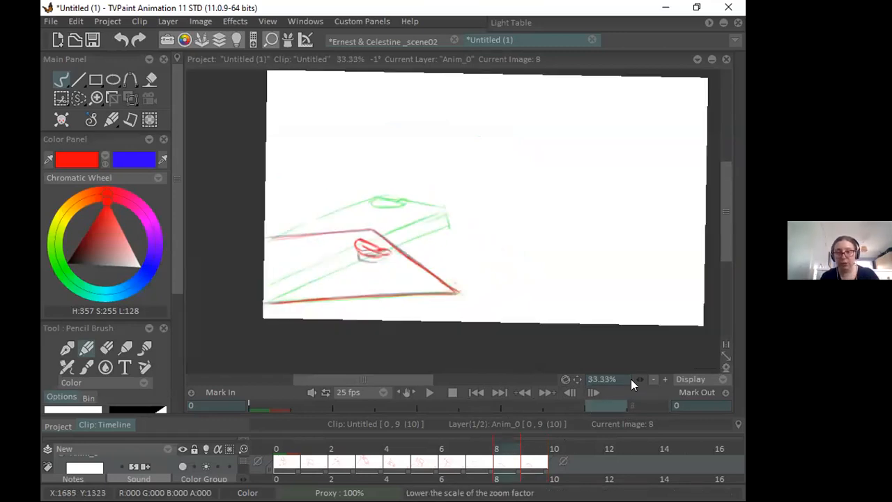
click(568, 378)
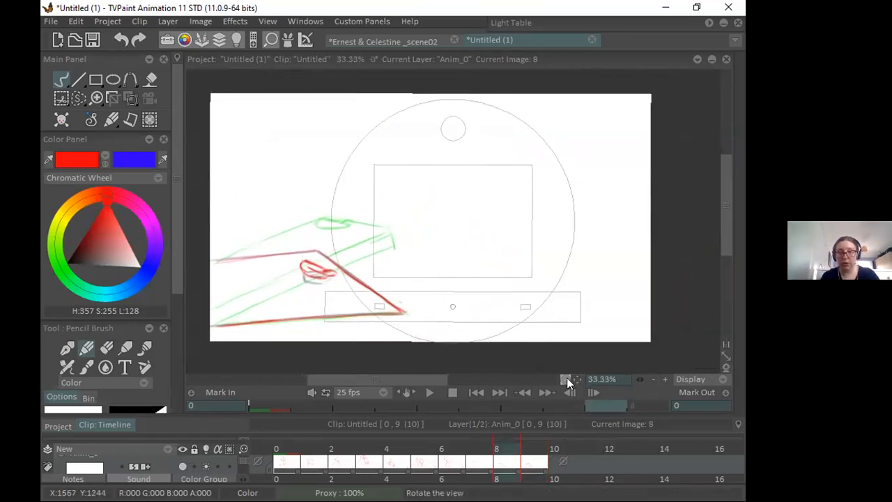
click(567, 379)
click(486, 445)
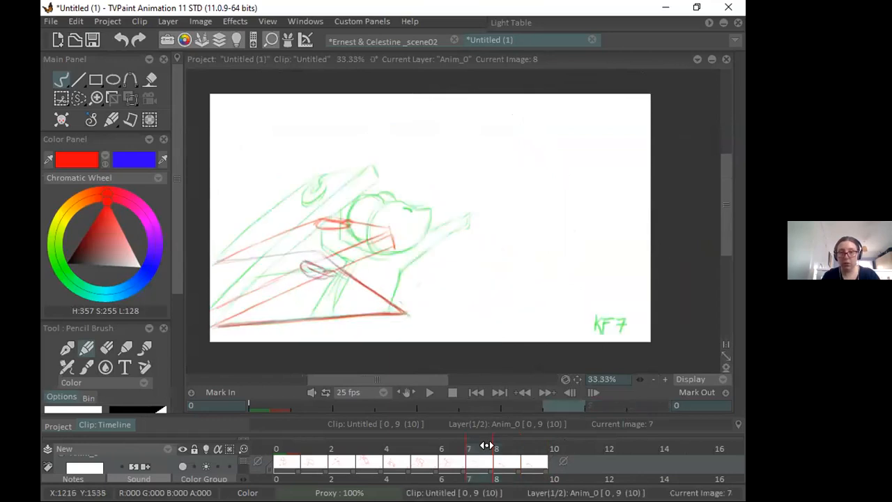
Step: Label the closing trapdoor's key poses on images 7 to 9 in sequence, from KF 8 to KF10
mouse_move(485, 446)
mouse_down()
mouse_move(461, 451)
mouse_move(476, 448)
mouse_up()
mouse_move(594, 315)
mouse_down()
mouse_move(592, 331)
mouse_move(600, 333)
mouse_move(612, 318)
mouse_up()
mouse_move(602, 325)
mouse_down()
mouse_move(583, 320)
mouse_move(586, 308)
mouse_move(586, 319)
mouse_move(609, 332)
mouse_up()
click(506, 474)
click(528, 448)
drag(617, 318, 617, 318)
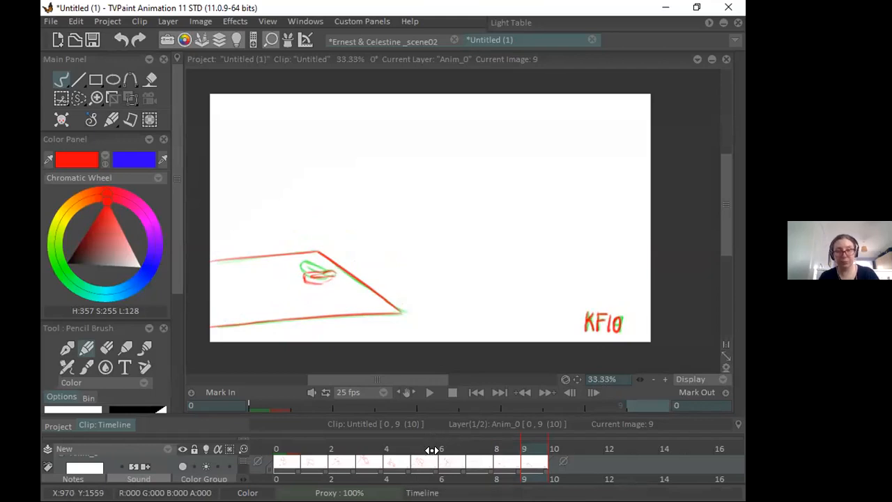
Step: Add one new instance after image 6 for an extra pose before the trapdoor falls
mouse_move(476, 448)
mouse_down()
mouse_move(452, 445)
mouse_move(474, 446)
mouse_move(459, 448)
mouse_up()
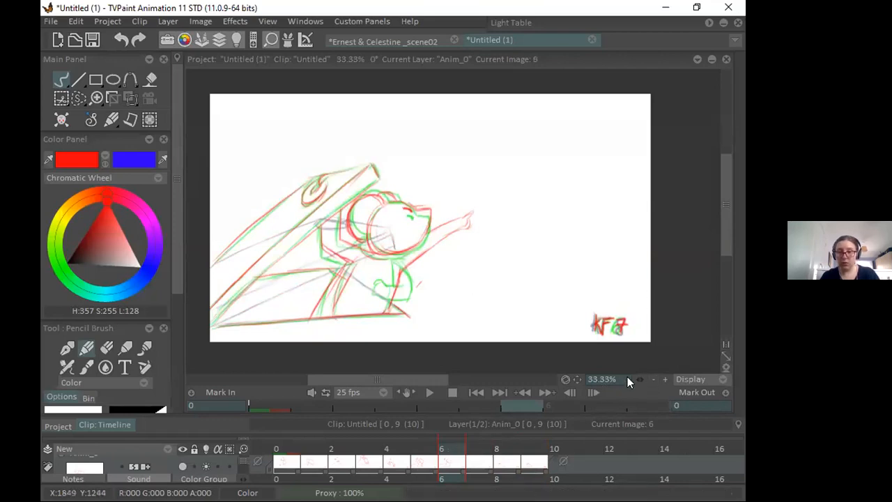
mouse_move(743, 100)
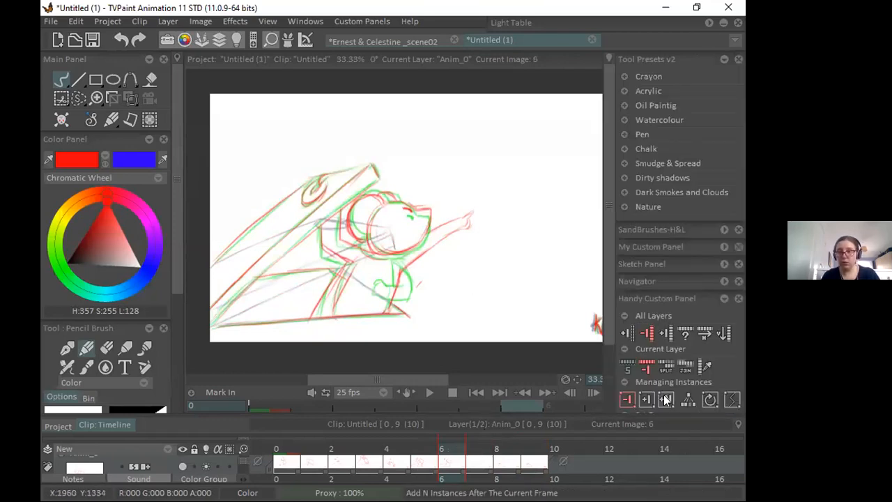
click(646, 399)
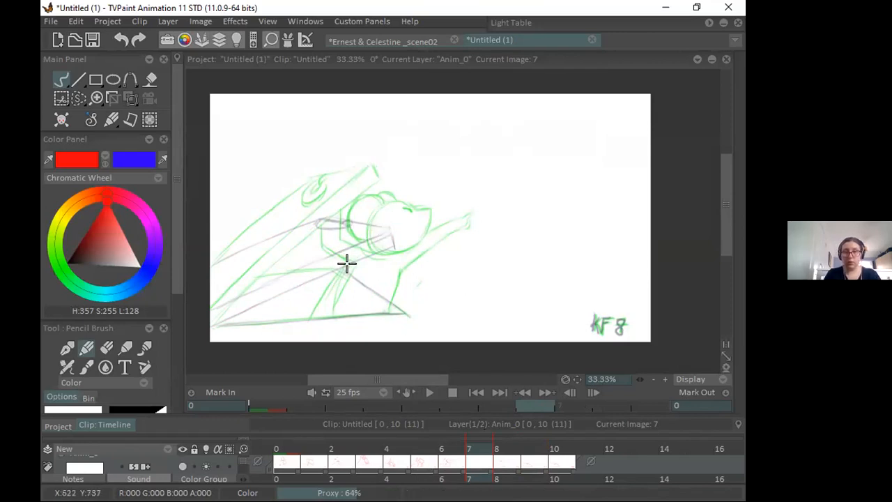
Step: Draw the partly lowered trapdoor and rough in the mouse's head circle beneath it on image 7, between the onion skins of images 6 and 8
mouse_move(383, 269)
mouse_down()
mouse_move(361, 281)
mouse_move(375, 244)
mouse_move(389, 278)
mouse_move(371, 241)
mouse_move(385, 280)
mouse_move(382, 244)
mouse_move(383, 284)
mouse_up()
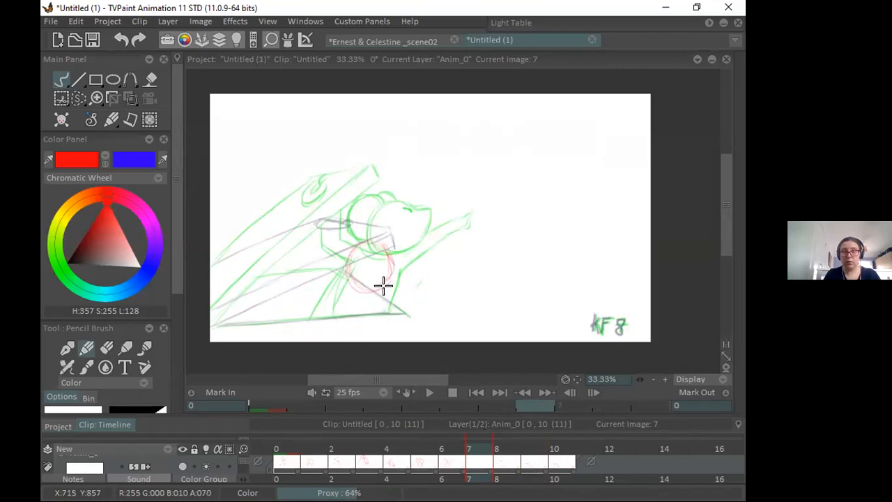
key(ctrl+z)
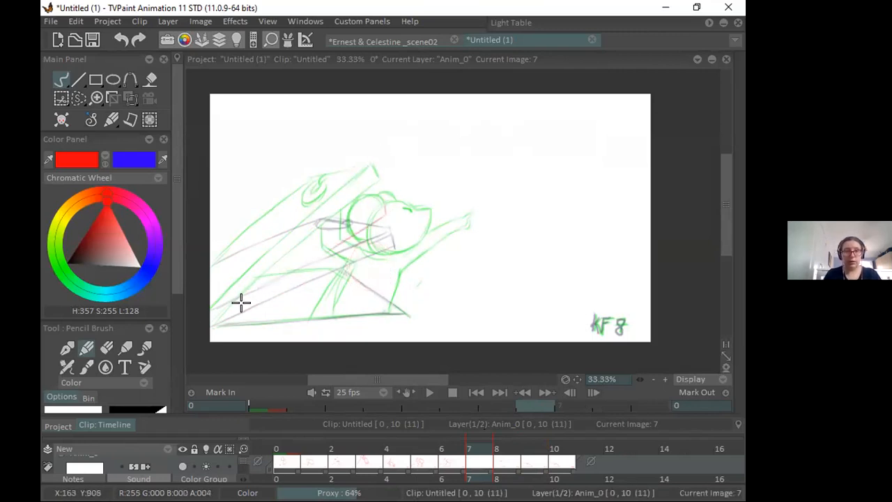
drag(344, 236, 237, 270)
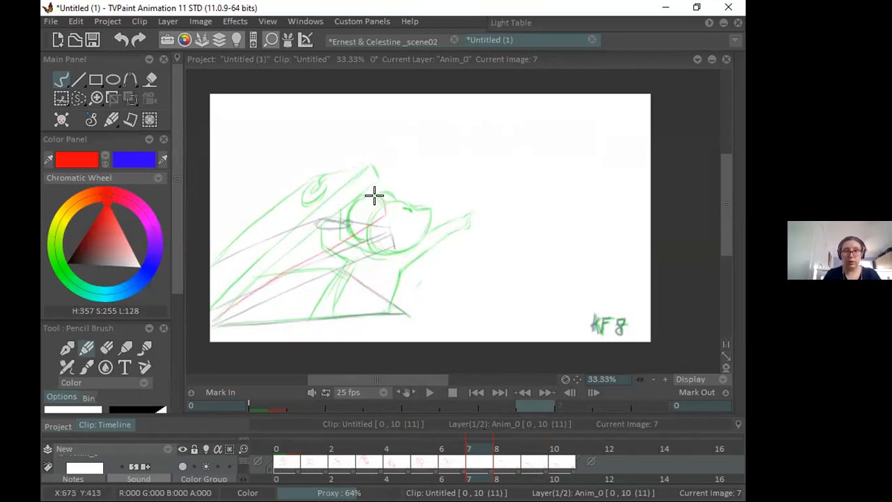
drag(380, 196, 264, 275)
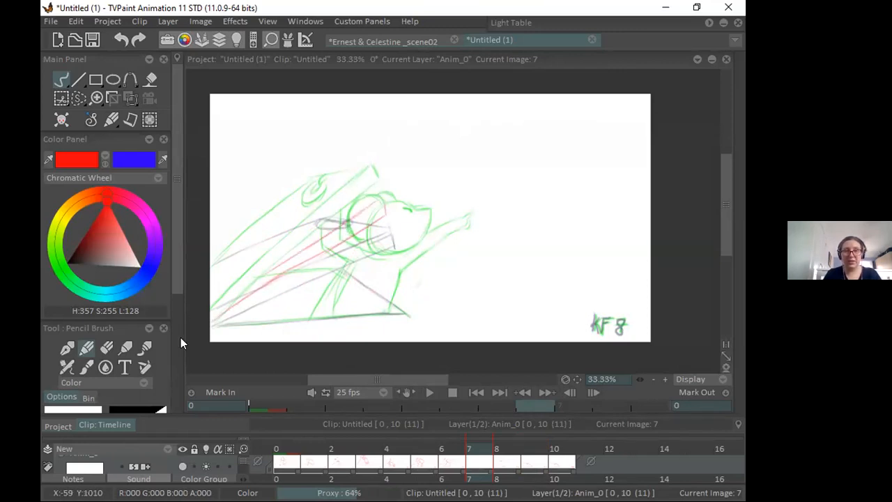
drag(313, 193, 201, 265)
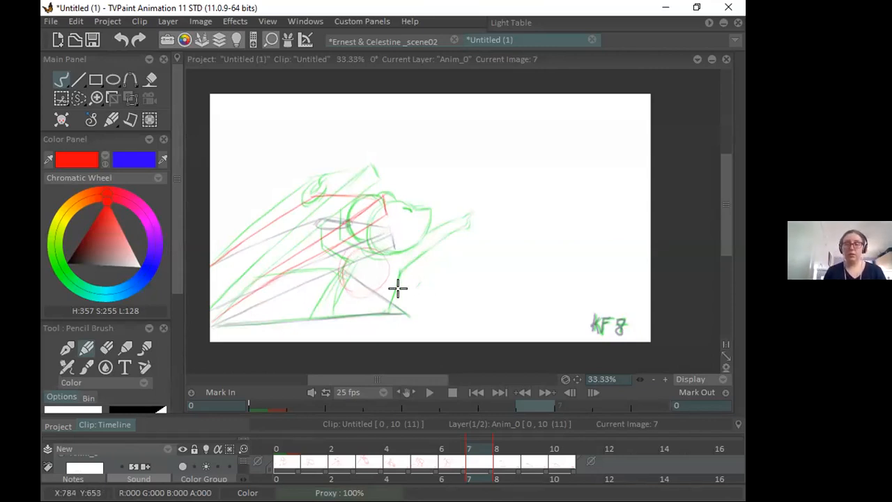
Step: Check the mouse's ducking pose at frame 142 of the Ernest & Celestine clip and compare it with drawn images 6, 7 and 8
click(384, 41)
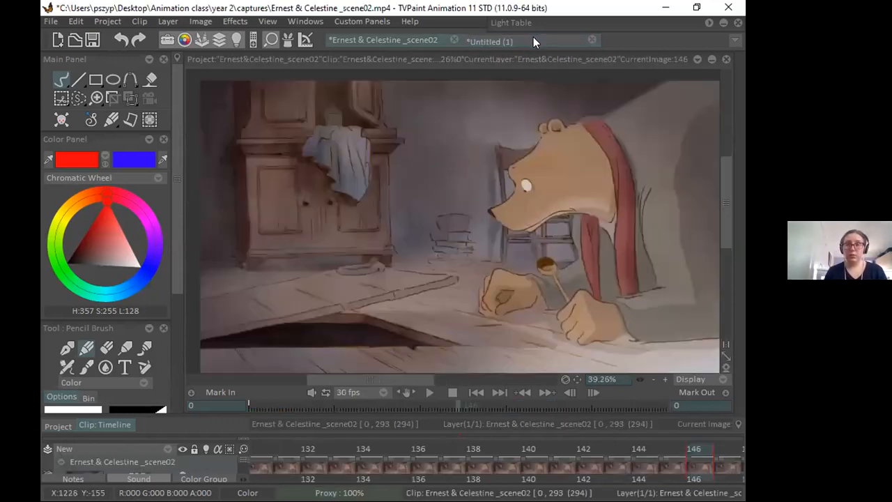
click(496, 447)
drag(496, 447, 598, 436)
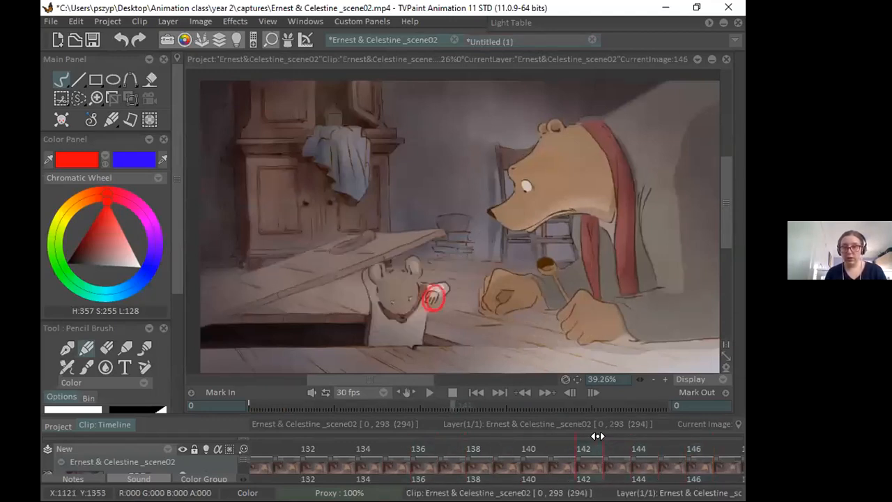
click(494, 42)
mouse_move(464, 446)
mouse_down()
mouse_move(452, 444)
mouse_move(490, 438)
mouse_move(449, 436)
mouse_move(467, 438)
mouse_up()
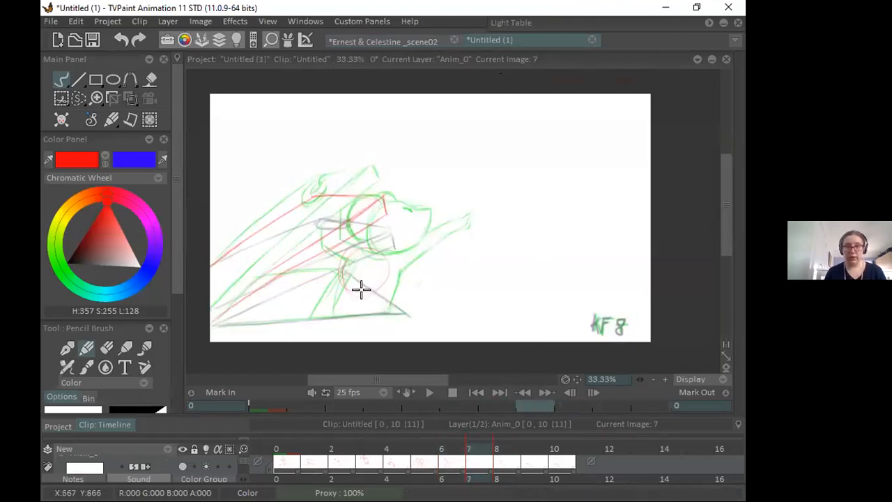
click(452, 445)
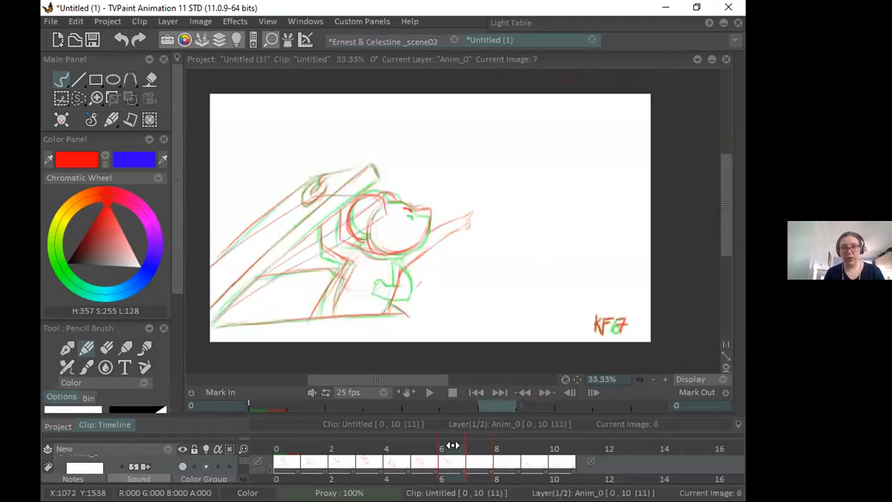
click(497, 444)
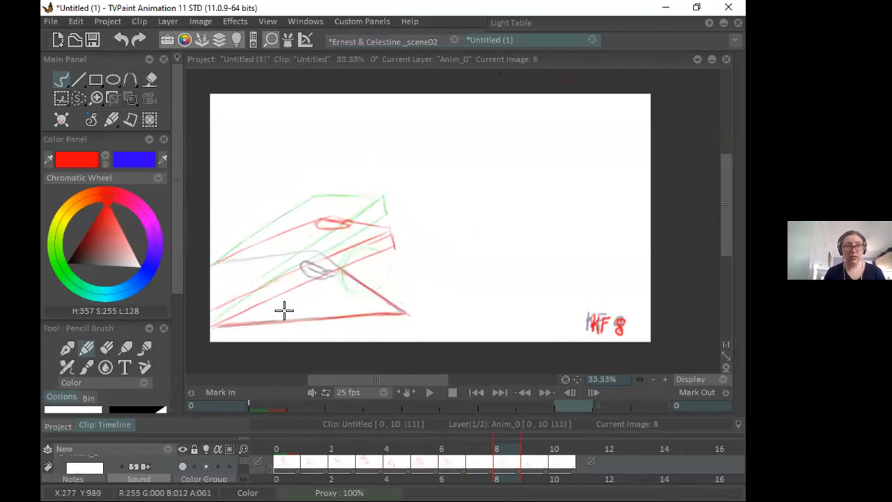
click(470, 445)
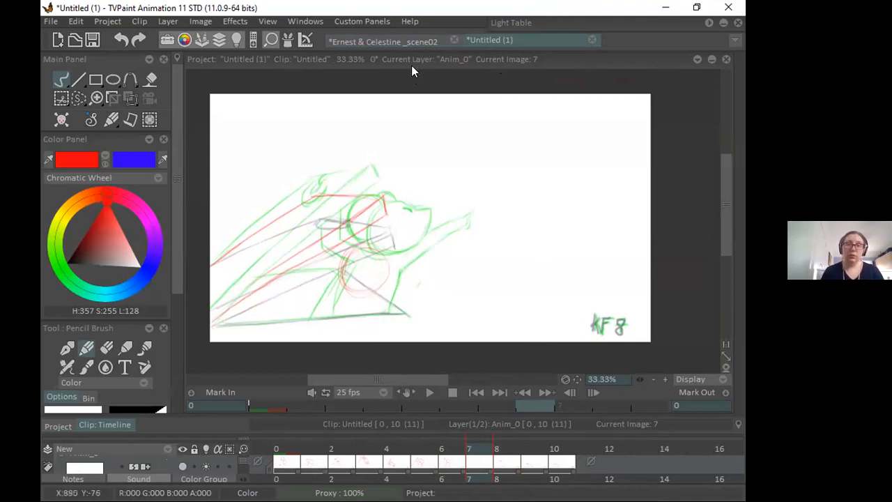
click(403, 41)
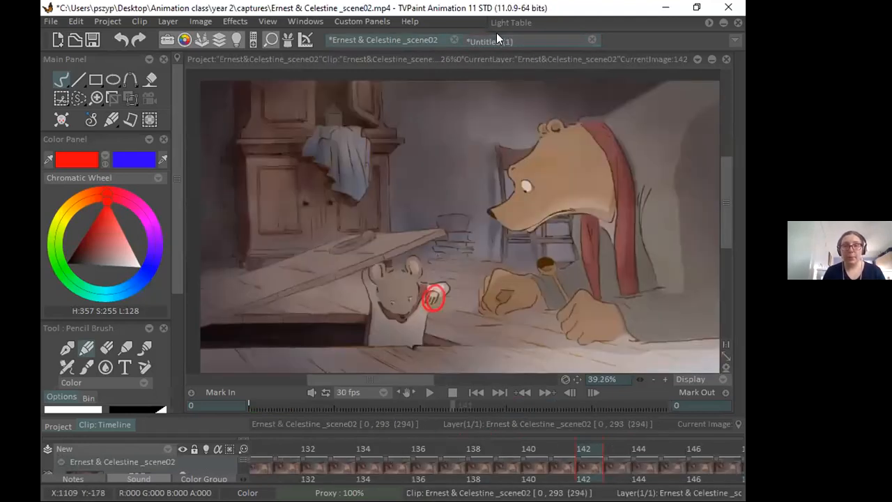
click(496, 40)
Step: Sketch the mouse's raised hand beside the head on image 7 and turn off the light table's display of the following images
mouse_move(364, 298)
mouse_down()
mouse_move(347, 254)
mouse_move(336, 265)
mouse_up()
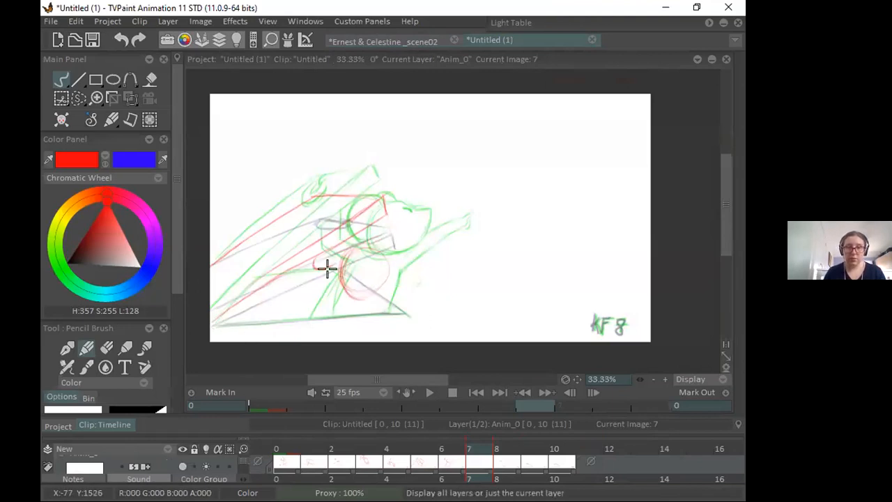
click(706, 24)
click(698, 29)
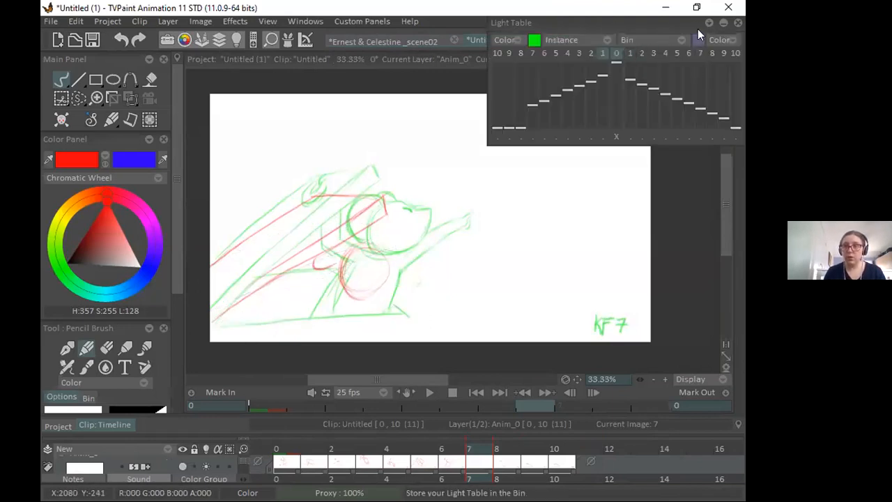
click(707, 24)
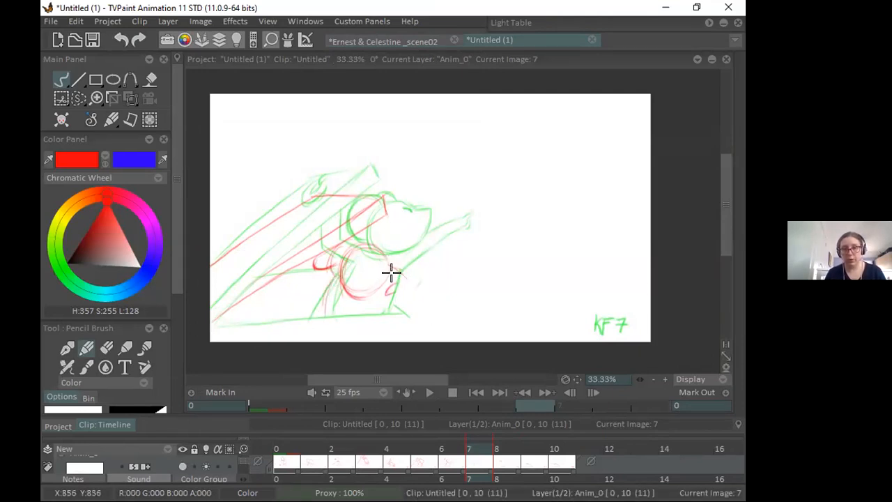
Step: Sketch the mouse's ears, eyes, bent arm and body side on image 7, using the clip as reference
click(409, 39)
click(515, 38)
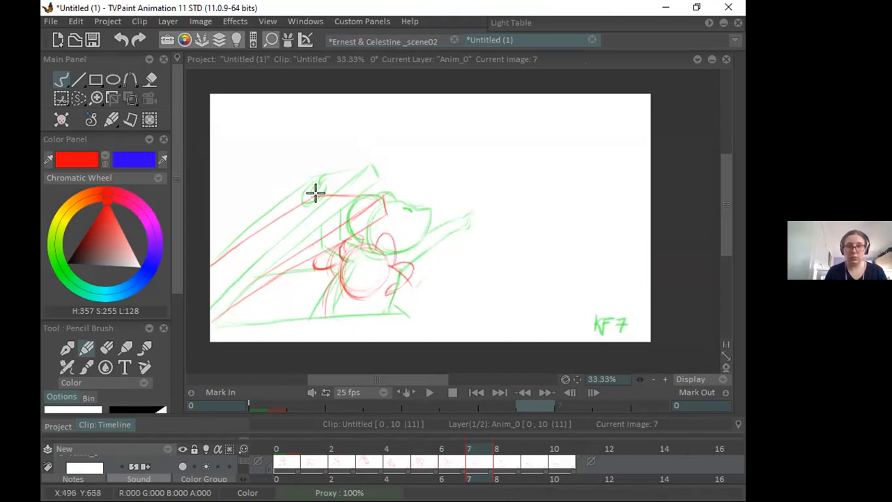
click(435, 40)
click(493, 38)
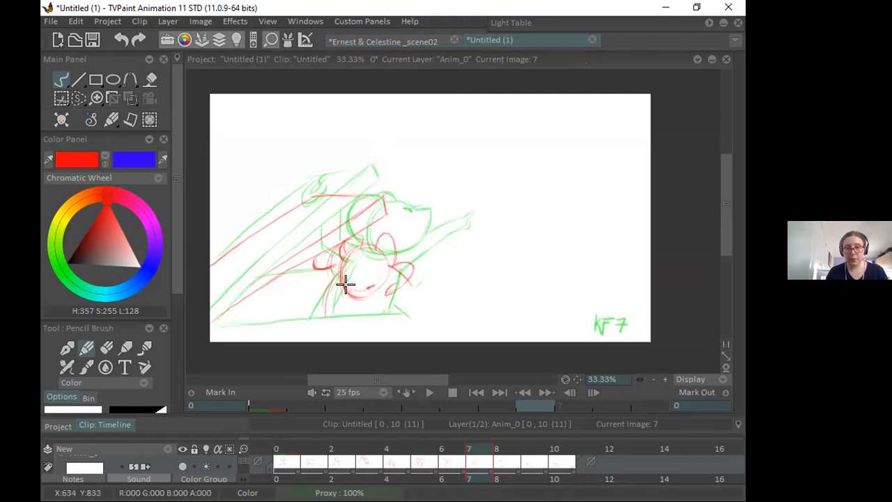
mouse_move(384, 299)
mouse_down()
mouse_move(339, 297)
mouse_move(337, 278)
mouse_move(320, 312)
mouse_move(399, 272)
mouse_move(391, 265)
mouse_move(418, 270)
mouse_move(416, 284)
mouse_move(397, 279)
mouse_move(406, 276)
mouse_move(364, 300)
mouse_move(394, 277)
mouse_up()
Step: Erase overlapping lines around the mouse's bent arm on image 7 and strengthen the raised hand supporting the trapdoor
click(107, 347)
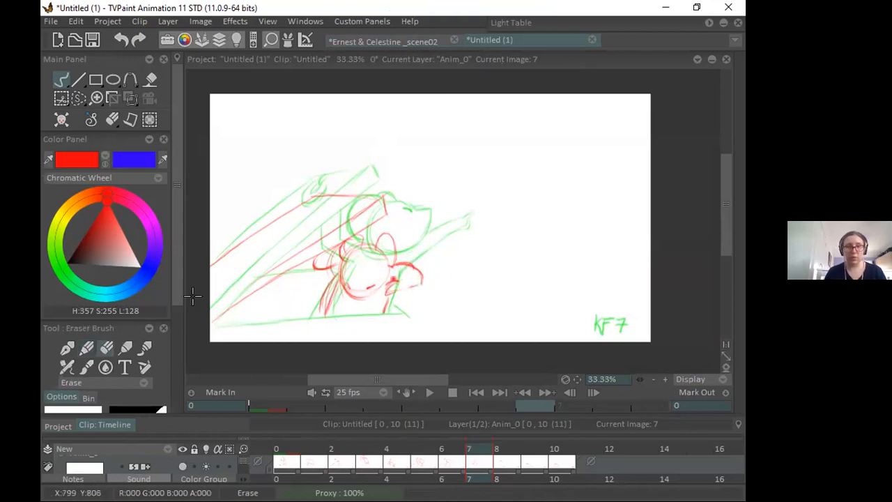
click(87, 347)
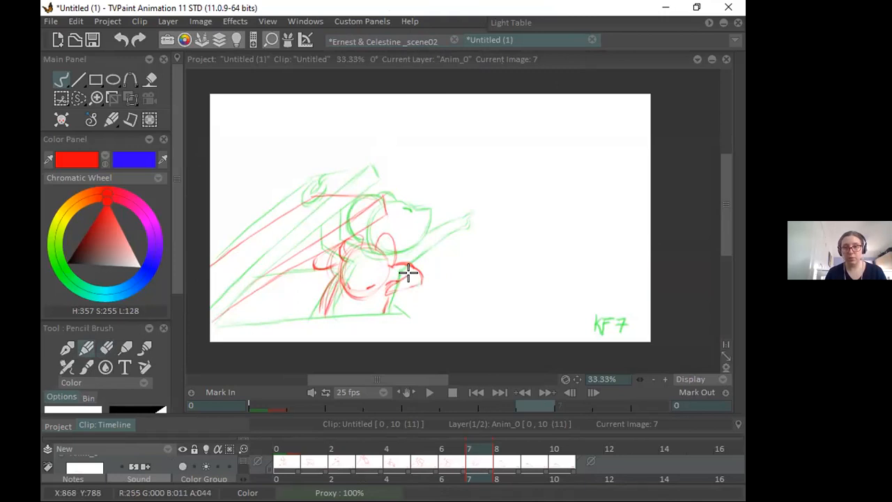
mouse_move(315, 255)
mouse_down()
mouse_move(318, 265)
mouse_move(338, 256)
mouse_up()
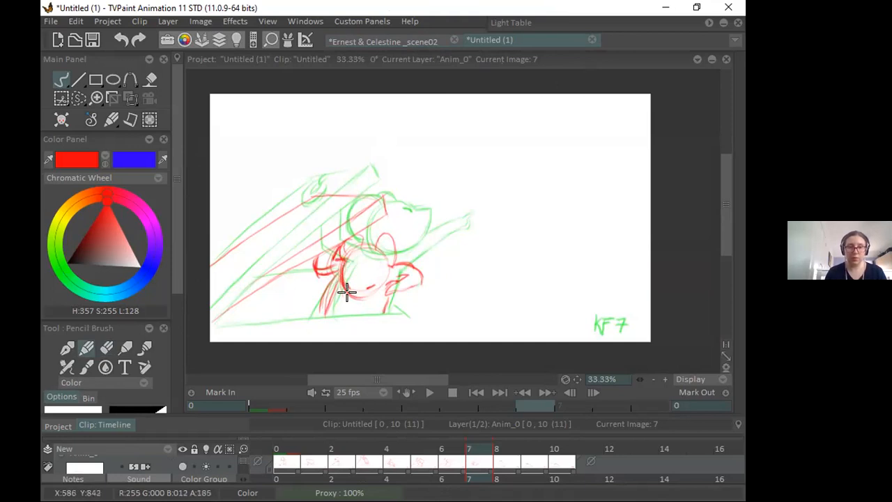
Step: Strengthen the mouse's muzzle on image 7, erase messy lines around the raised hand, and redraw that hand and the body side
mouse_move(382, 281)
mouse_down()
mouse_move(361, 298)
mouse_move(320, 266)
mouse_move(325, 255)
mouse_move(323, 293)
mouse_move(329, 276)
mouse_move(336, 294)
mouse_move(355, 250)
mouse_move(338, 285)
mouse_move(351, 268)
mouse_up()
click(104, 347)
click(86, 348)
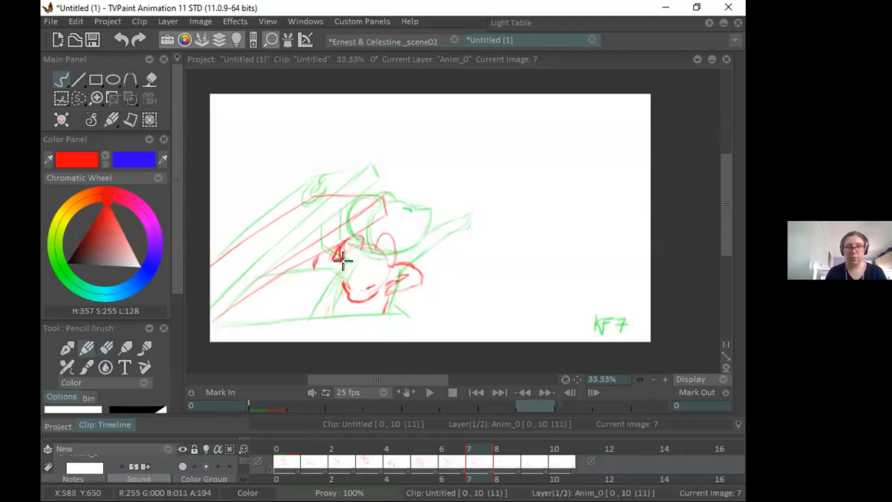
drag(333, 281, 319, 313)
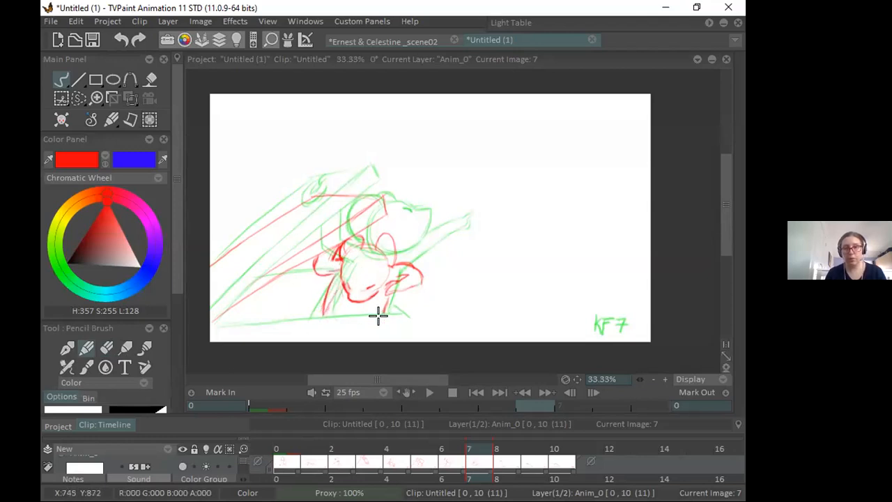
Step: Retouch the trapdoor's edge on image 7 and draw the ring handle as a flat oval at its far corner, undoing the first attempt
mouse_move(224, 299)
mouse_down()
mouse_move(205, 308)
mouse_move(276, 255)
mouse_up()
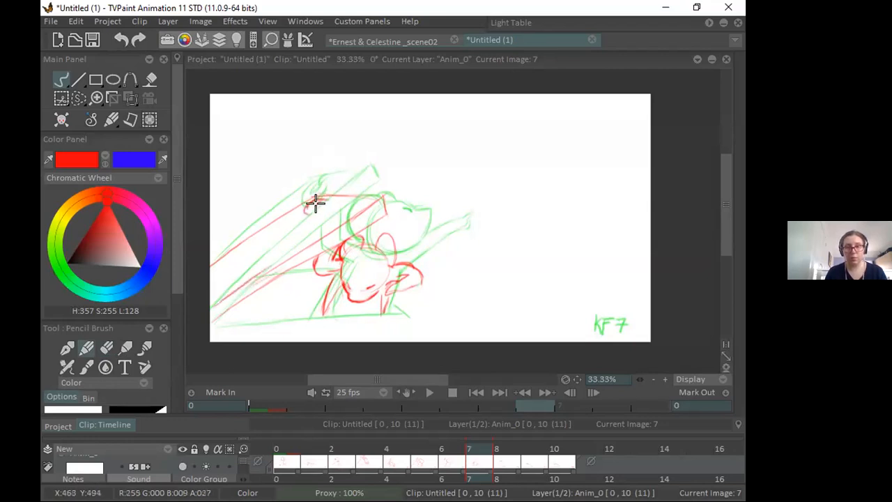
drag(332, 203, 319, 210)
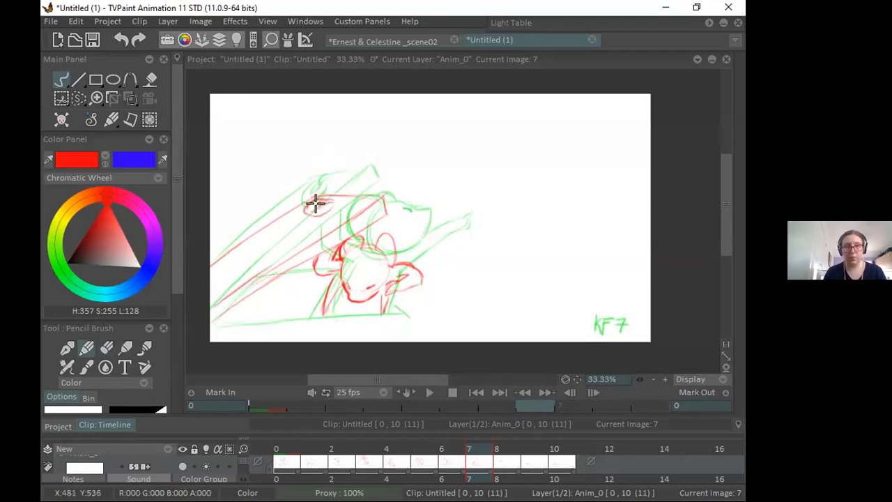
key(ctrl+z)
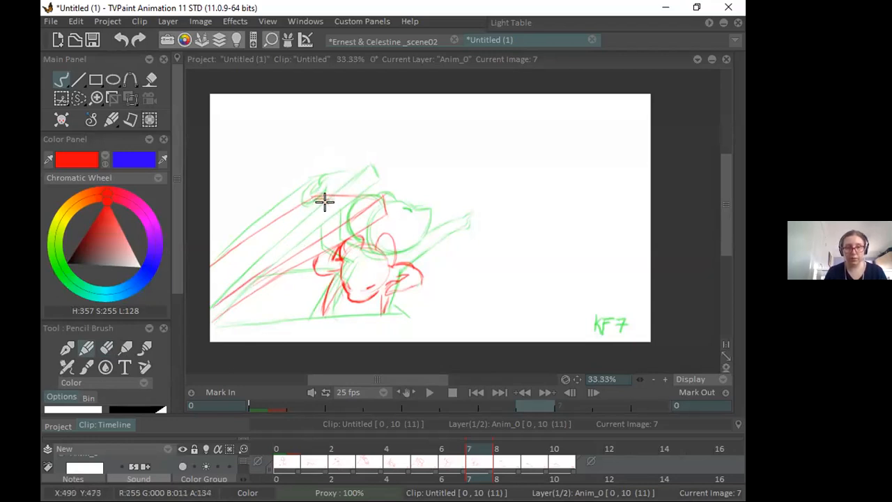
mouse_move(301, 208)
mouse_down()
mouse_move(324, 199)
mouse_move(313, 199)
mouse_up()
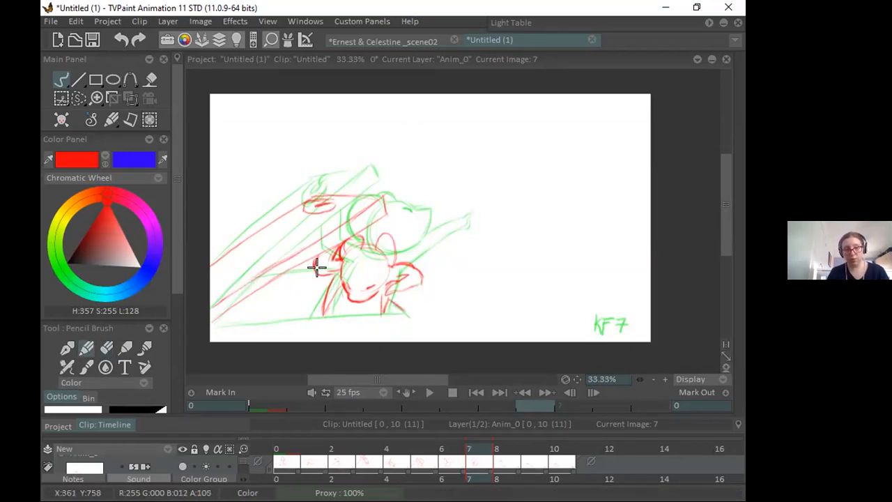
Step: Trace the opening's front edge on image 7 and turn off the light table to compare the pose with image 6
drag(219, 325, 398, 312)
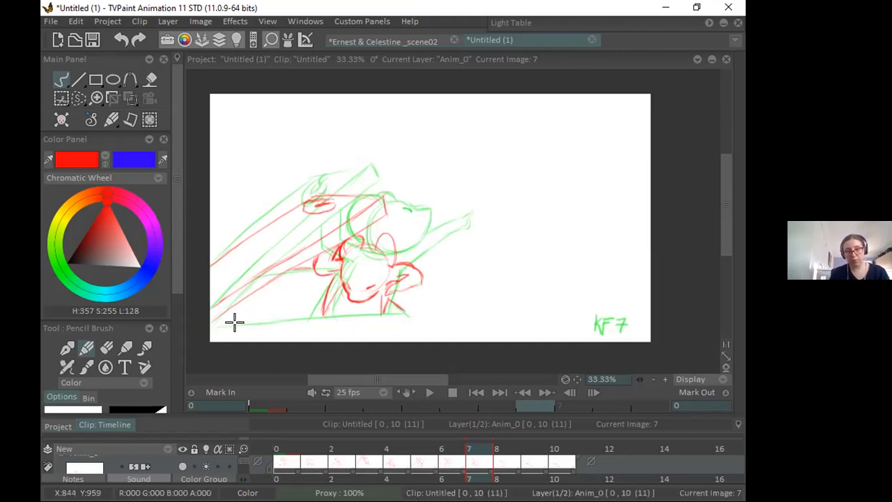
drag(214, 328, 418, 309)
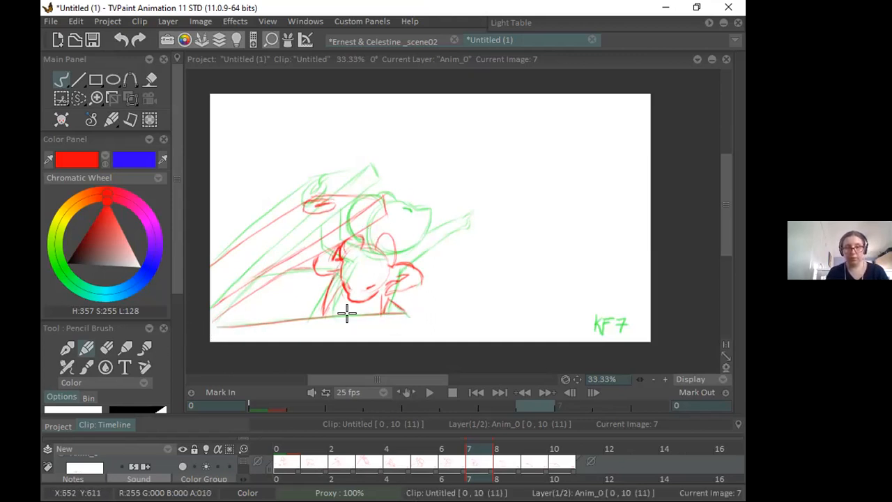
click(454, 449)
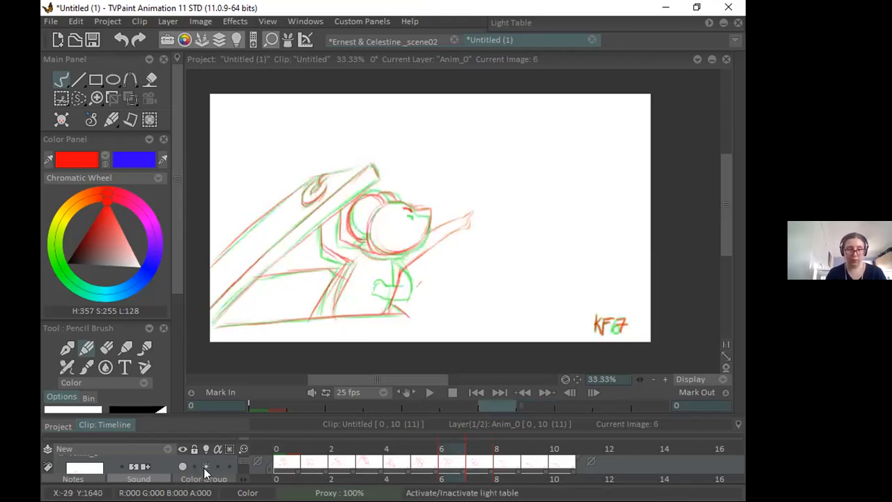
mouse_move(460, 448)
mouse_down()
mouse_move(497, 443)
mouse_move(438, 443)
mouse_move(514, 442)
mouse_move(458, 433)
mouse_move(508, 432)
mouse_move(453, 436)
mouse_move(496, 430)
mouse_move(434, 430)
mouse_move(502, 428)
mouse_move(418, 433)
mouse_move(472, 427)
mouse_up()
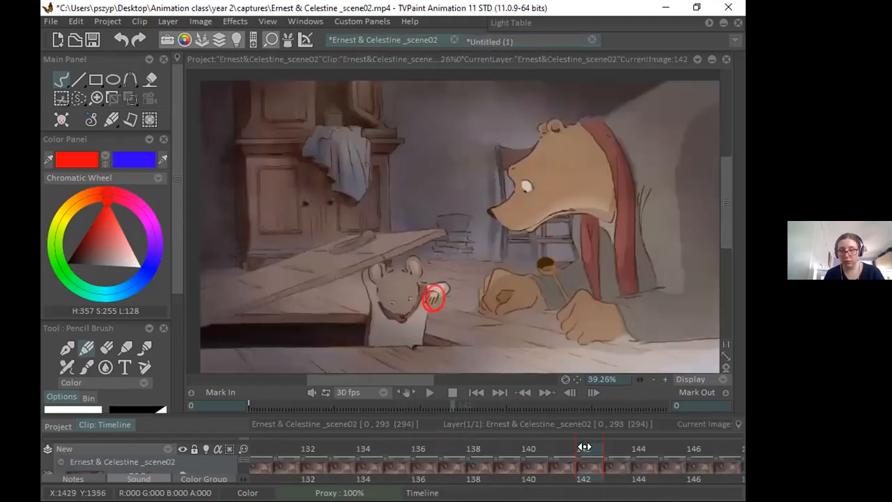
Step: Review how the trapdoor falls shut in the Ernest & Celestine clip from frame 142 to frame 155
click(582, 448)
mouse_move(537, 449)
mouse_down()
mouse_move(676, 450)
mouse_move(421, 429)
mouse_move(264, 447)
mouse_move(711, 441)
mouse_move(459, 440)
mouse_up()
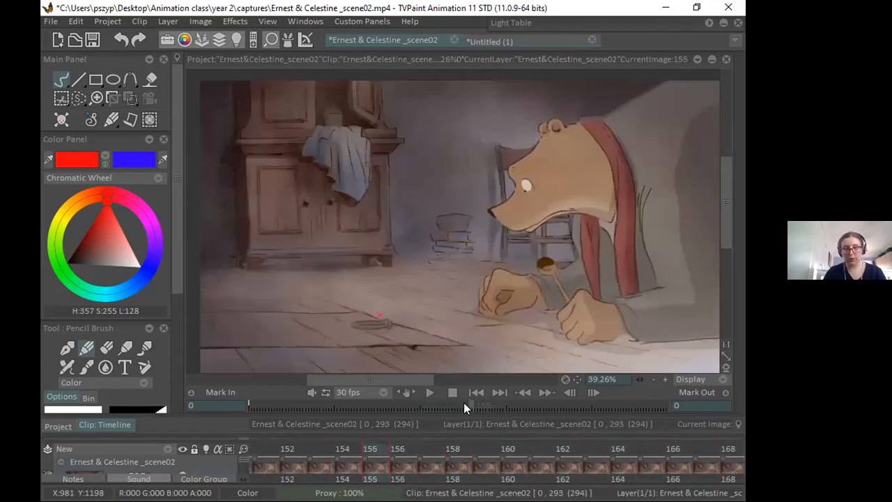
click(464, 407)
Step: Return to the key pose drawings and label image 7 as KF 7a
click(491, 40)
drag(508, 446, 486, 448)
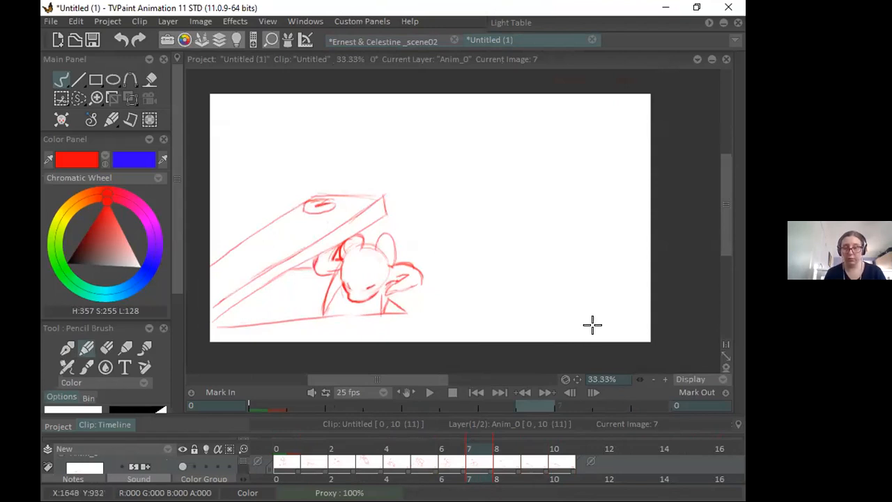
mouse_move(582, 322)
mouse_down()
mouse_move(603, 314)
mouse_move(608, 330)
mouse_move(624, 330)
mouse_up()
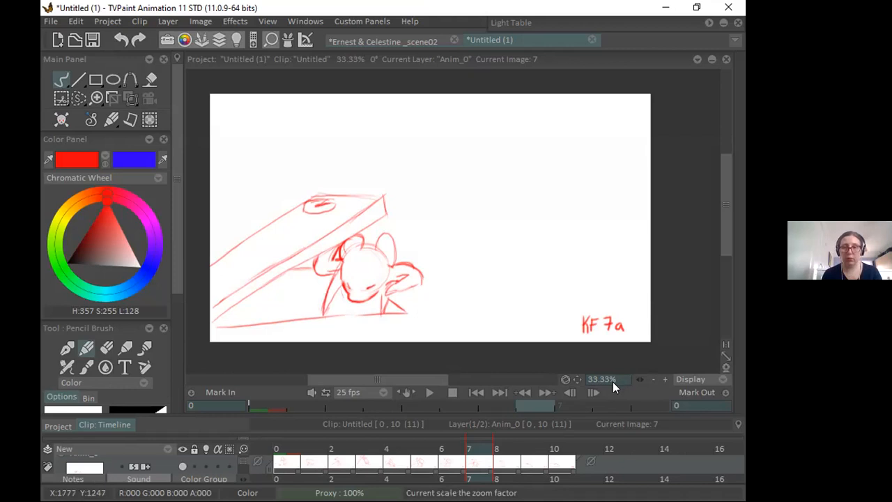
Step: Zoom the canvas out to 25% and scrub through images 0 to 10 to review the whole key pose sequence
click(650, 380)
drag(580, 379, 574, 389)
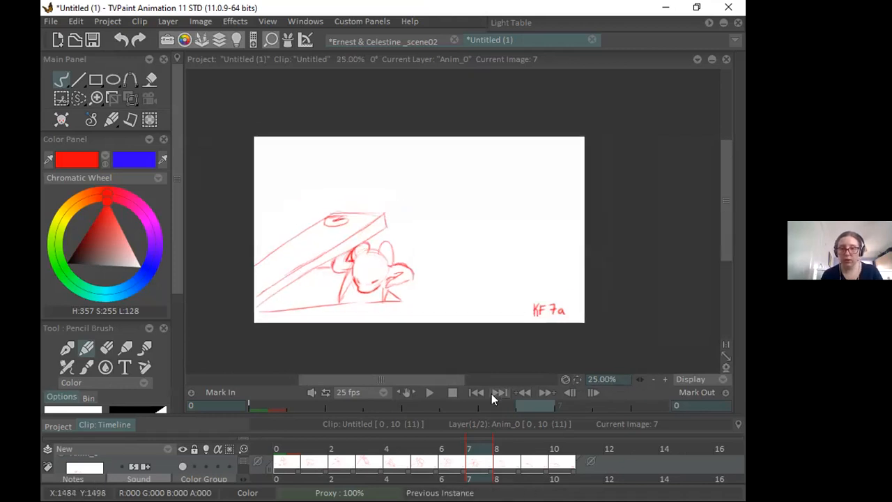
click(287, 464)
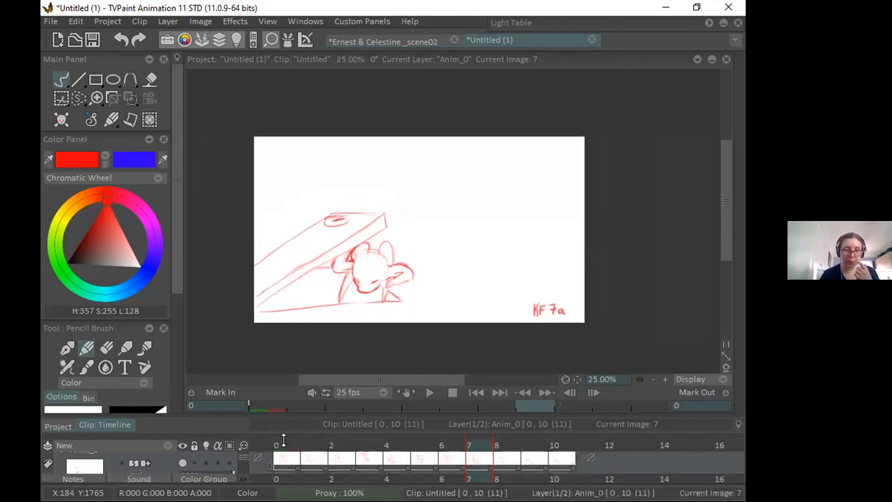
drag(300, 437, 593, 432)
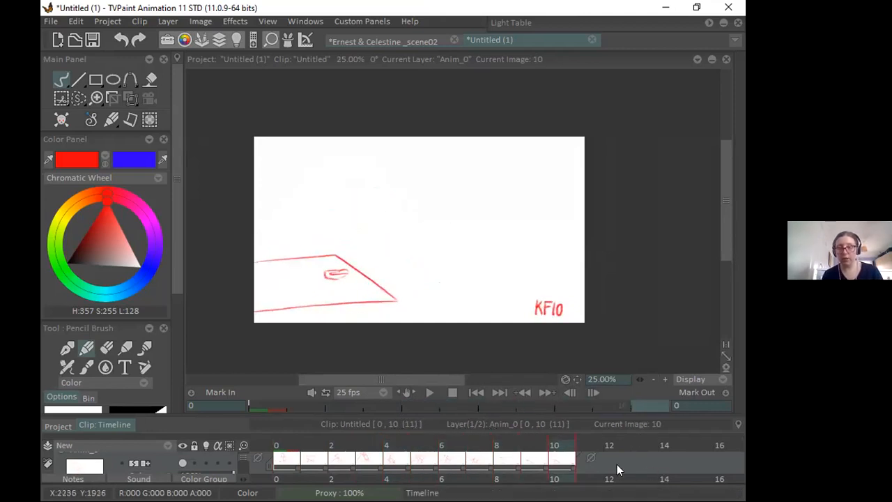